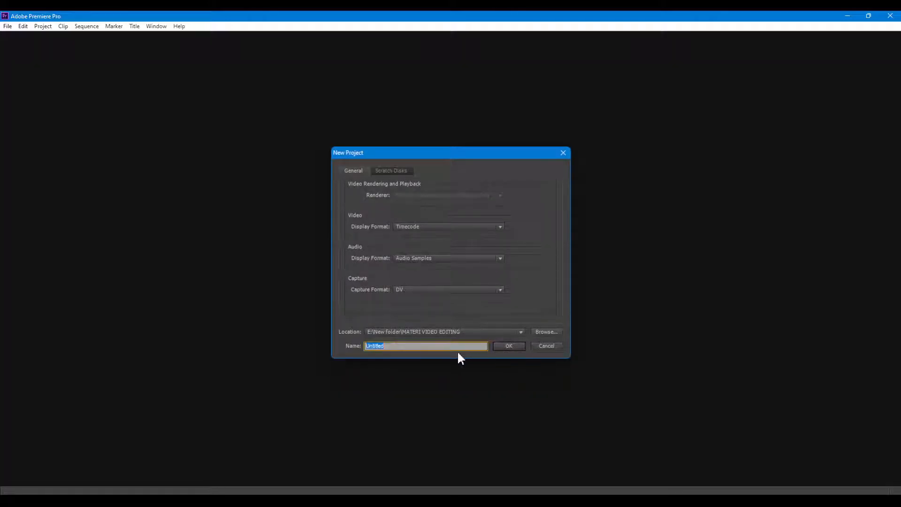
Create a project named teks with a DV-PAL Widescreen 32kHz sequence called Sequence 01.
{"action": "type", "text": "teks"}
{"action": "left_click", "coordinate": [508, 346]}
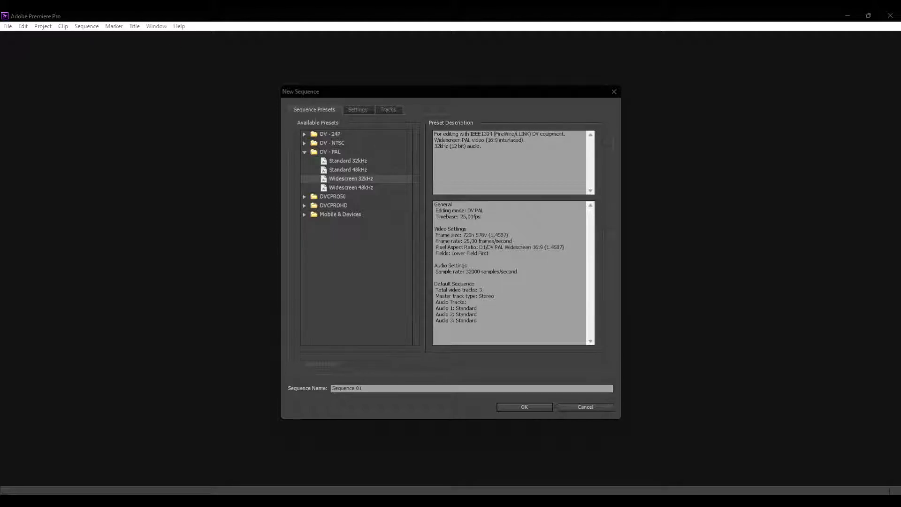
{"action": "left_click", "coordinate": [524, 407]}
Switch to Windows Settings, set the display scale of monitor 1 to 150%, and close Settings.
{"action": "key", "text": "super+x"}
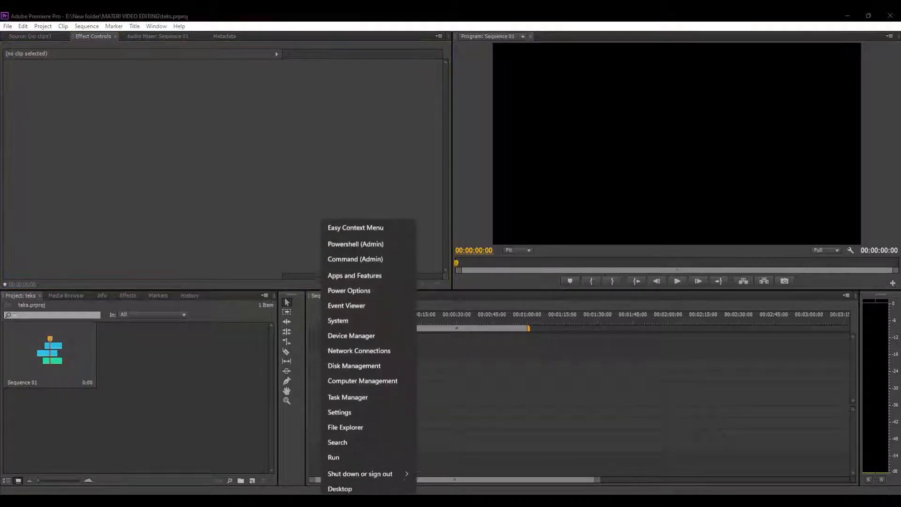
{"action": "left_click", "coordinate": [349, 409]}
{"action": "left_click_drag", "start_coordinate": [238, 162], "coordinate": [621, 437]}
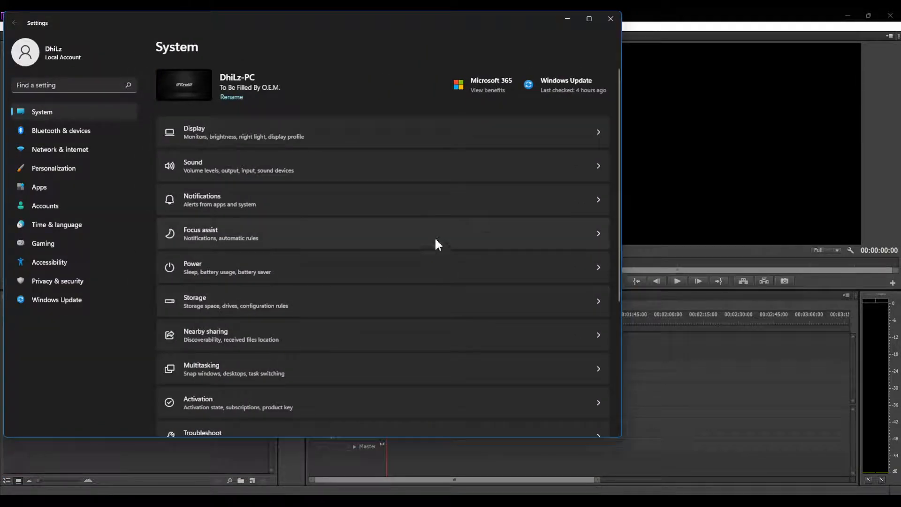
{"action": "left_click", "coordinate": [398, 139]}
{"action": "scroll", "coordinate": [450, 347], "scroll_direction": "down", "scroll_amount": 1}
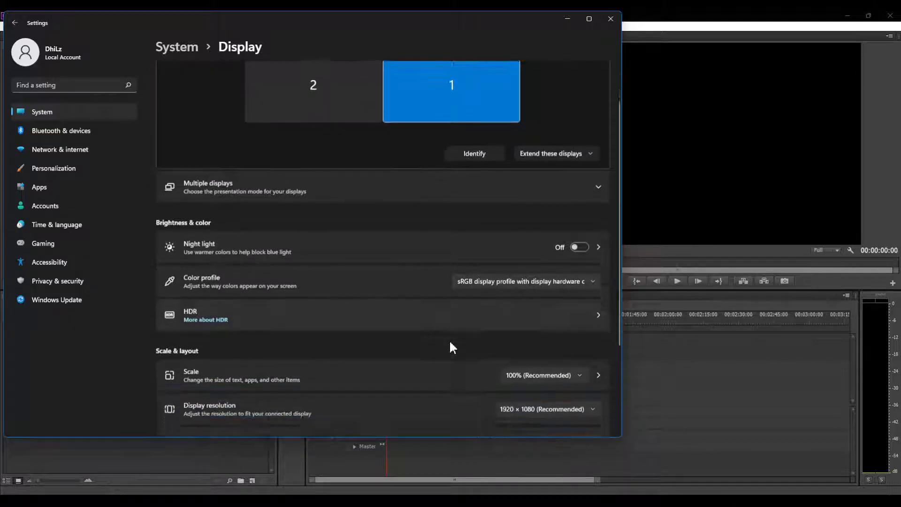
{"action": "scroll", "coordinate": [450, 347], "scroll_direction": "down", "scroll_amount": 1}
{"action": "left_click", "coordinate": [540, 312]}
{"action": "left_click", "coordinate": [521, 350]}
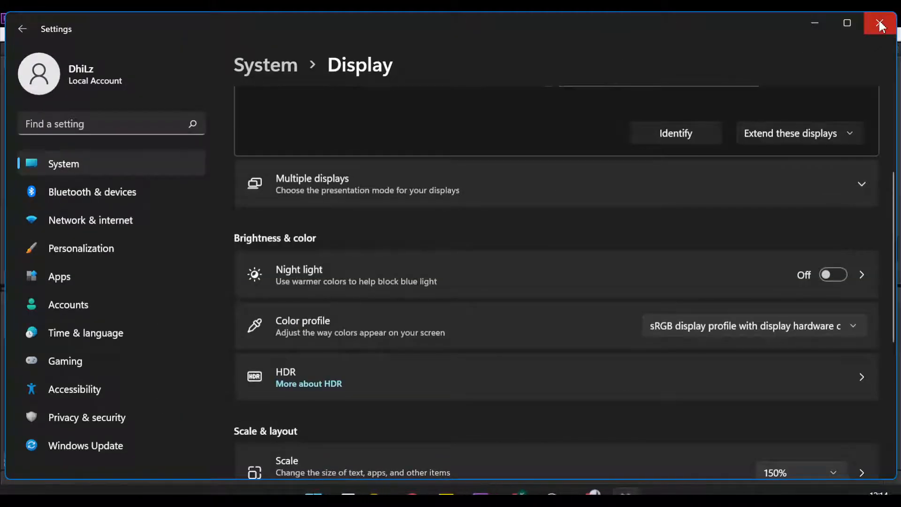
{"action": "left_click", "coordinate": [878, 22]}
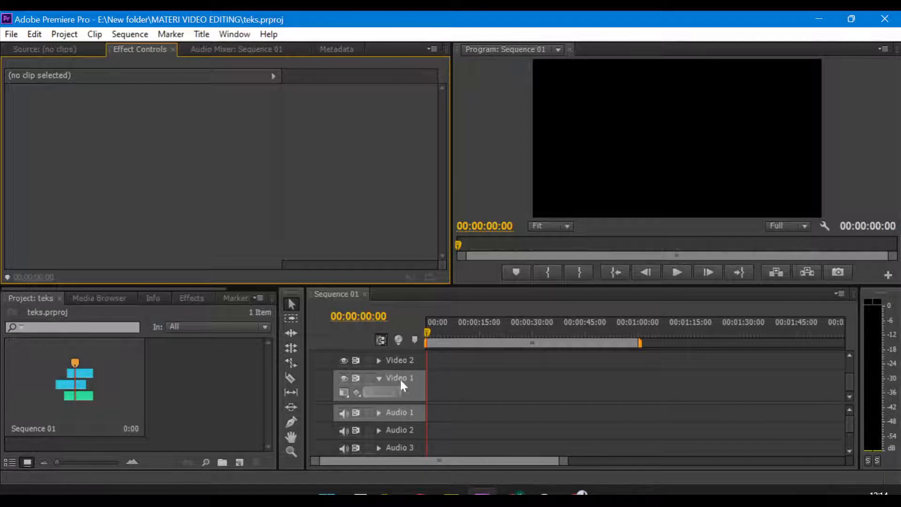
Import the clip 210329 06B Bali 1080P 005-2.m4v from the VIDEO folder into the project.
{"action": "double_click", "coordinate": [179, 359]}
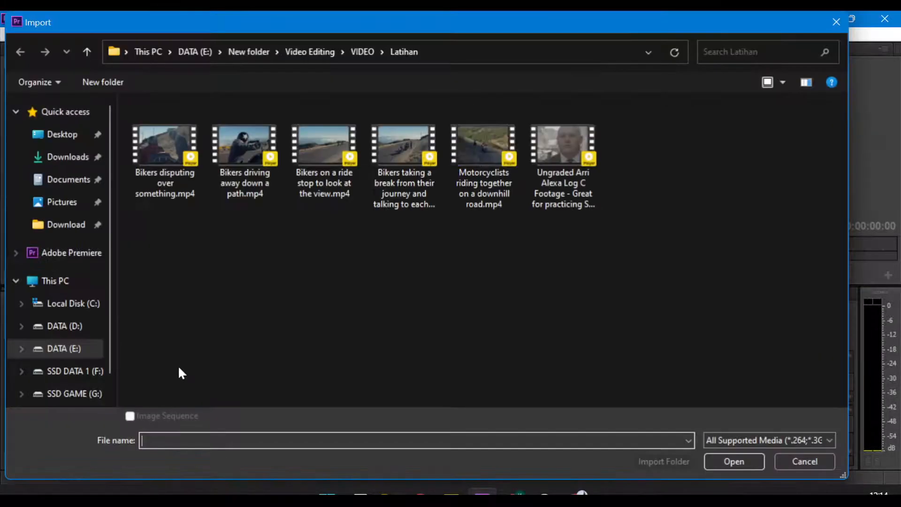
{"action": "left_click", "coordinate": [360, 52]}
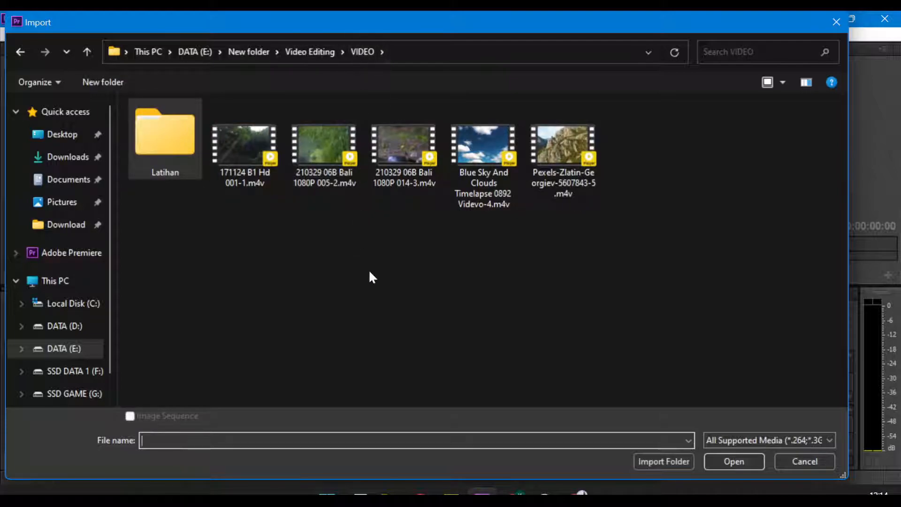
{"action": "double_click", "coordinate": [320, 155]}
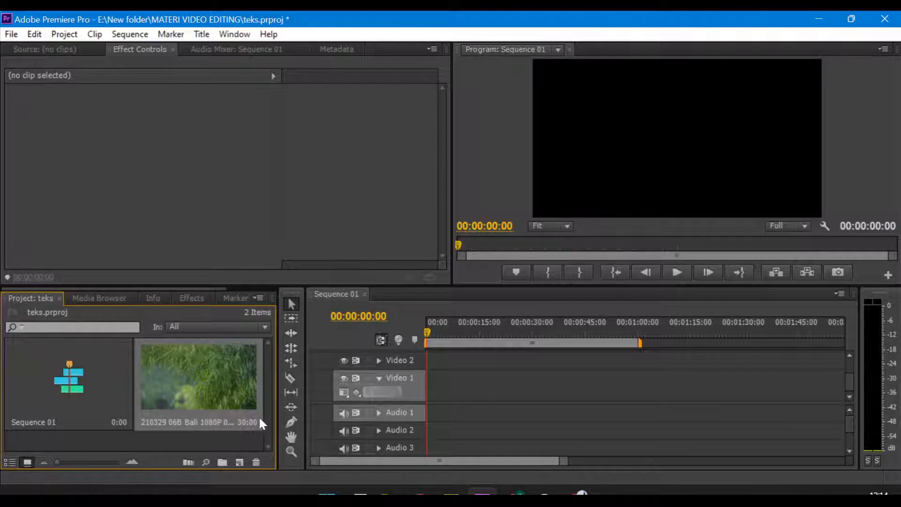
{"action": "left_click", "coordinate": [205, 442]}
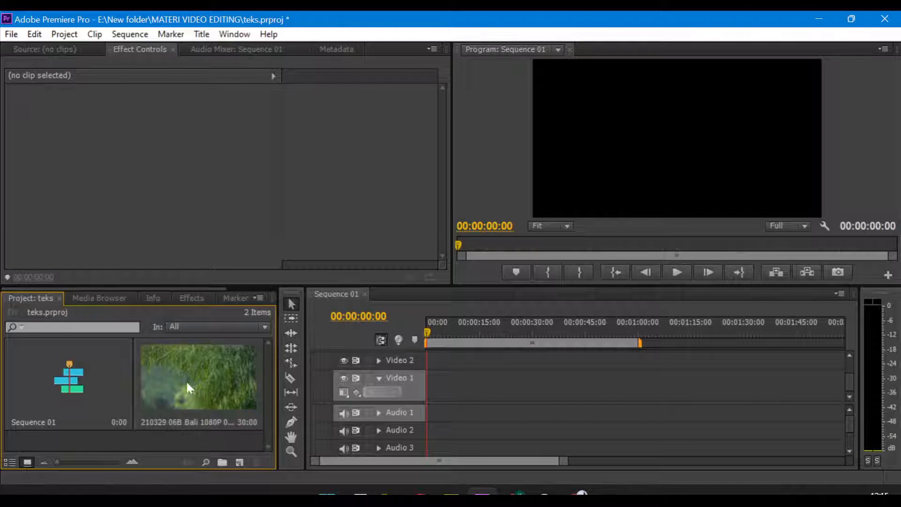
{"action": "double_click", "coordinate": [135, 438]}
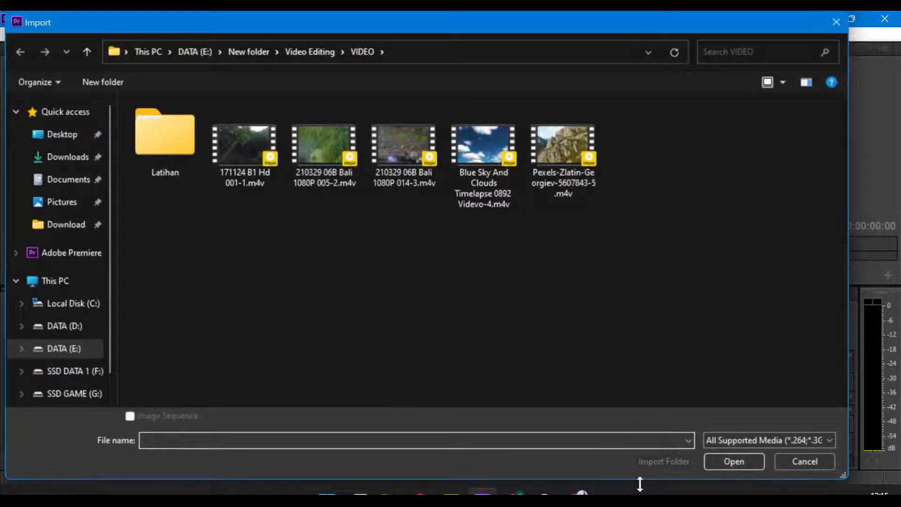
{"action": "left_click", "coordinate": [813, 463]}
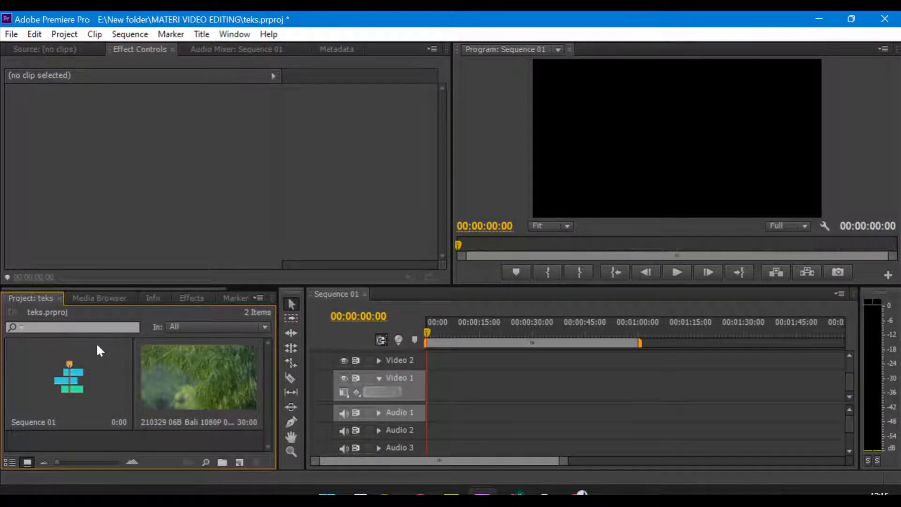
{"action": "right_click", "coordinate": [130, 443]}
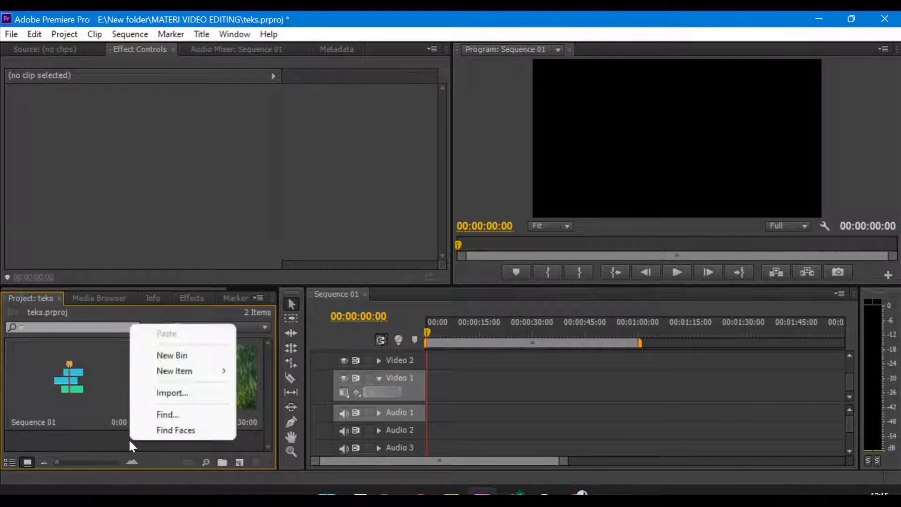
{"action": "left_click", "coordinate": [172, 392]}
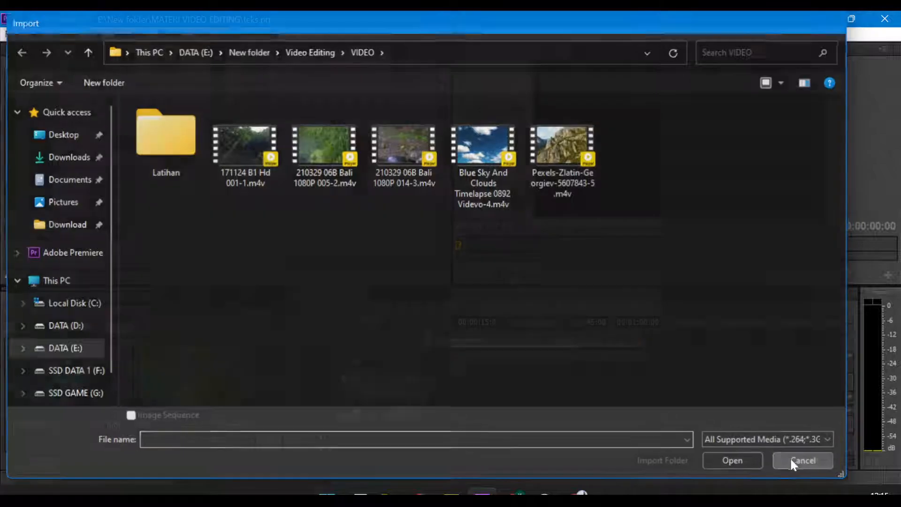
{"action": "left_click", "coordinate": [793, 458]}
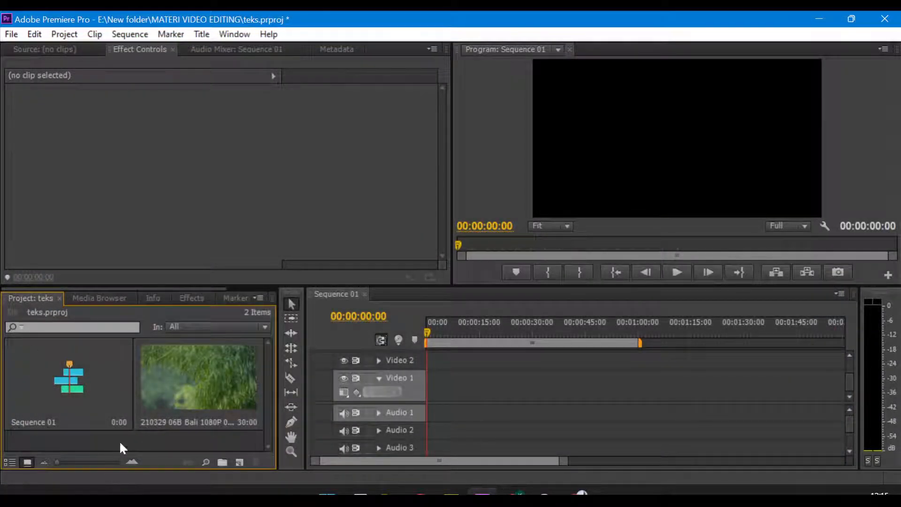
{"action": "key", "text": "ctrl+i"}
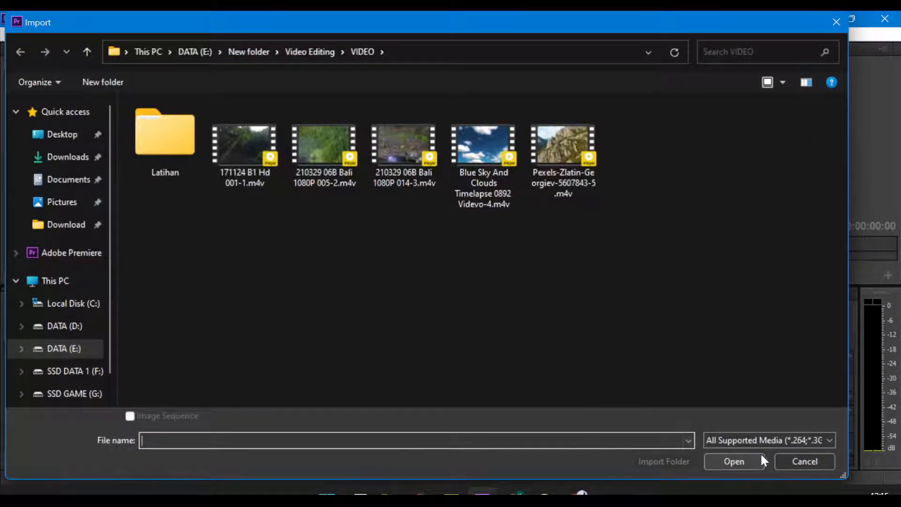
{"action": "left_click", "coordinate": [834, 21]}
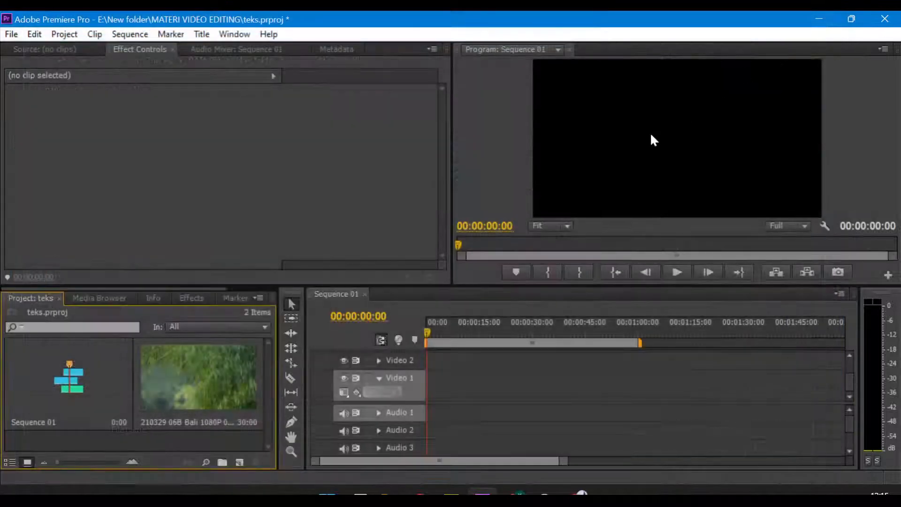
Place the imported Bali clip at the start of Video 1, keeping the existing sequence settings, and enlarge the video track area.
{"action": "left_click", "coordinate": [198, 395]}
{"action": "left_click_drag", "start_coordinate": [196, 390], "coordinate": [421, 399]}
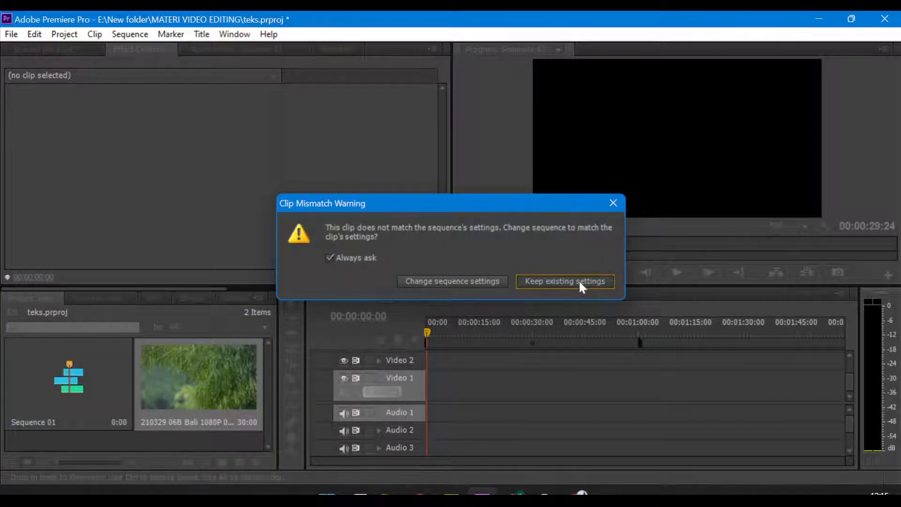
{"action": "left_click", "coordinate": [580, 280]}
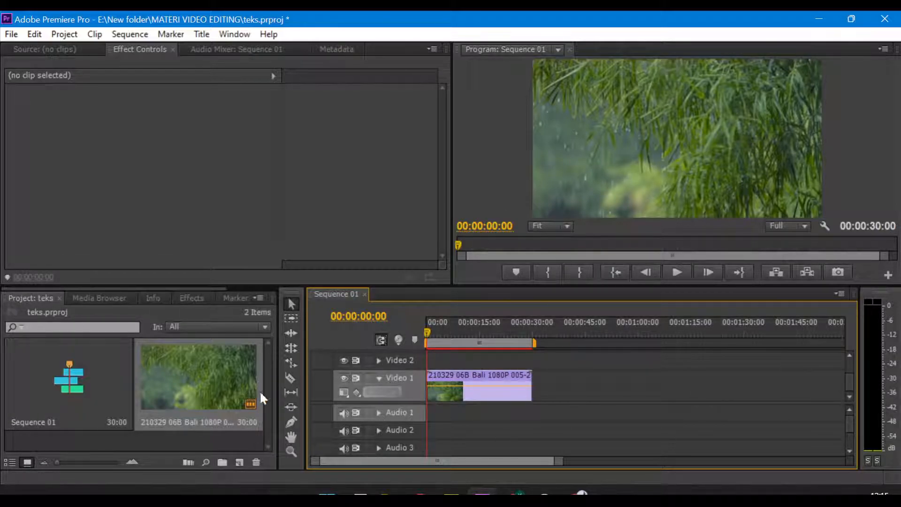
{"action": "left_click_drag", "start_coordinate": [327, 404], "coordinate": [327, 419]}
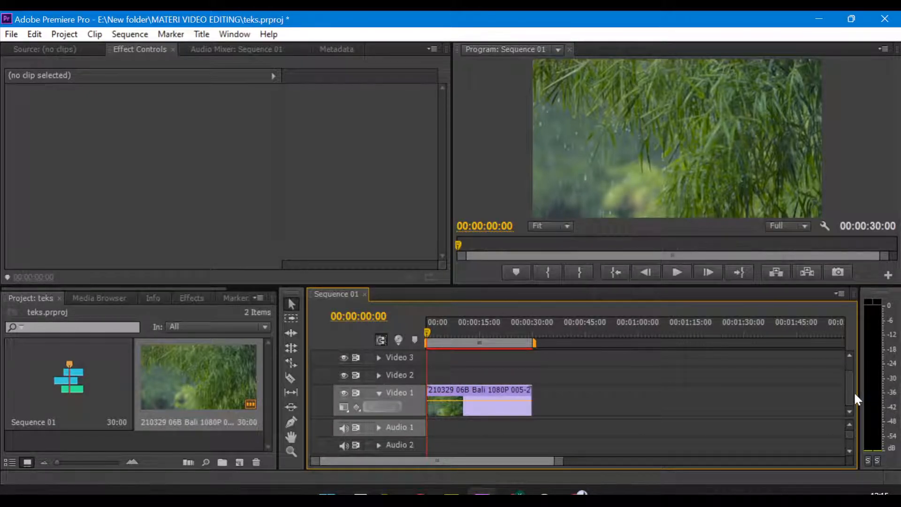
{"action": "mouse_move", "coordinate": [852, 391]}
{"action": "left_mouse_down"}
{"action": "mouse_move", "coordinate": [850, 372]}
{"action": "mouse_move", "coordinate": [853, 391]}
{"action": "left_mouse_up"}
{"action": "key", "text": "alt+Tab"}
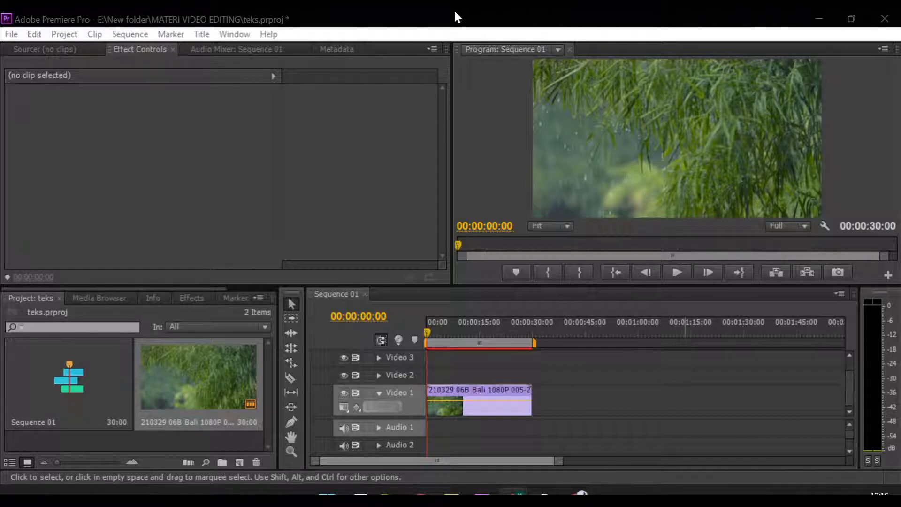
{"action": "key", "text": "alt+Tab"}
{"action": "left_click", "coordinate": [821, 20]}
{"action": "left_click", "coordinate": [344, 19]}
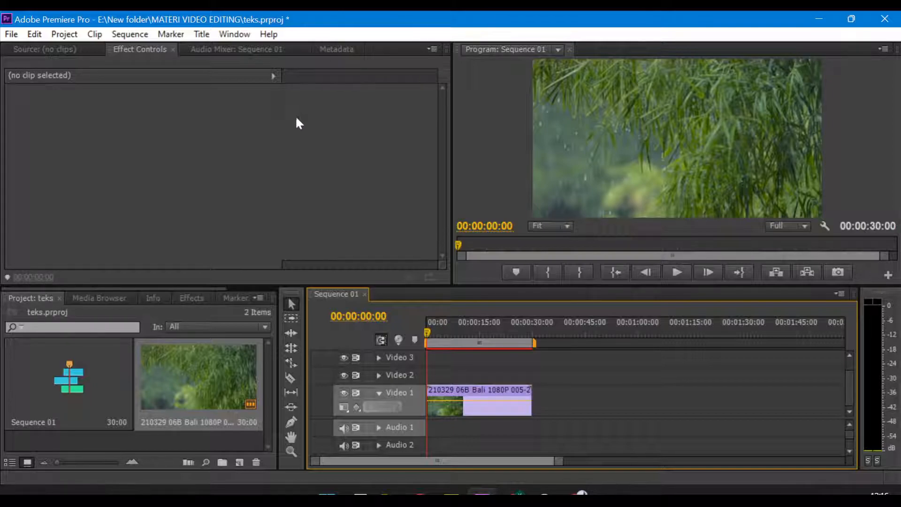
{"action": "left_click", "coordinate": [15, 298]}
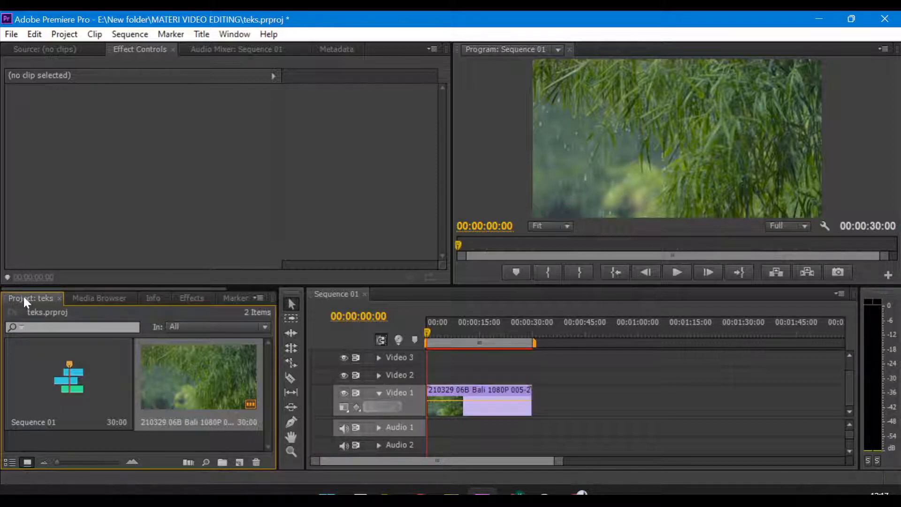
{"action": "left_click", "coordinate": [240, 463]}
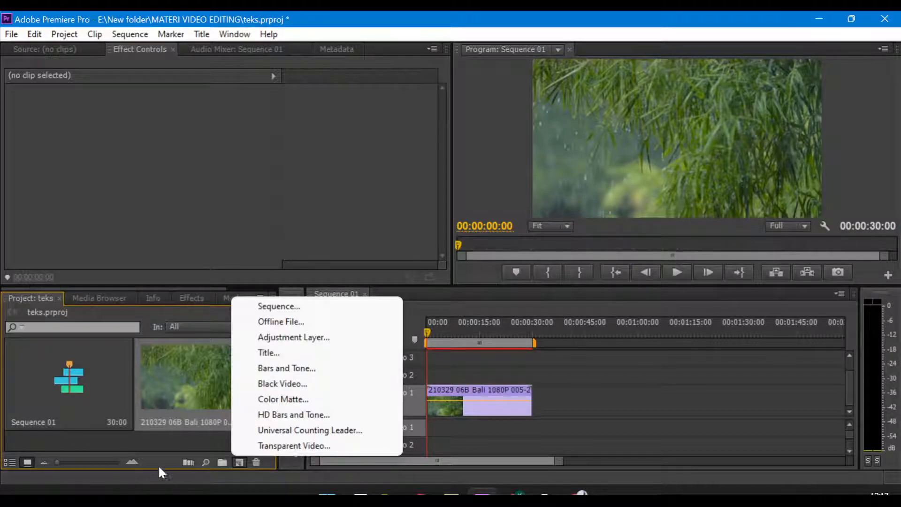
{"action": "left_click", "coordinate": [149, 442]}
{"action": "left_click", "coordinate": [239, 462]}
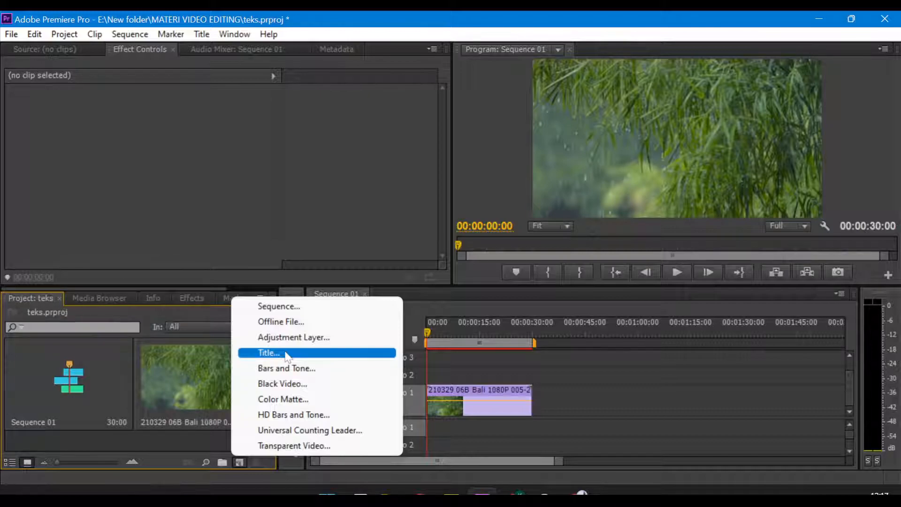
{"action": "left_click", "coordinate": [25, 303]}
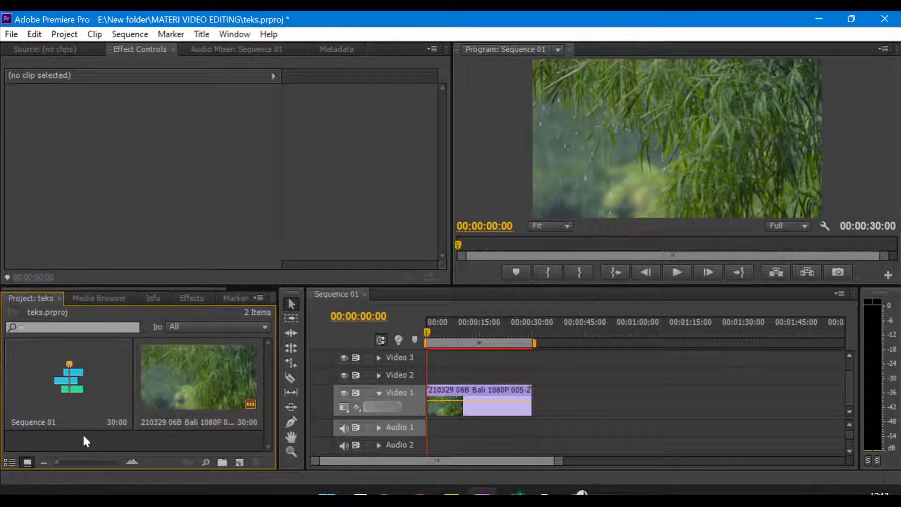
{"action": "right_click", "coordinate": [125, 441]}
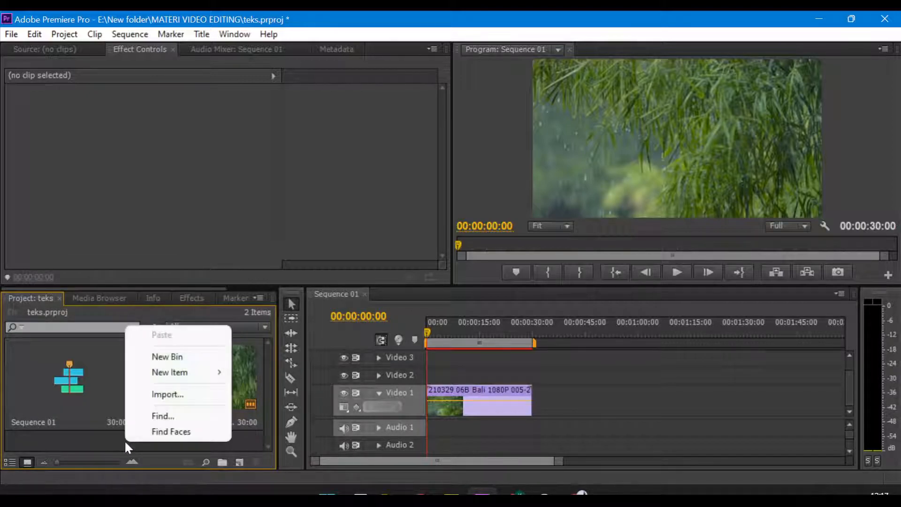
{"action": "left_click", "coordinate": [116, 441]}
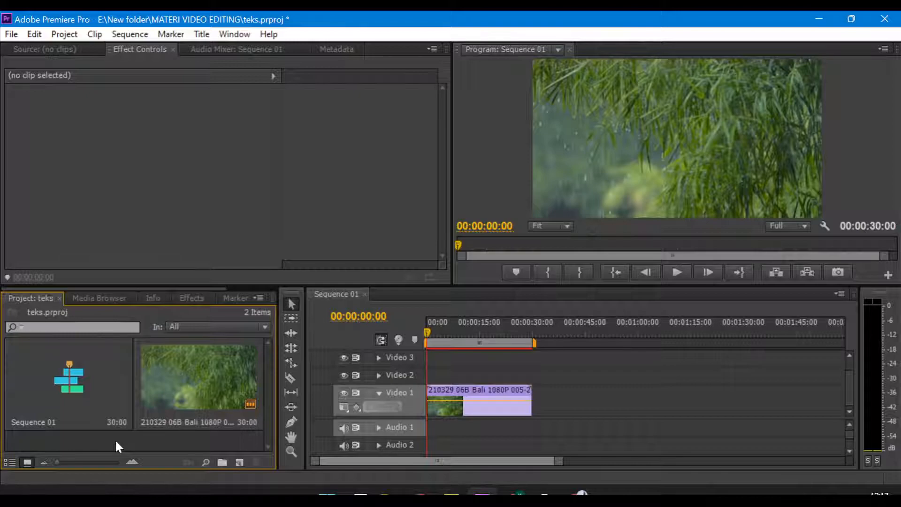
{"action": "right_click", "coordinate": [116, 441]}
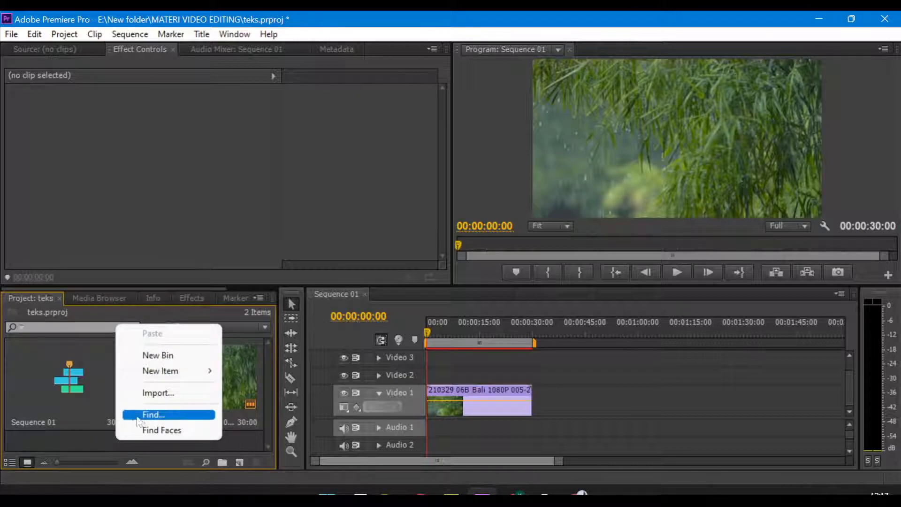
{"action": "mouse_move", "coordinate": [178, 371]}
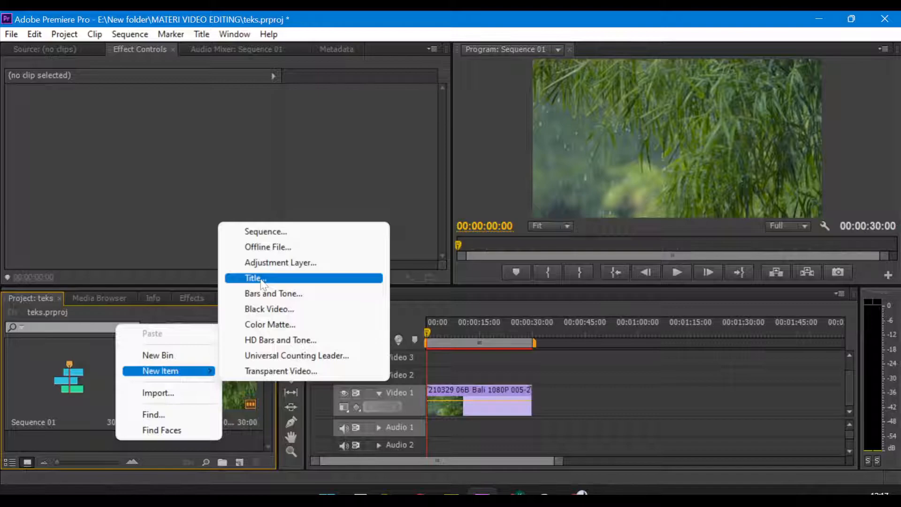
{"action": "right_click", "coordinate": [96, 443]}
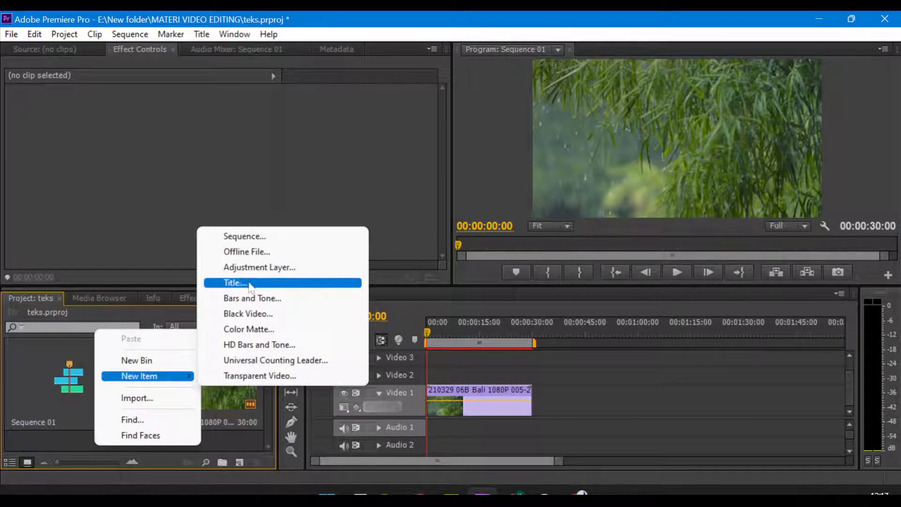
{"action": "left_click", "coordinate": [359, 13]}
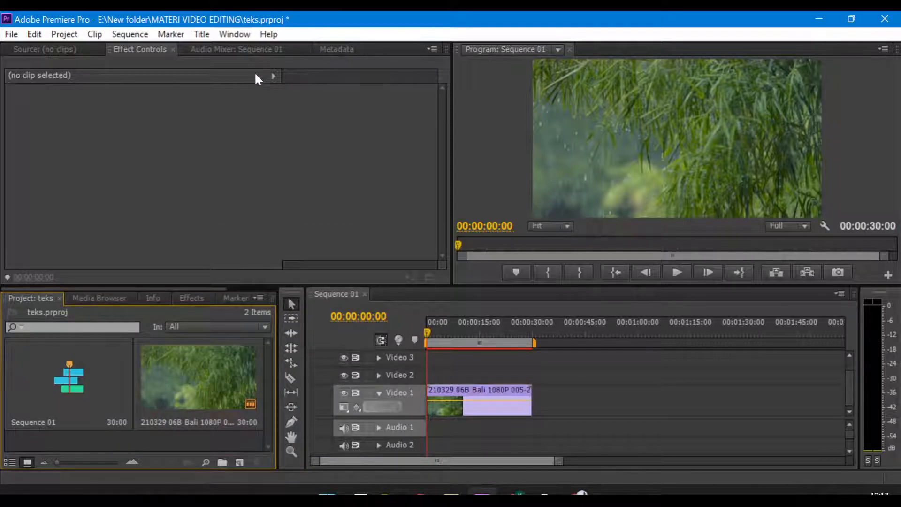
Create a default still title named Title 01 at 720 x 576, 25 fps, with the D1/DV PAL Widescreen 16:9 pixel aspect ratio.
{"action": "left_click", "coordinate": [203, 34]}
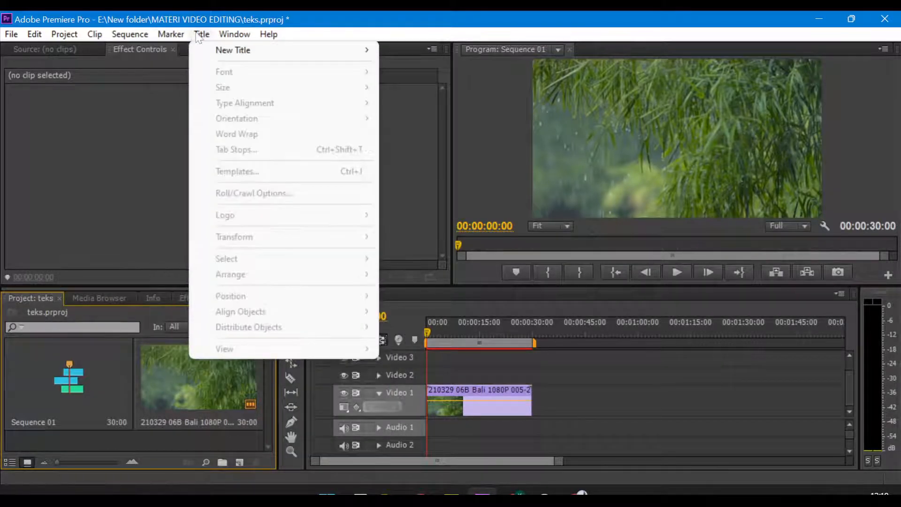
{"action": "mouse_move", "coordinate": [220, 53]}
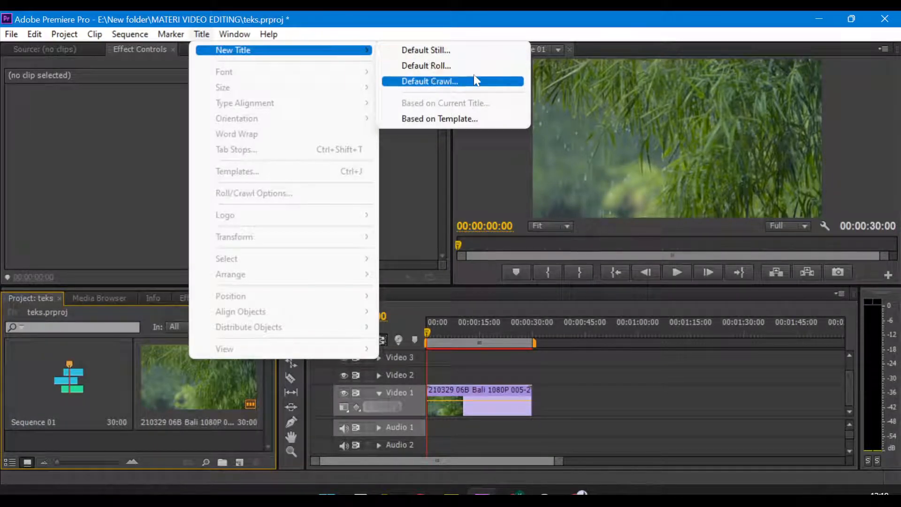
{"action": "left_click", "coordinate": [421, 50]}
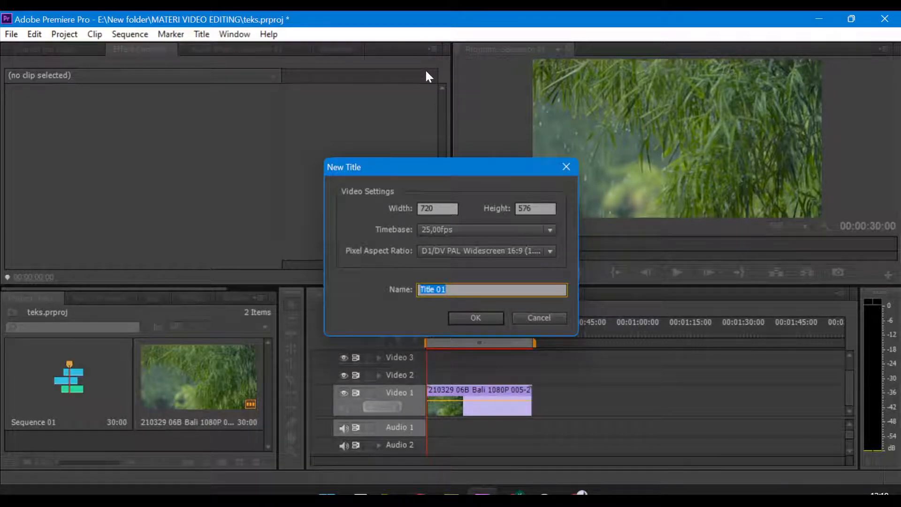
{"action": "left_click_drag", "start_coordinate": [498, 165], "coordinate": [447, 165]}
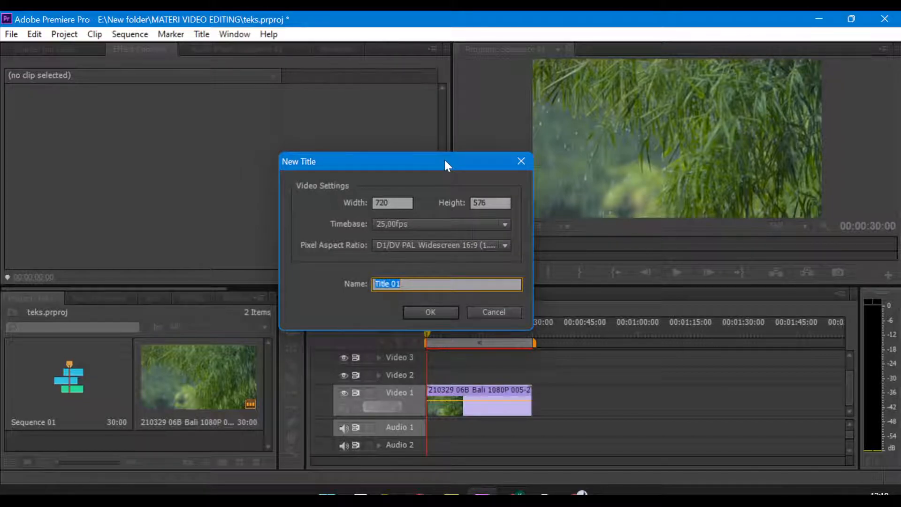
{"action": "left_click_drag", "start_coordinate": [381, 159], "coordinate": [360, 161]}
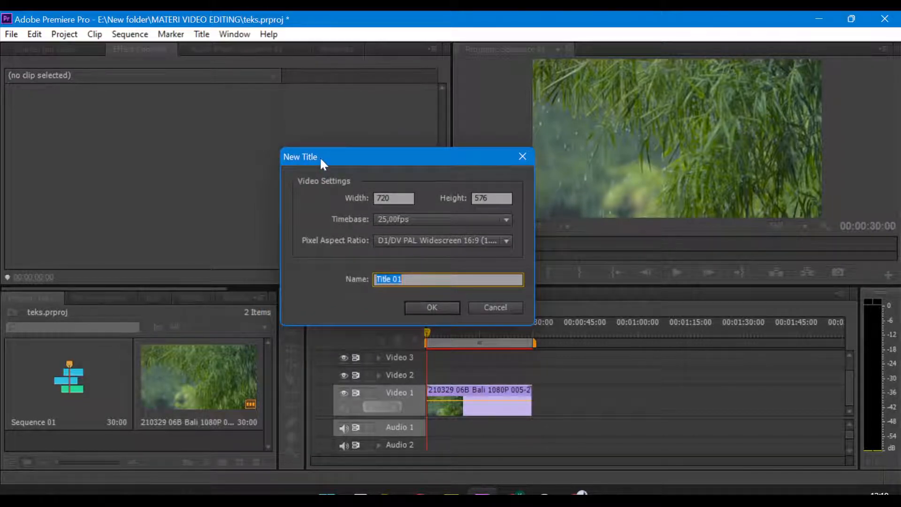
{"action": "left_click", "coordinate": [453, 279]}
{"action": "key", "text": "ctrl+a"}
{"action": "key", "text": "ctrl+a"}
{"action": "key", "text": "End"}
{"action": "left_click_drag", "start_coordinate": [402, 279], "coordinate": [377, 278]}
{"action": "left_click", "coordinate": [434, 307]}
{"action": "left_click", "coordinate": [435, 306]}
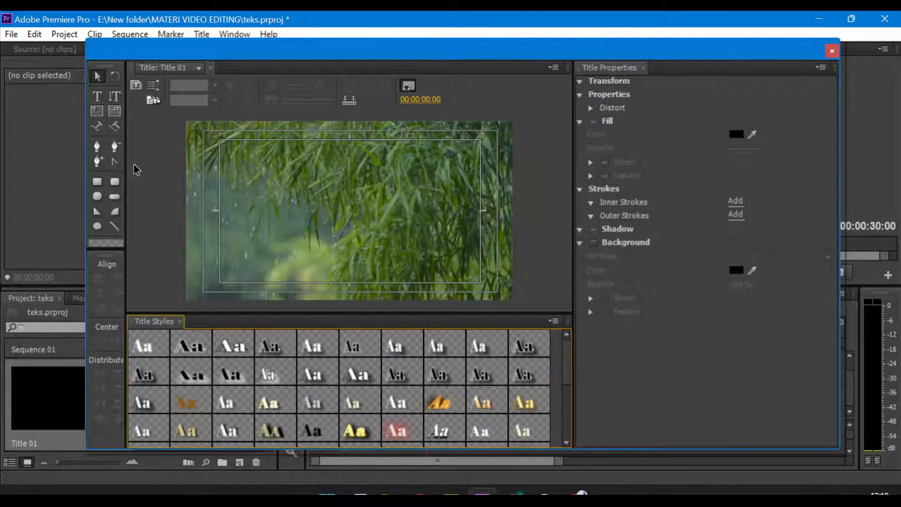
Widen the title tools area so all its tools fit in three columns, and reposition the title window.
{"action": "left_click_drag", "start_coordinate": [125, 171], "coordinate": [137, 157]}
{"action": "mouse_move", "coordinate": [180, 51]}
{"action": "left_mouse_down"}
{"action": "mouse_move", "coordinate": [162, 128]}
{"action": "mouse_move", "coordinate": [265, 78]}
{"action": "mouse_move", "coordinate": [229, 41]}
{"action": "mouse_move", "coordinate": [189, 56]}
{"action": "left_mouse_up"}
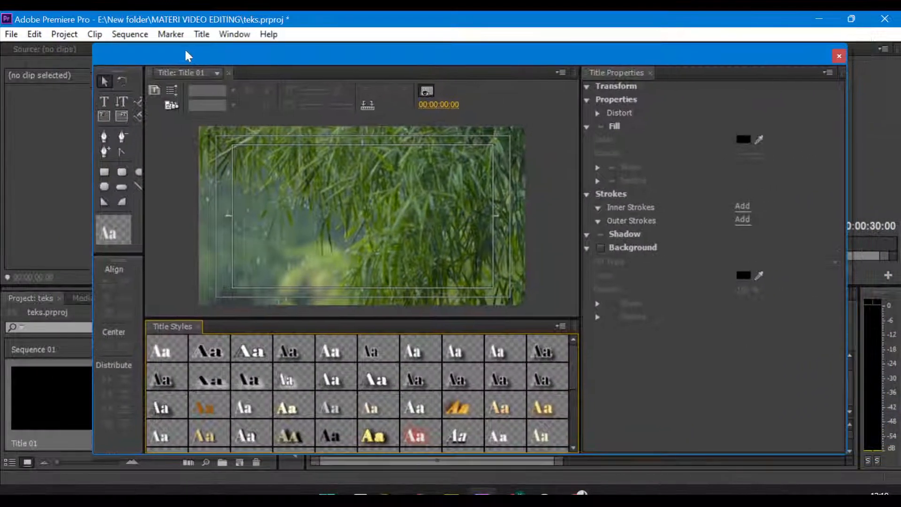
{"action": "left_click_drag", "start_coordinate": [403, 57], "coordinate": [415, 67]}
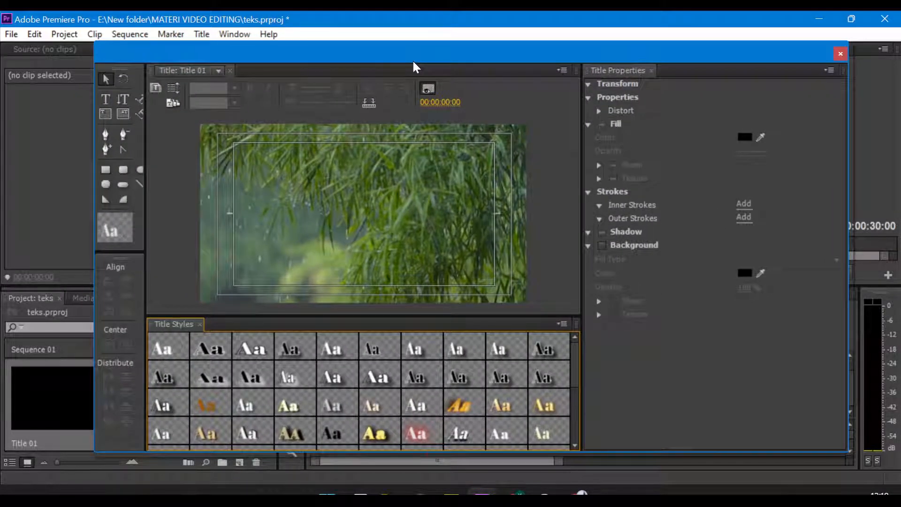
{"action": "mouse_move", "coordinate": [145, 151]}
{"action": "left_mouse_down"}
{"action": "mouse_move", "coordinate": [165, 151]}
{"action": "mouse_move", "coordinate": [157, 151]}
{"action": "left_mouse_up"}
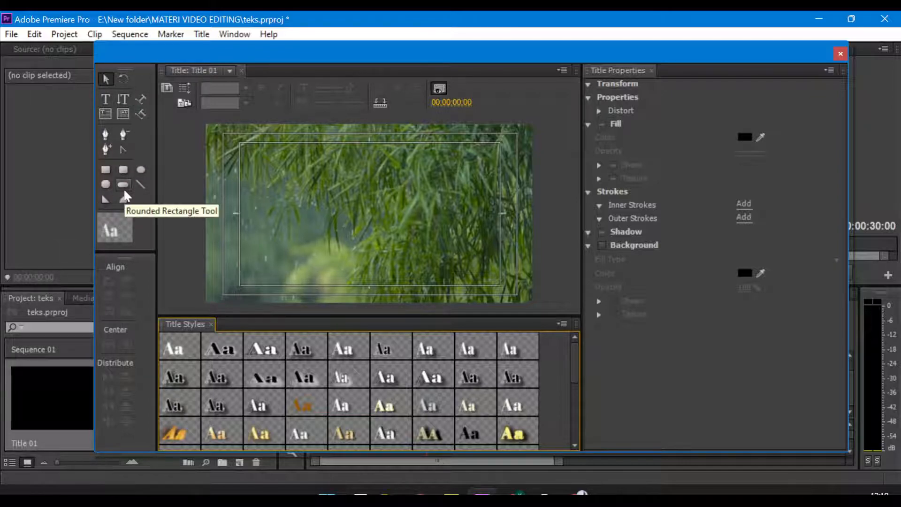
{"action": "left_click_drag", "start_coordinate": [297, 54], "coordinate": [282, 46]}
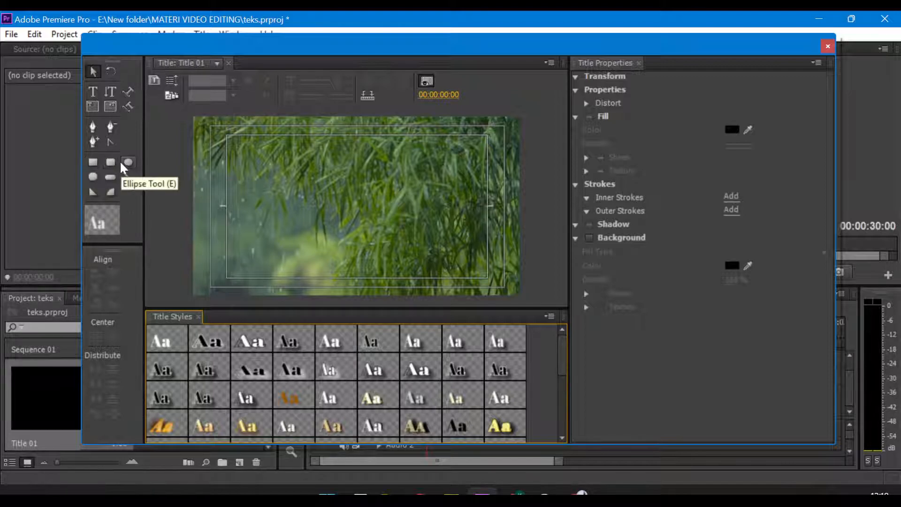
Add the horizontal text "adobe" to the title and place it in the lower-right corner of the video frame's safe area.
{"action": "left_click", "coordinate": [93, 91]}
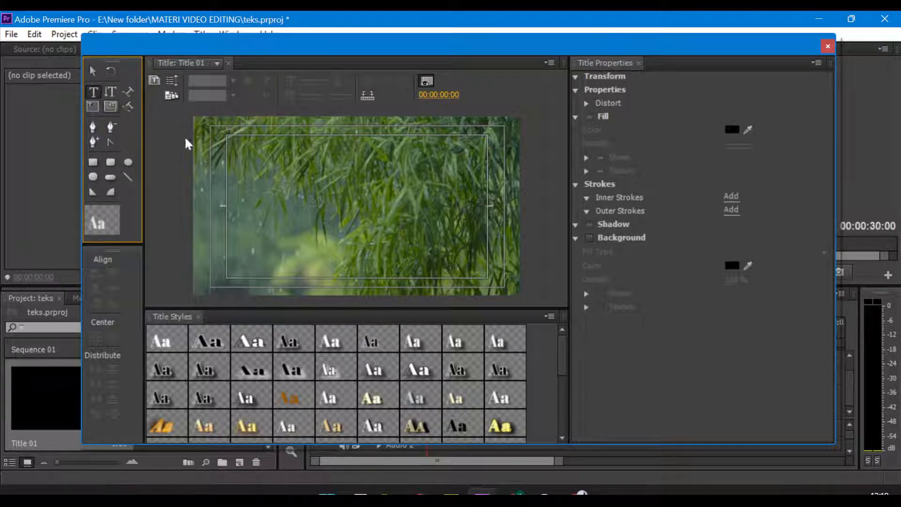
{"action": "left_click", "coordinate": [324, 201]}
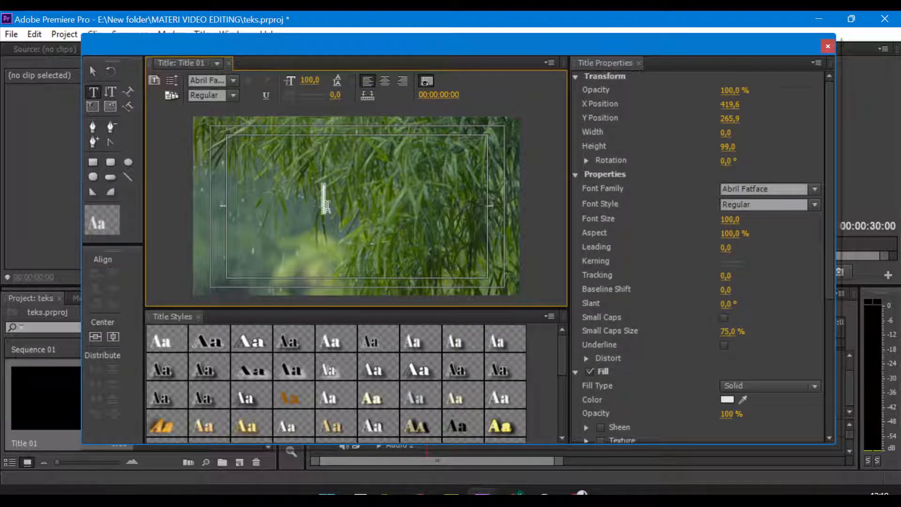
{"action": "type", "text": "adobe"}
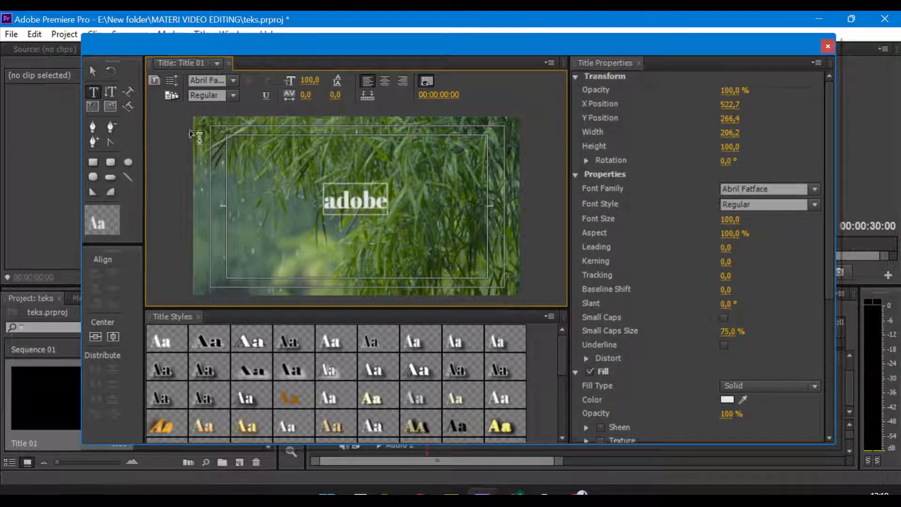
{"action": "left_click", "coordinate": [93, 72]}
{"action": "left_click_drag", "start_coordinate": [372, 203], "coordinate": [465, 265]}
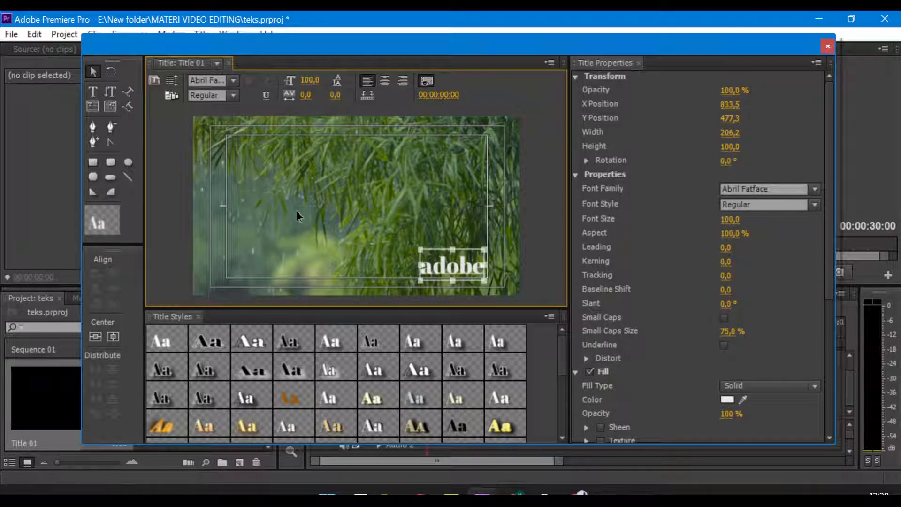
{"action": "left_click", "coordinate": [281, 195]}
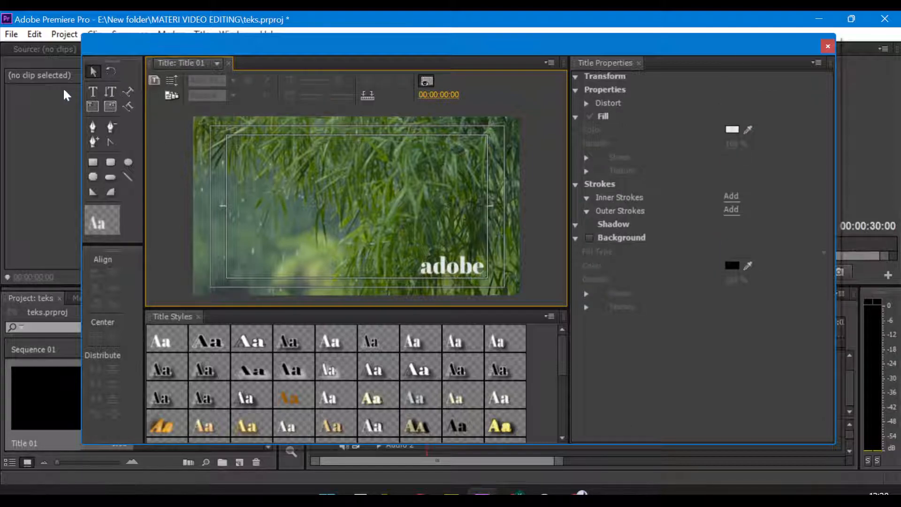
Add the vertical text "adobe" along the left side of the video frame, moved up so every letter fits inside.
{"action": "left_click", "coordinate": [112, 93]}
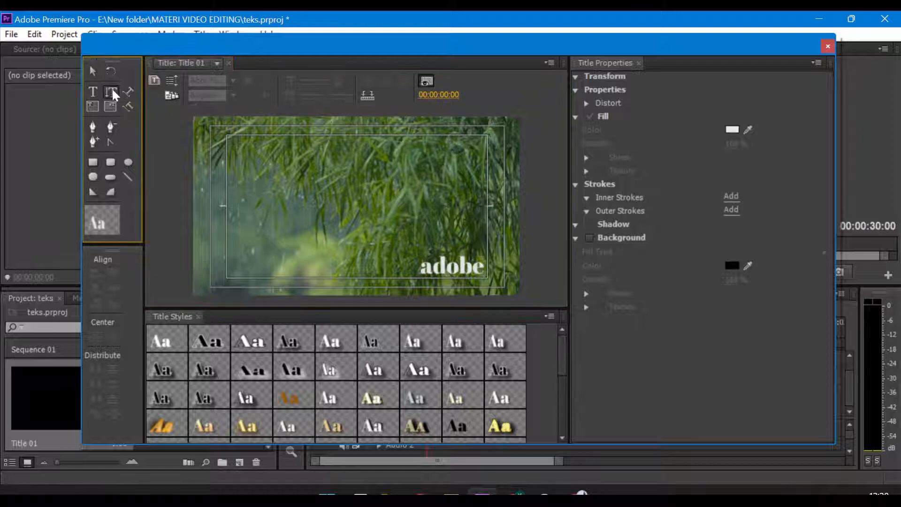
{"action": "left_click", "coordinate": [247, 156]}
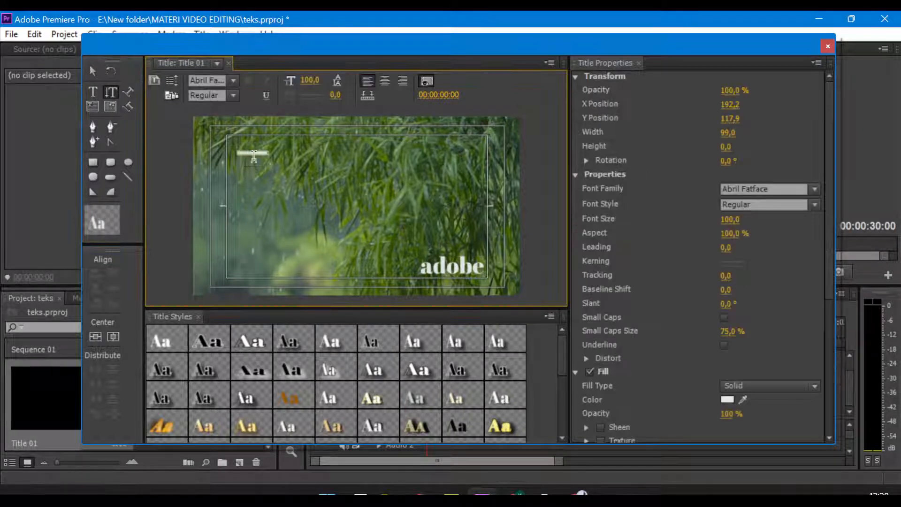
{"action": "type", "text": "adobe"}
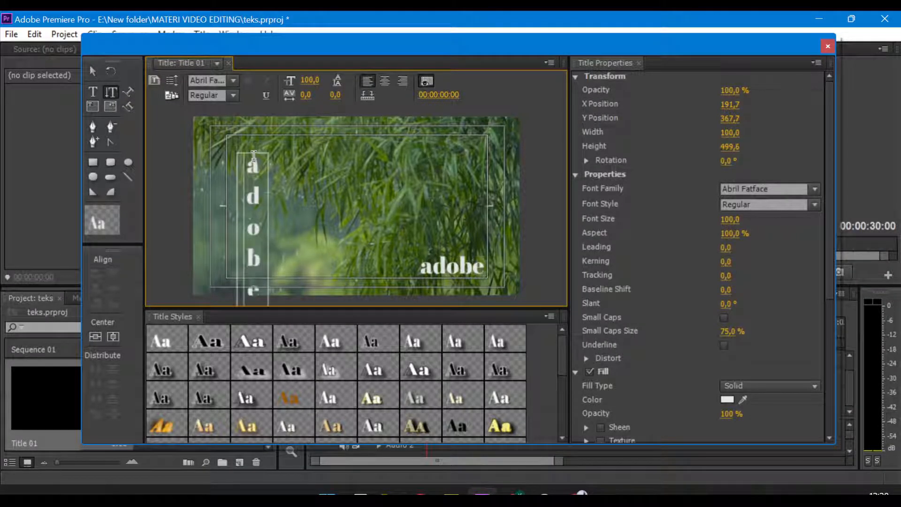
{"action": "left_click", "coordinate": [97, 69]}
{"action": "left_click_drag", "start_coordinate": [252, 195], "coordinate": [251, 171]}
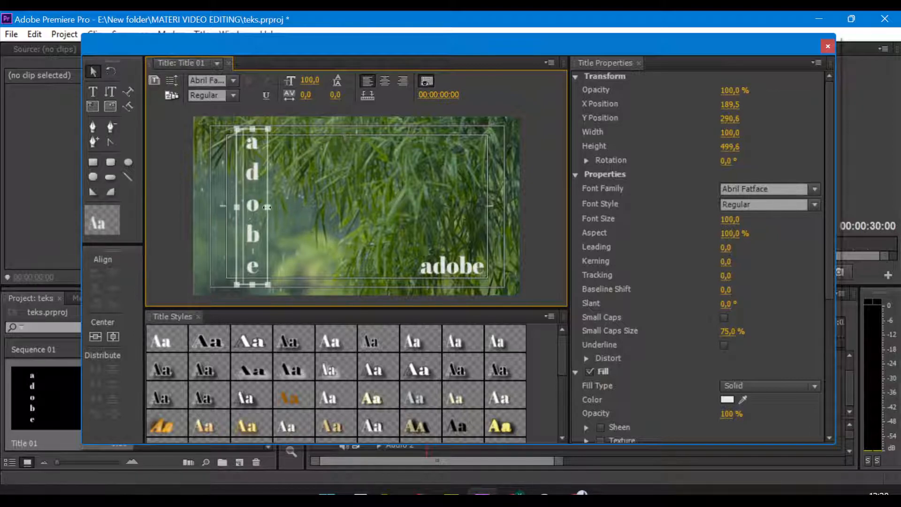
Move the vertical "adobe" text to the right edge of the safe area, aligned with the end of the horizontal text.
{"action": "left_click", "coordinate": [448, 269]}
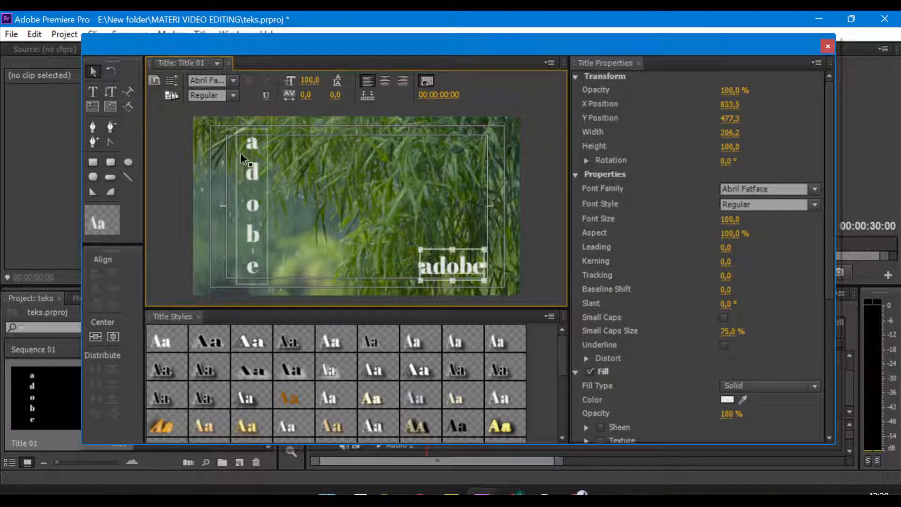
{"action": "left_click_drag", "start_coordinate": [266, 178], "coordinate": [490, 183]}
{"action": "left_click_drag", "start_coordinate": [488, 182], "coordinate": [485, 184]}
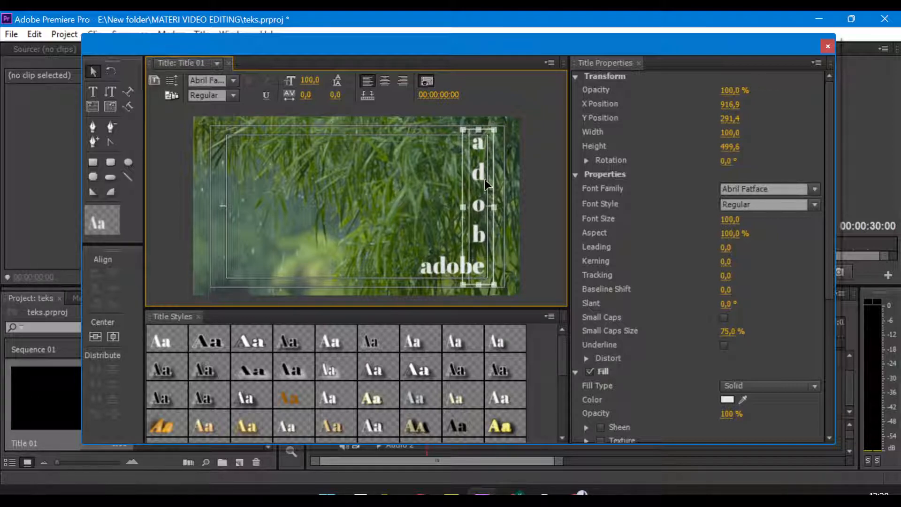
{"action": "left_click", "coordinate": [362, 231]}
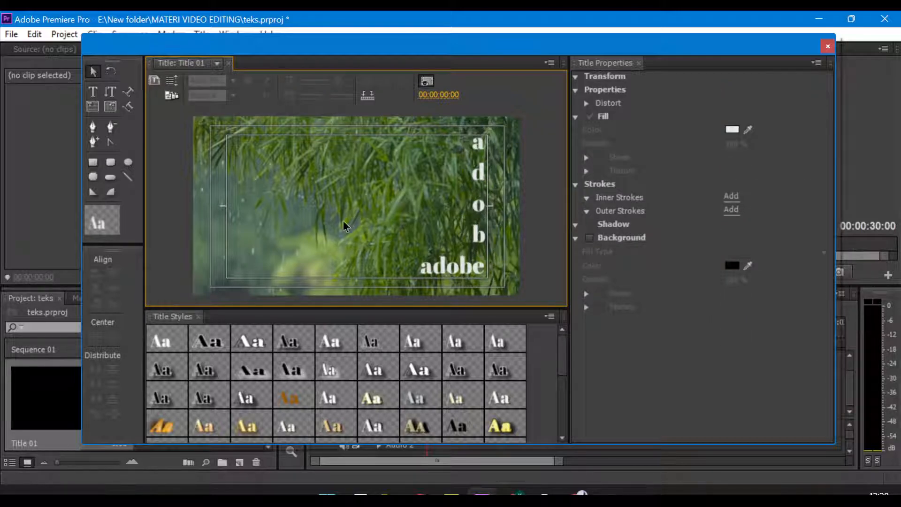
Draw an arched text path about 216 wide and 75 high in the frame's upper-left area and enter "adobe" along it.
{"action": "left_click", "coordinate": [128, 94]}
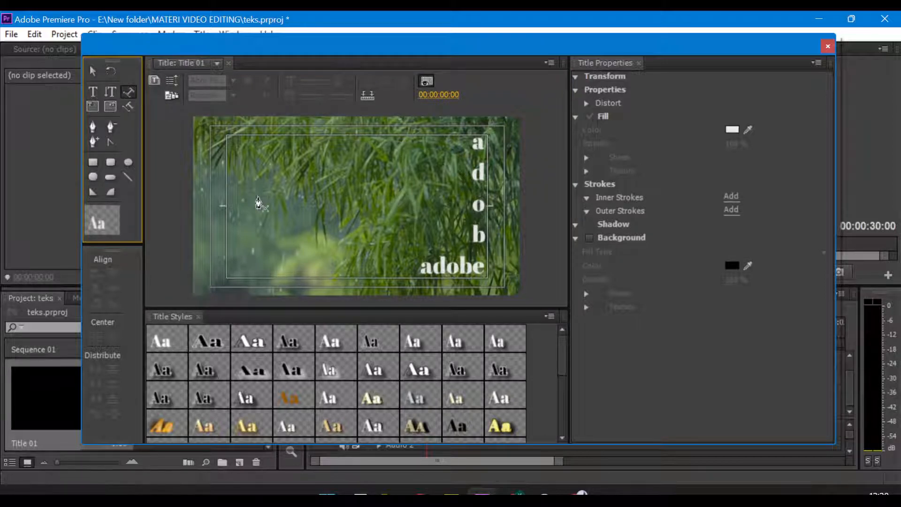
{"action": "left_click", "coordinate": [268, 196]}
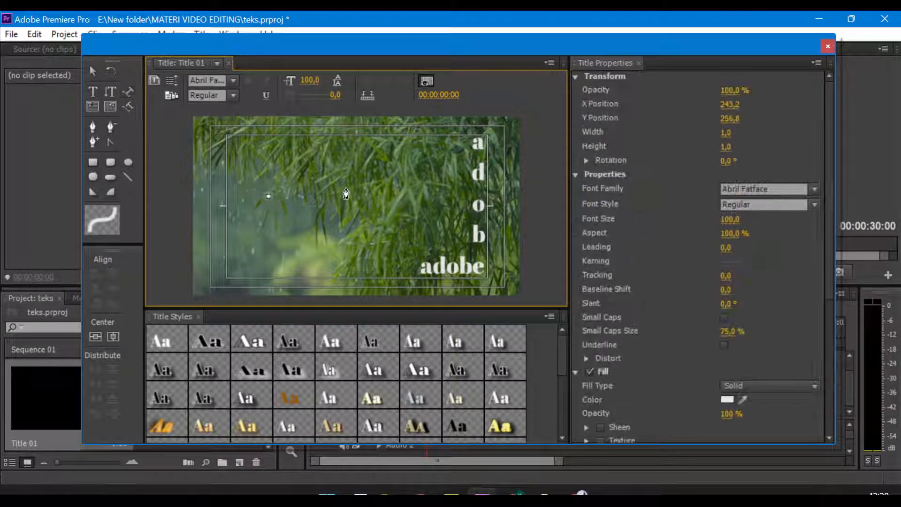
{"action": "left_click_drag", "start_coordinate": [335, 192], "coordinate": [377, 240]}
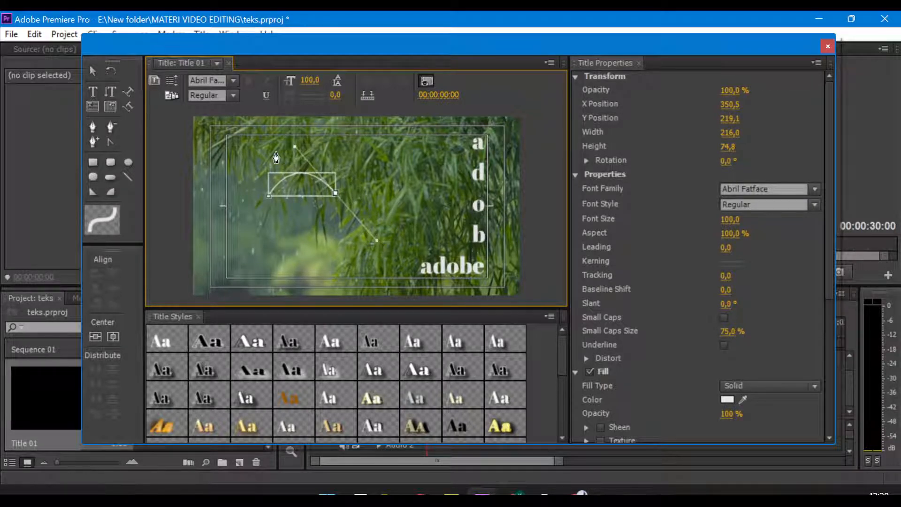
{"action": "left_click", "coordinate": [123, 91]}
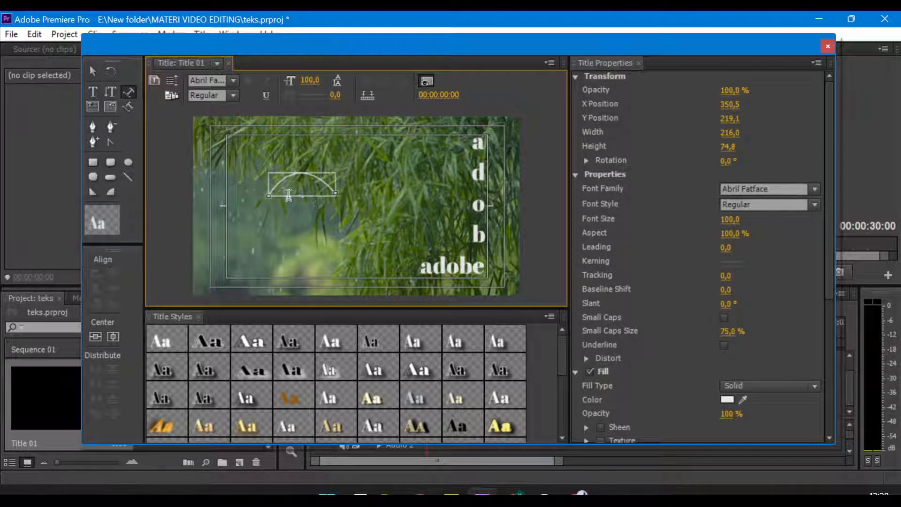
{"action": "left_click", "coordinate": [333, 181]}
{"action": "type", "text": "adobe"}
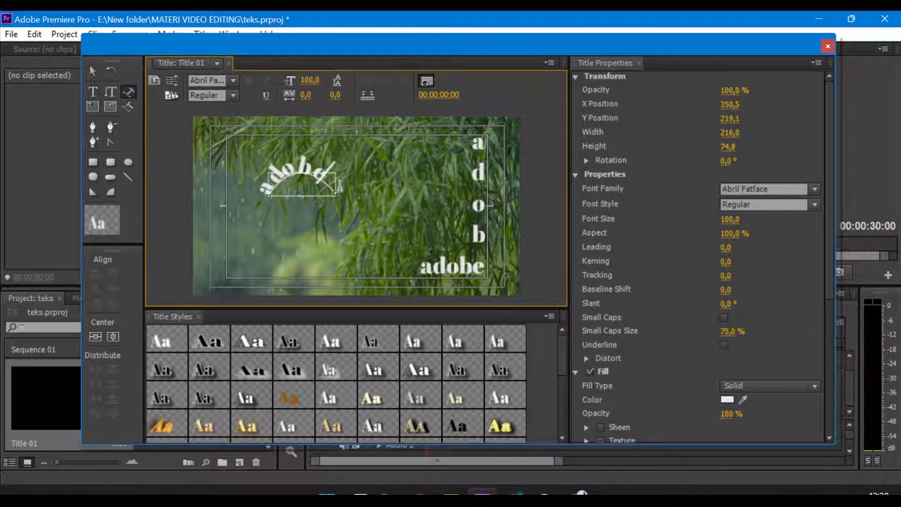
Narrow the arched "adobe" text to a width of about 130 and move it to the upper middle of the frame.
{"action": "left_click", "coordinate": [93, 71]}
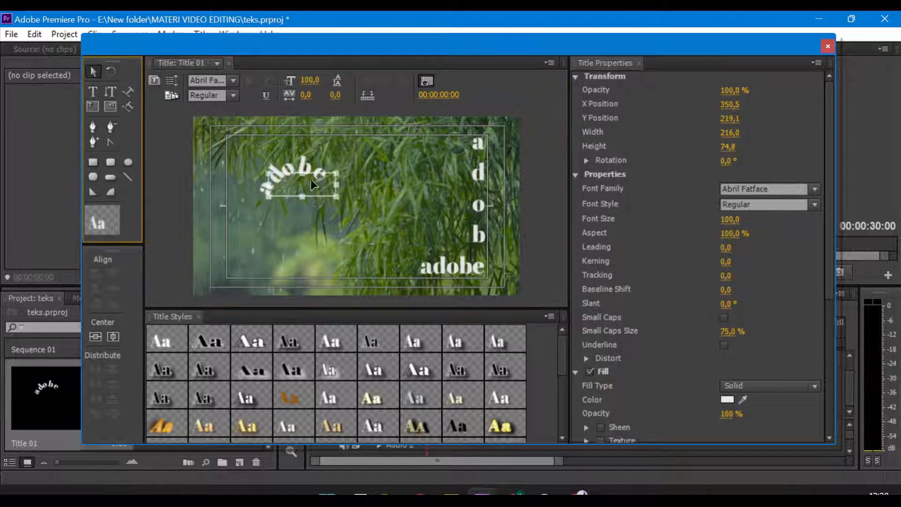
{"action": "left_click_drag", "start_coordinate": [317, 169], "coordinate": [328, 194]}
{"action": "left_click", "coordinate": [425, 208]}
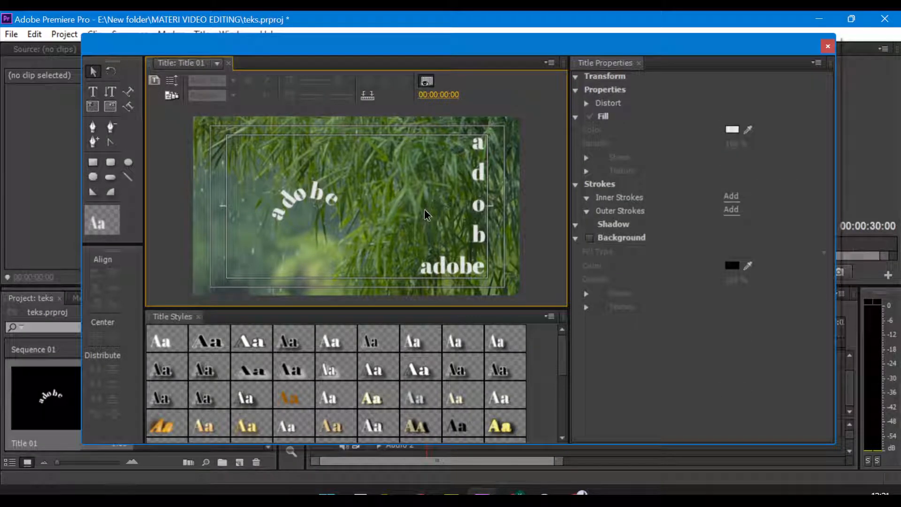
{"action": "left_click", "coordinate": [347, 206]}
{"action": "left_click_drag", "start_coordinate": [349, 212], "coordinate": [370, 161]}
{"action": "left_click", "coordinate": [365, 179]}
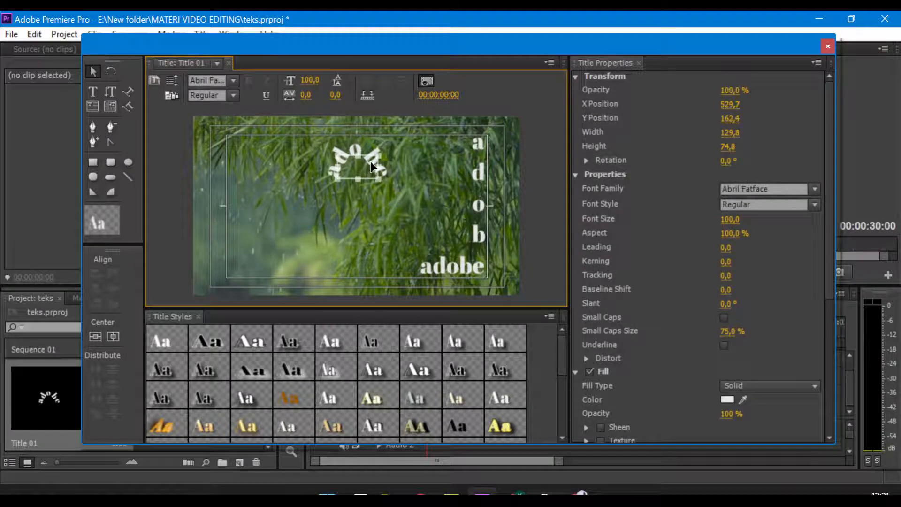
{"action": "left_click", "coordinate": [398, 167]}
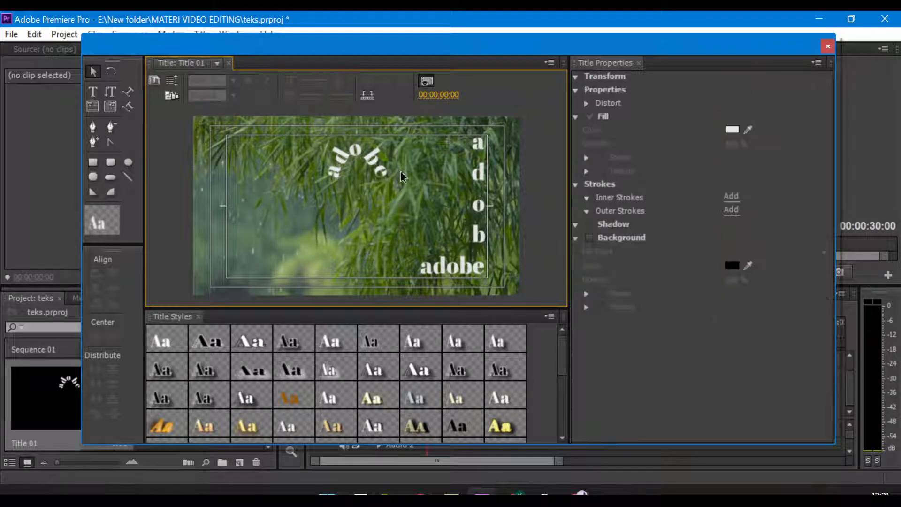
{"action": "left_click", "coordinate": [93, 96]}
{"action": "left_click", "coordinate": [132, 106]}
{"action": "left_click", "coordinate": [128, 92]}
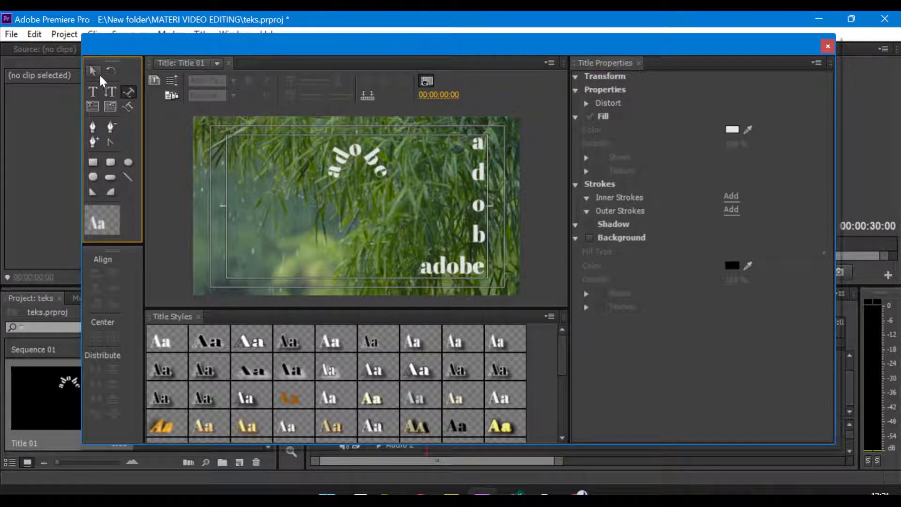
Draw a closed four-point Pen outline about 270 wide and 140 high in the left half of the frame.
{"action": "left_click", "coordinate": [93, 127]}
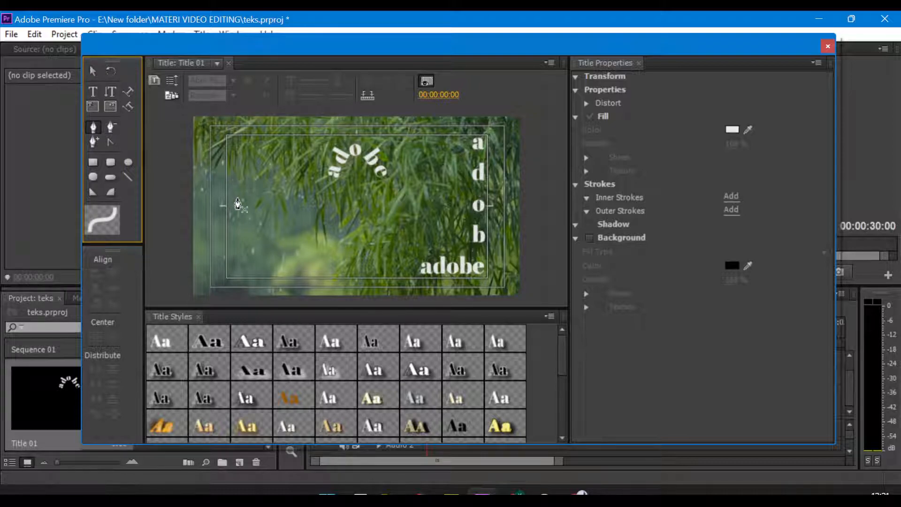
{"action": "left_click", "coordinate": [238, 199]}
{"action": "left_click", "coordinate": [239, 241]}
{"action": "left_click", "coordinate": [321, 237]}
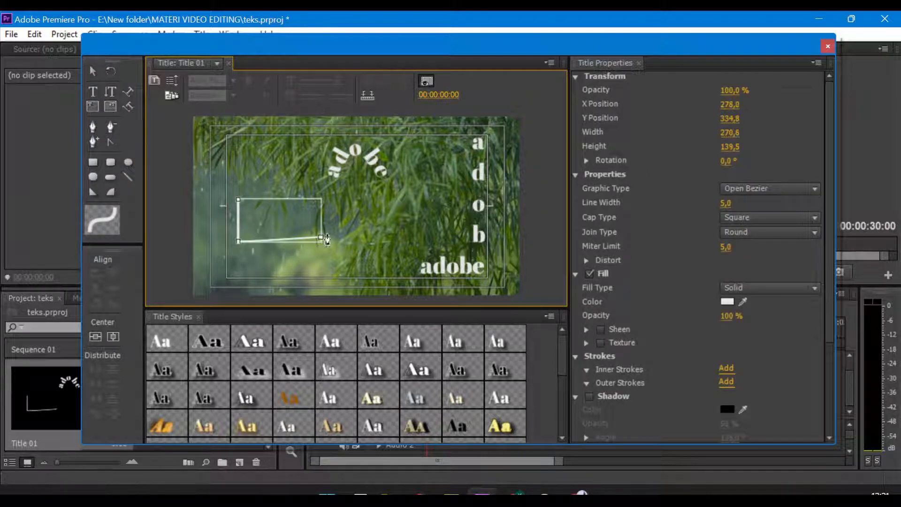
{"action": "left_click", "coordinate": [306, 210]}
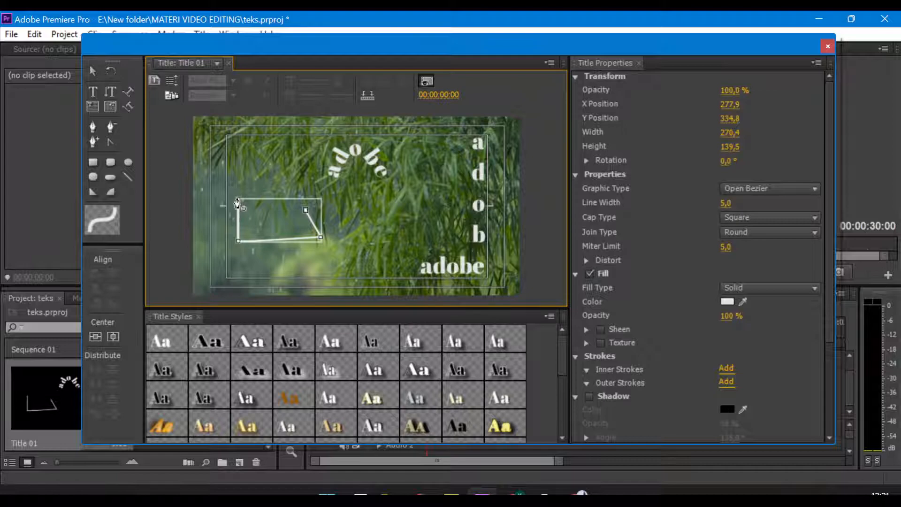
{"action": "left_click", "coordinate": [239, 199]}
Move the pen outline down and right to about X 384.5, Y 368.9.
{"action": "left_click", "coordinate": [93, 71]}
{"action": "left_click", "coordinate": [296, 209]}
{"action": "left_click_drag", "start_coordinate": [295, 210], "coordinate": [300, 209]}
{"action": "left_click_drag", "start_coordinate": [324, 236], "coordinate": [353, 247]}
Add a point to the pen outline's upper edge and pull it inward to form a curved notch.
{"action": "left_click", "coordinate": [94, 141]}
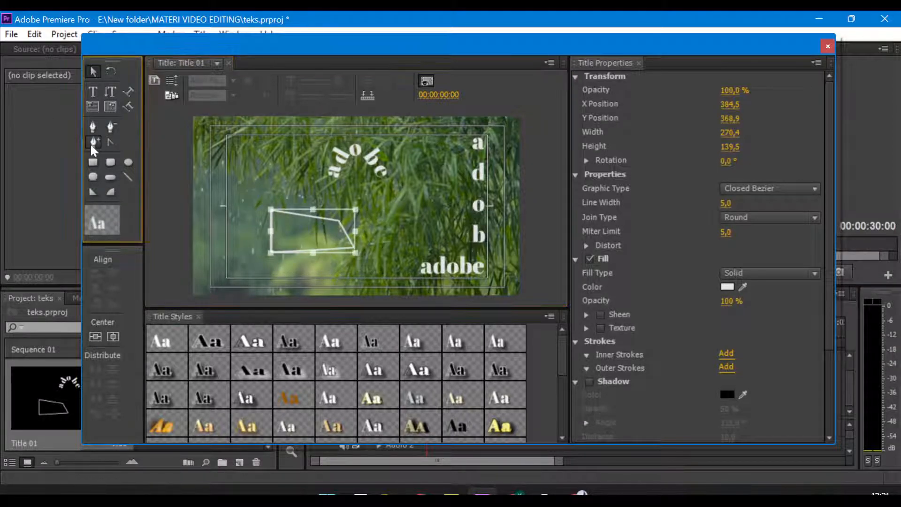
{"action": "left_click_drag", "start_coordinate": [307, 218], "coordinate": [324, 233]}
{"action": "left_click", "coordinate": [94, 70]}
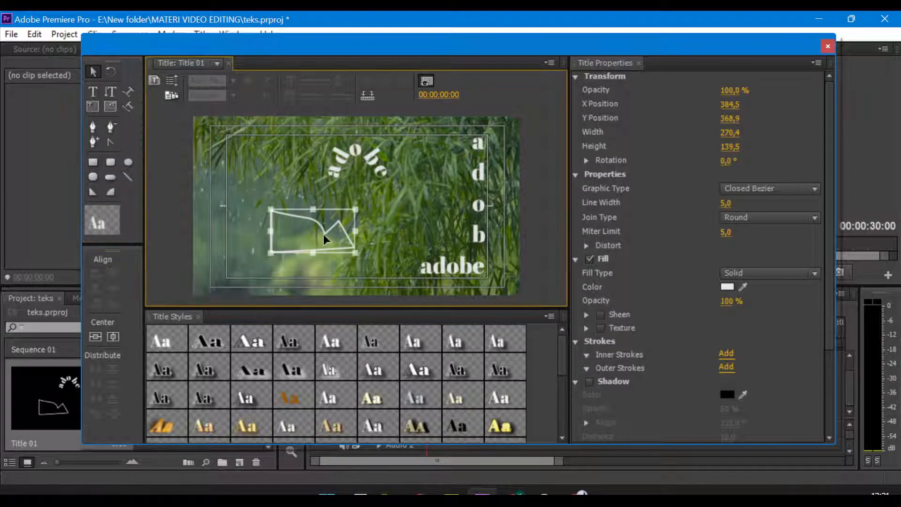
Move the pen outline to the frame's left edge and raise its upper-right point, making the shape about 291 wide and 214 high.
{"action": "left_click_drag", "start_coordinate": [305, 237], "coordinate": [238, 204]}
{"action": "double_click", "coordinate": [261, 201]}
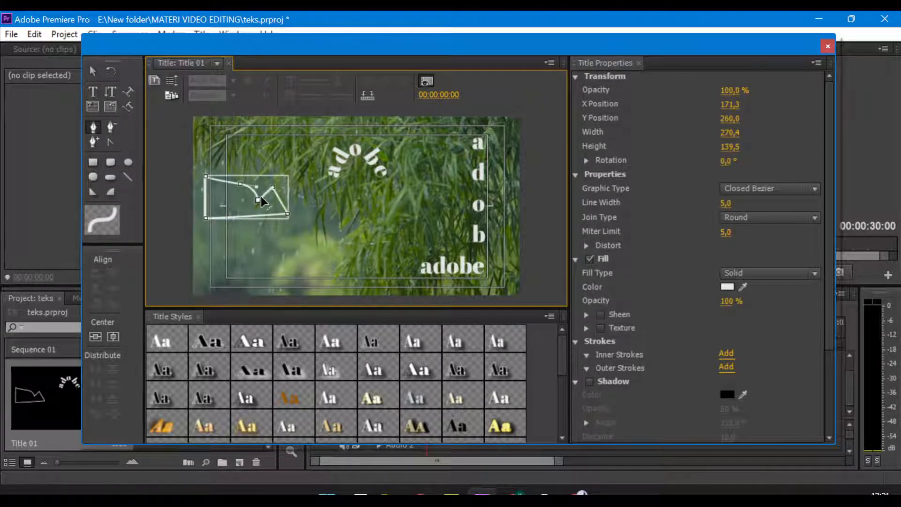
{"action": "left_click_drag", "start_coordinate": [272, 186], "coordinate": [262, 202]}
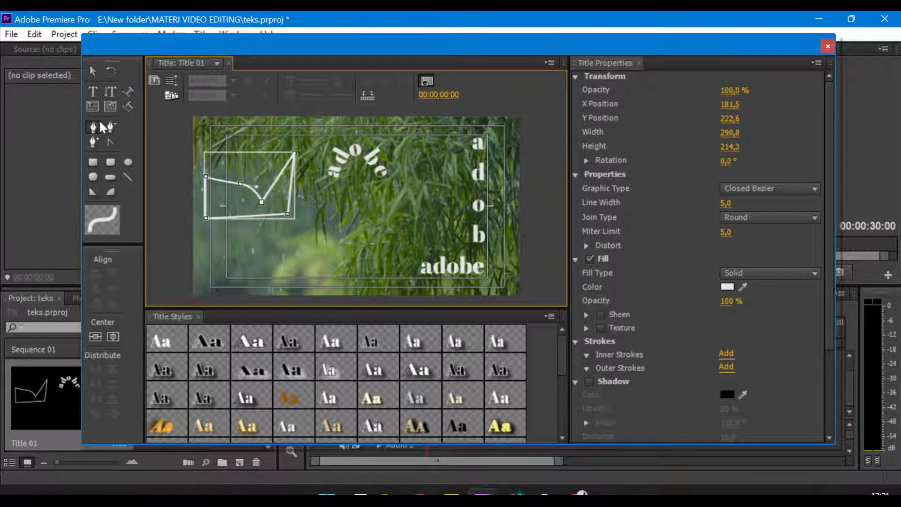
Move the pen outline toward the arched text, to about X 304, Y 290.6, and delete it.
{"action": "left_click", "coordinate": [93, 72]}
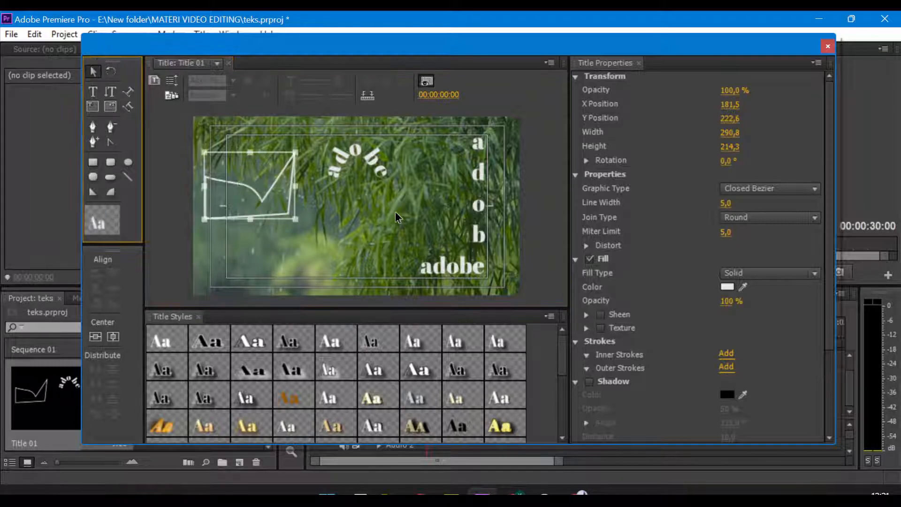
{"action": "left_click_drag", "start_coordinate": [277, 175], "coordinate": [320, 201]}
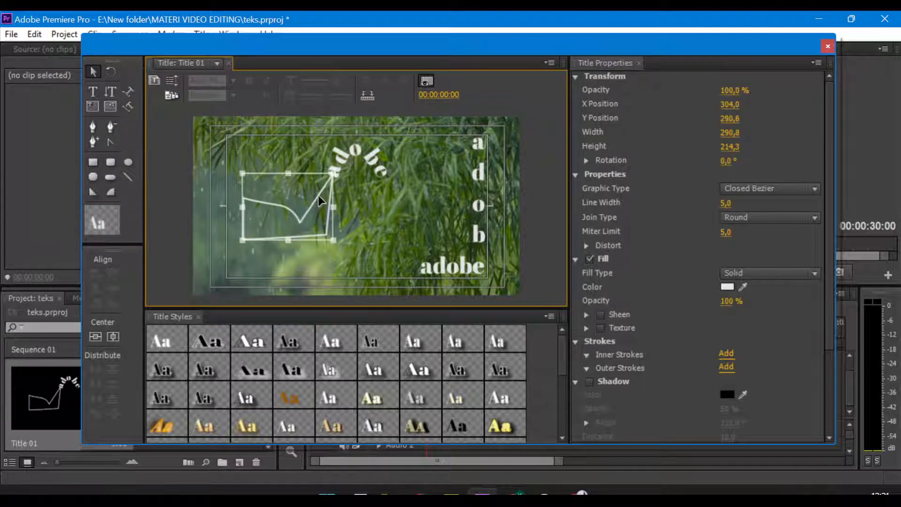
{"action": "key", "text": "Delete"}
Move the arched "adobe" text slightly down to a Y position of about 189.6.
{"action": "left_click_drag", "start_coordinate": [375, 169], "coordinate": [375, 178]}
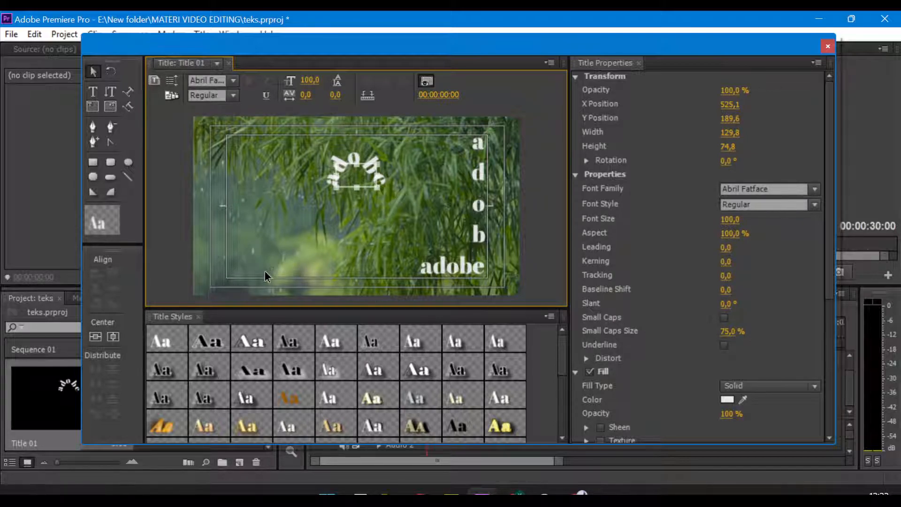
{"action": "mouse_move", "coordinate": [561, 346]}
{"action": "left_mouse_down"}
{"action": "mouse_move", "coordinate": [567, 407]}
{"action": "mouse_move", "coordinate": [559, 319]}
{"action": "mouse_move", "coordinate": [567, 412]}
{"action": "mouse_move", "coordinate": [563, 343]}
{"action": "left_mouse_up"}
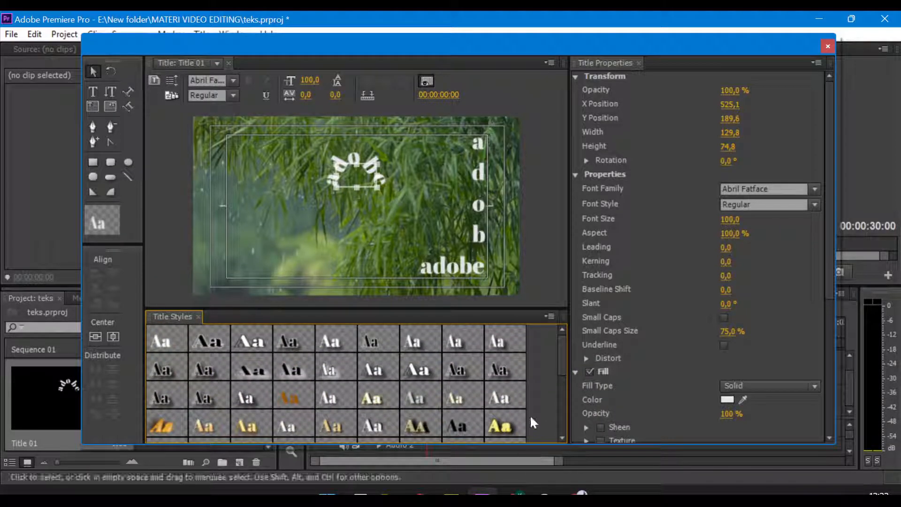
{"action": "left_click", "coordinate": [827, 220]}
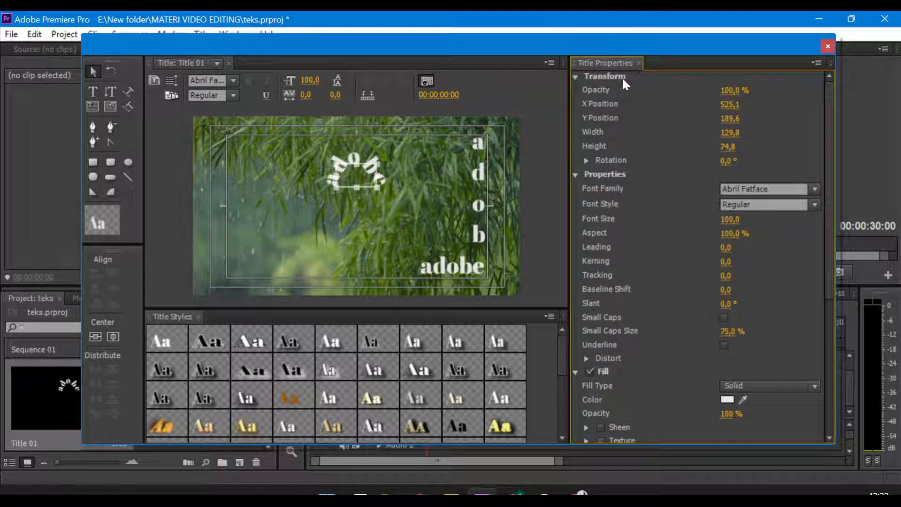
Set the horizontal "adobe" text's font to Bebas and move it below the arched text, to about X 528.6, Y 368.4.
{"action": "left_click", "coordinate": [452, 271]}
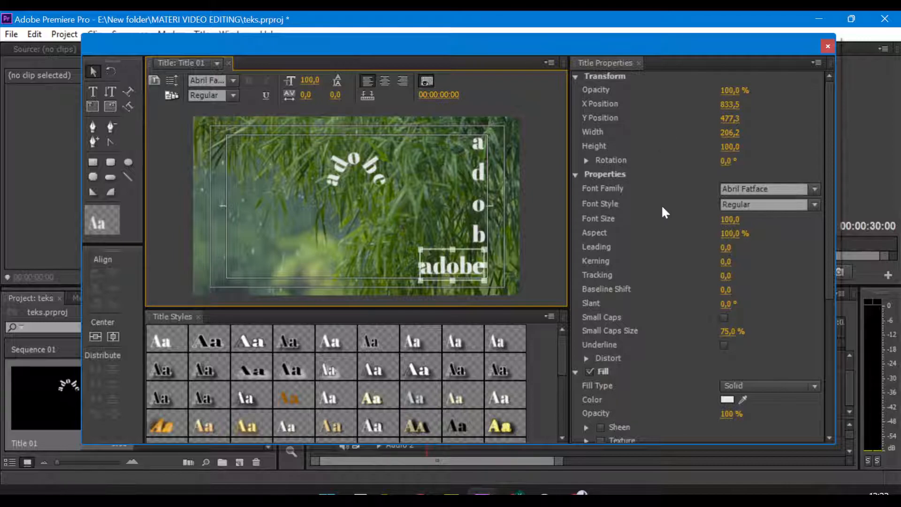
{"action": "left_click", "coordinate": [808, 188]}
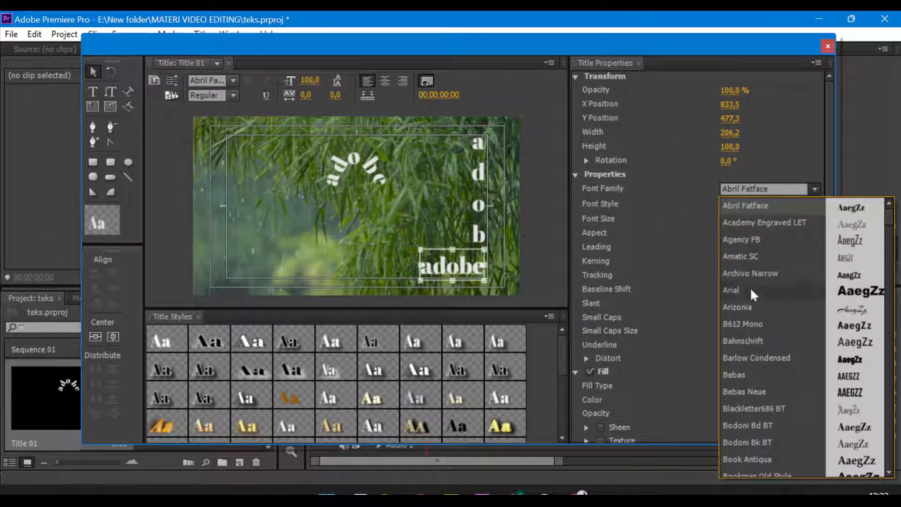
{"action": "left_click", "coordinate": [758, 376]}
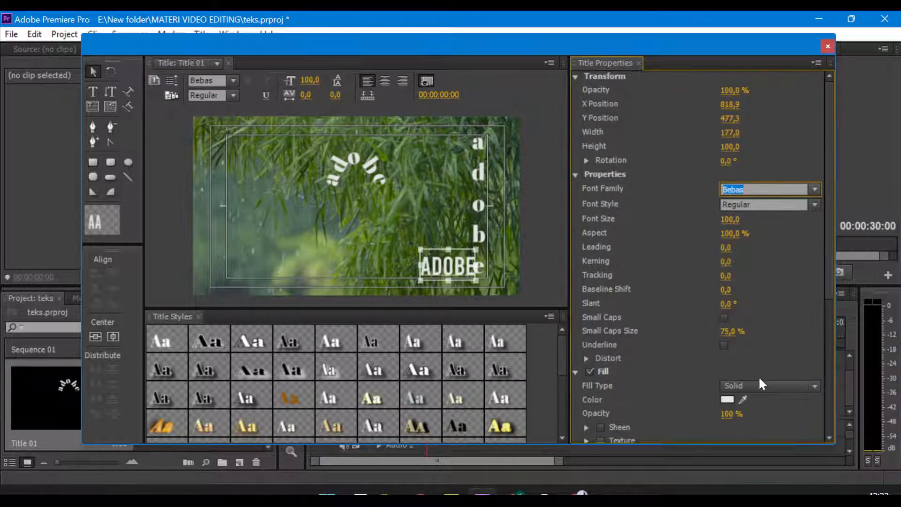
{"action": "left_click_drag", "start_coordinate": [437, 266], "coordinate": [348, 232]}
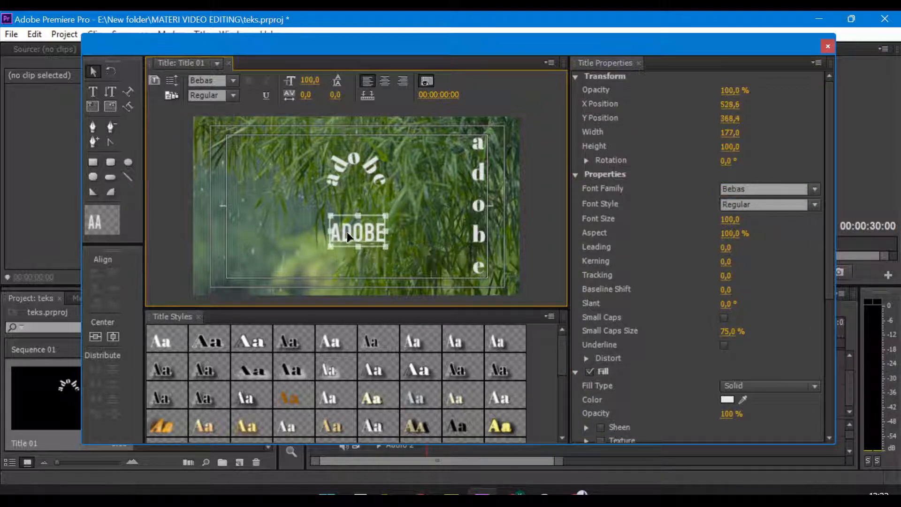
Set the horizontal text's font size to 102 and its fill type to Linear Gradient.
{"action": "left_click", "coordinate": [816, 204]}
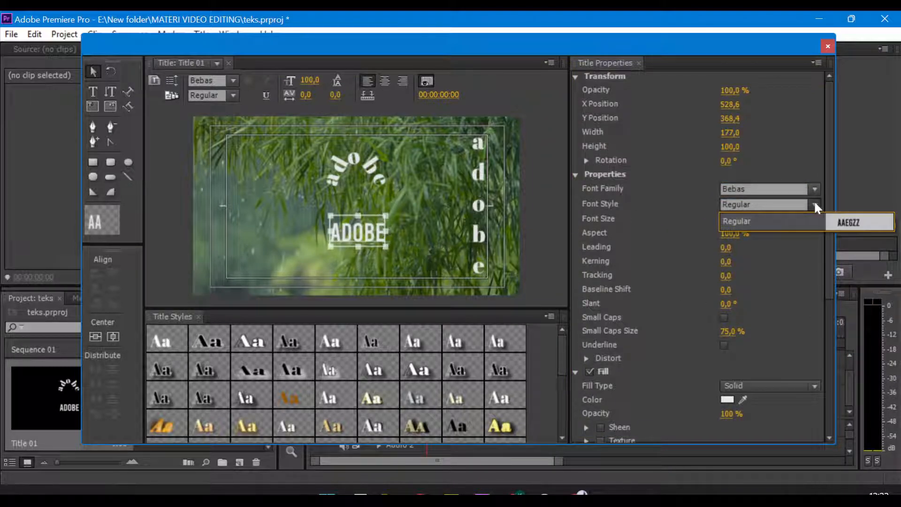
{"action": "left_click", "coordinate": [806, 132]}
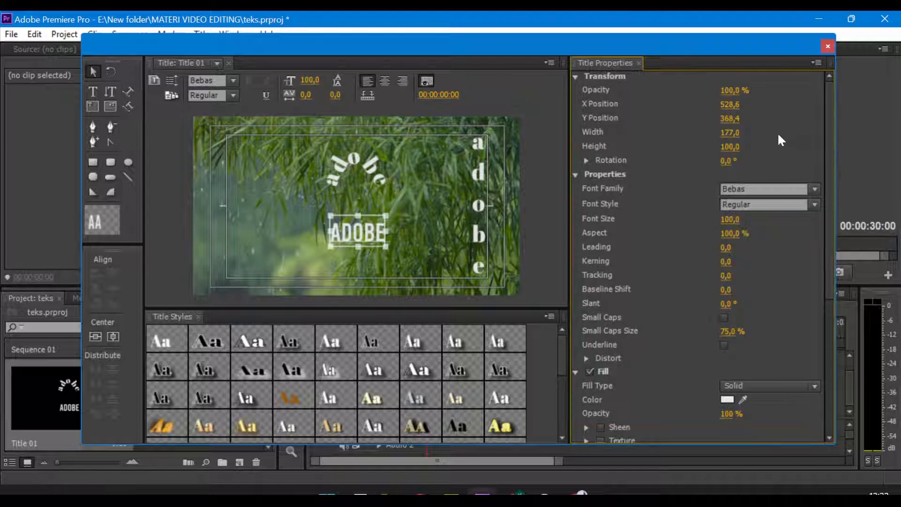
{"action": "left_click_drag", "start_coordinate": [729, 219], "coordinate": [730, 219]}
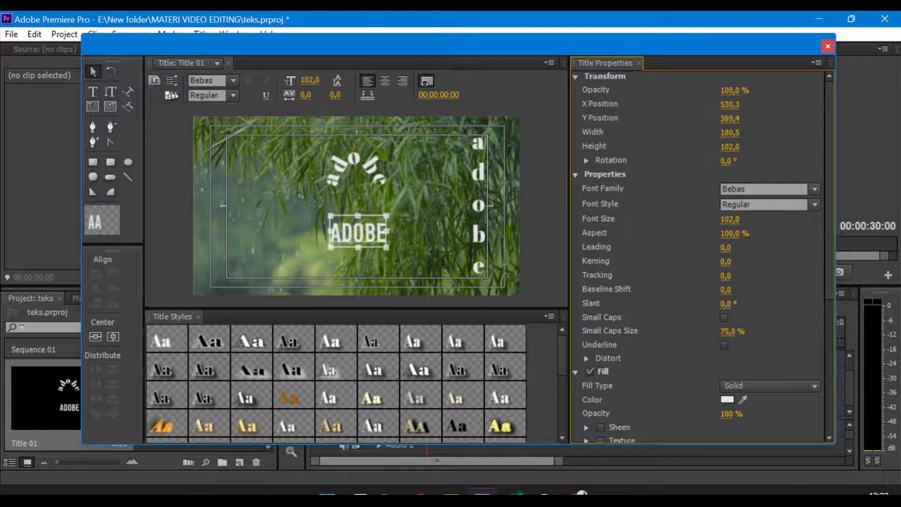
{"action": "scroll", "coordinate": [753, 270], "scroll_direction": "down", "scroll_amount": 1}
{"action": "scroll", "coordinate": [753, 269], "scroll_direction": "down", "scroll_amount": 5}
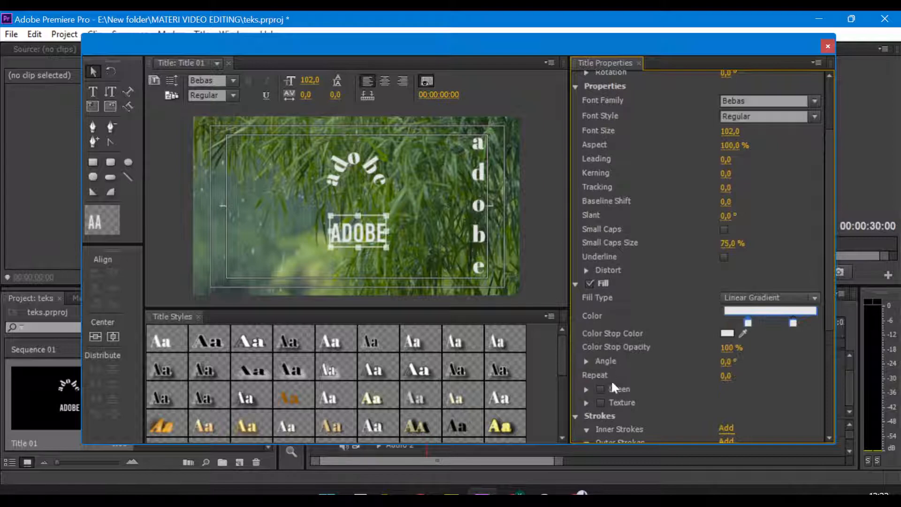
{"action": "scroll", "coordinate": [618, 344], "scroll_direction": "down", "scroll_amount": 1}
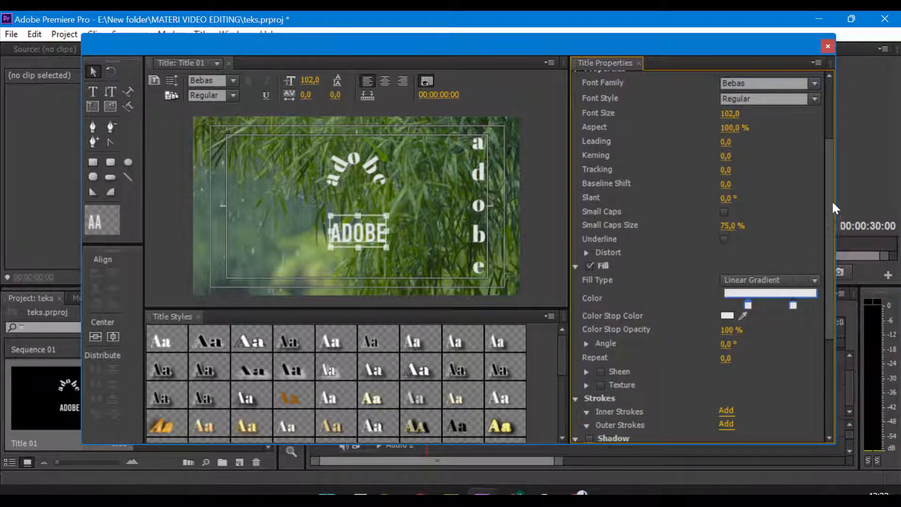
{"action": "scroll", "coordinate": [831, 199], "scroll_direction": "down", "scroll_amount": 6}
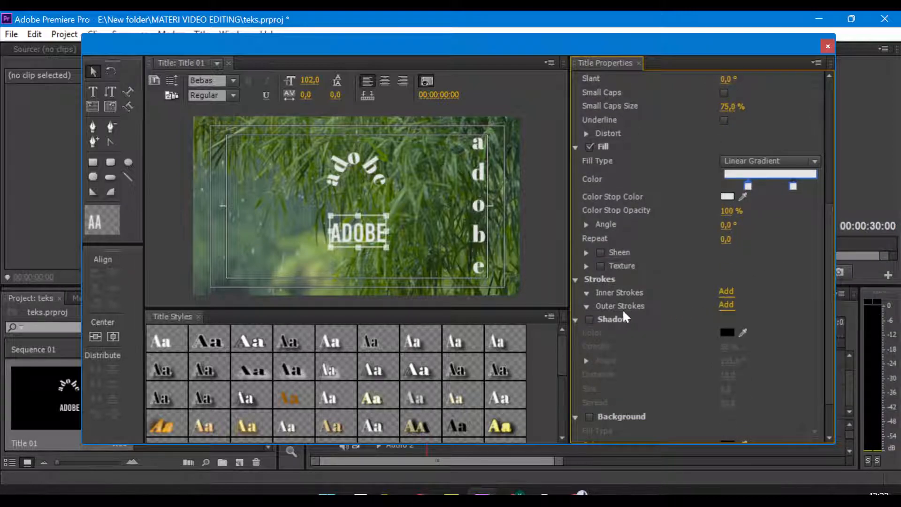
Add a solid black outer stroke of type Edge and size 10 to the horizontal text and switch it off.
{"action": "left_click", "coordinate": [586, 306]}
{"action": "left_click", "coordinate": [726, 305]}
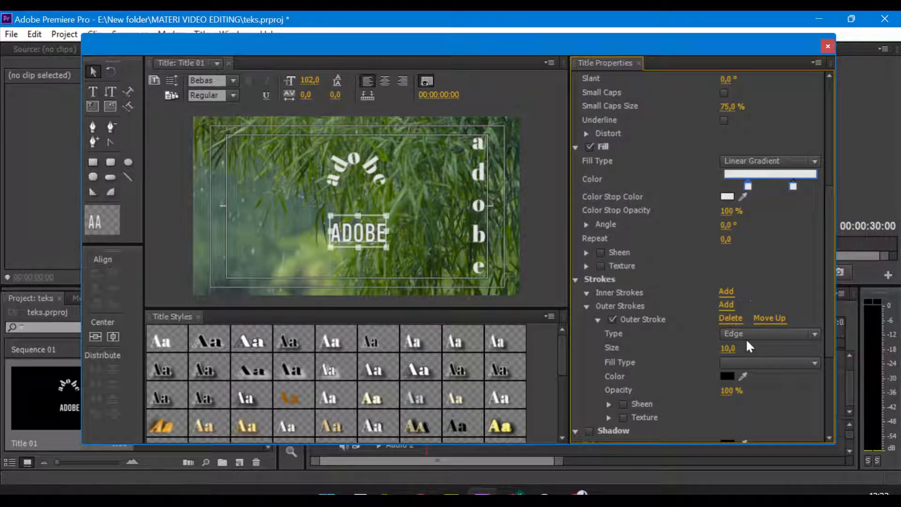
{"action": "mouse_move", "coordinate": [737, 357]}
{"action": "left_mouse_down"}
{"action": "mouse_move", "coordinate": [770, 356]}
{"action": "mouse_move", "coordinate": [687, 348]}
{"action": "left_mouse_up"}
{"action": "scroll", "coordinate": [700, 283], "scroll_direction": "down", "scroll_amount": 3}
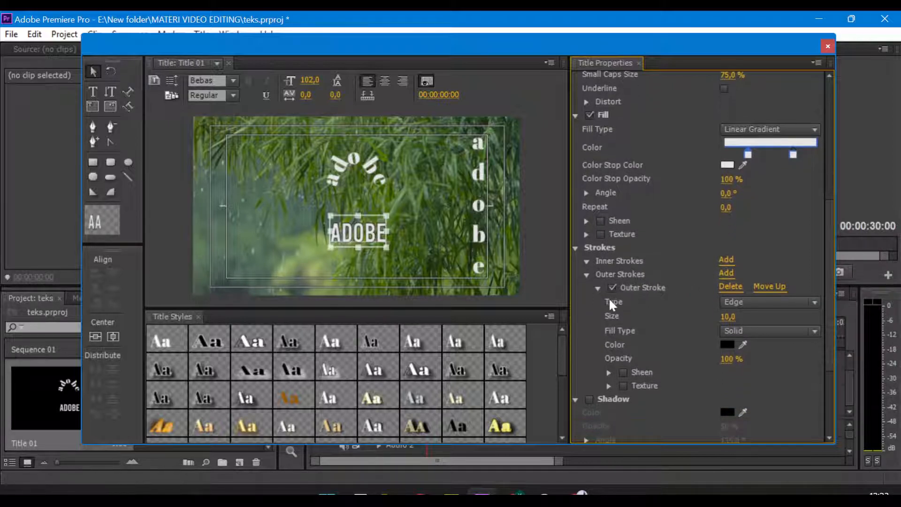
{"action": "left_click", "coordinate": [612, 288]}
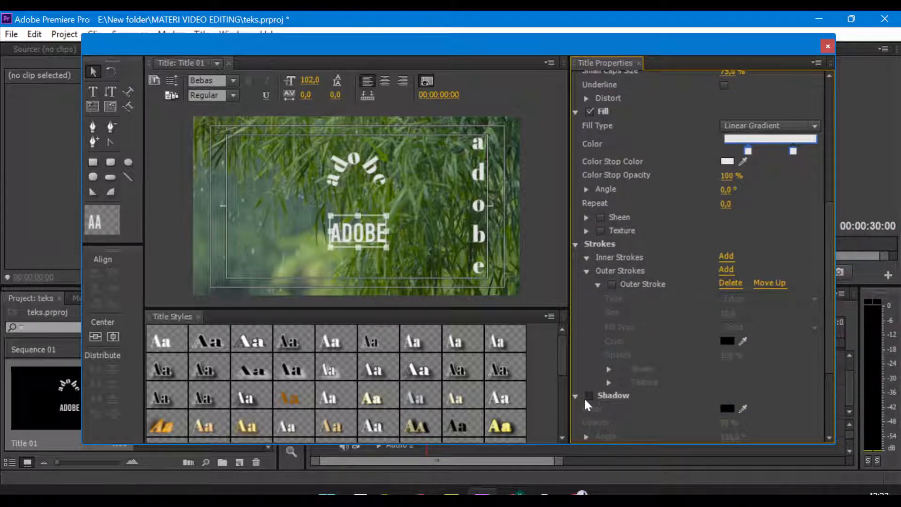
Try a shadow on the horizontal text and move the text up and right to about X 705, Y 305.9.
{"action": "left_click", "coordinate": [589, 397]}
{"action": "left_click_drag", "start_coordinate": [373, 231], "coordinate": [427, 211]}
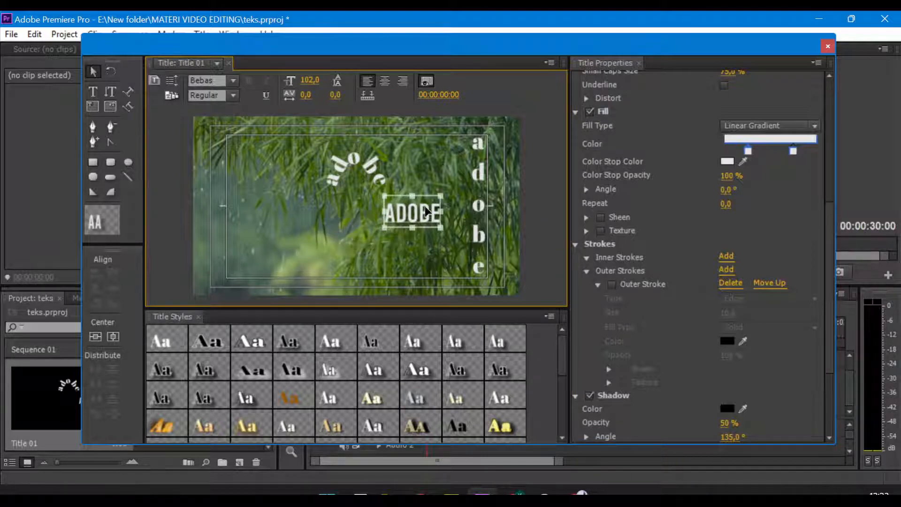
{"action": "left_click", "coordinate": [590, 396]}
Enable the title's solid black background and set its opacity to 0%.
{"action": "scroll", "coordinate": [678, 305], "scroll_direction": "down", "scroll_amount": 2}
{"action": "scroll", "coordinate": [678, 305], "scroll_direction": "down", "scroll_amount": 5}
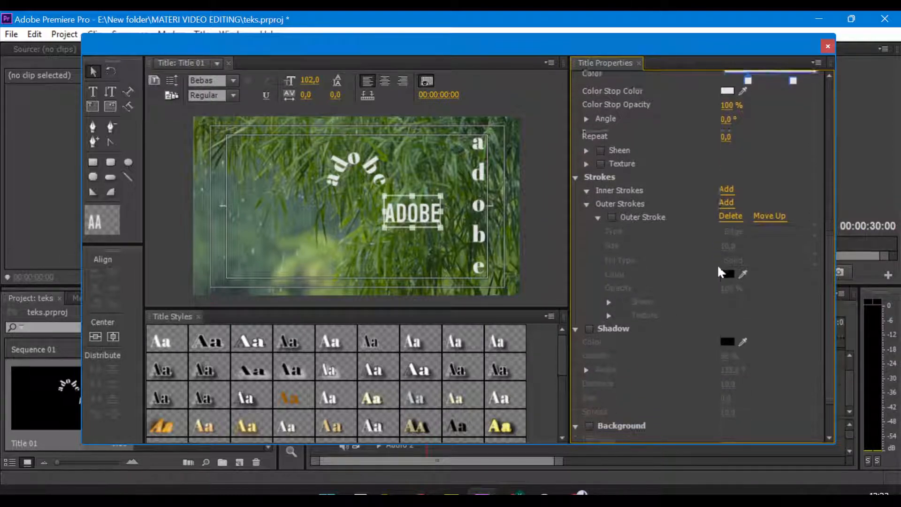
{"action": "scroll", "coordinate": [646, 307], "scroll_direction": "down", "scroll_amount": 1}
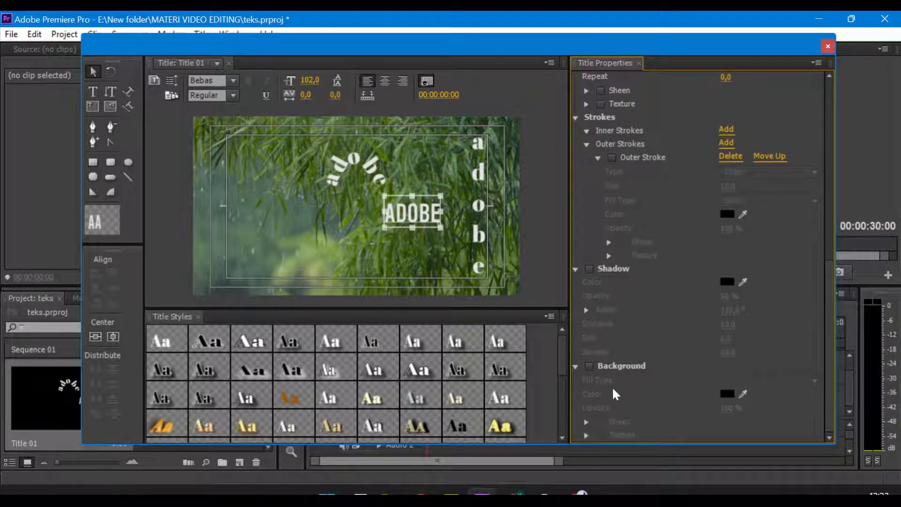
{"action": "left_click", "coordinate": [589, 366]}
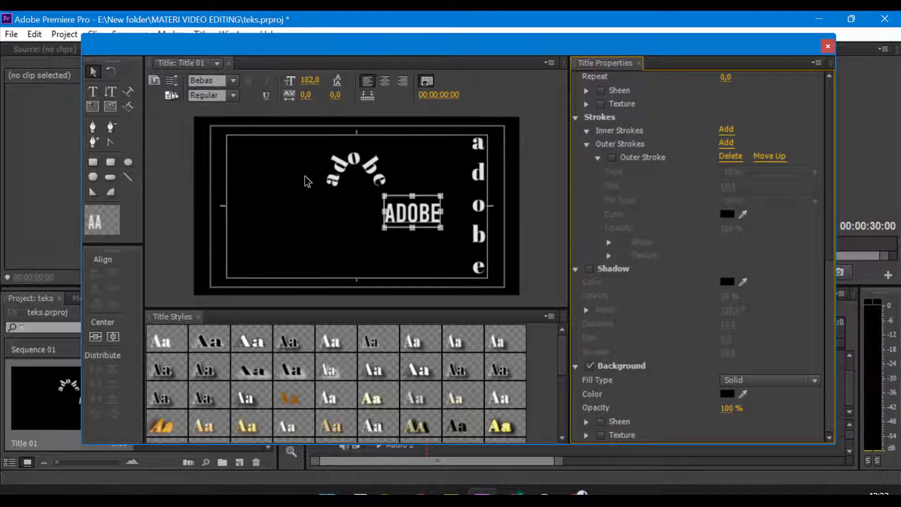
{"action": "mouse_move", "coordinate": [726, 408]}
{"action": "left_mouse_down"}
{"action": "mouse_move", "coordinate": [679, 407]}
{"action": "mouse_move", "coordinate": [730, 406]}
{"action": "left_mouse_up"}
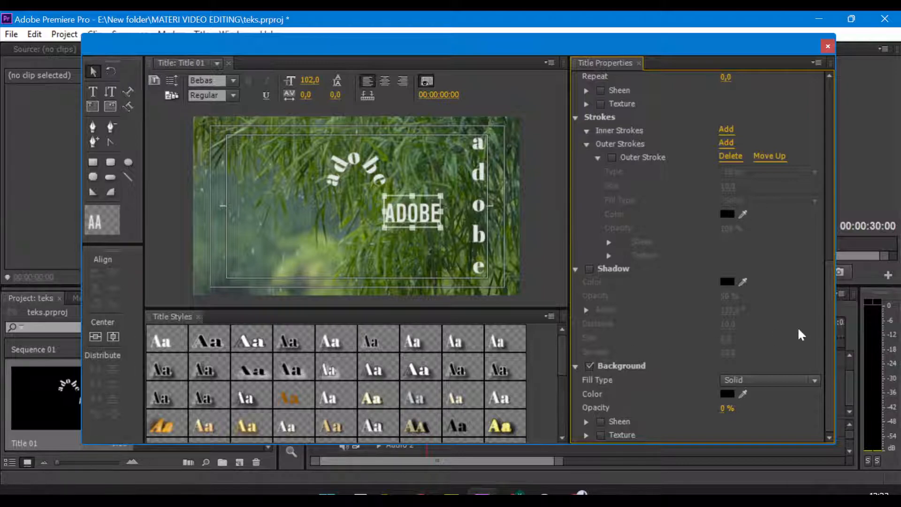
Examine the horizontal text's transform, font, distort and fill settings.
{"action": "left_click_drag", "start_coordinate": [831, 337], "coordinate": [832, 110]}
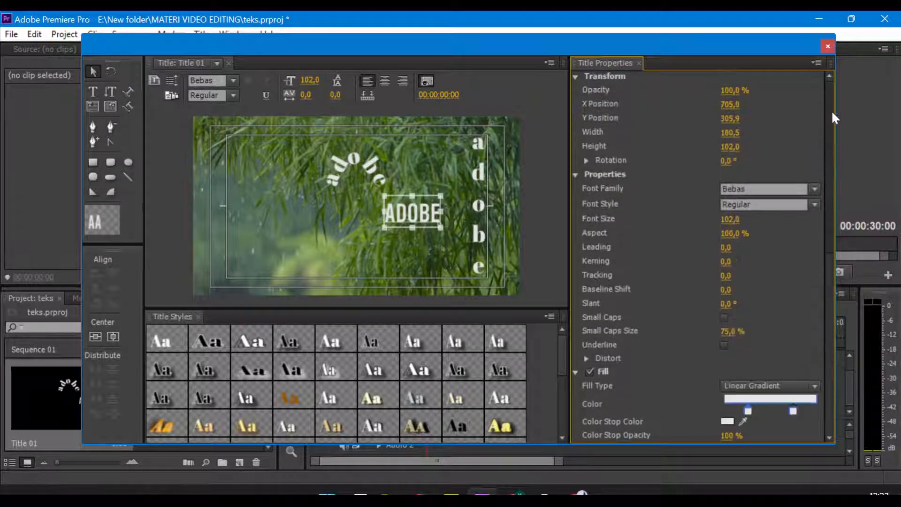
{"action": "left_click", "coordinate": [586, 358]}
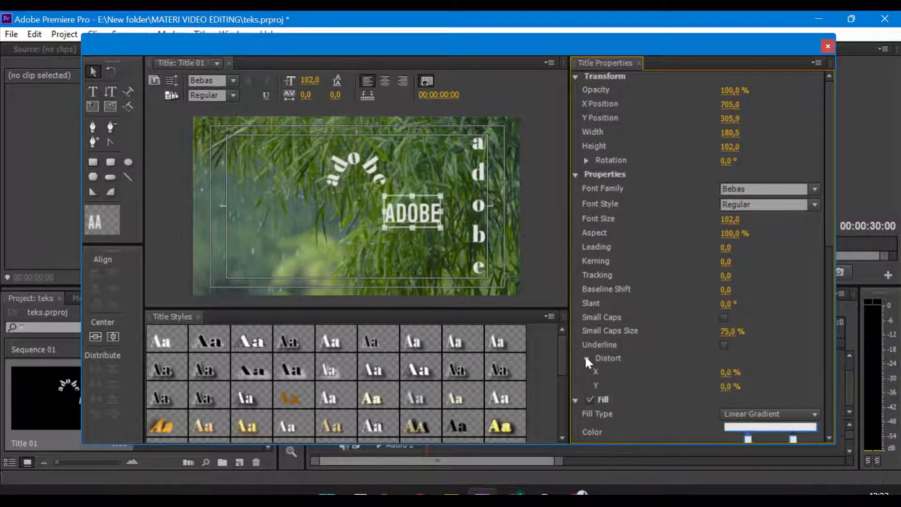
{"action": "left_click", "coordinate": [585, 358]}
{"action": "scroll", "coordinate": [742, 217], "scroll_direction": "down", "scroll_amount": 1}
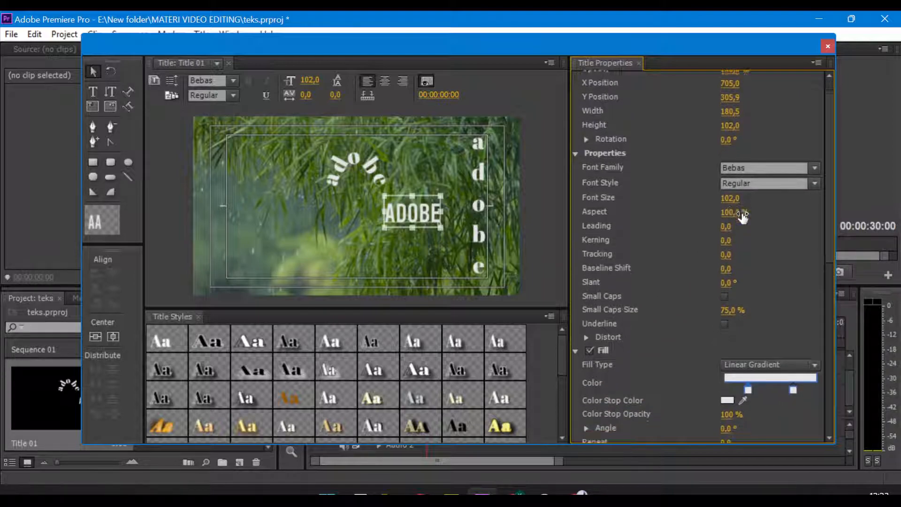
{"action": "scroll", "coordinate": [742, 217], "scroll_direction": "down", "scroll_amount": 1}
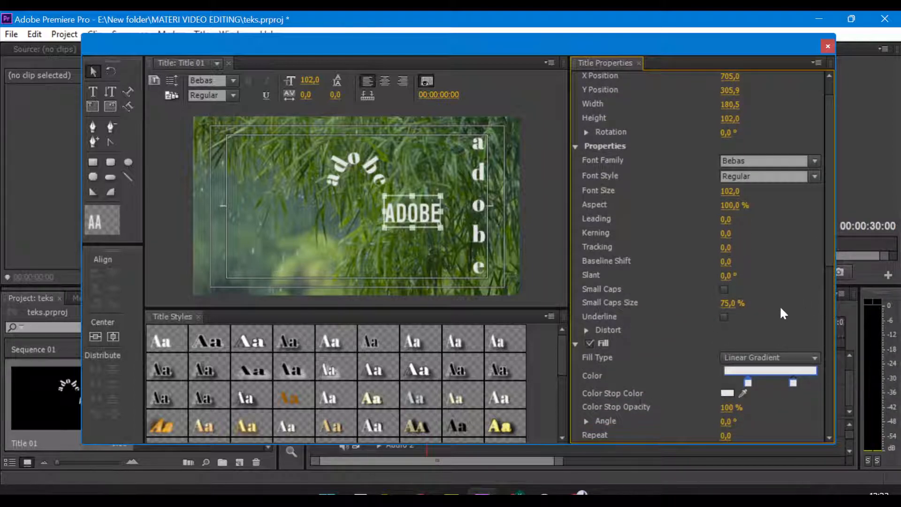
{"action": "scroll", "coordinate": [781, 306], "scroll_direction": "down", "scroll_amount": 1}
{"action": "scroll", "coordinate": [756, 308], "scroll_direction": "down", "scroll_amount": 1}
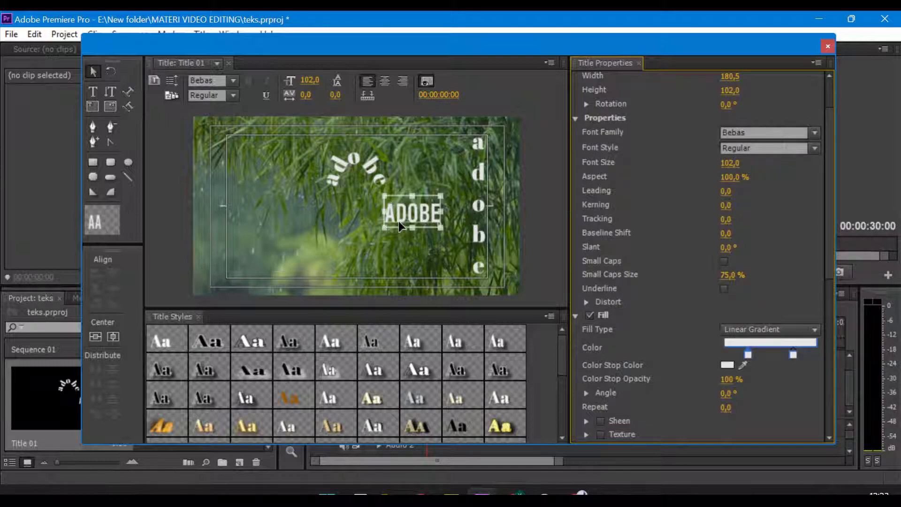
Move the ADOBE text to the lower-left corner of the title-safe area, at about X 194.6, Y 478.3.
{"action": "left_click_drag", "start_coordinate": [400, 221], "coordinate": [235, 285]}
{"action": "left_click_drag", "start_coordinate": [249, 273], "coordinate": [241, 275]}
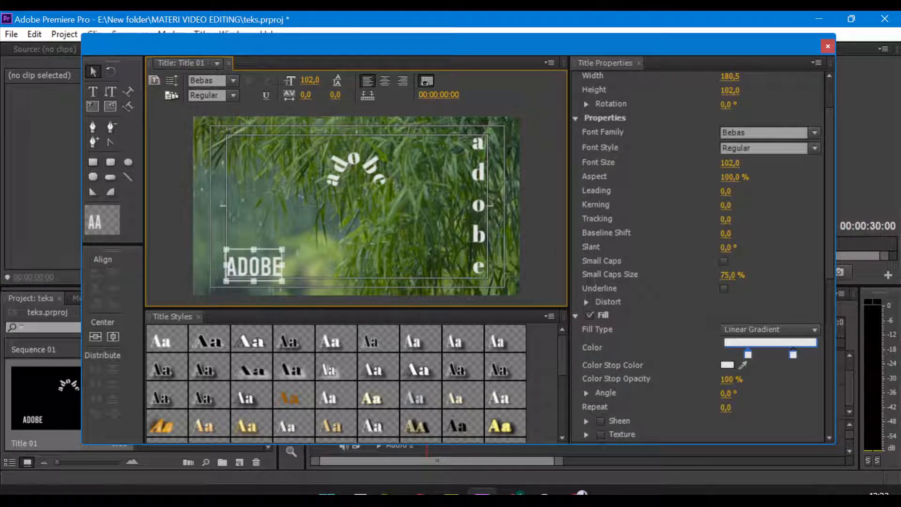
{"action": "left_click_drag", "start_coordinate": [830, 126], "coordinate": [824, 79]}
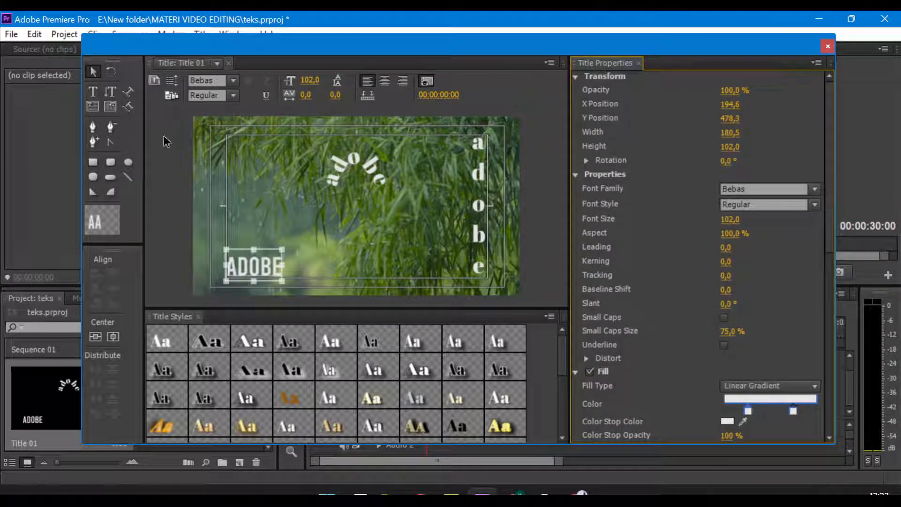
Shift the curved text slightly up and right, move the ADOBE text beneath it and replace its wording with PREMIERE.
{"action": "left_click_drag", "start_coordinate": [347, 180], "coordinate": [365, 160]}
{"action": "left_click", "coordinate": [258, 252]}
{"action": "left_click_drag", "start_coordinate": [259, 272], "coordinate": [379, 222]}
{"action": "double_click", "coordinate": [379, 222]}
{"action": "key", "text": "ctrl+a"}
{"action": "key", "text": "BackSpace"}
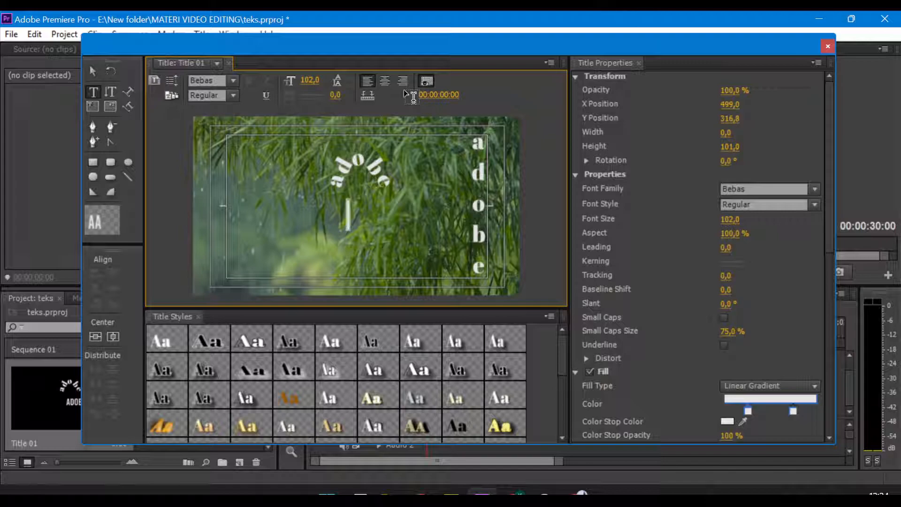
{"action": "type", "text": "PREMIERE"}
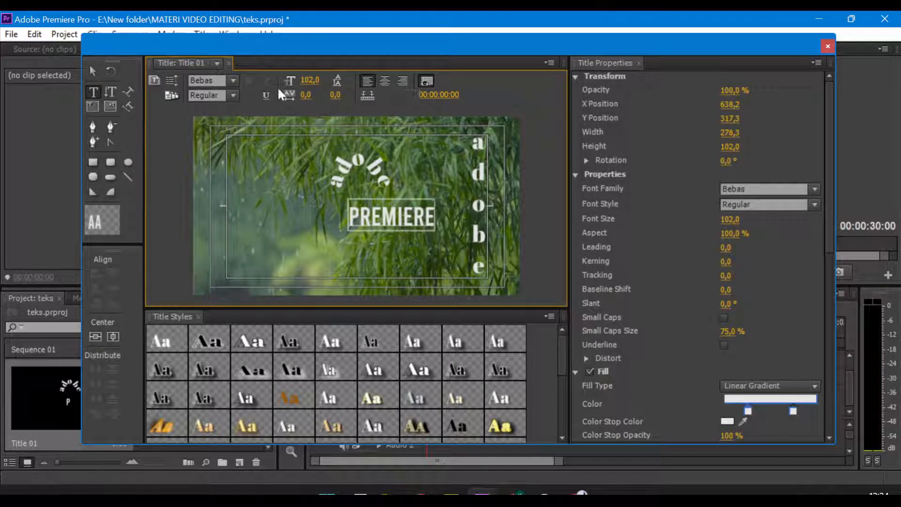
Move the PREMIERE text close beneath the curved text, to about X 540.6, Y 293.4.
{"action": "left_click", "coordinate": [92, 71]}
{"action": "left_click_drag", "start_coordinate": [414, 212], "coordinate": [388, 213]}
{"action": "key", "text": "Up"}
{"action": "key", "text": "Up"}
{"action": "key", "text": "Up"}
{"action": "key", "text": "Up"}
{"action": "key", "text": "Up"}
{"action": "key", "text": "Up"}
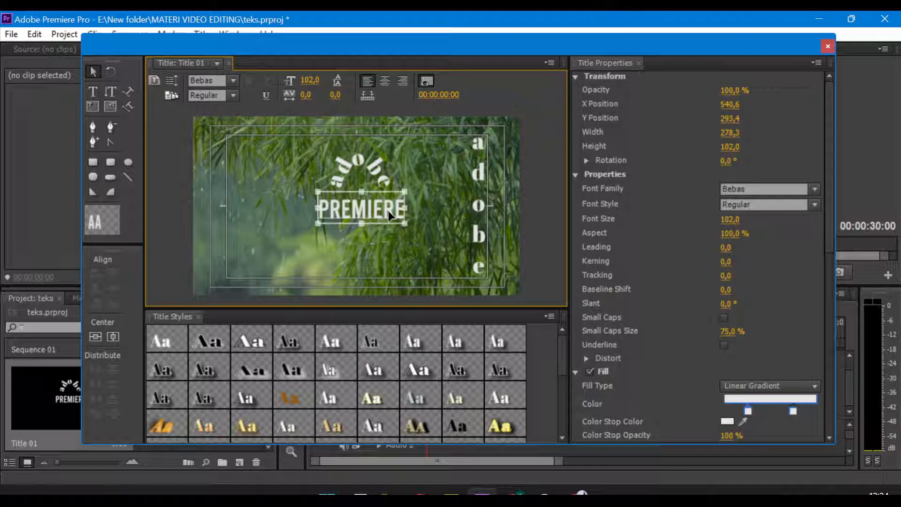
Delete the vertical adobe text and nudge the curved text left to about X 528.5.
{"action": "left_click", "coordinate": [474, 211]}
{"action": "key", "text": "Delete"}
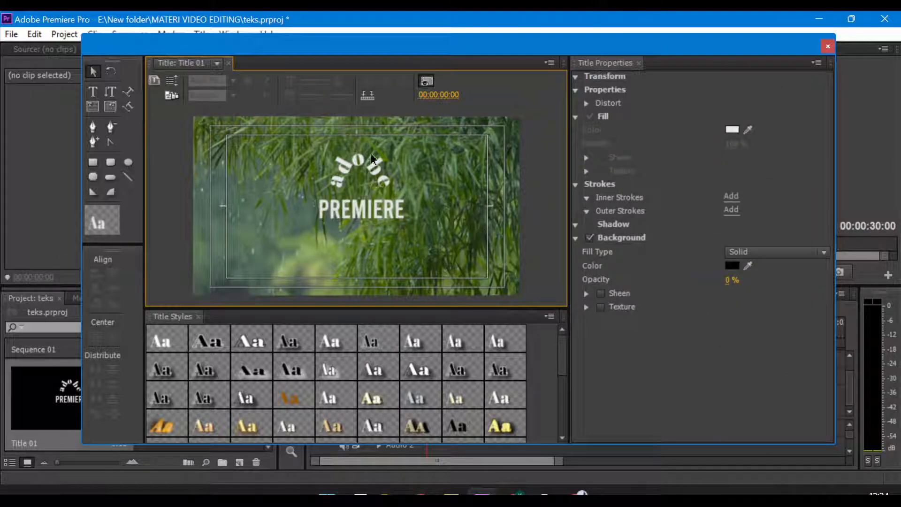
{"action": "left_click", "coordinate": [365, 181]}
{"action": "key", "text": "Left"}
{"action": "key", "text": "Left"}
{"action": "key", "text": "Left"}
{"action": "key", "text": "Left"}
{"action": "key", "text": "Left"}
{"action": "key", "text": "Left"}
{"action": "key", "text": "Left"}
{"action": "key", "text": "Left"}
{"action": "key", "text": "Left"}
{"action": "key", "text": "Left"}
{"action": "key", "text": "Left"}
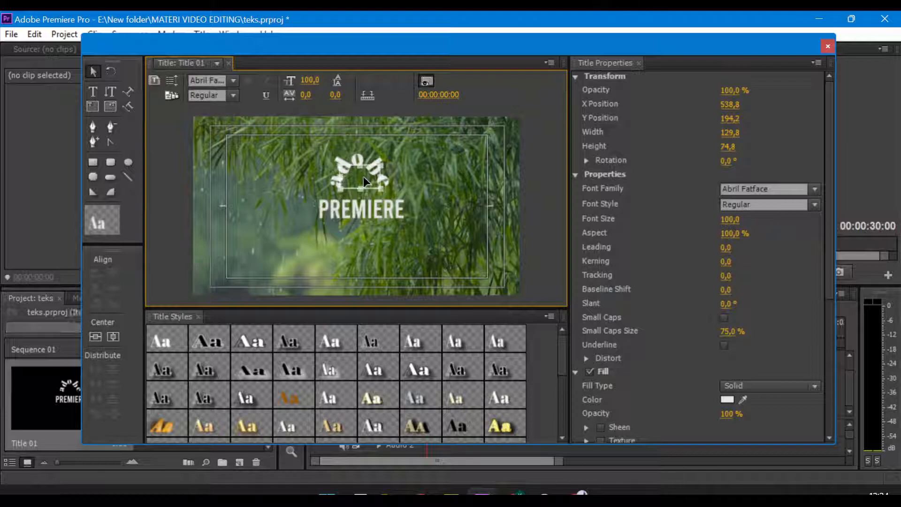
{"action": "key", "text": "Left"}
{"action": "key", "text": "Left"}
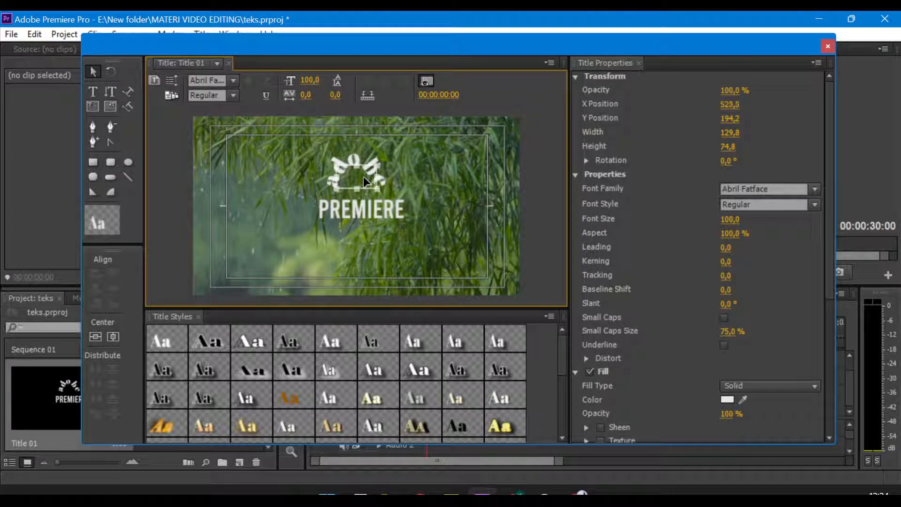
Move PREMIERE to about X 515.7, Y 295.7 and align it with the curved text on their horizontal centers.
{"action": "left_click_drag", "start_coordinate": [378, 214], "coordinate": [370, 212]}
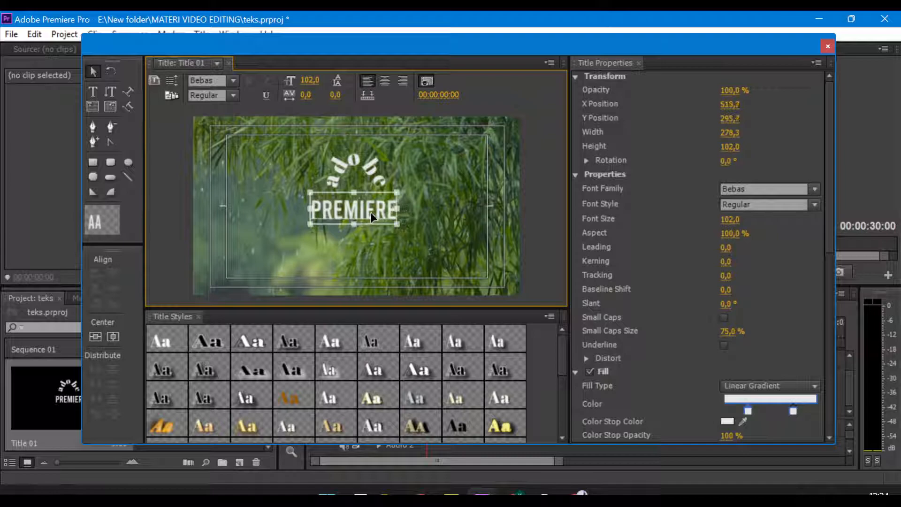
{"action": "left_click", "coordinate": [364, 161], "text": "shift"}
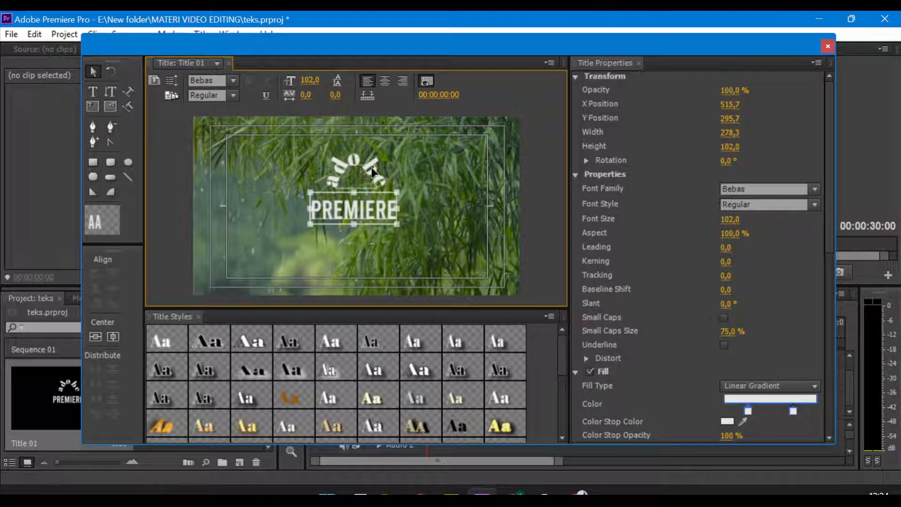
{"action": "left_click", "coordinate": [98, 291]}
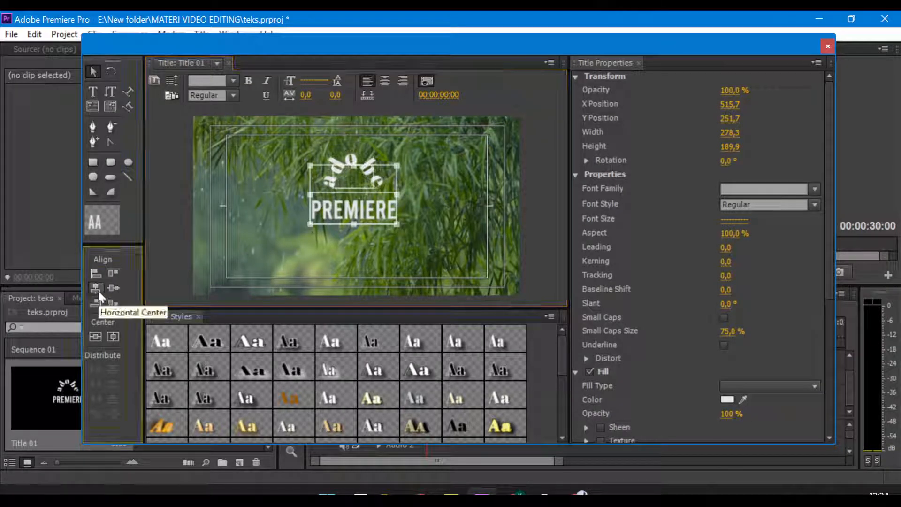
{"action": "left_click", "coordinate": [469, 192]}
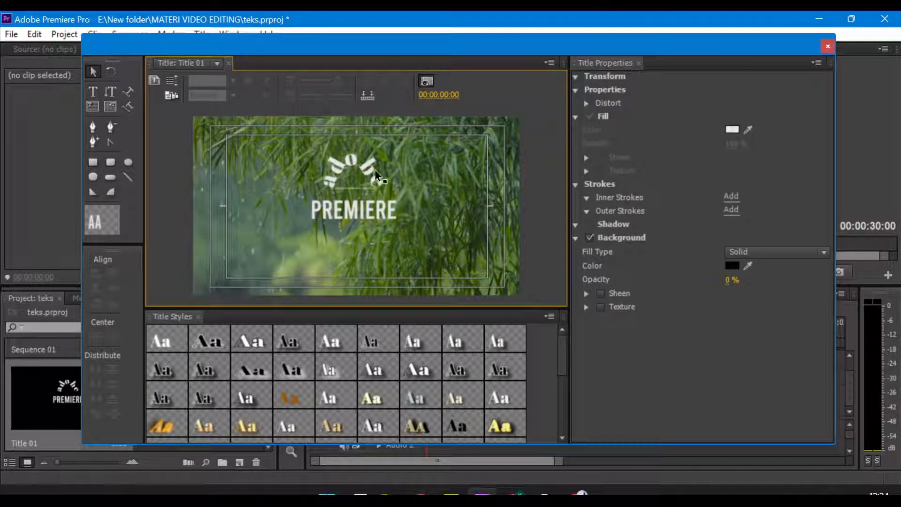
Select both the curved text and PREMIERE and nudge them down together toward the middle of the frame.
{"action": "left_click", "coordinate": [379, 207]}
{"action": "left_click", "coordinate": [366, 166], "text": "shift"}
{"action": "key", "text": "Down"}
{"action": "key", "text": "Down"}
{"action": "key", "text": "Down"}
{"action": "key", "text": "Down"}
{"action": "key", "text": "Down"}
{"action": "key", "text": "Down"}
{"action": "key", "text": "Down"}
{"action": "key", "text": "Down"}
{"action": "key", "text": "Down"}
{"action": "key", "text": "Down"}
{"action": "key", "text": "Down"}
{"action": "key", "text": "Down"}
{"action": "key", "text": "Down"}
{"action": "key", "text": "Down"}
{"action": "key", "text": "Down"}
{"action": "key", "text": "Down"}
{"action": "key", "text": "Down"}
{"action": "key", "text": "Down"}
{"action": "key", "text": "Down"}
{"action": "key", "text": "Down"}
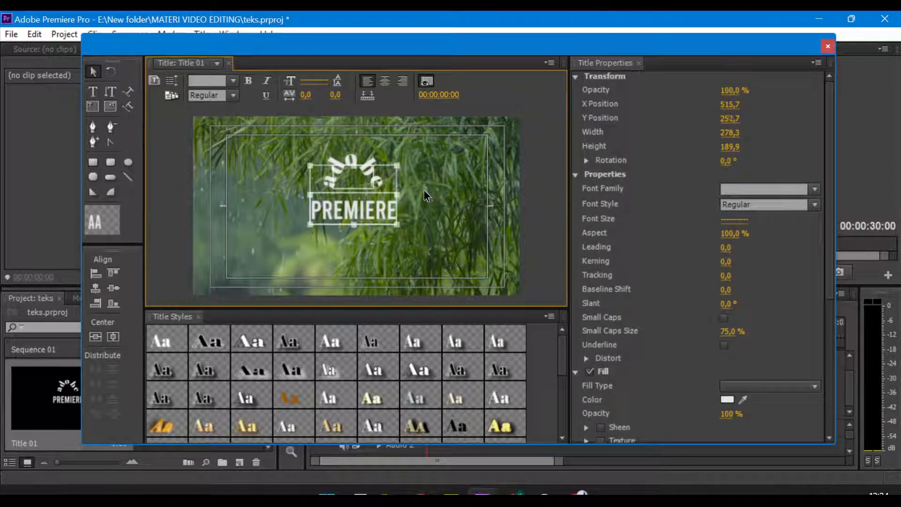
{"action": "left_click", "coordinate": [426, 196]}
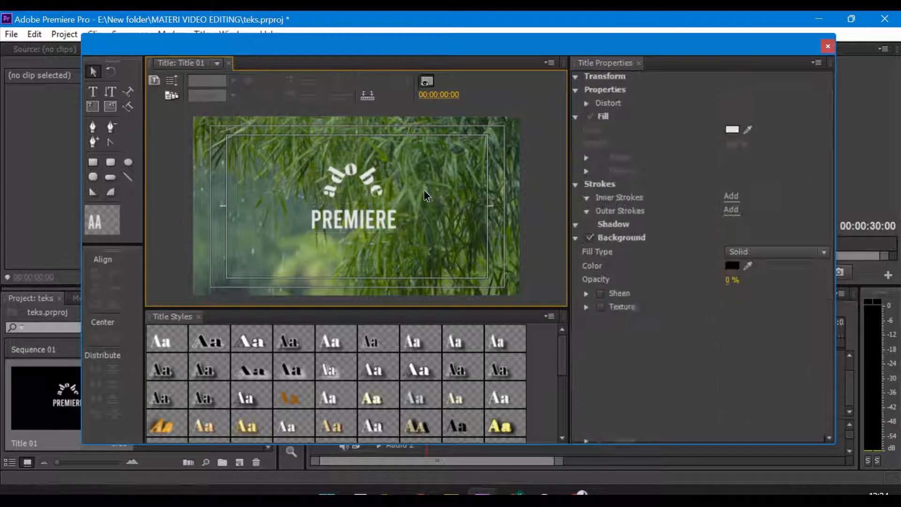
Close the title editor and place Title 01 on the Video 2 track at the start of the sequence.
{"action": "left_click_drag", "start_coordinate": [793, 46], "coordinate": [812, 51]}
{"action": "left_click", "coordinate": [829, 54]}
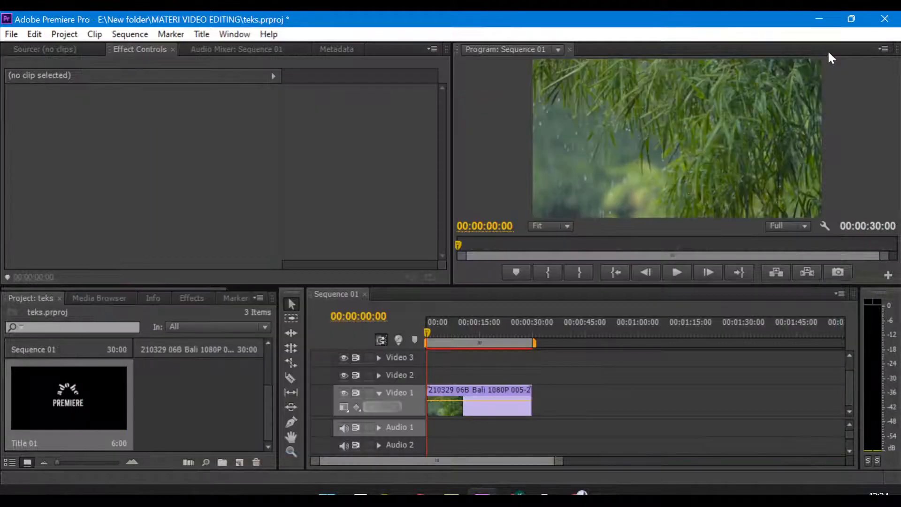
{"action": "left_click", "coordinate": [228, 387]}
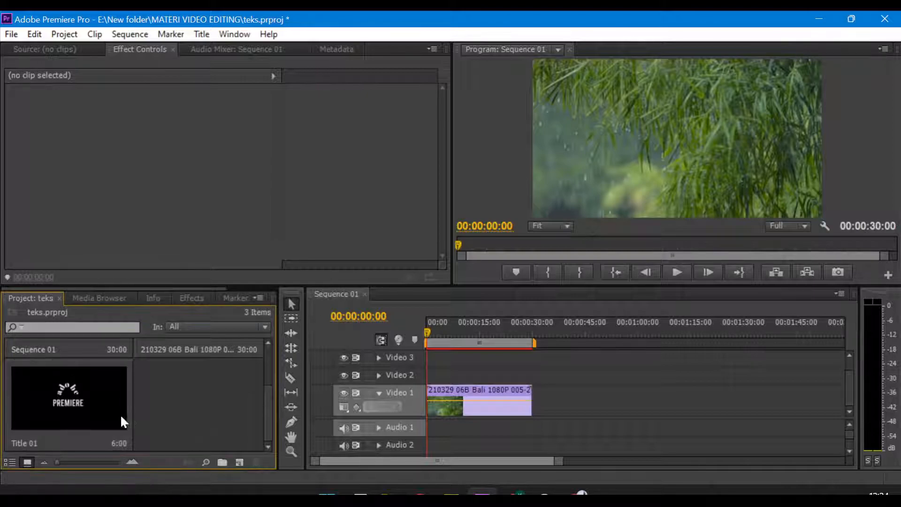
{"action": "left_click", "coordinate": [43, 414]}
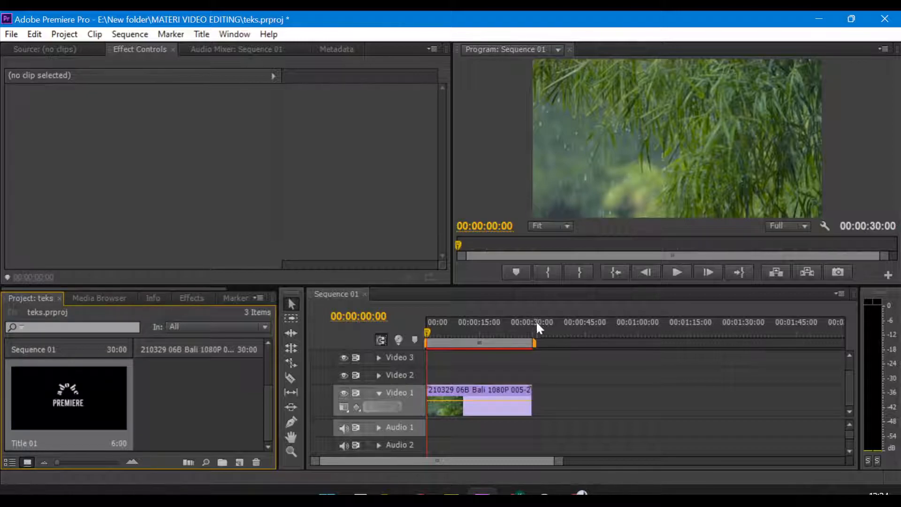
{"action": "left_click_drag", "start_coordinate": [55, 402], "coordinate": [430, 378]}
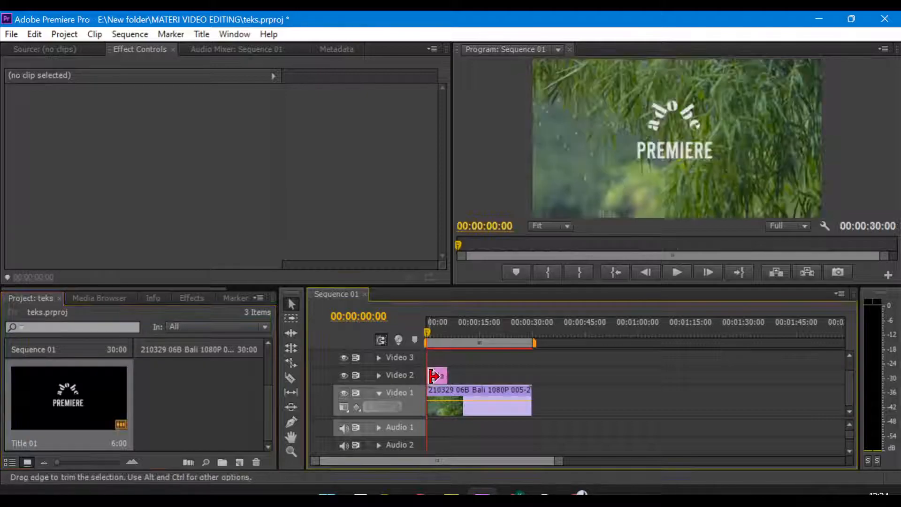
{"action": "left_click", "coordinate": [400, 374]}
{"action": "left_click", "coordinate": [402, 373]}
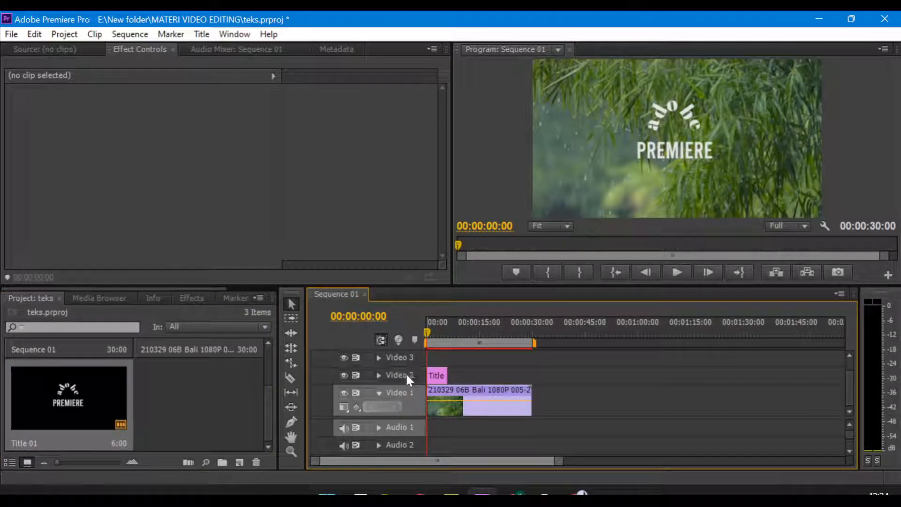
Play the sequence from the start and extend the Title 01 clip to about 11 seconds.
{"action": "left_click_drag", "start_coordinate": [428, 329], "coordinate": [426, 331]}
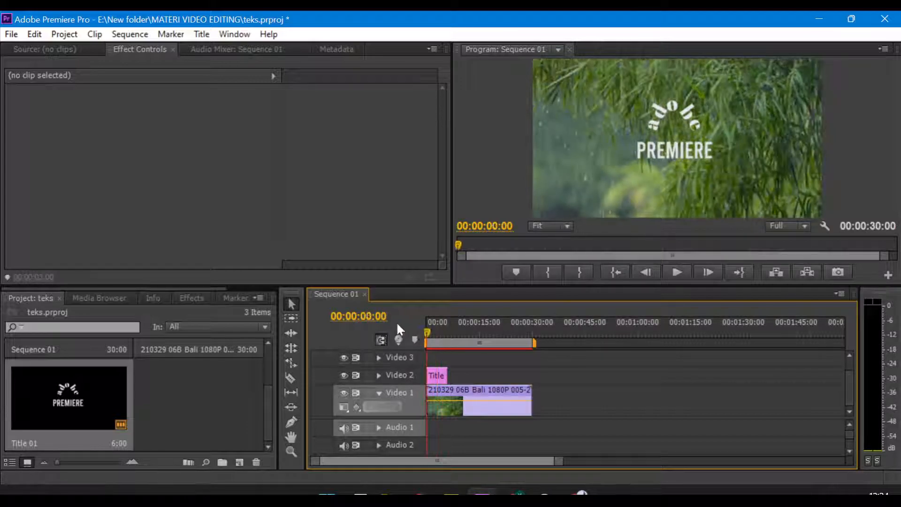
{"action": "key", "text": "space"}
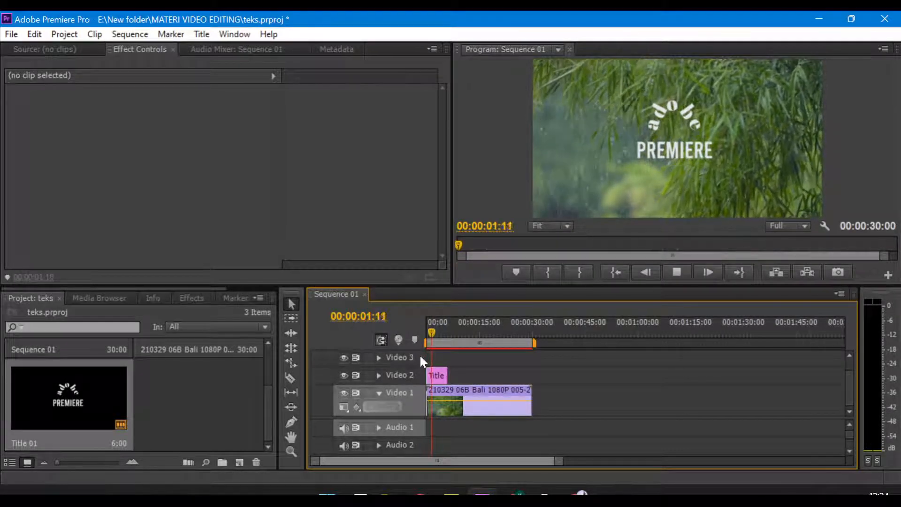
{"action": "left_click_drag", "start_coordinate": [434, 370], "coordinate": [468, 374]}
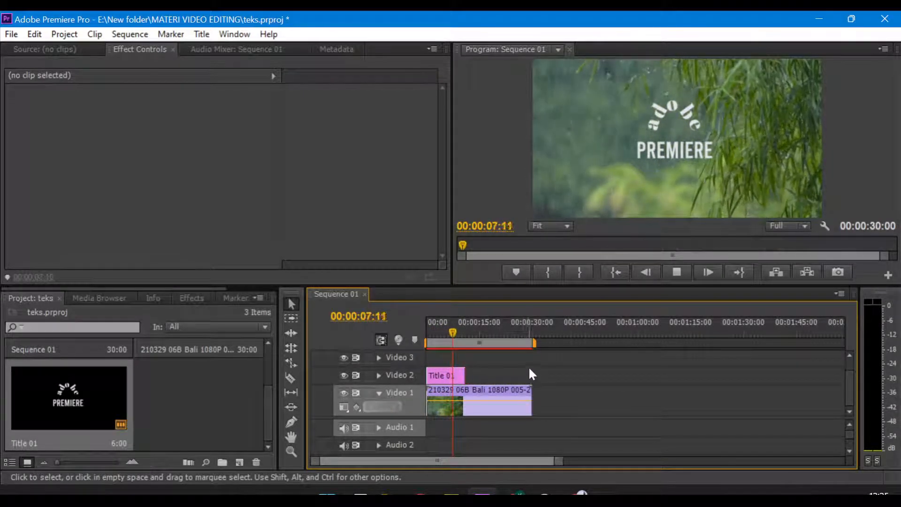
Return to the sequence start and set Title 01's horizontal Motion position to 346 and its scale to 110.
{"action": "left_click_drag", "start_coordinate": [451, 333], "coordinate": [426, 335]}
{"action": "mouse_move", "coordinate": [435, 376]}
{"action": "left_mouse_down"}
{"action": "mouse_move", "coordinate": [449, 377]}
{"action": "mouse_move", "coordinate": [441, 375]}
{"action": "left_mouse_up"}
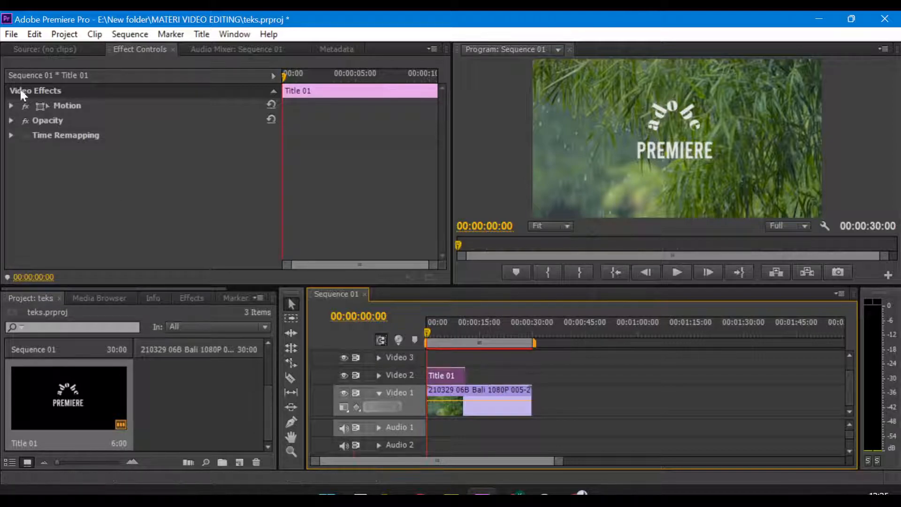
{"action": "left_click", "coordinate": [11, 106]}
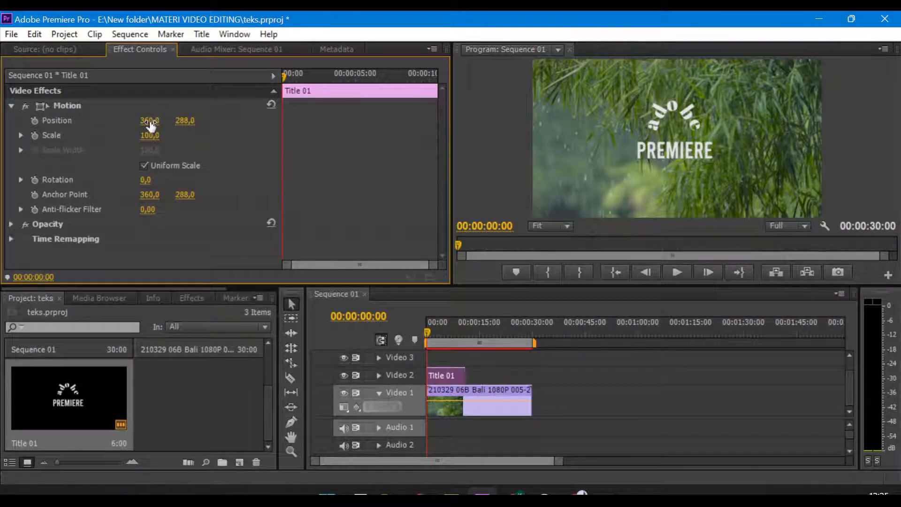
{"action": "left_click_drag", "start_coordinate": [163, 120], "coordinate": [151, 136]}
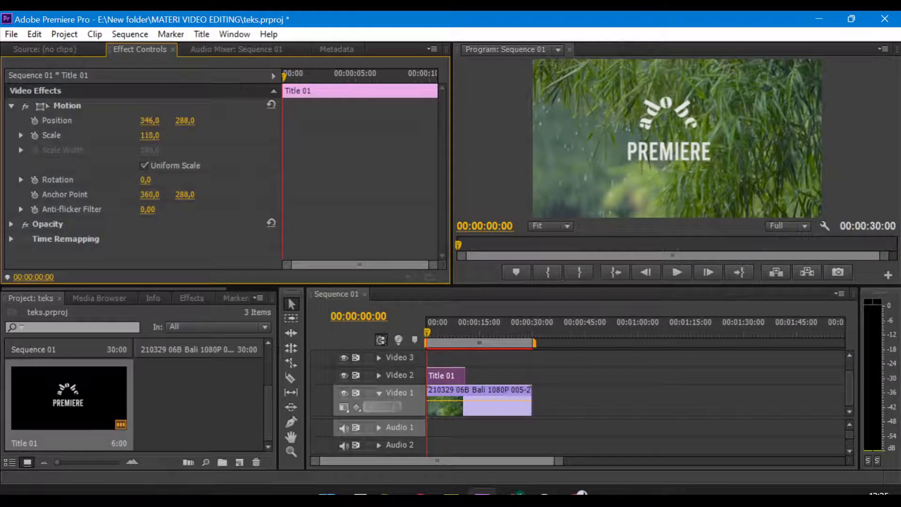
Enable Scale keyframing at the start of Title 01 and set the scale to 100 at 00:00:01:15.
{"action": "left_click", "coordinate": [34, 135]}
{"action": "left_click_drag", "start_coordinate": [427, 336], "coordinate": [433, 332]}
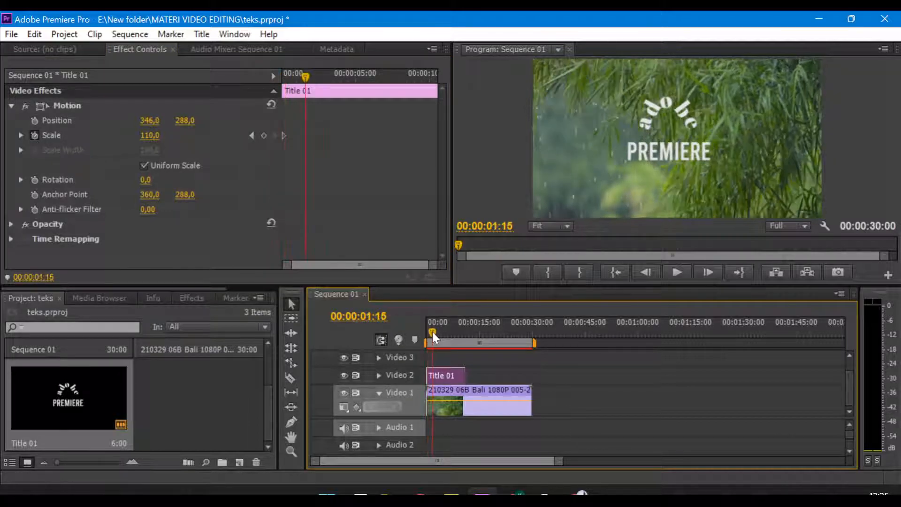
{"action": "left_click", "coordinate": [150, 135]}
{"action": "type", "text": "100"}
Set Title 01's starting Scale keyframe at 00:00:00:00 to 0.
{"action": "left_click_drag", "start_coordinate": [306, 75], "coordinate": [280, 51]}
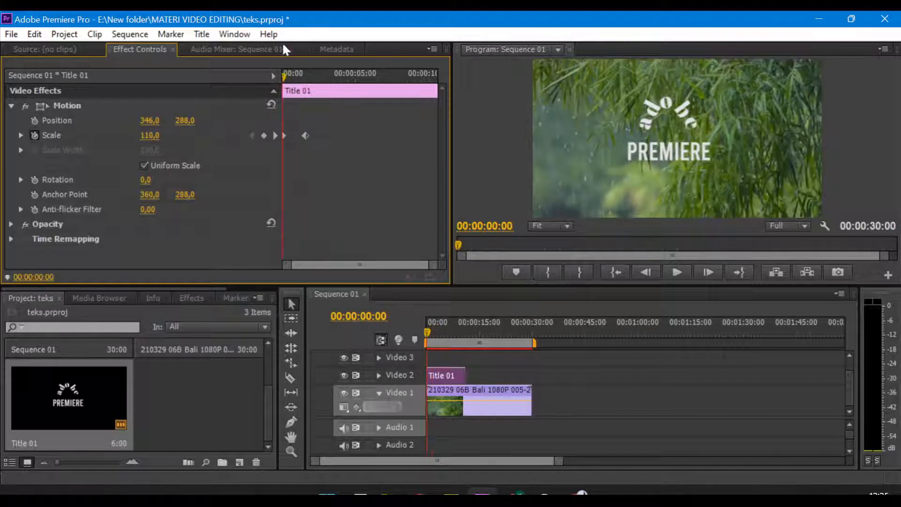
{"action": "left_click", "coordinate": [158, 135]}
{"action": "type", "text": "0"}
{"action": "key", "text": "Return"}
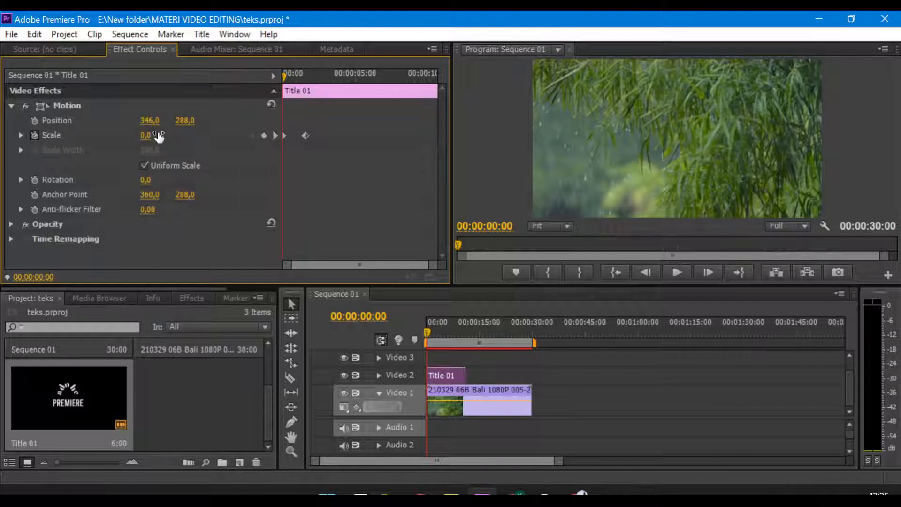
Play Title 01's scale animation from the sequence start, then return the playhead to 00:00:00:00.
{"action": "key", "text": "space"}
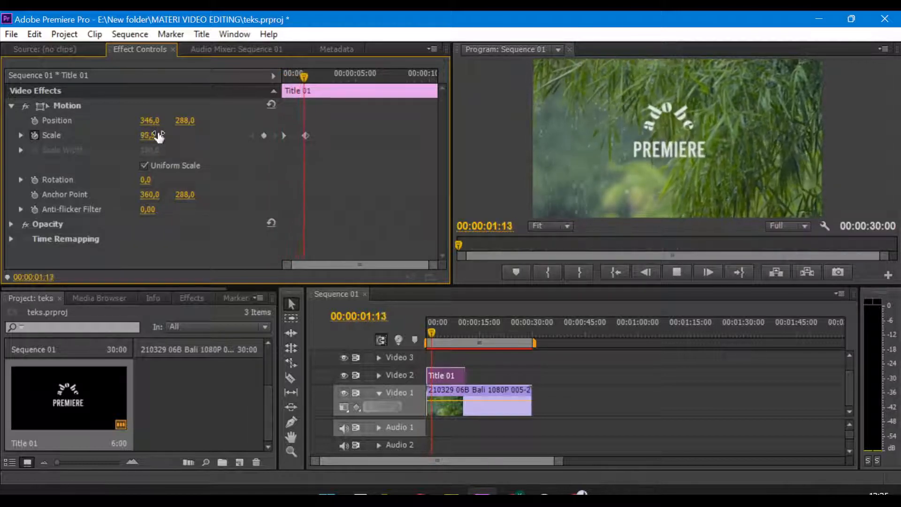
{"action": "key", "text": "space"}
{"action": "left_click_drag", "start_coordinate": [315, 79], "coordinate": [280, 74]}
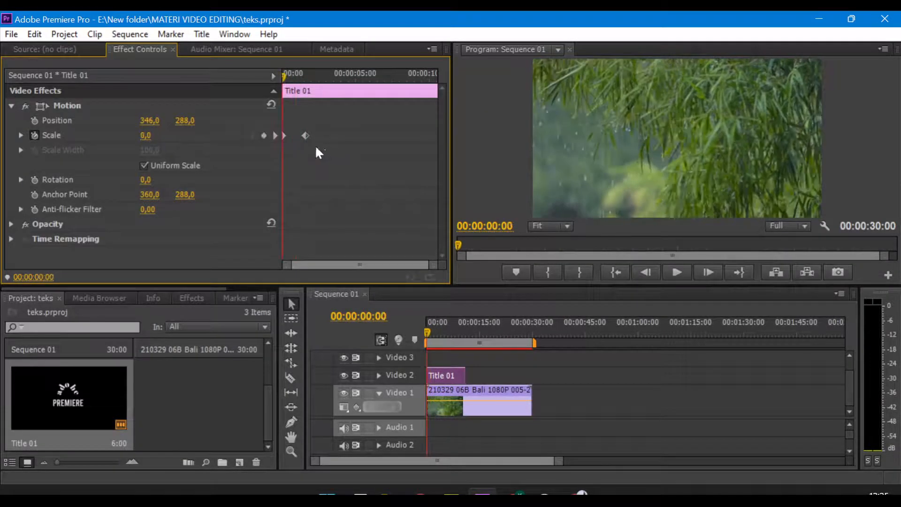
Move the second Scale keyframe earlier, to just before the one-second mark, and preview the faster animation.
{"action": "left_click_drag", "start_coordinate": [305, 135], "coordinate": [294, 136]}
{"action": "key", "text": "space"}
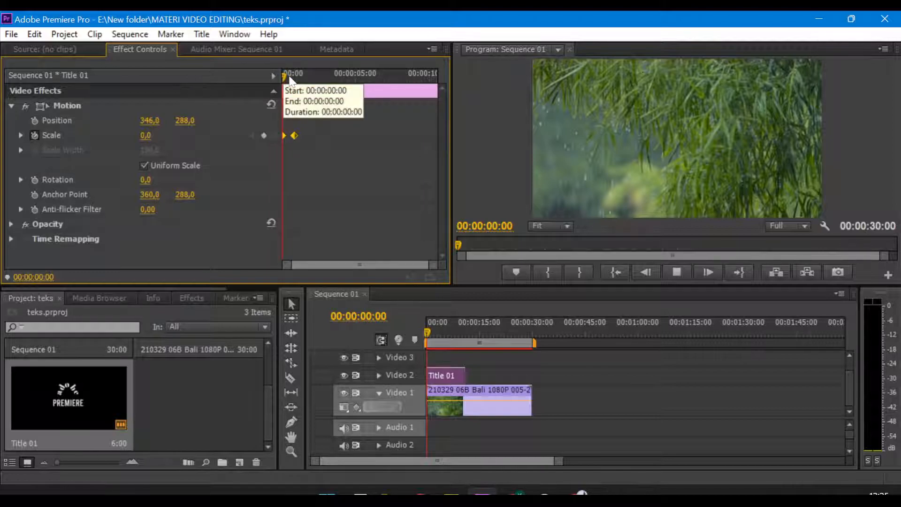
{"action": "key", "text": "space"}
{"action": "mouse_move", "coordinate": [314, 78]}
{"action": "left_mouse_down"}
{"action": "mouse_move", "coordinate": [286, 78]}
{"action": "mouse_move", "coordinate": [298, 78]}
{"action": "left_mouse_up"}
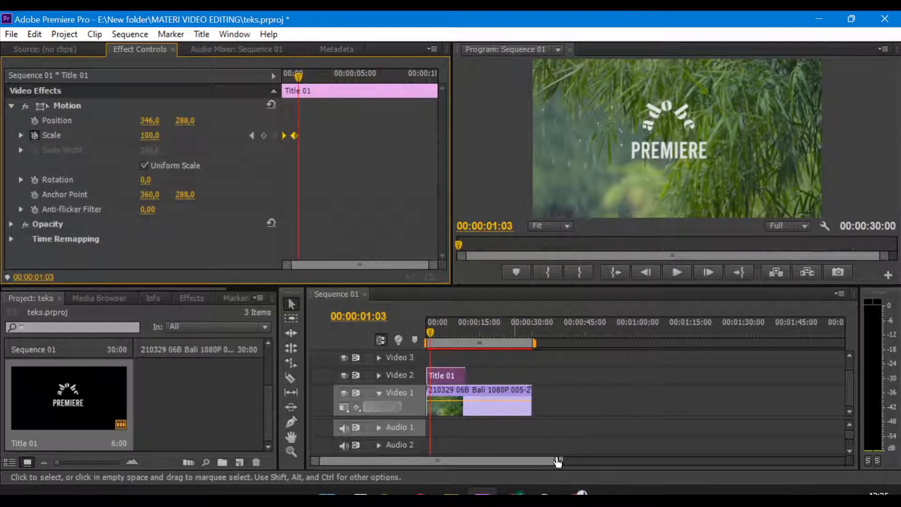
Shorten the Title 01 clip on Video 2 to about 7 seconds and place the playhead at 00:00:03:22.
{"action": "left_click_drag", "start_coordinate": [561, 460], "coordinate": [540, 454]}
{"action": "left_click_drag", "start_coordinate": [432, 331], "coordinate": [465, 339]}
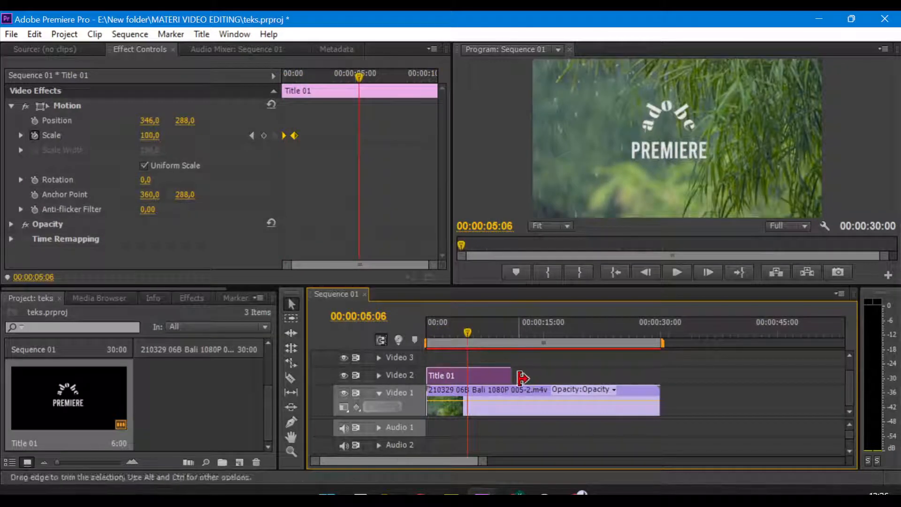
{"action": "left_click_drag", "start_coordinate": [516, 377], "coordinate": [484, 377]}
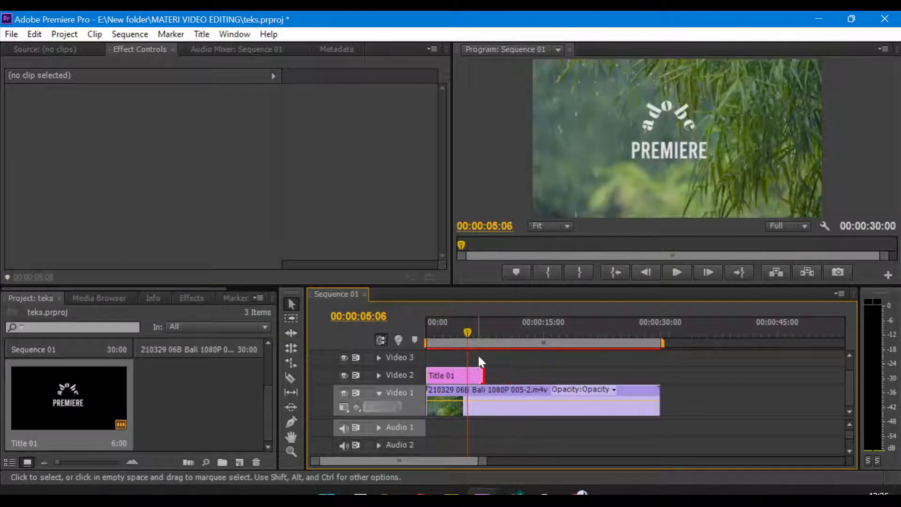
{"action": "mouse_move", "coordinate": [467, 332]}
{"action": "left_mouse_down"}
{"action": "mouse_move", "coordinate": [479, 330]}
{"action": "mouse_move", "coordinate": [413, 331]}
{"action": "mouse_move", "coordinate": [455, 333]}
{"action": "left_mouse_up"}
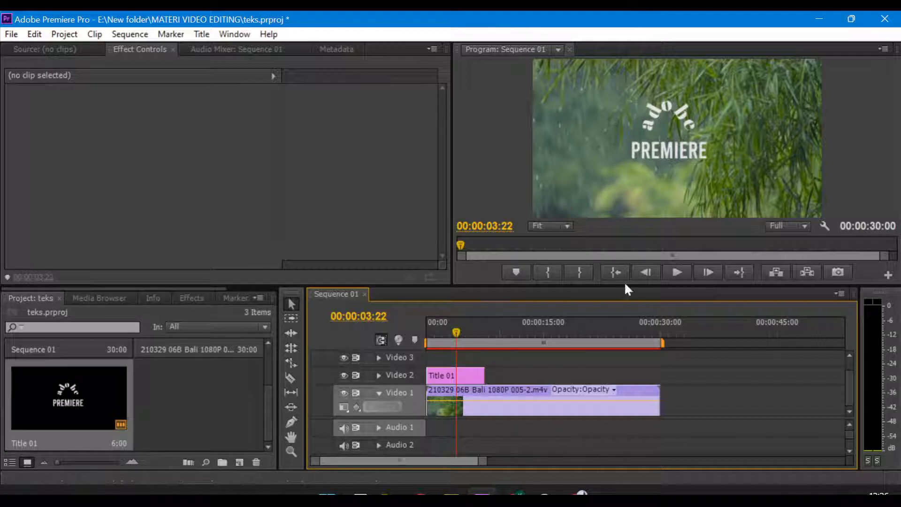
{"action": "mouse_move", "coordinate": [459, 334]}
{"action": "left_mouse_down"}
{"action": "mouse_move", "coordinate": [429, 335]}
{"action": "mouse_move", "coordinate": [463, 334]}
{"action": "left_mouse_up"}
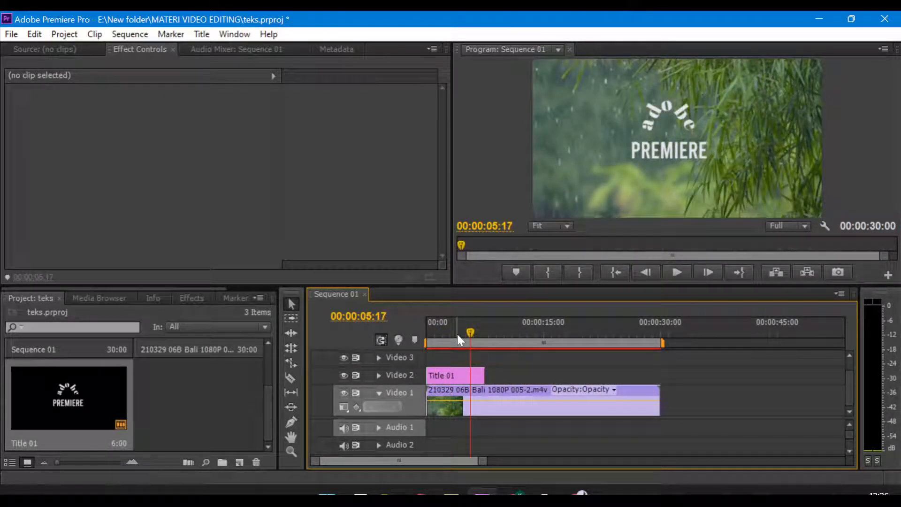
{"action": "left_click", "coordinate": [202, 34]}
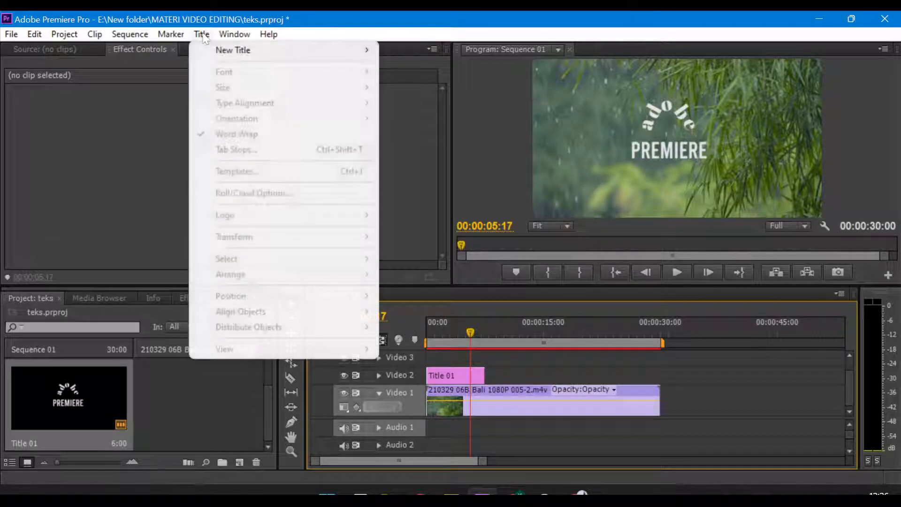
{"action": "mouse_move", "coordinate": [232, 53]}
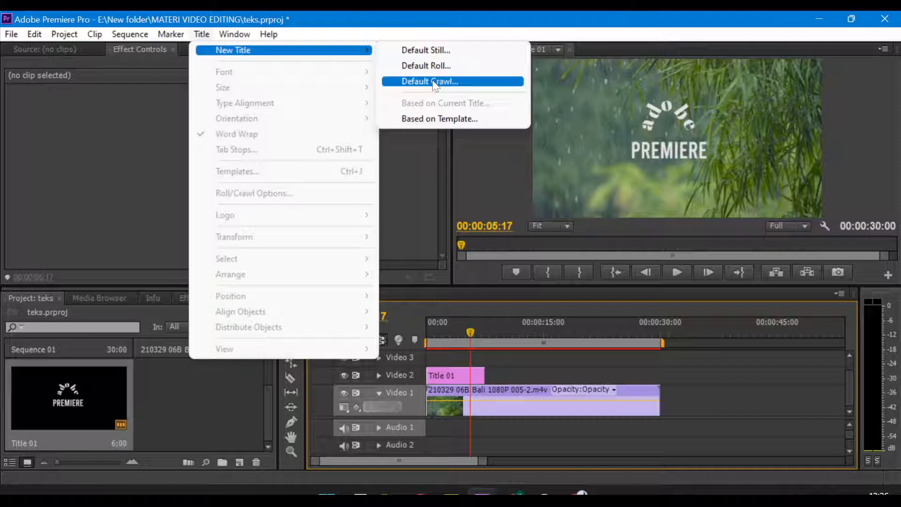
{"action": "left_click", "coordinate": [434, 84]}
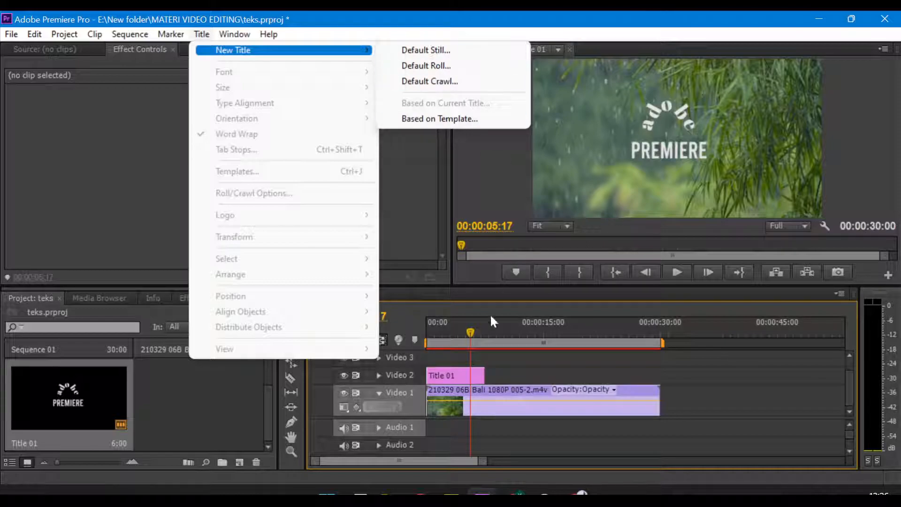
Place the playhead at 00:00:05:11 and create a default roll title named Roll with the offered video settings.
{"action": "mouse_move", "coordinate": [470, 329]}
{"action": "left_mouse_down"}
{"action": "mouse_move", "coordinate": [458, 330]}
{"action": "mouse_move", "coordinate": [468, 330]}
{"action": "left_mouse_up"}
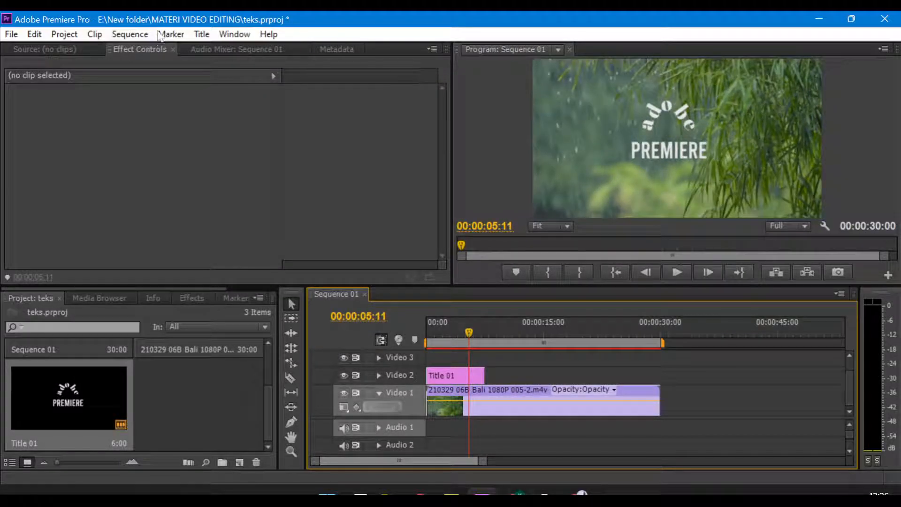
{"action": "left_click", "coordinate": [201, 35]}
{"action": "mouse_move", "coordinate": [322, 50]}
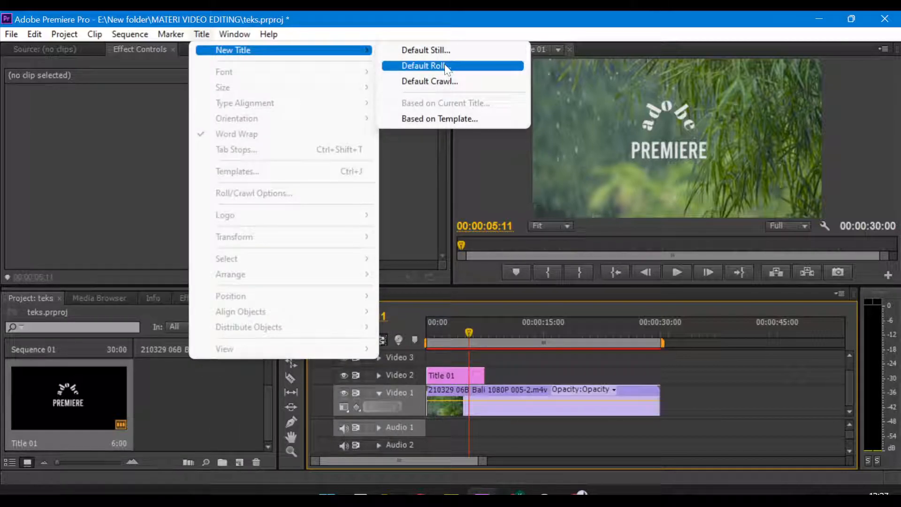
{"action": "left_click", "coordinate": [446, 66]}
{"action": "left_click_drag", "start_coordinate": [416, 167], "coordinate": [450, 135]}
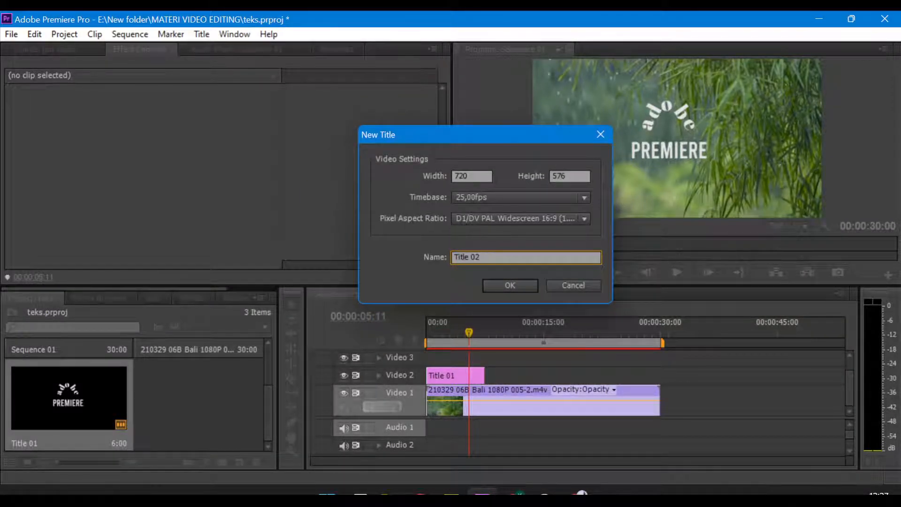
{"action": "key", "text": "BackSpace"}
{"action": "type", "text": "Roll"}
{"action": "left_click", "coordinate": [518, 283]}
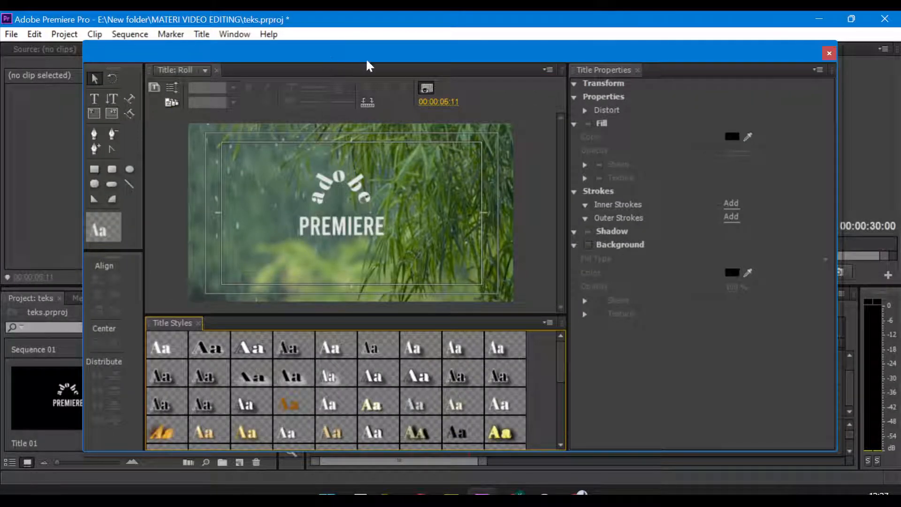
{"action": "mouse_move", "coordinate": [369, 65]}
{"action": "left_mouse_down"}
{"action": "mouse_move", "coordinate": [386, 41]}
{"action": "mouse_move", "coordinate": [352, 55]}
{"action": "mouse_move", "coordinate": [402, 147]}
{"action": "mouse_move", "coordinate": [338, 20]}
{"action": "mouse_move", "coordinate": [336, 44]}
{"action": "mouse_move", "coordinate": [374, 34]}
{"action": "mouse_move", "coordinate": [377, 55]}
{"action": "left_mouse_up"}
{"action": "mouse_move", "coordinate": [489, 54]}
{"action": "left_mouse_down"}
{"action": "mouse_move", "coordinate": [501, 51]}
{"action": "mouse_move", "coordinate": [494, 75]}
{"action": "mouse_move", "coordinate": [489, 43]}
{"action": "left_mouse_up"}
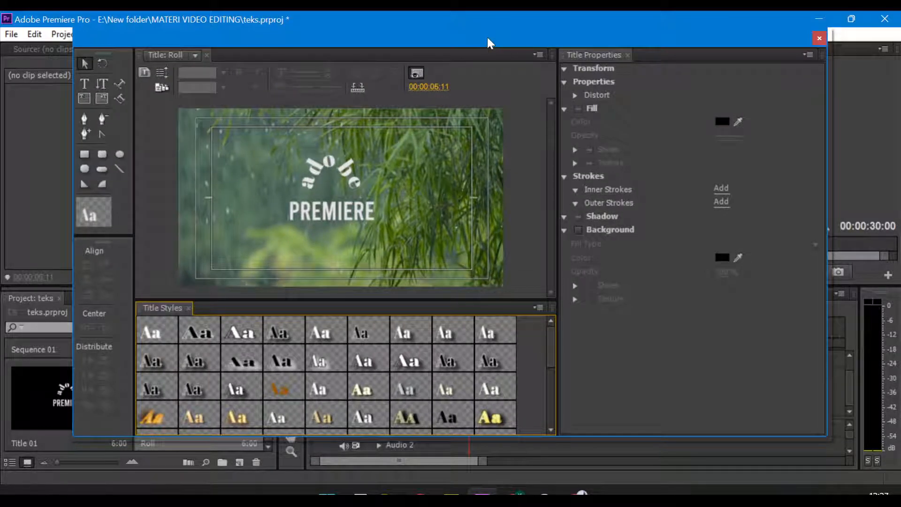
{"action": "left_click_drag", "start_coordinate": [489, 43], "coordinate": [493, 25]}
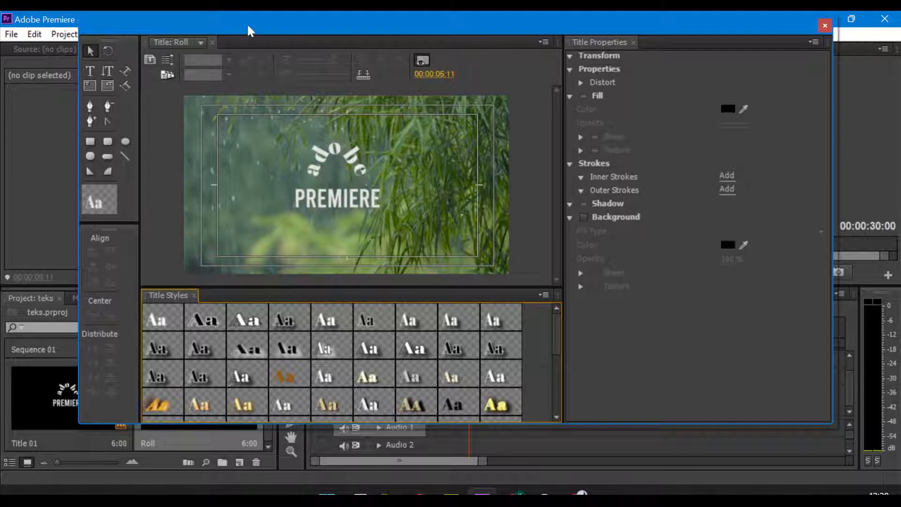
{"action": "left_click_drag", "start_coordinate": [572, 25], "coordinate": [576, 39]}
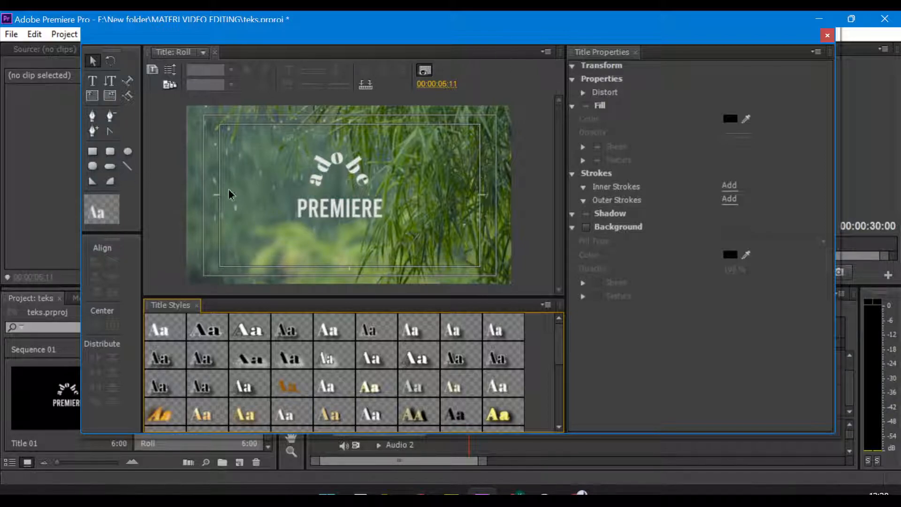
{"action": "left_click", "coordinate": [92, 81]}
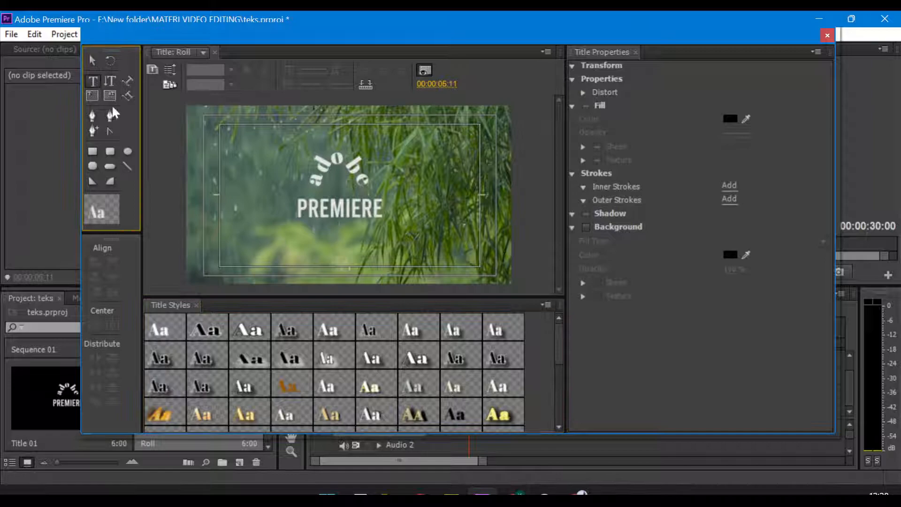
{"action": "left_click", "coordinate": [327, 221]}
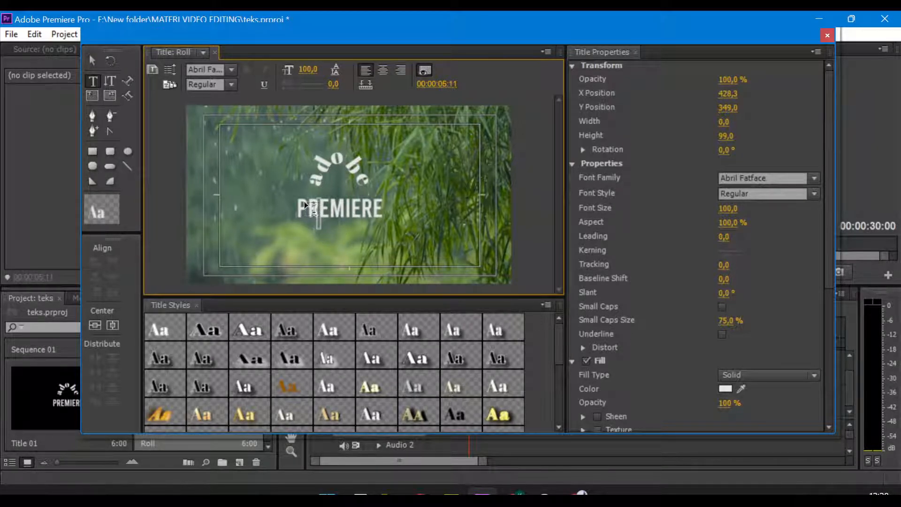
{"action": "type", "text": "AS"}
{"action": "key", "text": "BackSpace"}
{"action": "key", "text": "BackSpace"}
{"action": "type", "text": "DWE"}
{"action": "key", "text": "BackSpace"}
{"action": "key", "text": "BackSpace"}
{"action": "key", "text": "BackSpace"}
{"action": "key", "text": "Escape"}
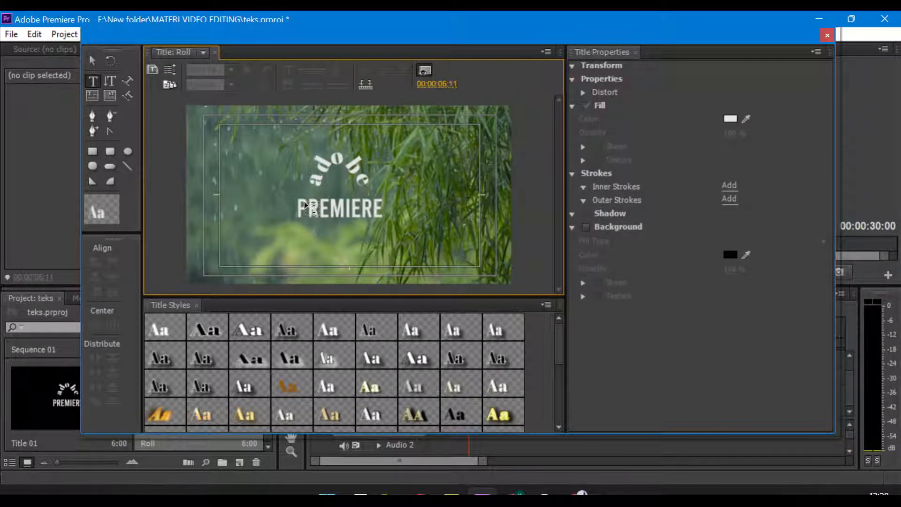
Add the text "Belajar Adobe Premiere" to the roll title, starting just below the PREMIERE lettering.
{"action": "left_click", "coordinate": [334, 233]}
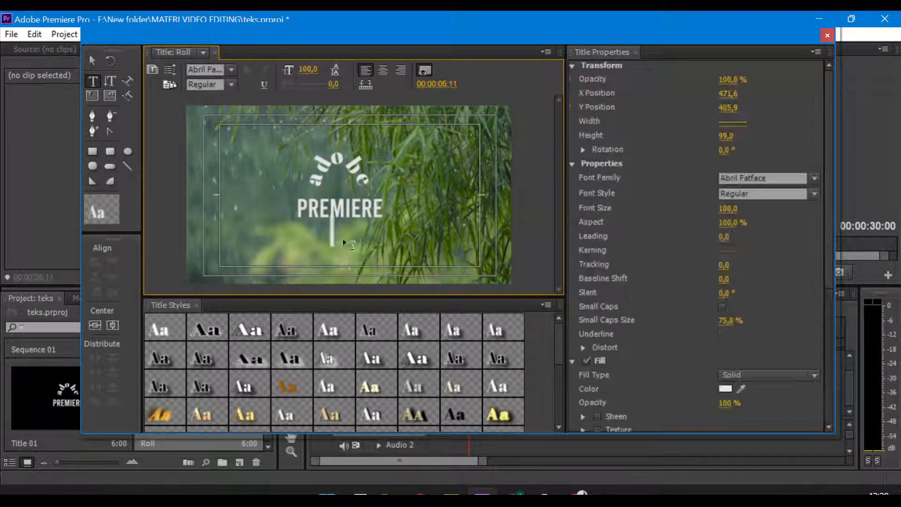
{"action": "type", "text": "Be"}
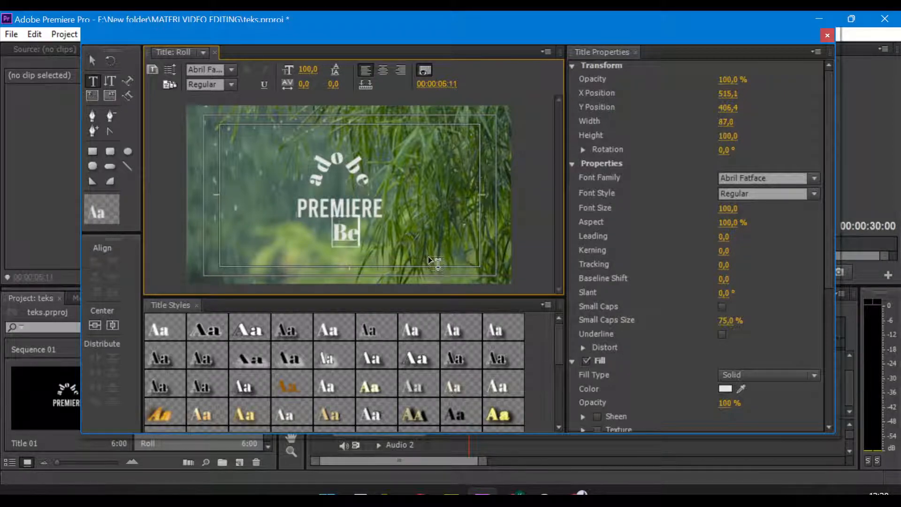
{"action": "type", "text": "lajar Ad"}
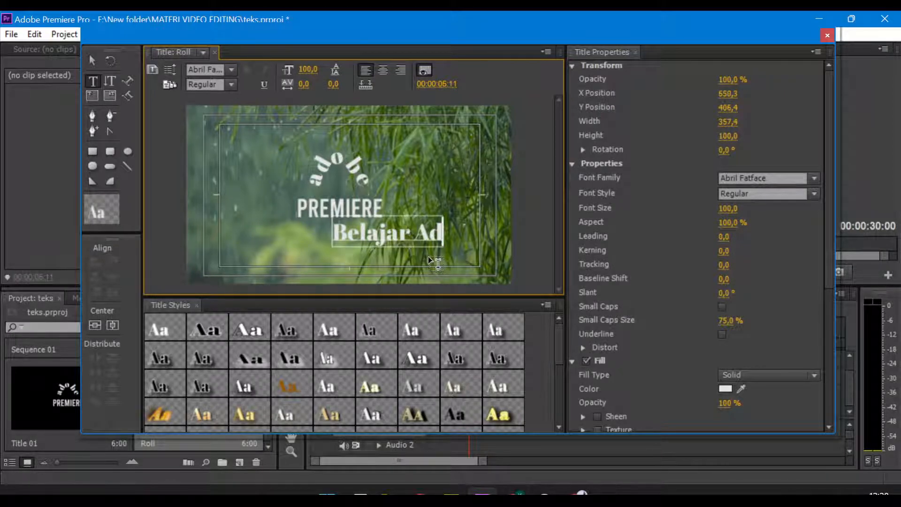
{"action": "type", "text": "obe P"}
{"action": "key", "text": "BackSpace"}
{"action": "key", "text": "BackSpace"}
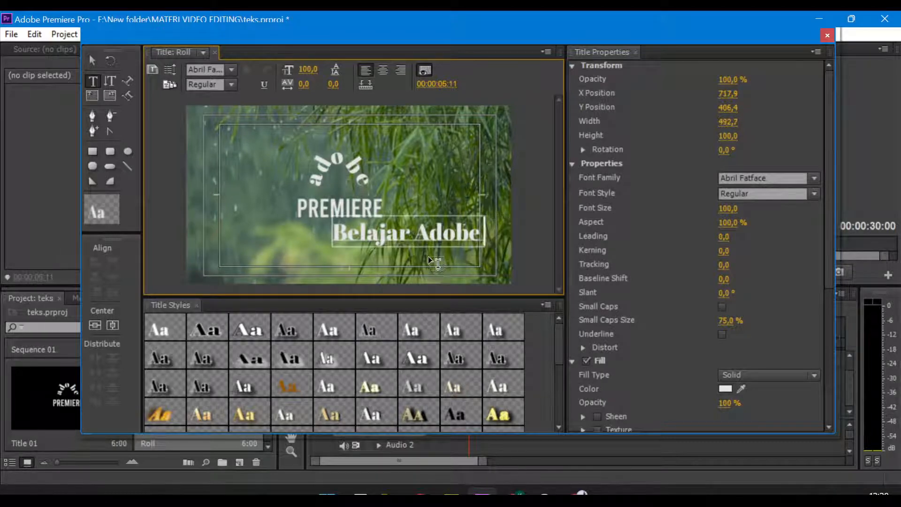
{"action": "type", "text": "Premier"}
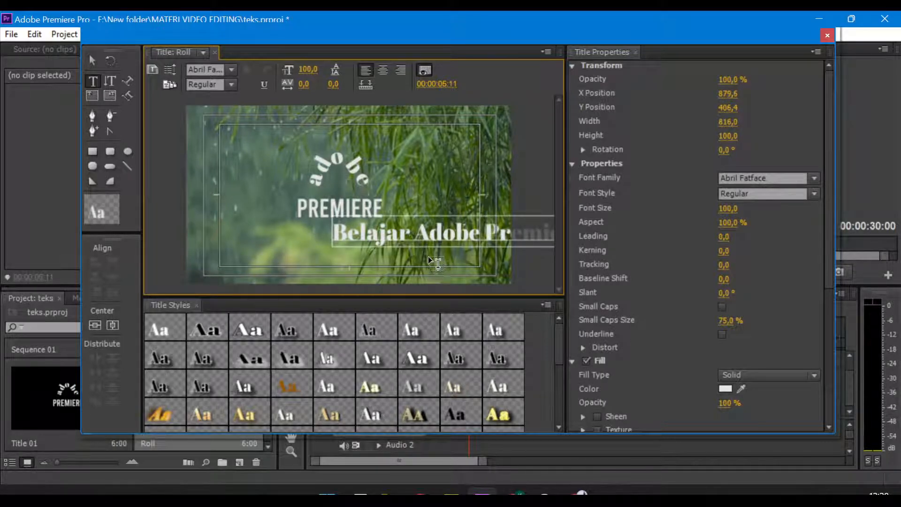
Move the text line fully into the frame, centre it horizontally and reduce its font size to 76.
{"action": "left_click", "coordinate": [92, 60]}
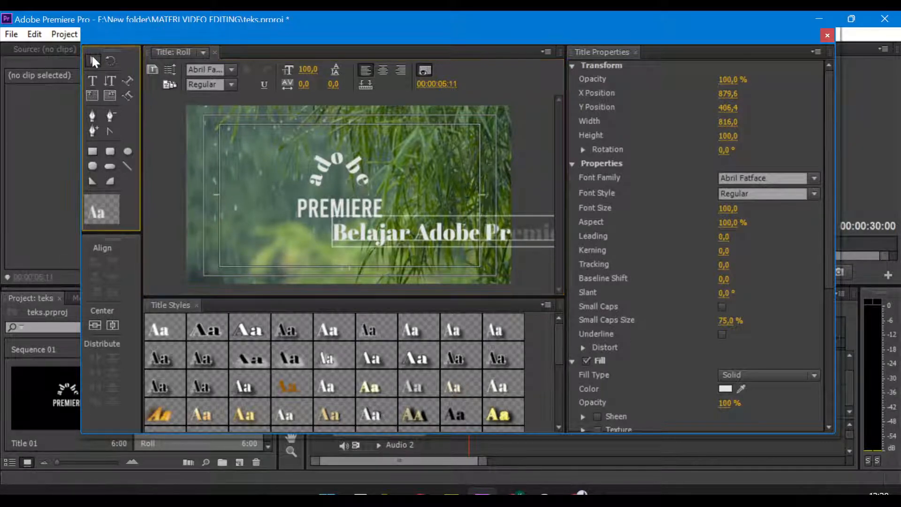
{"action": "left_click_drag", "start_coordinate": [464, 234], "coordinate": [354, 230]}
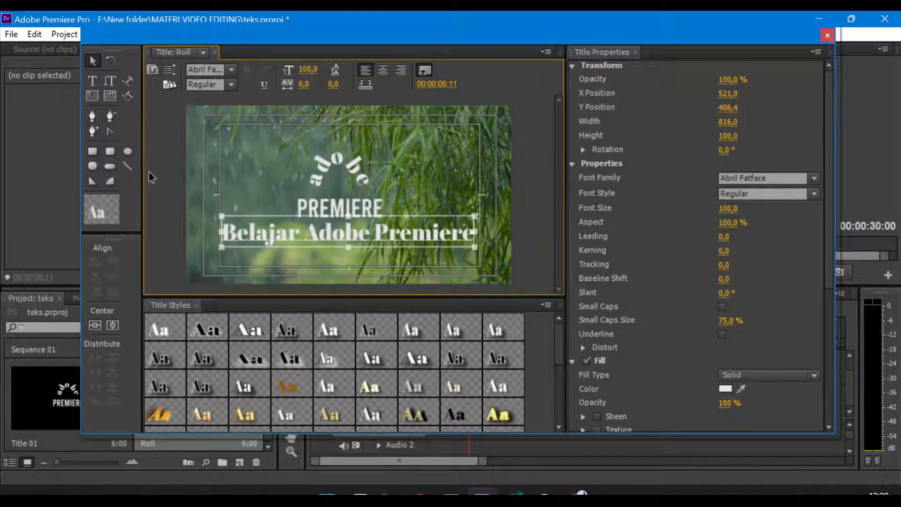
{"action": "left_click", "coordinate": [112, 324]}
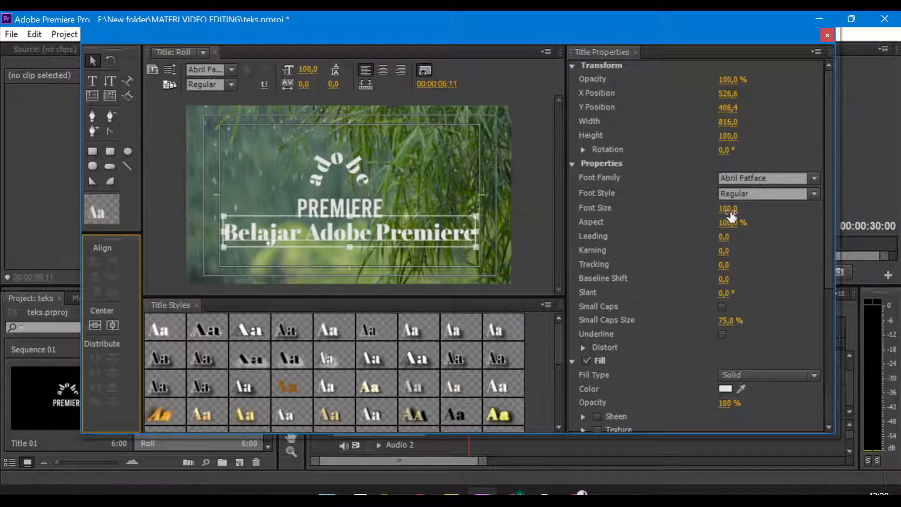
{"action": "left_click_drag", "start_coordinate": [729, 210], "coordinate": [718, 210]}
{"action": "left_click", "coordinate": [112, 325]}
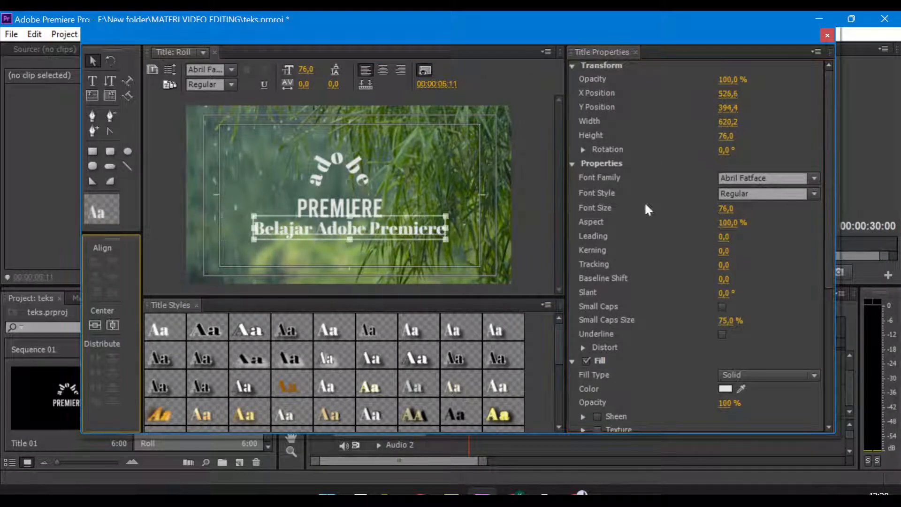
Change the text's font family to Clarendon Blk BT and centre the line in the frame.
{"action": "left_click", "coordinate": [808, 179]}
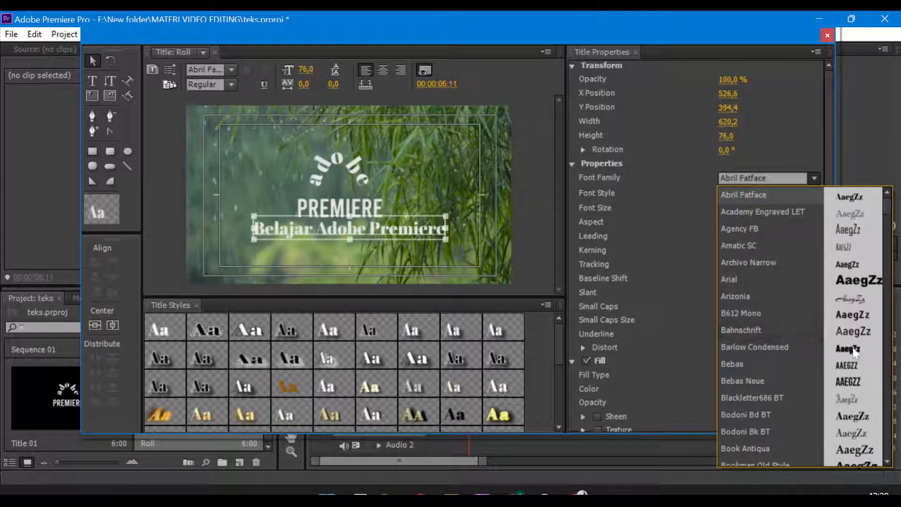
{"action": "scroll", "coordinate": [826, 375], "scroll_direction": "down", "scroll_amount": 10}
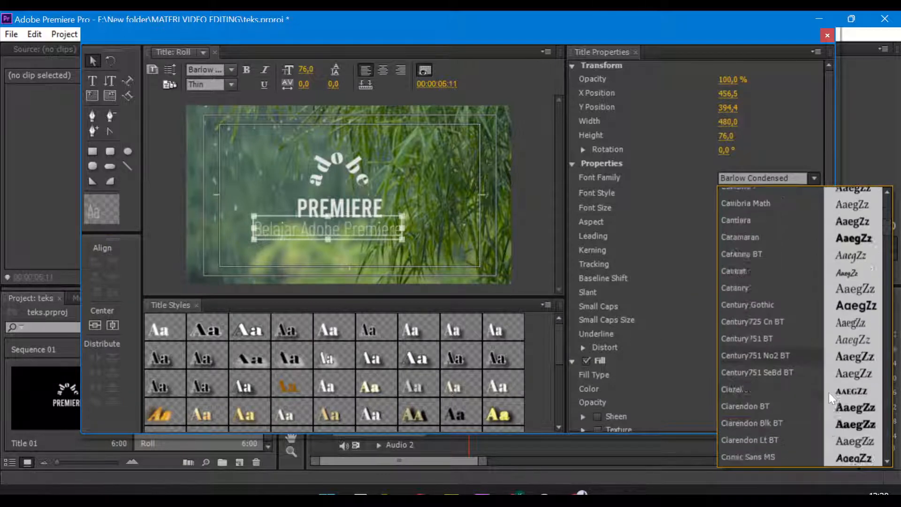
{"action": "left_click", "coordinate": [798, 329]}
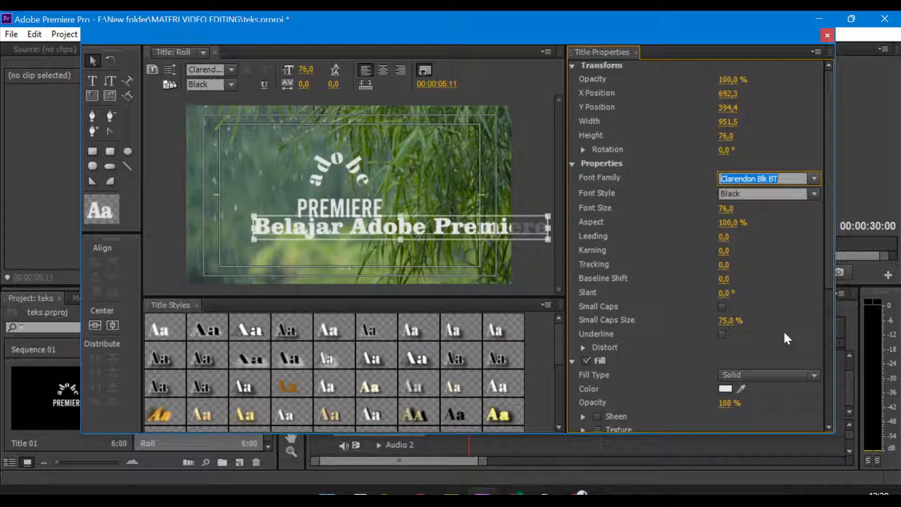
{"action": "left_click", "coordinate": [95, 324]}
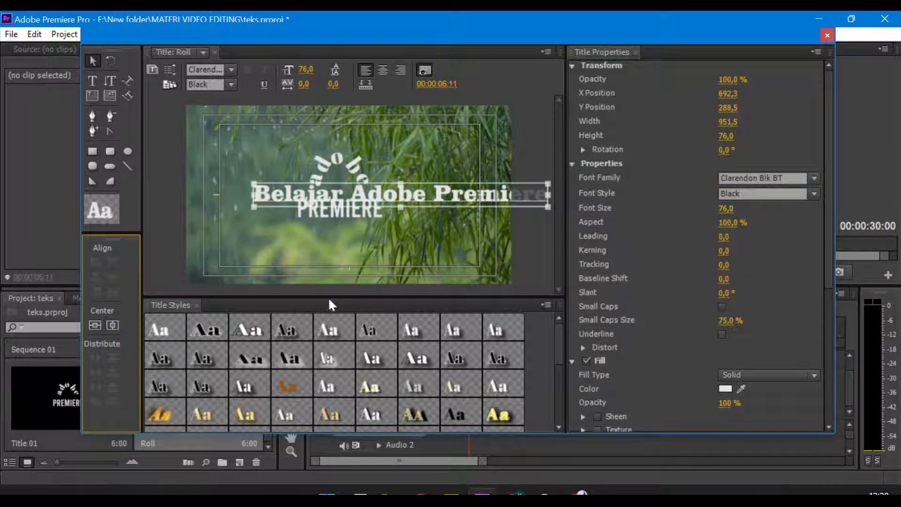
{"action": "left_click", "coordinate": [107, 325]}
Set the text's font size to 52 and place it horizontally centred below the PREMIERE lettering, at about Y 429.
{"action": "left_click_drag", "start_coordinate": [727, 208], "coordinate": [716, 208]}
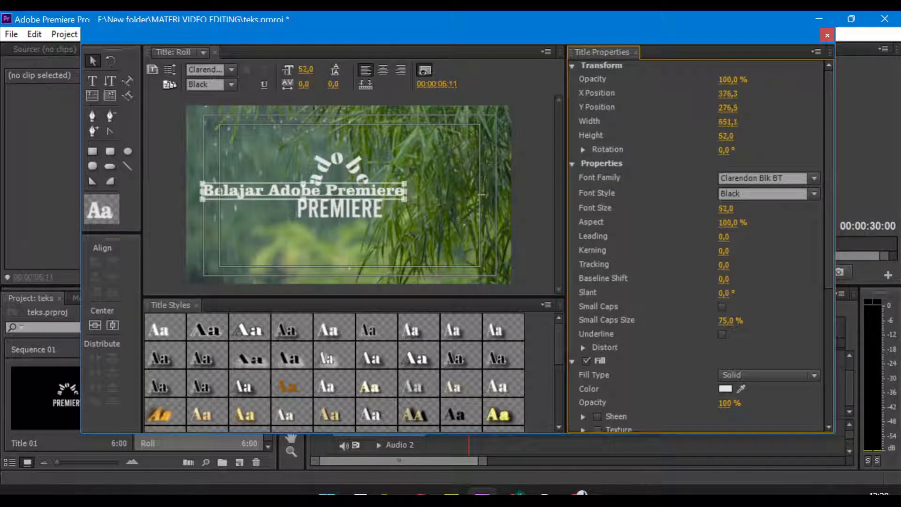
{"action": "left_click", "coordinate": [112, 325]}
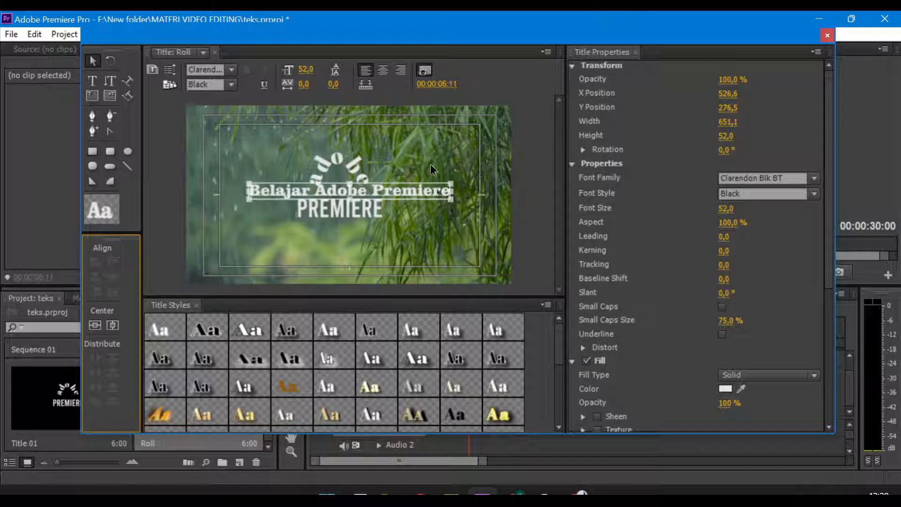
{"action": "left_click_drag", "start_coordinate": [406, 187], "coordinate": [401, 235]}
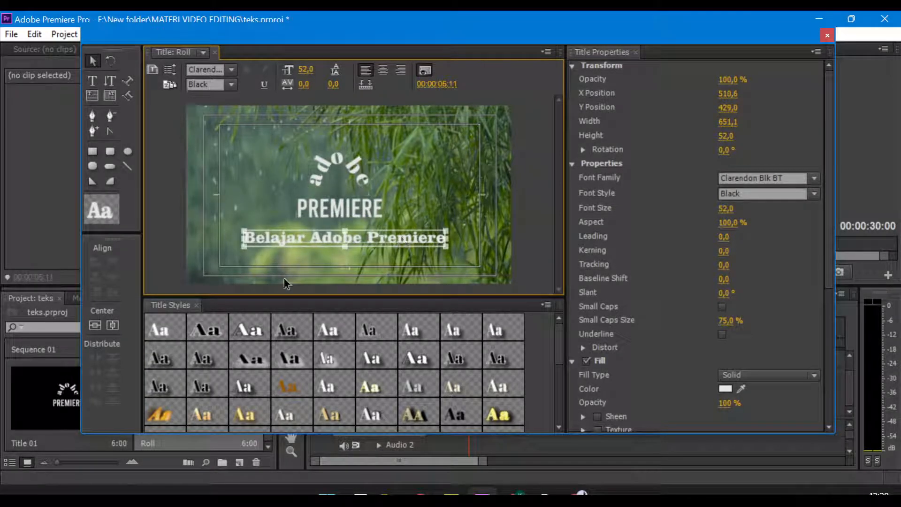
{"action": "left_click", "coordinate": [112, 324]}
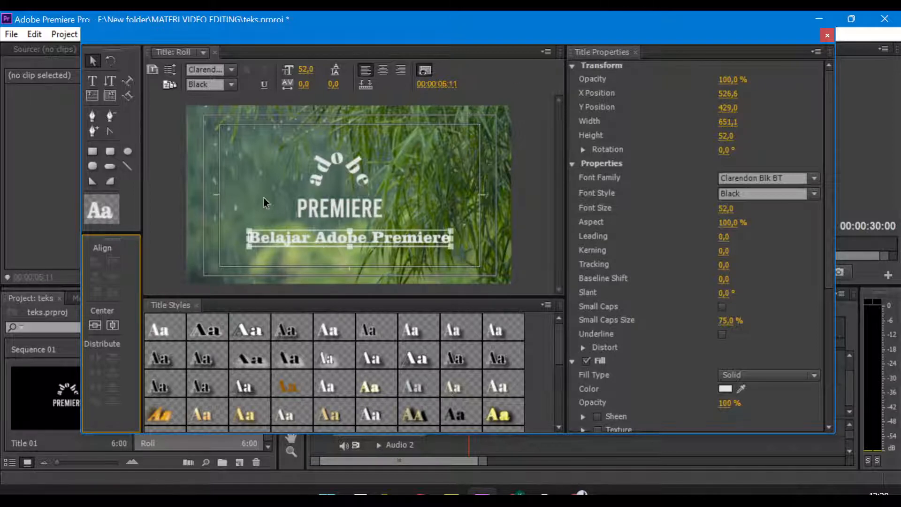
Check the placed text line by reselecting it, and close the Roll title's editing window.
{"action": "left_click", "coordinate": [416, 177]}
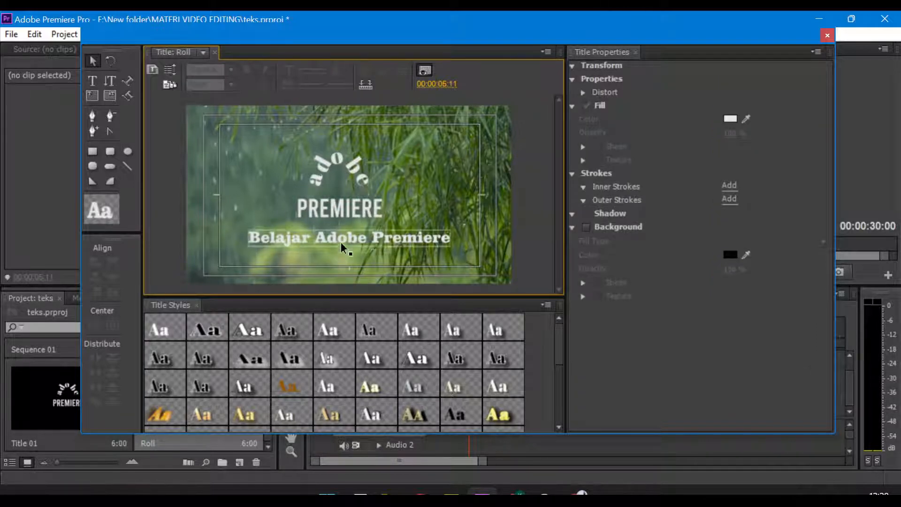
{"action": "left_click", "coordinate": [341, 244]}
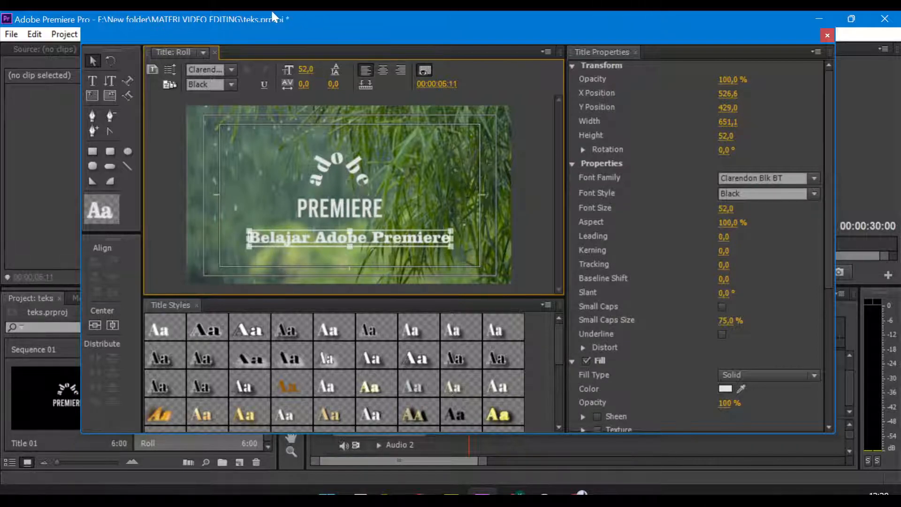
{"action": "left_click_drag", "start_coordinate": [272, 37], "coordinate": [254, 41]}
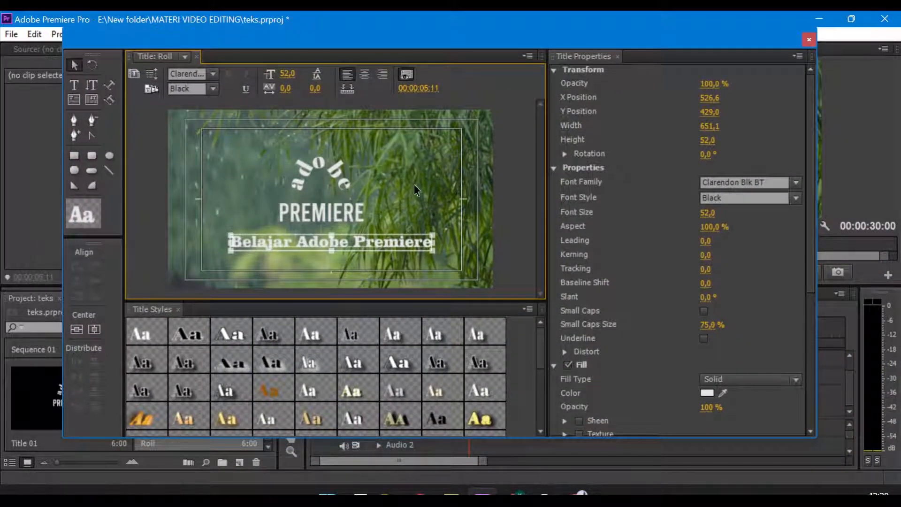
{"action": "left_click", "coordinate": [809, 38]}
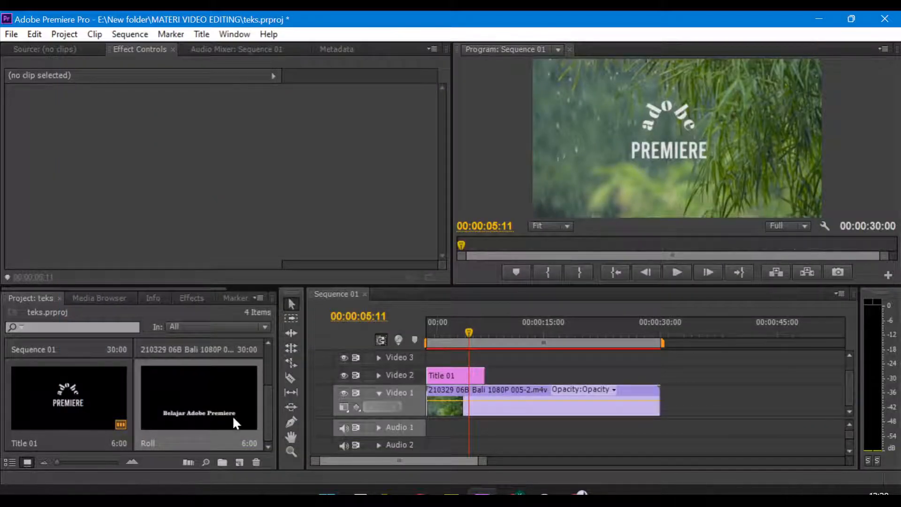
Place the Roll title on Video 3 shortly after the end of Title 01 and play it back in the sequence.
{"action": "left_click", "coordinate": [179, 410]}
{"action": "left_click_drag", "start_coordinate": [236, 407], "coordinate": [513, 355]}
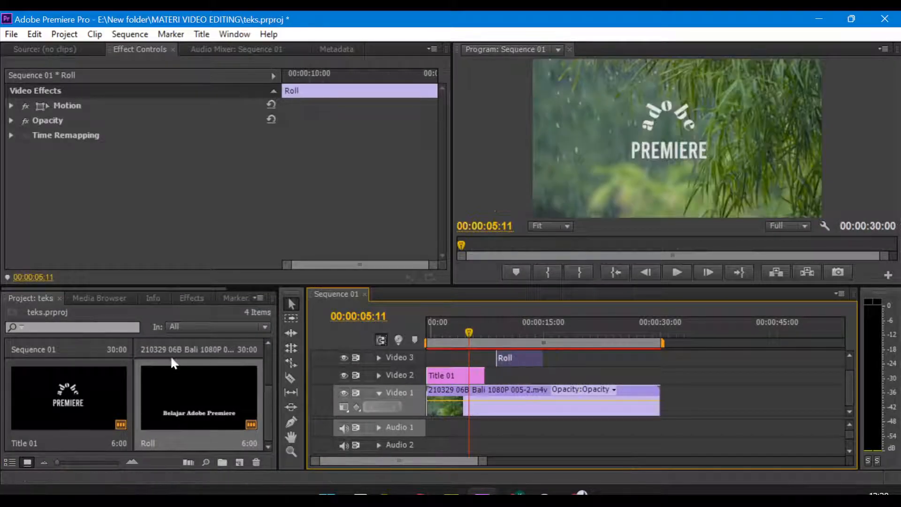
{"action": "left_click", "coordinate": [492, 332]}
{"action": "key", "text": "space"}
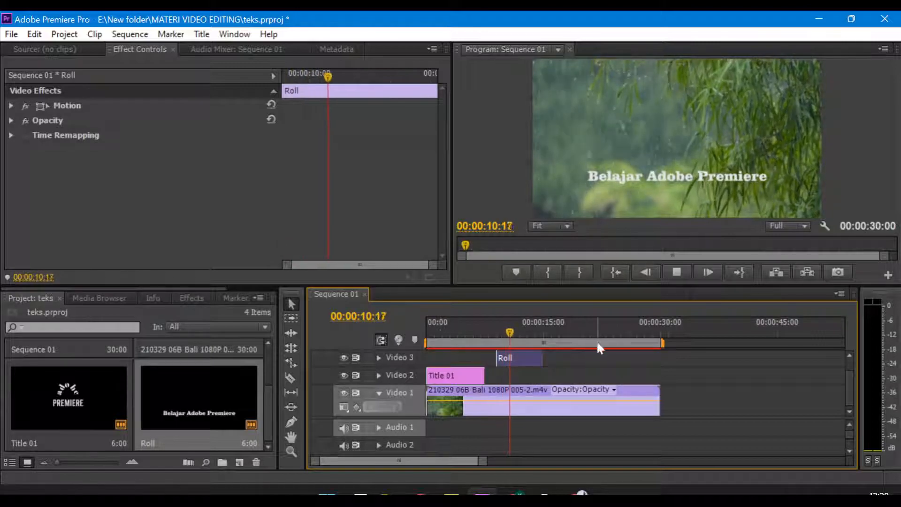
{"action": "left_click", "coordinate": [509, 332]}
{"action": "left_click_drag", "start_coordinate": [510, 332], "coordinate": [463, 331]}
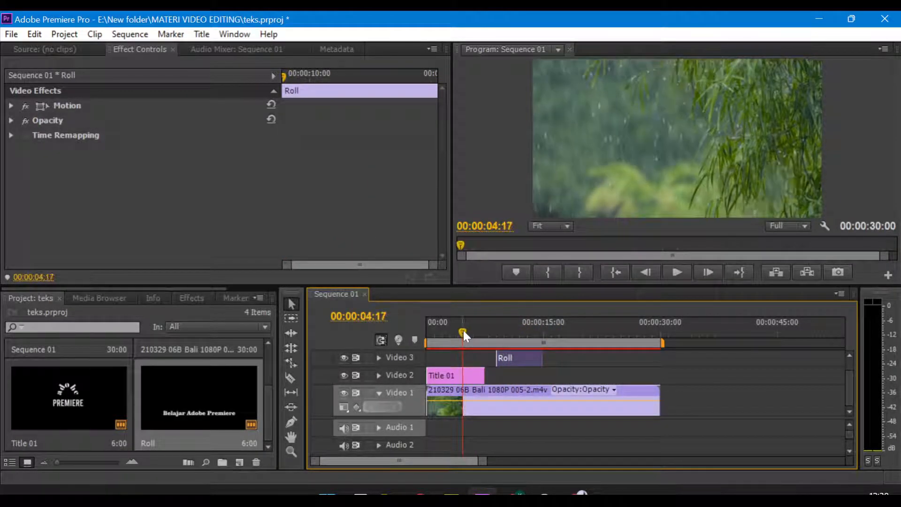
Compare the Title 01 and Roll clips in the sequence, opening the Roll title briefly to inspect its text.
{"action": "left_click", "coordinate": [435, 374]}
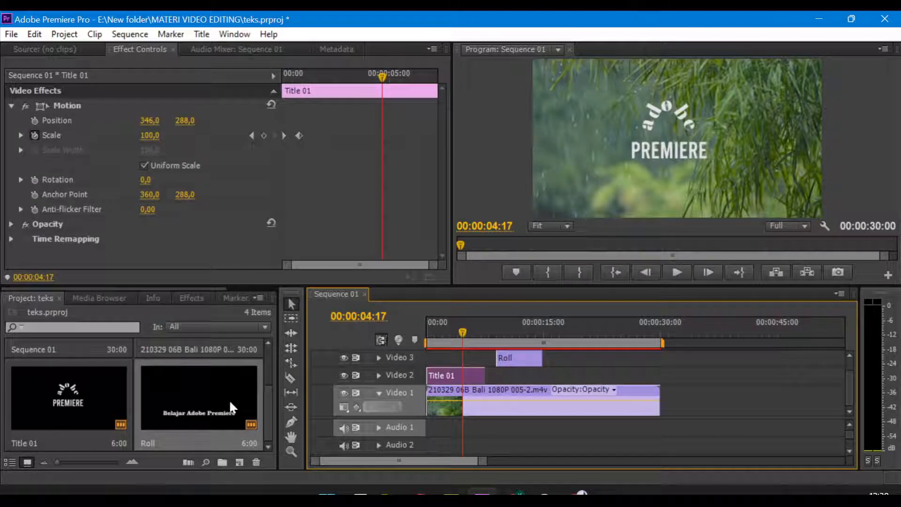
{"action": "left_click", "coordinate": [239, 462]}
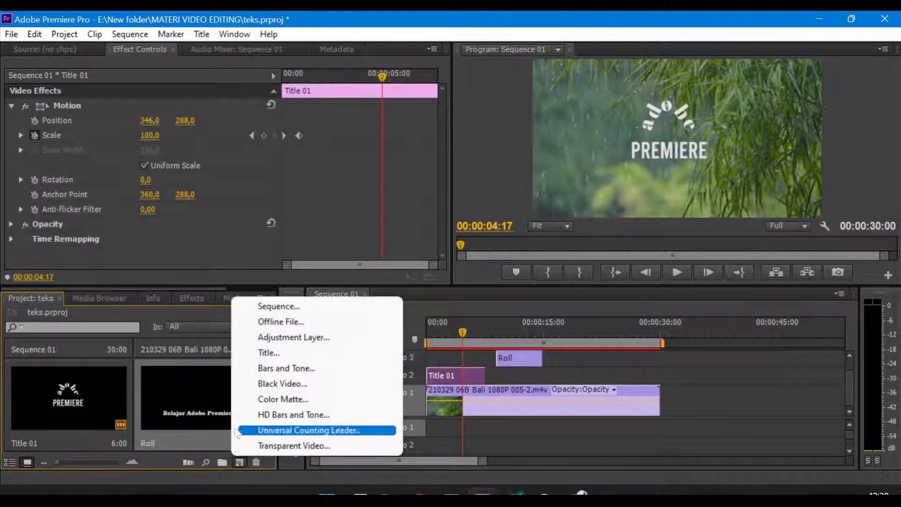
{"action": "left_click", "coordinate": [509, 371]}
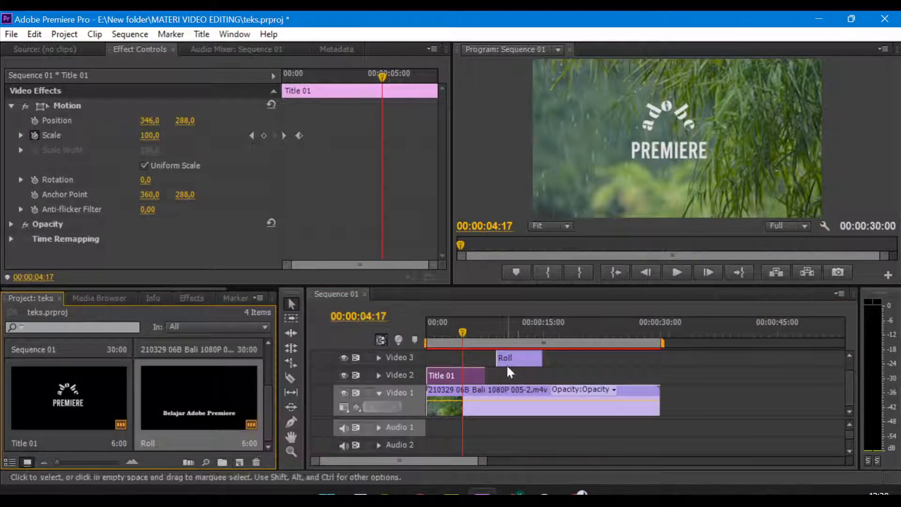
{"action": "left_click_drag", "start_coordinate": [463, 332], "coordinate": [523, 333]}
{"action": "left_click", "coordinate": [511, 361]}
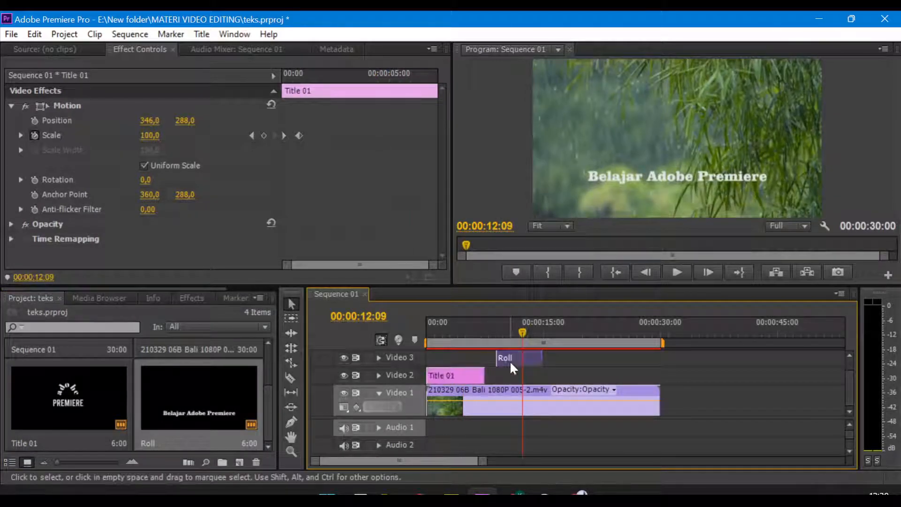
{"action": "double_click", "coordinate": [510, 360]}
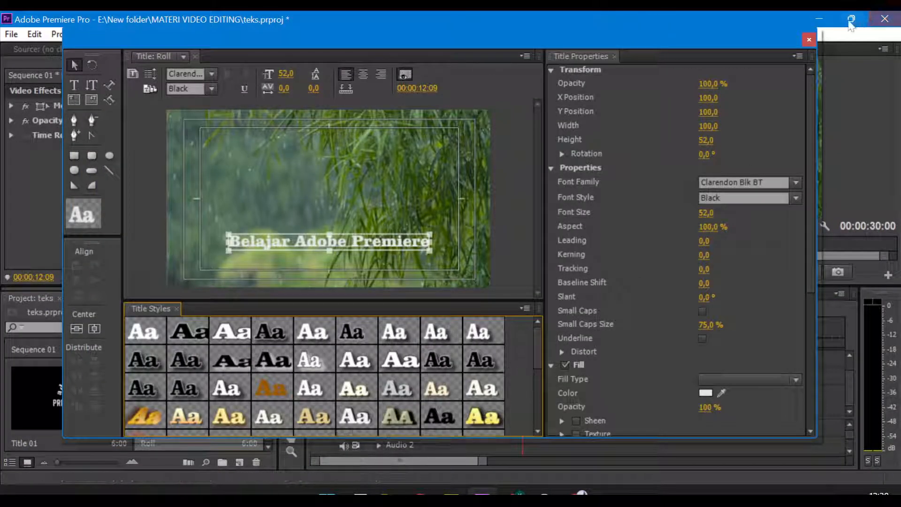
{"action": "left_click", "coordinate": [808, 41]}
{"action": "left_click_drag", "start_coordinate": [517, 330], "coordinate": [502, 330]}
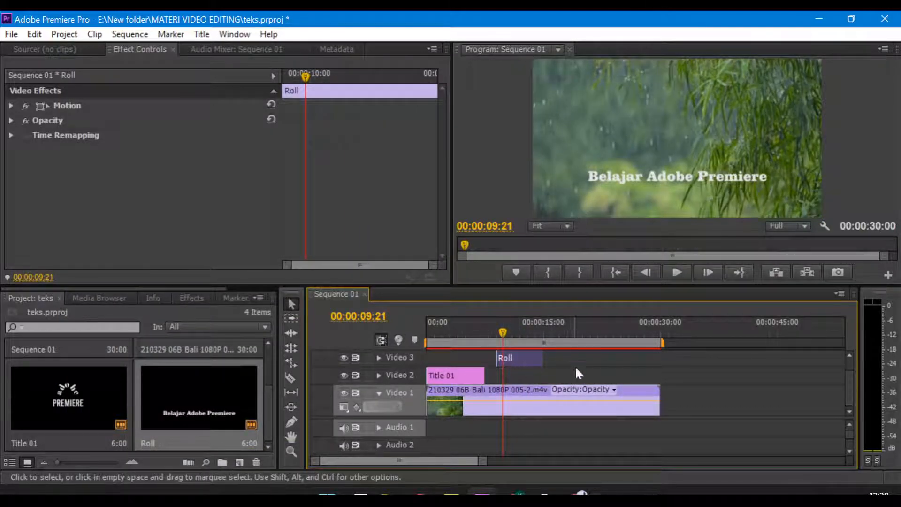
Enable Start Off Screen and End Off Screen in the Roll title's roll/crawl options and close its editing window.
{"action": "double_click", "coordinate": [520, 359]}
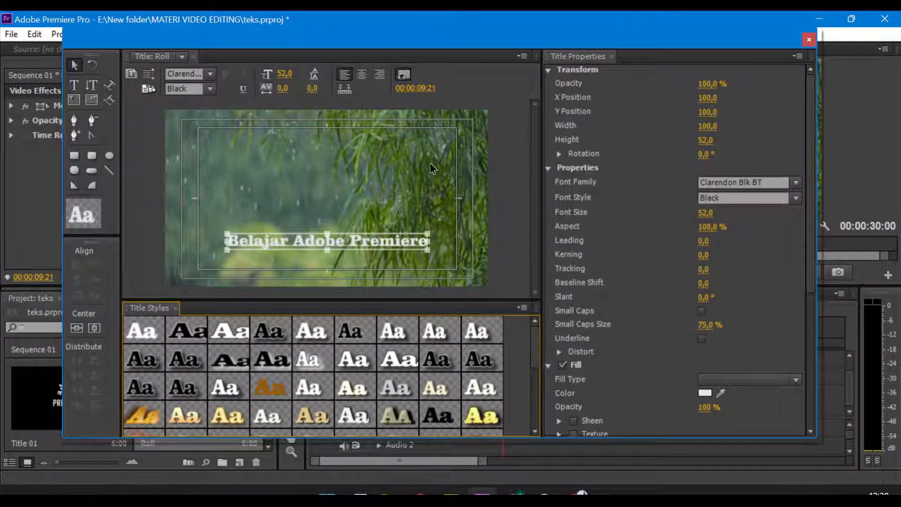
{"action": "left_click_drag", "start_coordinate": [542, 144], "coordinate": [611, 139]}
{"action": "left_click_drag", "start_coordinate": [606, 139], "coordinate": [601, 140]}
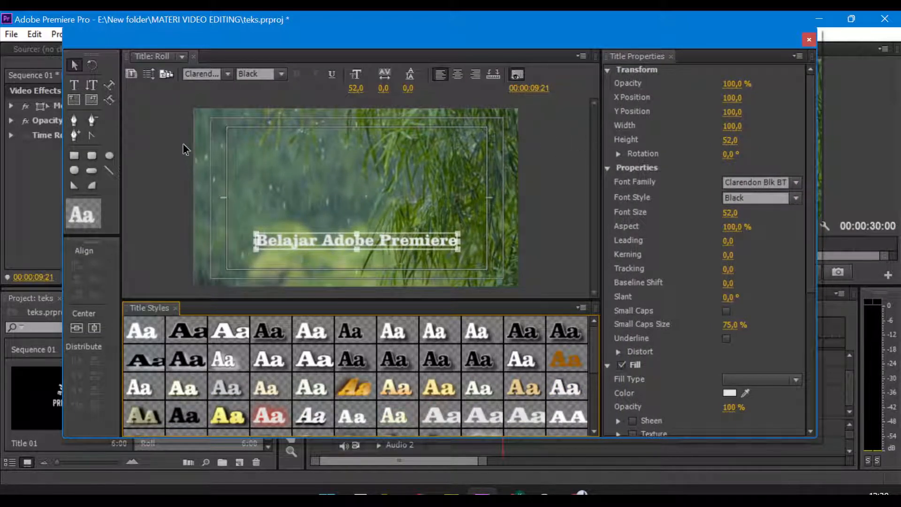
{"action": "left_click", "coordinate": [146, 73]}
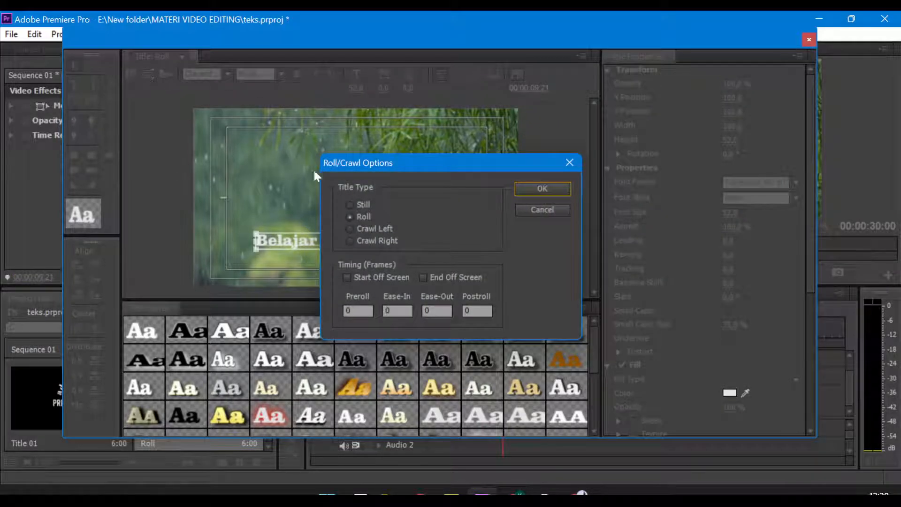
{"action": "left_click_drag", "start_coordinate": [399, 162], "coordinate": [438, 128]}
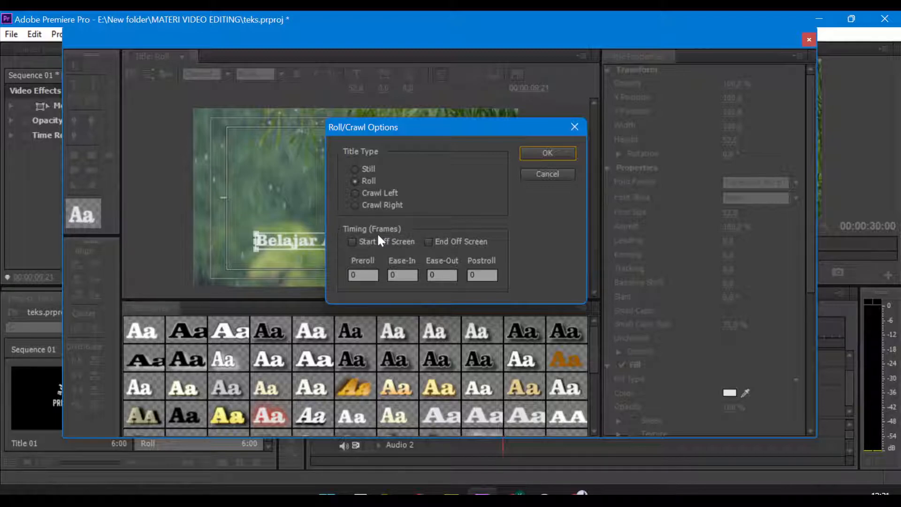
{"action": "left_click", "coordinate": [352, 242]}
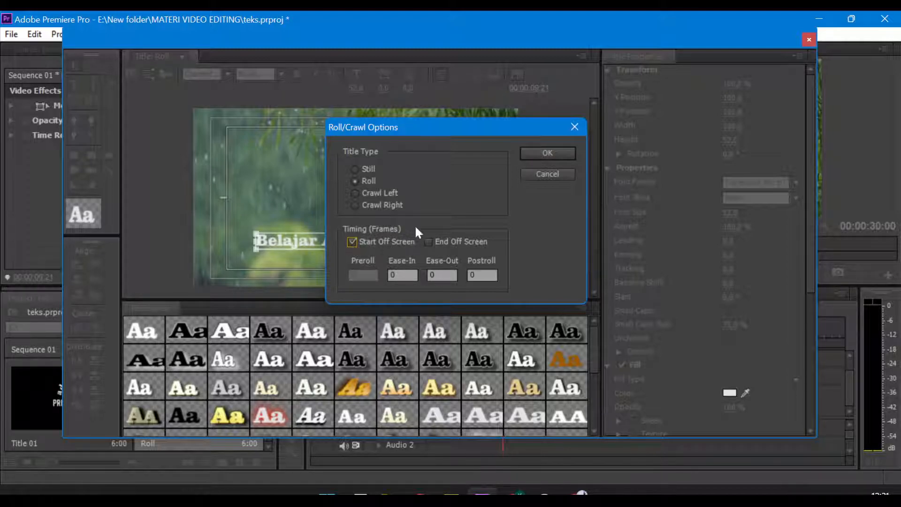
{"action": "left_click", "coordinate": [426, 242]}
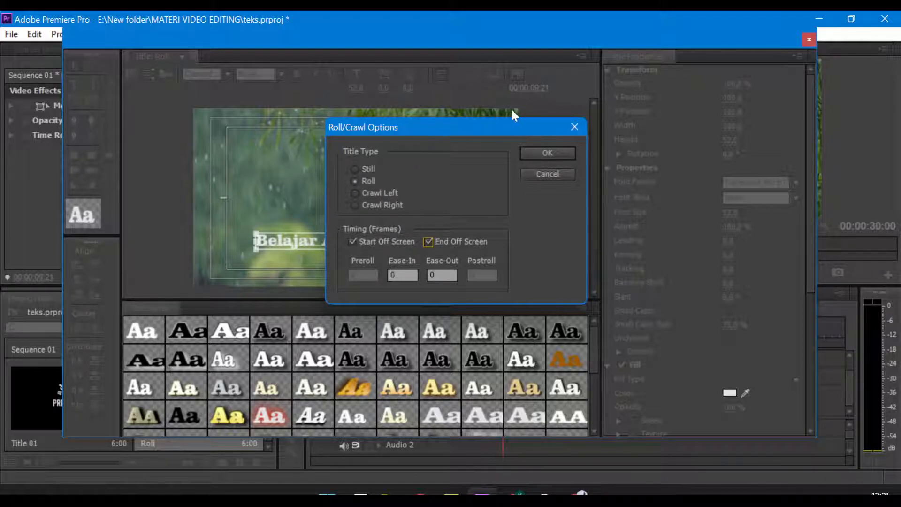
{"action": "left_click", "coordinate": [541, 152]}
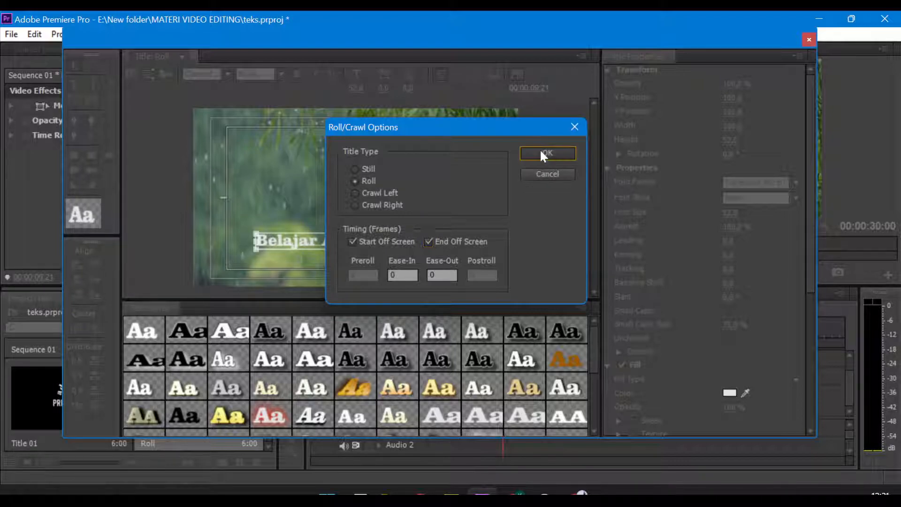
{"action": "mouse_move", "coordinate": [489, 37]}
{"action": "left_mouse_down"}
{"action": "mouse_move", "coordinate": [494, 44]}
{"action": "mouse_move", "coordinate": [491, 29]}
{"action": "left_mouse_up"}
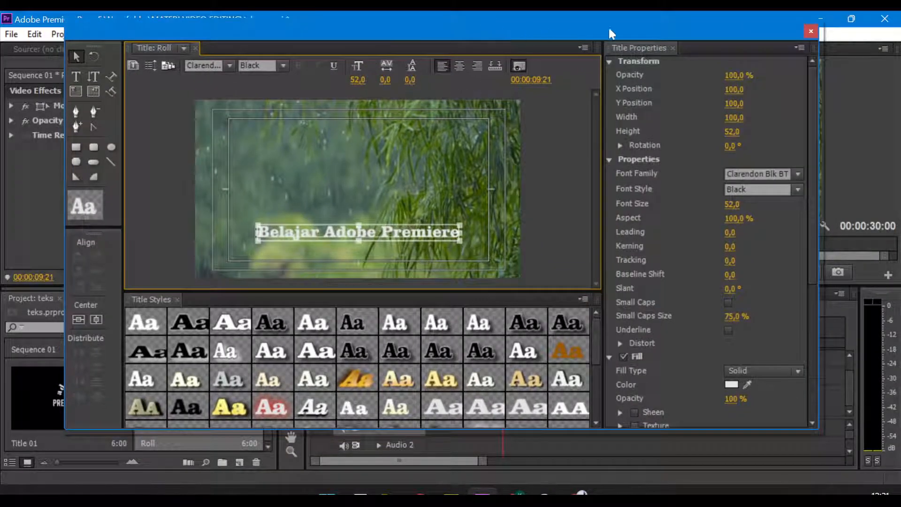
{"action": "left_click", "coordinate": [811, 31]}
Play and scrub through the Roll clip to check how its text travels across the frame.
{"action": "left_click", "coordinate": [498, 334]}
{"action": "left_click_drag", "start_coordinate": [497, 334], "coordinate": [483, 334]}
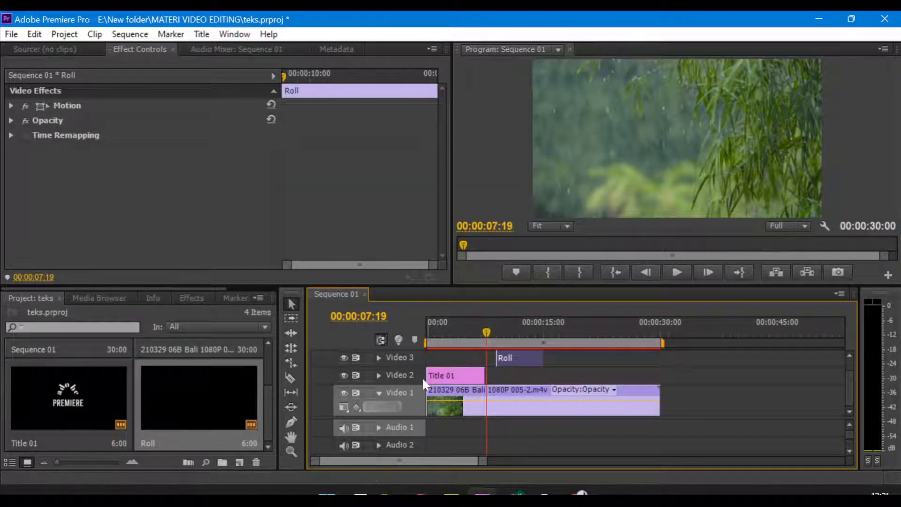
{"action": "key", "text": "space"}
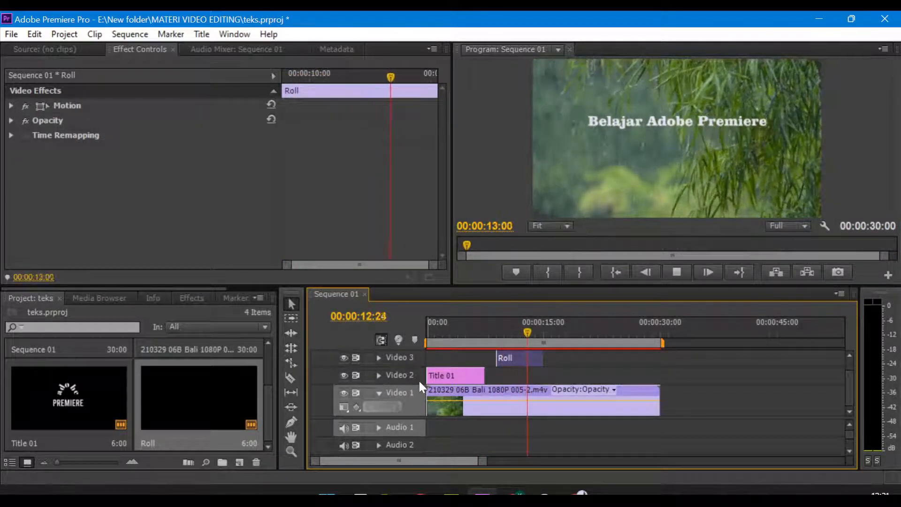
{"action": "mouse_move", "coordinate": [510, 330]}
{"action": "left_mouse_down"}
{"action": "mouse_move", "coordinate": [494, 330]}
{"action": "mouse_move", "coordinate": [519, 326]}
{"action": "left_mouse_up"}
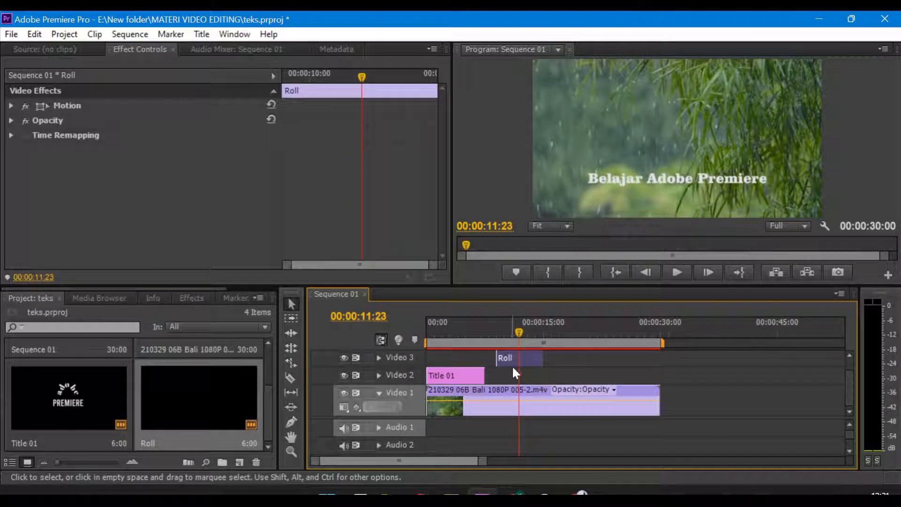
{"action": "left_click", "coordinate": [498, 334]}
{"action": "left_click_drag", "start_coordinate": [499, 334], "coordinate": [529, 332]}
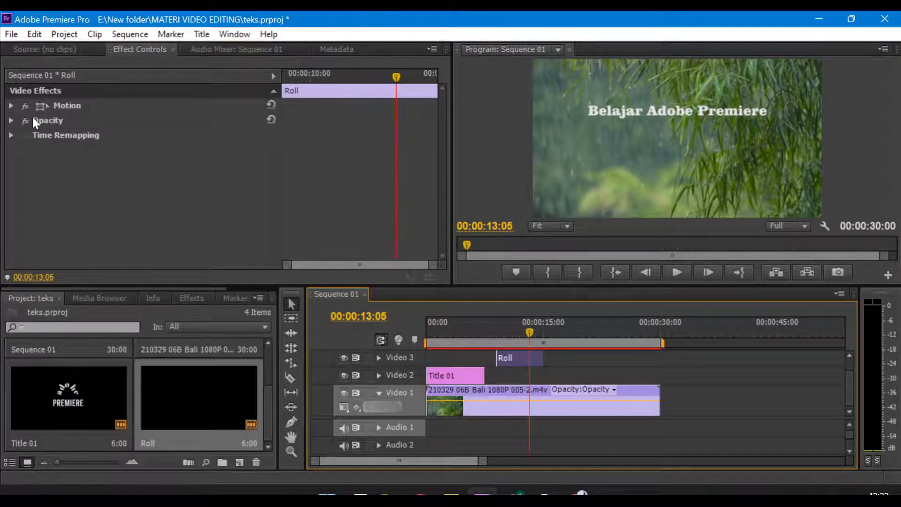
Expand the Roll clip's Motion settings and scrub the clip to examine whether its movement uses keyframes.
{"action": "left_click", "coordinate": [11, 106]}
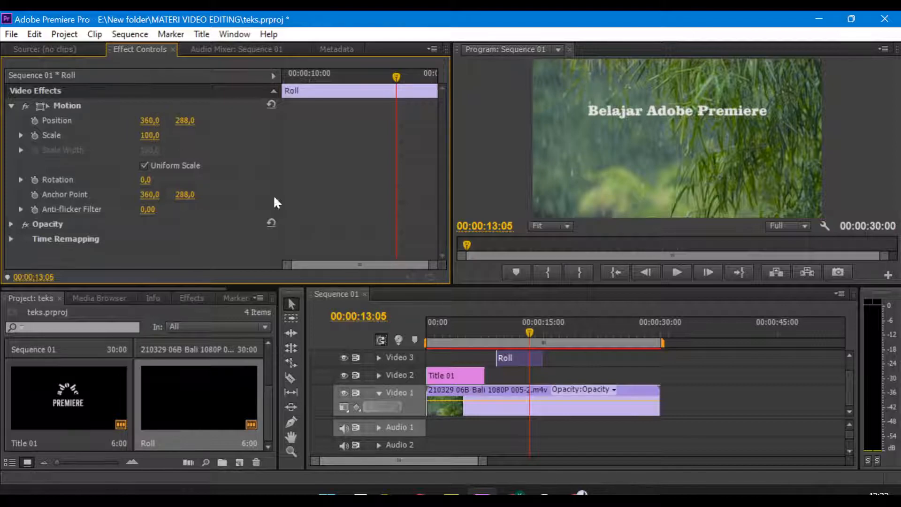
{"action": "left_click_drag", "start_coordinate": [496, 336], "coordinate": [516, 328]}
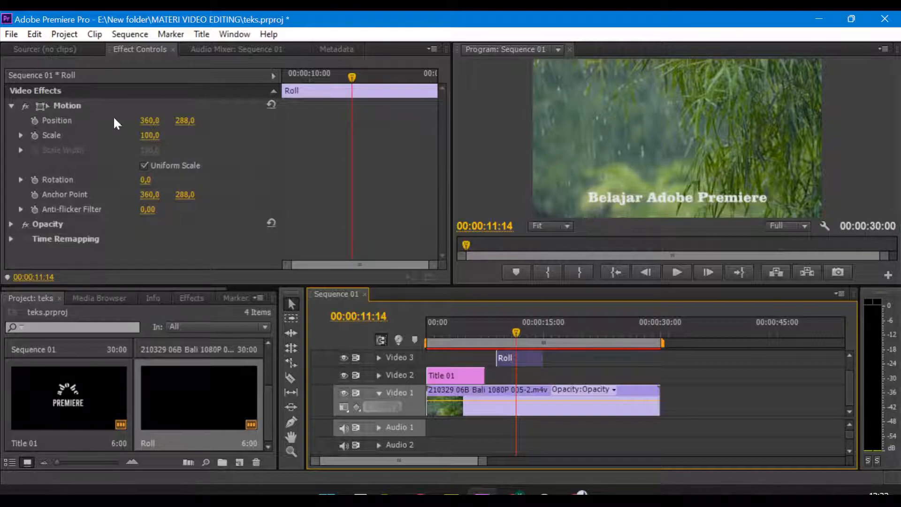
{"action": "mouse_move", "coordinate": [518, 332]}
{"action": "left_mouse_down"}
{"action": "mouse_move", "coordinate": [492, 327]}
{"action": "mouse_move", "coordinate": [518, 332]}
{"action": "left_mouse_up"}
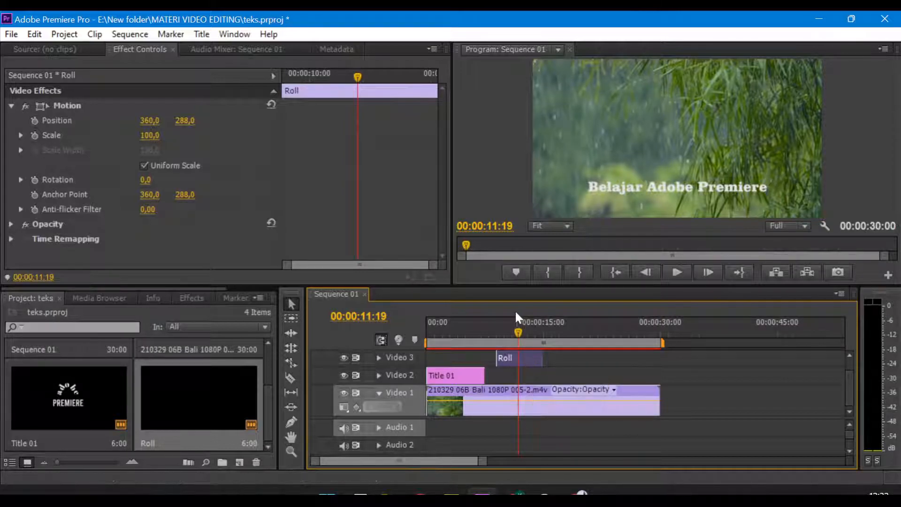
{"action": "mouse_move", "coordinate": [518, 332]}
{"action": "left_mouse_down"}
{"action": "mouse_move", "coordinate": [534, 331]}
{"action": "mouse_move", "coordinate": [514, 331]}
{"action": "mouse_move", "coordinate": [521, 327]}
{"action": "mouse_move", "coordinate": [510, 322]}
{"action": "mouse_move", "coordinate": [497, 336]}
{"action": "mouse_move", "coordinate": [536, 327]}
{"action": "mouse_move", "coordinate": [500, 330]}
{"action": "mouse_move", "coordinate": [511, 331]}
{"action": "left_mouse_up"}
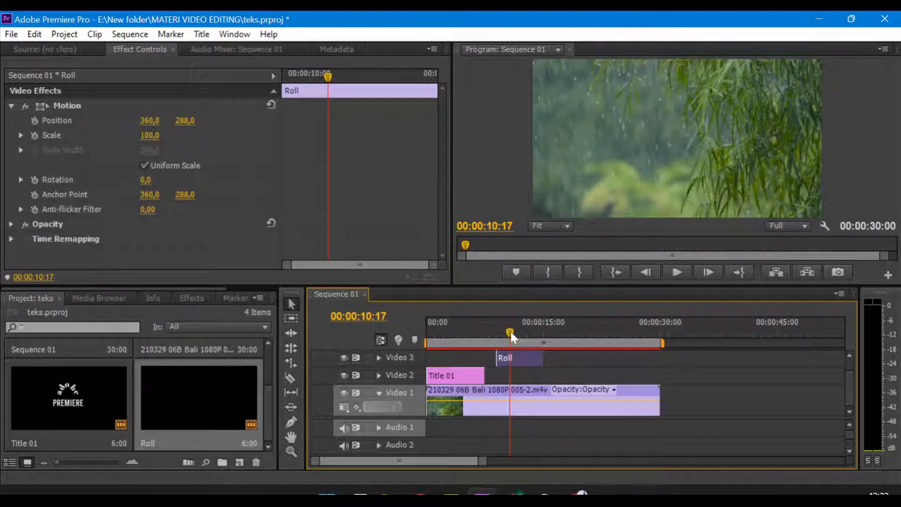
Reopen the Roll title and move its text line near the upper edge of the frame, at about X 515, Y 141.
{"action": "double_click", "coordinate": [505, 359]}
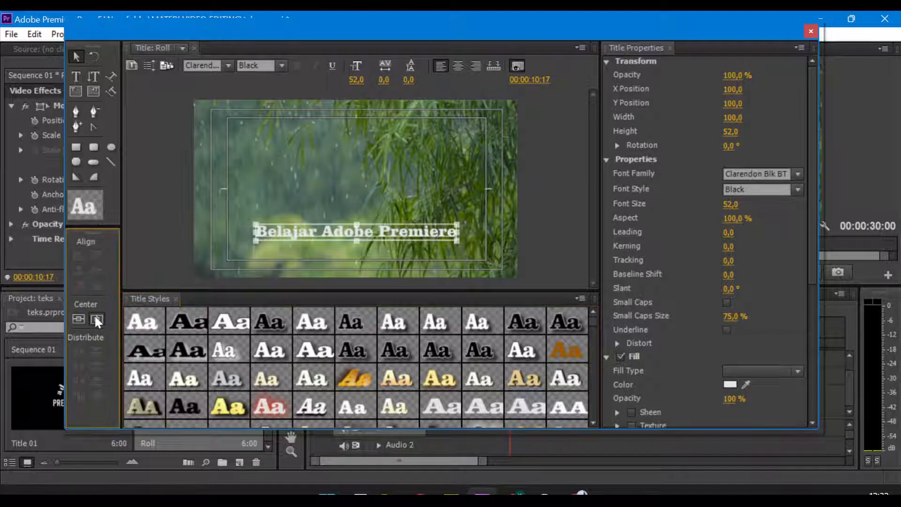
{"action": "left_click_drag", "start_coordinate": [368, 227], "coordinate": [387, 143]}
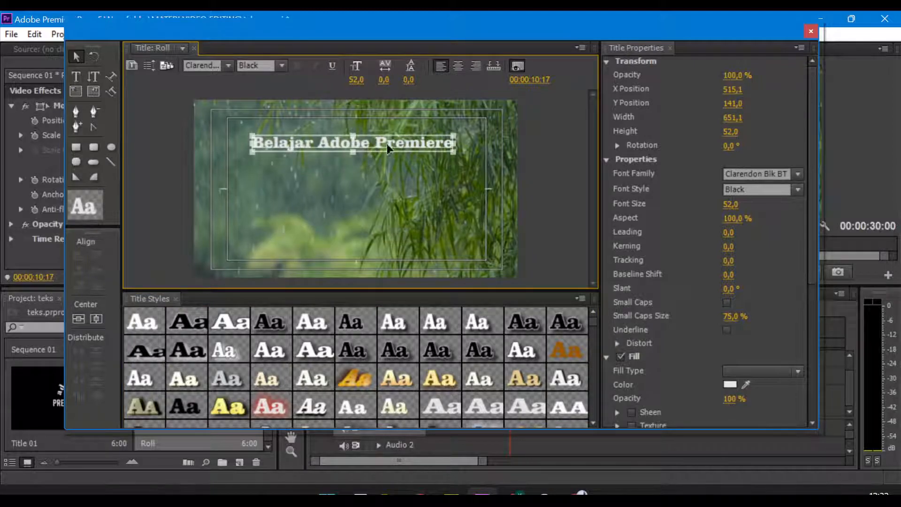
Below Belajar Adobe Premiere, add a blank line and the numbers 1 to 4, each on its own line.
{"action": "double_click", "coordinate": [447, 145]}
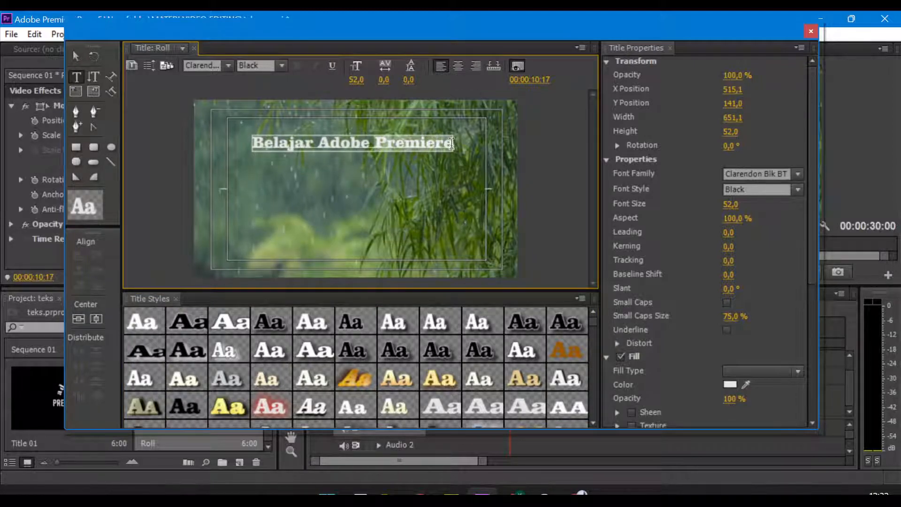
{"action": "key", "text": "Return"}
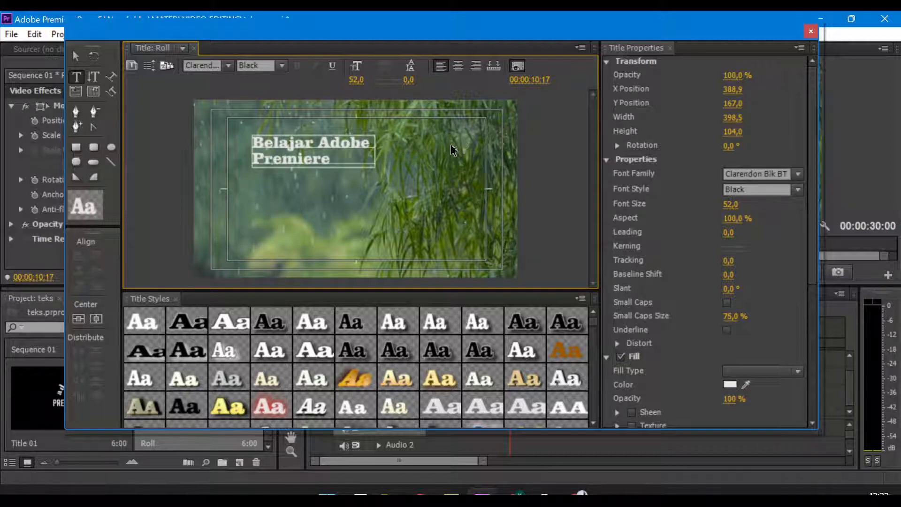
{"action": "key", "text": "BackSpace"}
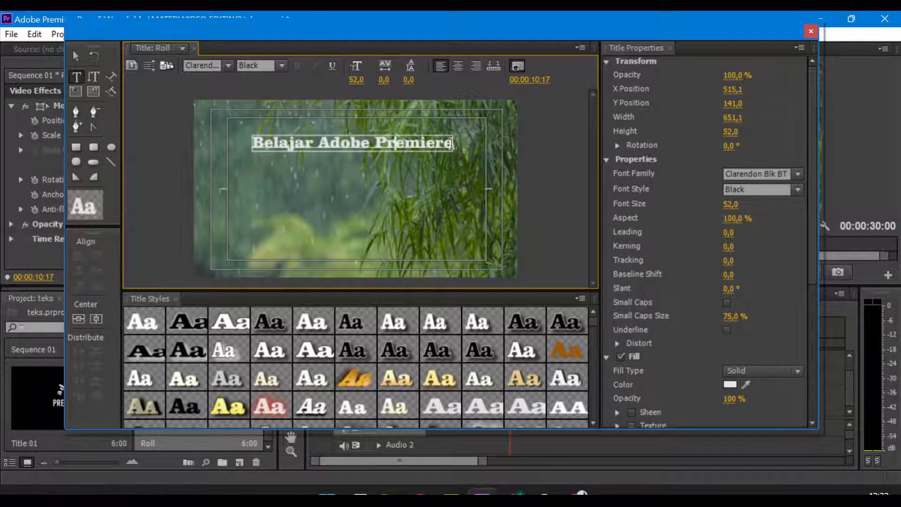
{"action": "key", "text": "Return"}
{"action": "key", "text": "Return"}
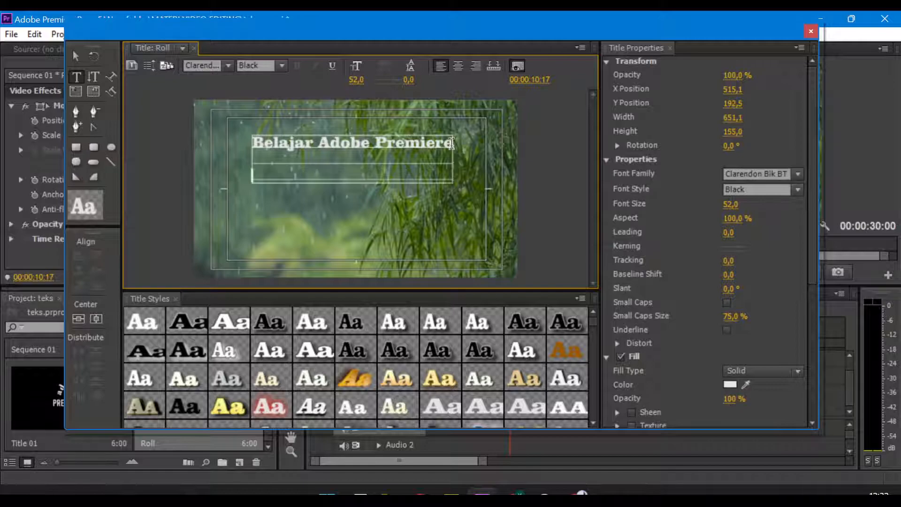
{"action": "type", "text": "1"}
{"action": "key", "text": "Return"}
{"action": "type", "text": "2"}
{"action": "key", "text": "Return"}
{"action": "type", "text": "3"}
{"action": "key", "text": "Return"}
{"action": "type", "text": "4"}
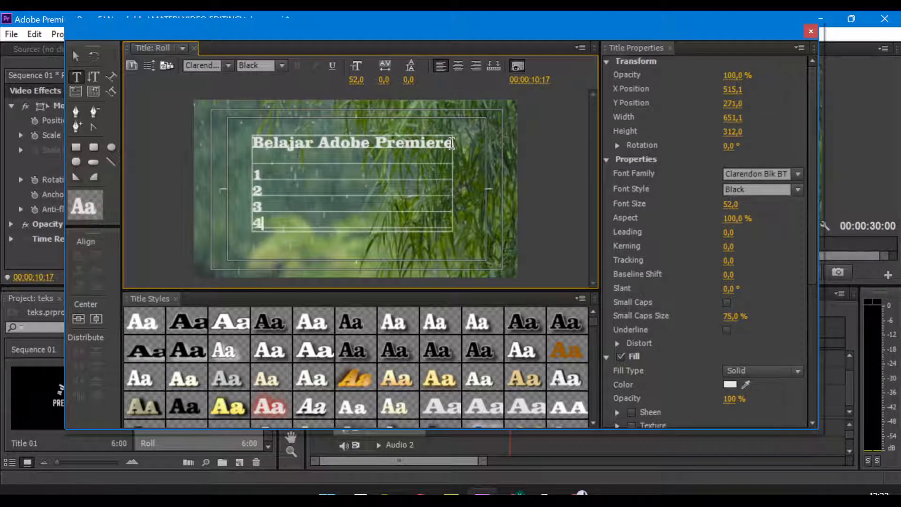
Continue the list with 5 to 11 on separate lines, leaving a blank line before 5 and another before 10.
{"action": "key", "text": "Return"}
{"action": "key", "text": "Return"}
{"action": "type", "text": "5"}
{"action": "key", "text": "Return"}
{"action": "type", "text": "6"}
{"action": "key", "text": "Return"}
{"action": "type", "text": "7"}
{"action": "key", "text": "Return"}
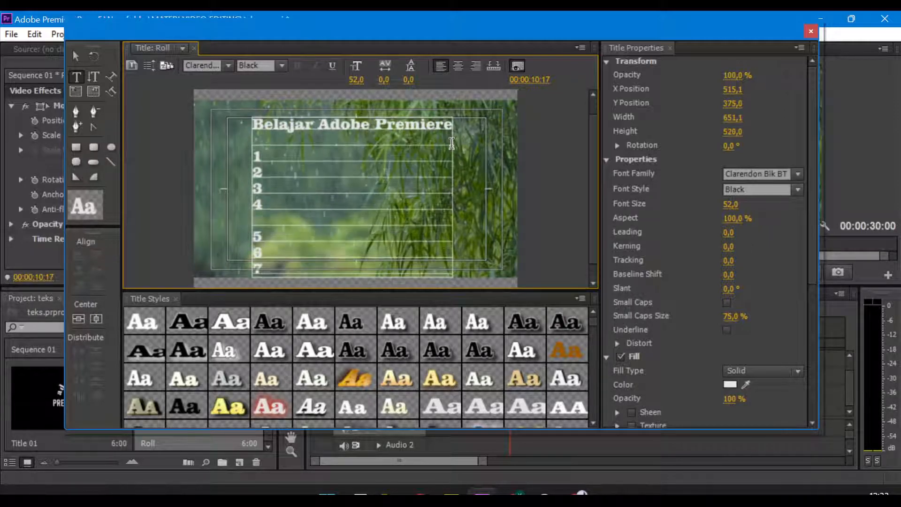
{"action": "type", "text": "8"}
{"action": "key", "text": "Return"}
{"action": "type", "text": "9"}
{"action": "key", "text": "Return"}
{"action": "key", "text": "Return"}
{"action": "type", "text": "10"}
{"action": "key", "text": "Return"}
{"action": "type", "text": "11"}
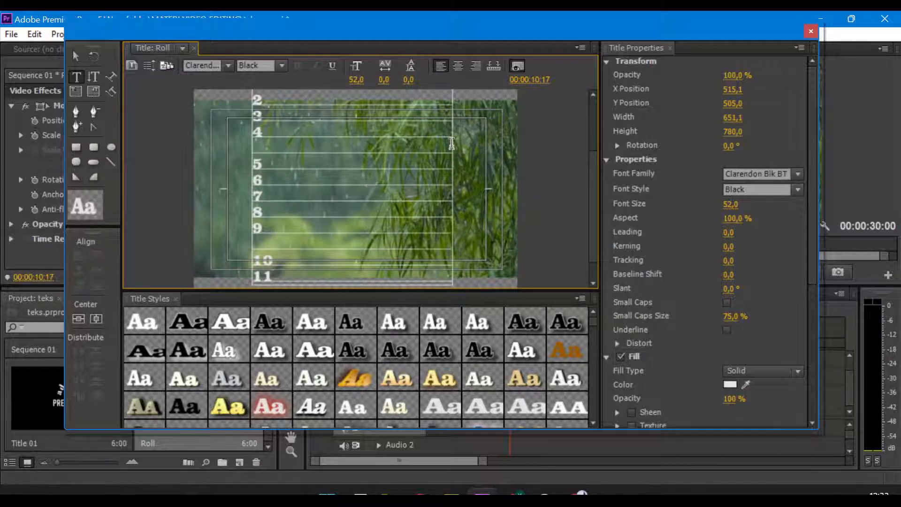
Center-align all the text in the Roll title, center the text block horizontally in the frame, and close the title.
{"action": "key", "text": "ctrl+a"}
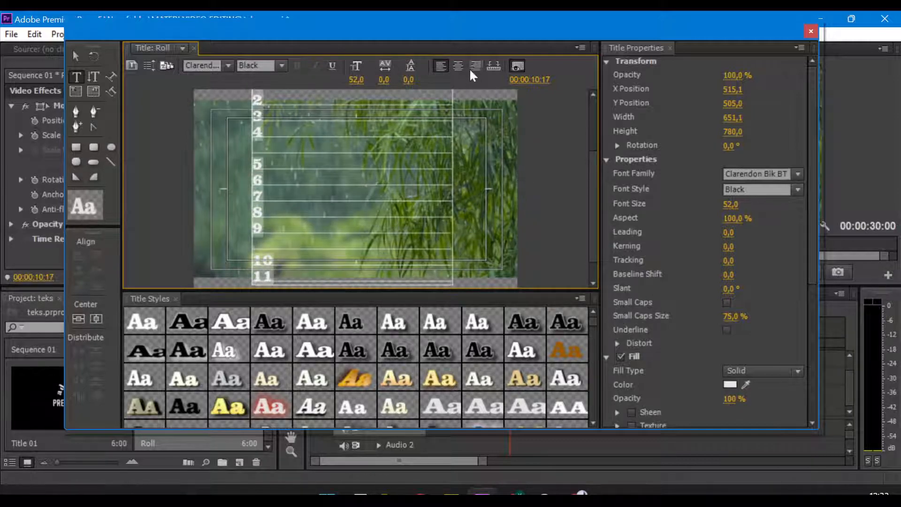
{"action": "left_click", "coordinate": [458, 64]}
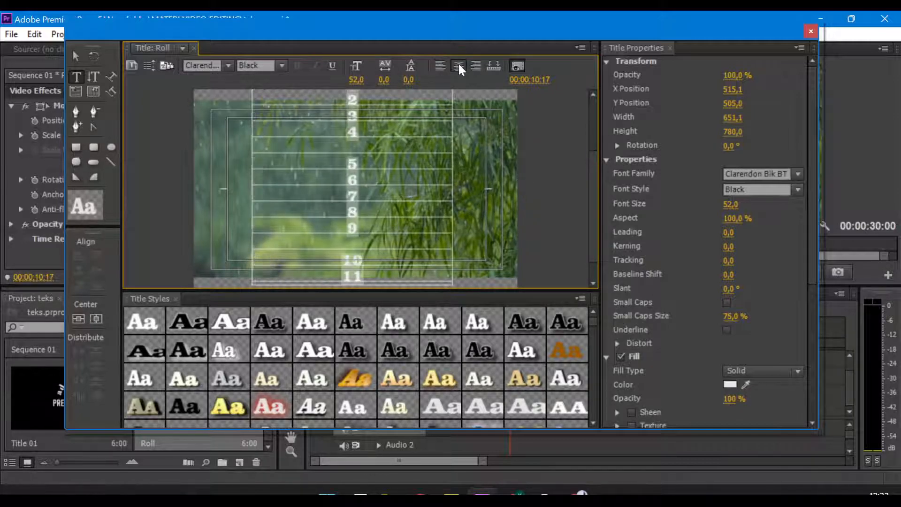
{"action": "left_click", "coordinate": [99, 316]}
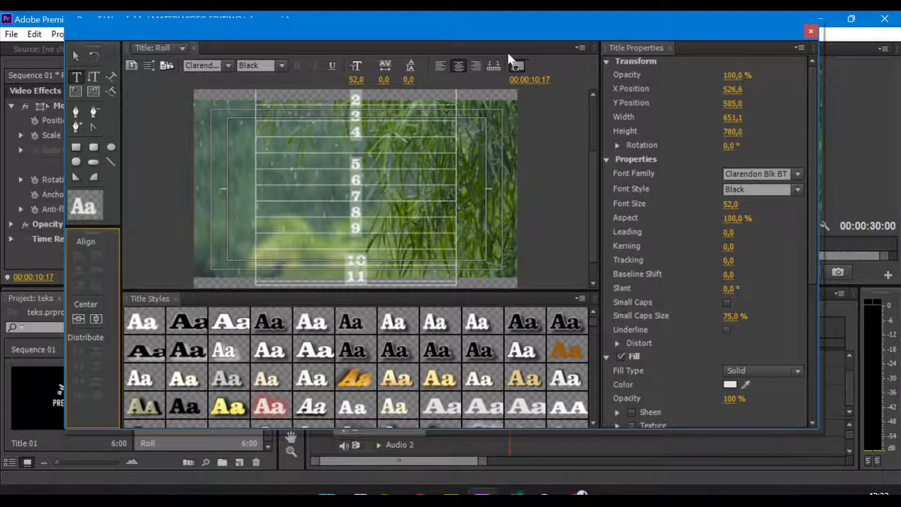
{"action": "left_click_drag", "start_coordinate": [592, 168], "coordinate": [580, 207]}
{"action": "left_click_drag", "start_coordinate": [591, 160], "coordinate": [590, 103]}
{"action": "left_click", "coordinate": [811, 30]}
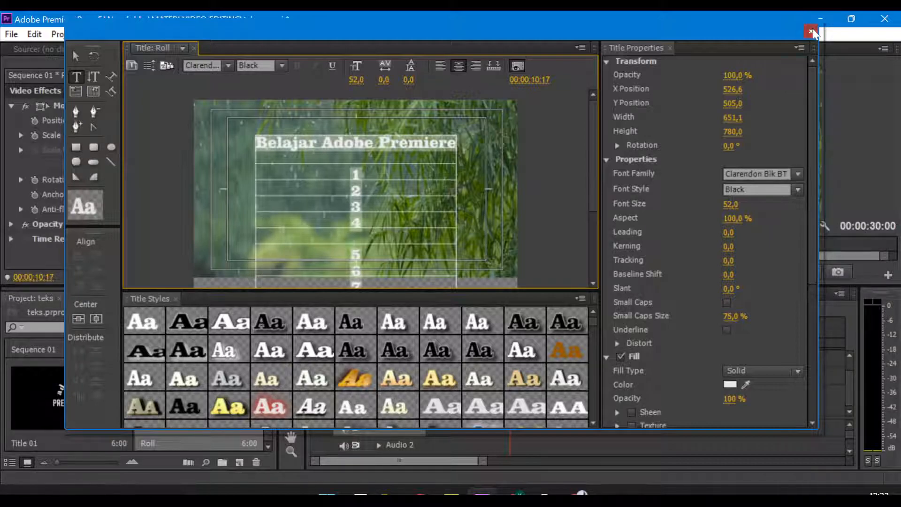
Play and scrub the Roll clip from just before its start to review how the numbered list rolls through the frame.
{"action": "left_click_drag", "start_coordinate": [509, 326], "coordinate": [487, 331]}
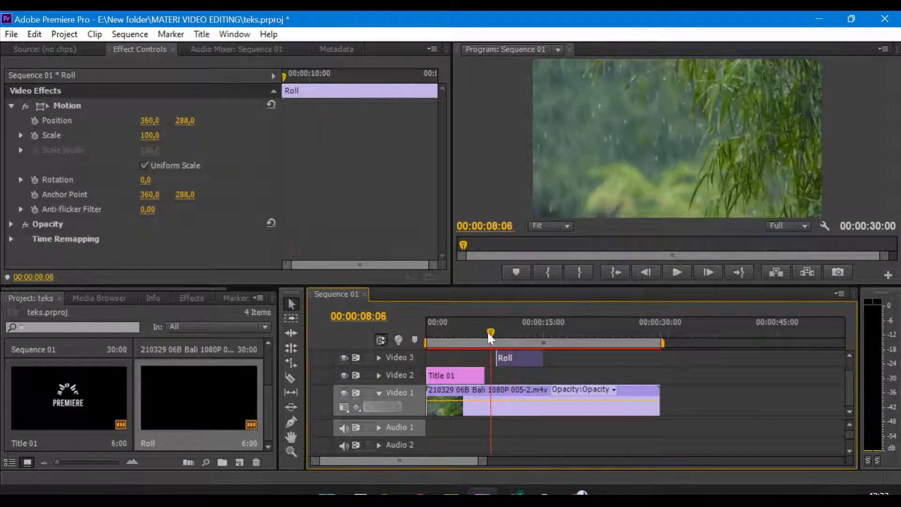
{"action": "key", "text": "space"}
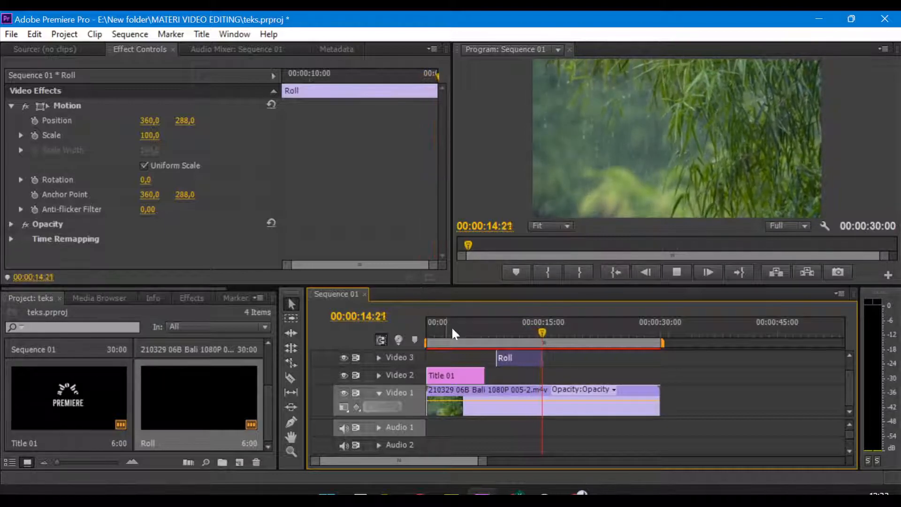
{"action": "left_click", "coordinate": [494, 331]}
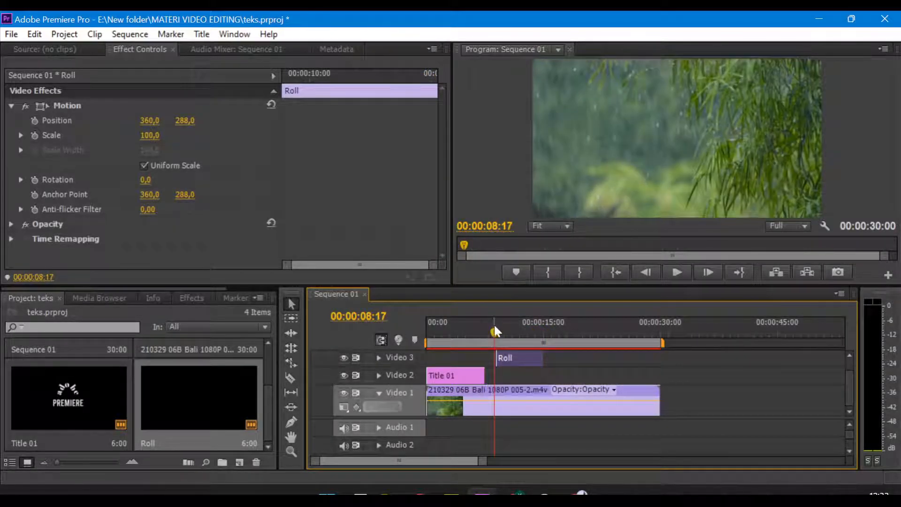
{"action": "left_click_drag", "start_coordinate": [493, 332], "coordinate": [523, 319]}
{"action": "left_click_drag", "start_coordinate": [514, 319], "coordinate": [492, 323]}
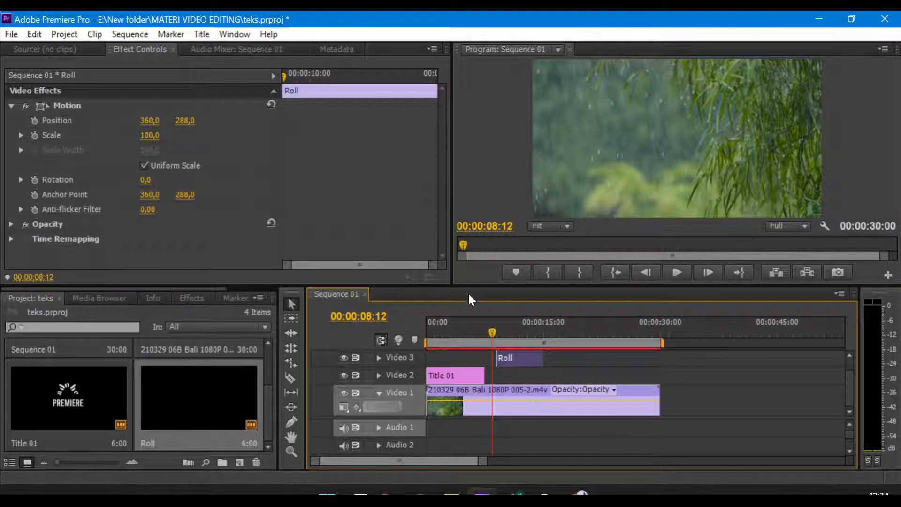
{"action": "left_click", "coordinate": [497, 332]}
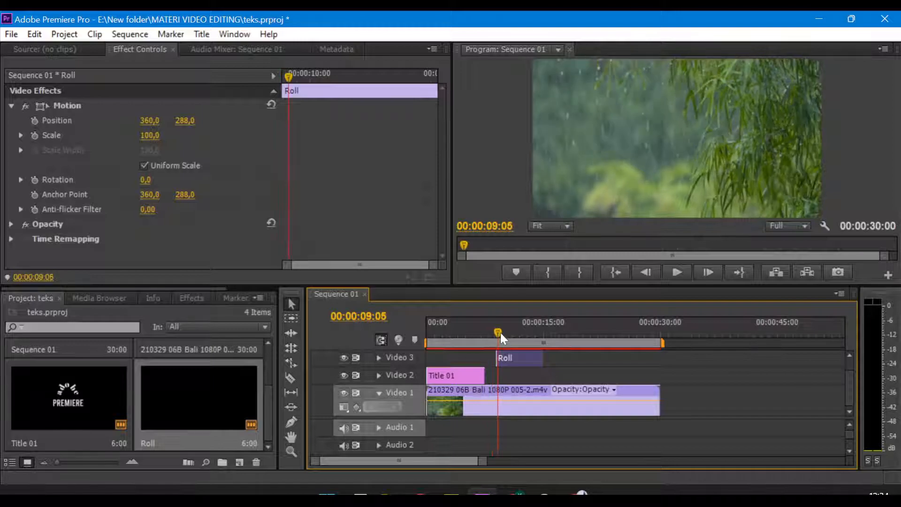
{"action": "left_click", "coordinate": [509, 332]}
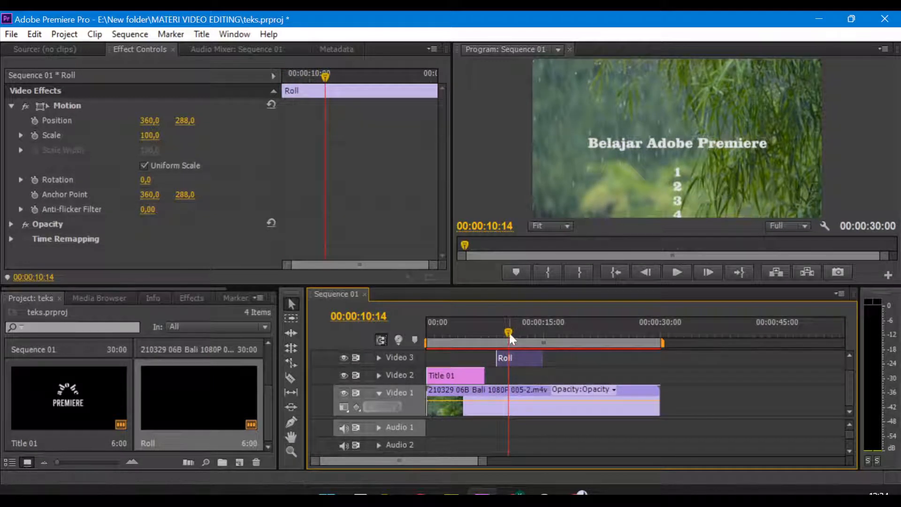
{"action": "left_click_drag", "start_coordinate": [512, 331], "coordinate": [477, 335]}
Reopen the Roll title and add 12 on a line below 11, then 14 after six blank lines.
{"action": "double_click", "coordinate": [509, 357]}
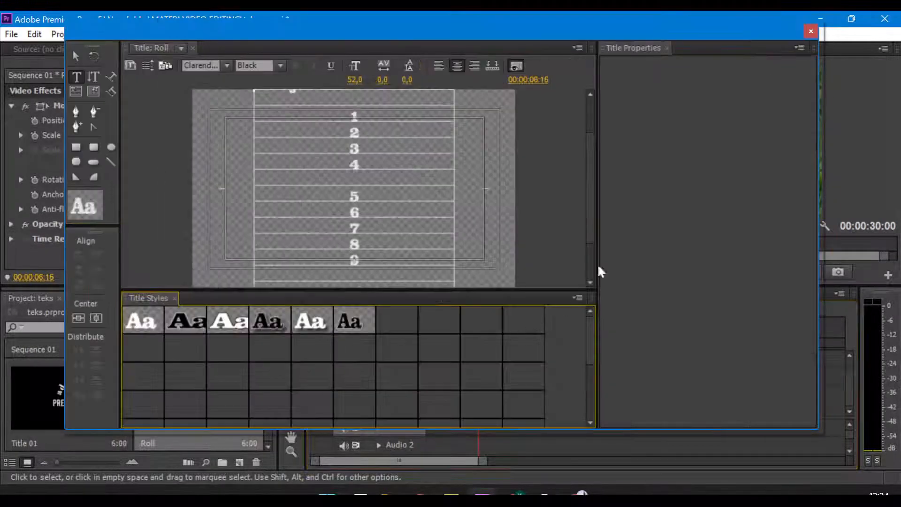
{"action": "scroll", "coordinate": [311, 231], "scroll_direction": "down", "scroll_amount": 4}
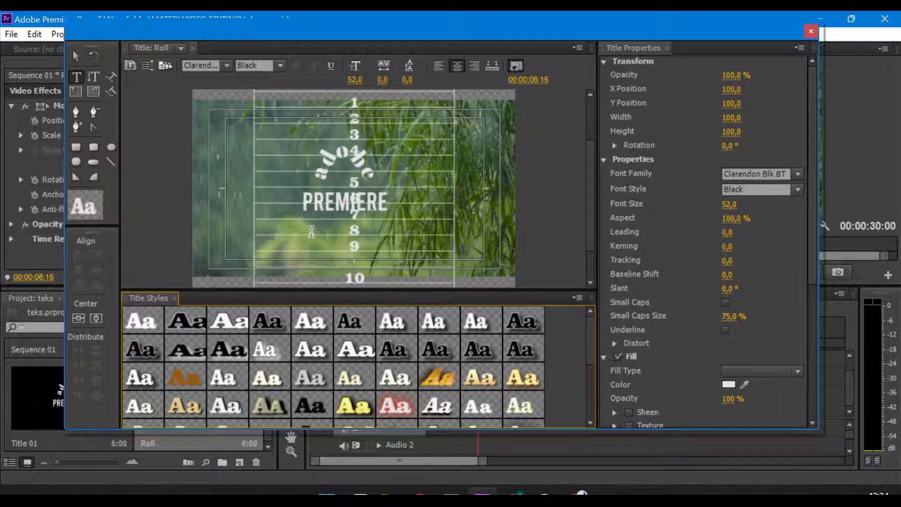
{"action": "left_click_drag", "start_coordinate": [592, 167], "coordinate": [585, 229]}
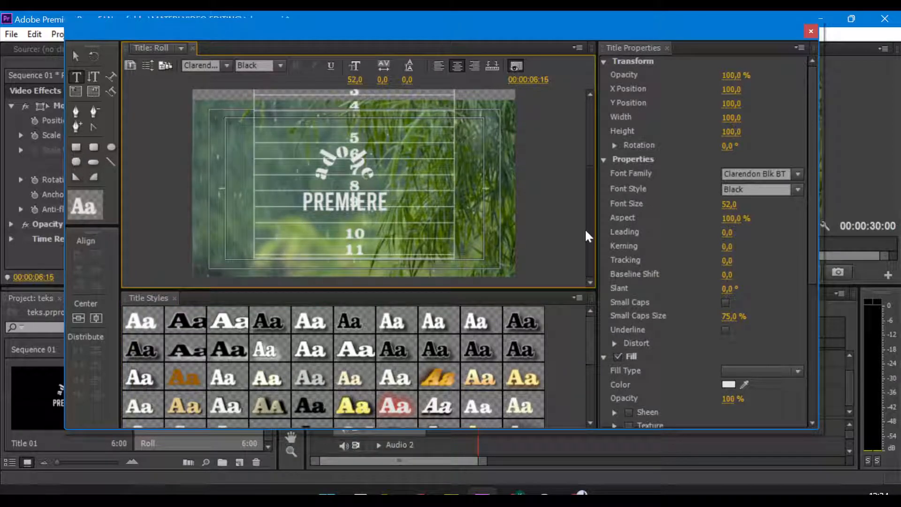
{"action": "left_click", "coordinate": [367, 245]}
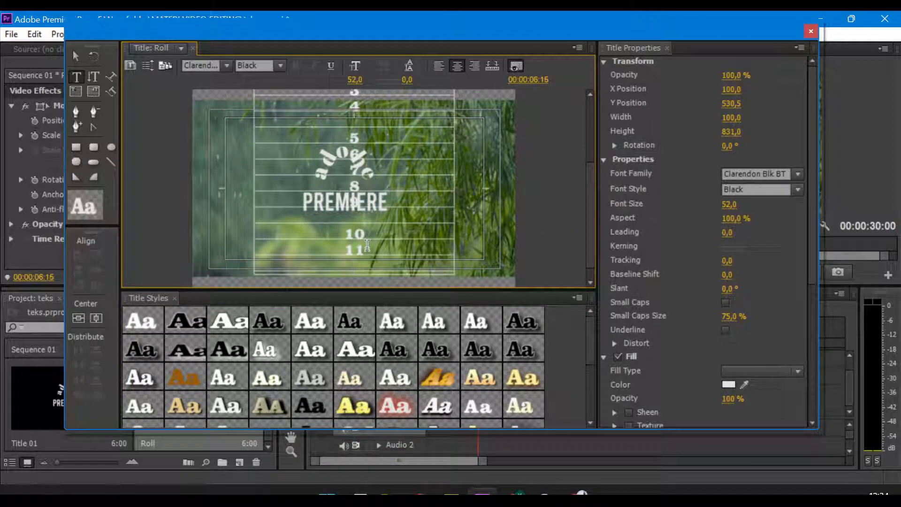
{"action": "type", "text": "12"}
{"action": "key", "text": "Return"}
{"action": "key", "text": "Return"}
{"action": "key", "text": "Return"}
{"action": "key", "text": "Return"}
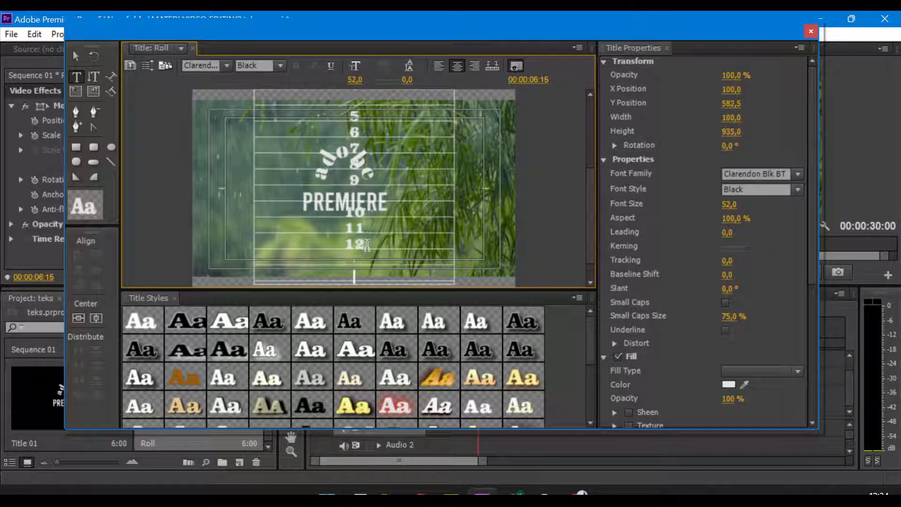
{"action": "key", "text": "Return"}
{"action": "key", "text": "Return"}
{"action": "type", "text": "14"}
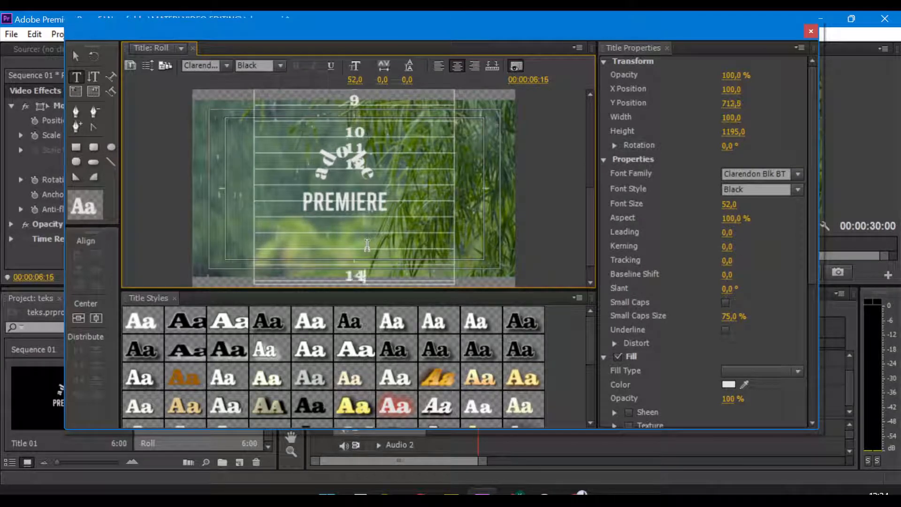
Continue the list with 15 and 16, then 17, 18 and 19 after a few blank lines, each number on its own line.
{"action": "key", "text": "Return"}
{"action": "type", "text": "15"}
{"action": "key", "text": "Return"}
{"action": "type", "text": "16"}
{"action": "key", "text": "Return"}
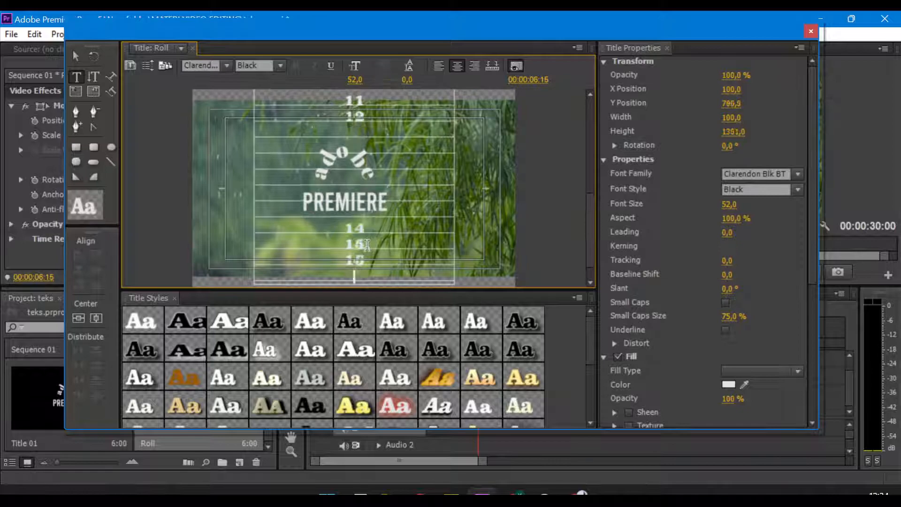
{"action": "key", "text": "Return"}
{"action": "key", "text": "Return"}
{"action": "key", "text": "Return"}
{"action": "type", "text": "17"}
{"action": "key", "text": "Return"}
{"action": "type", "text": "18"}
{"action": "key", "text": "Return"}
{"action": "type", "text": "19"}
Leave six blank lines below 19, add 20 as the last line, and close the title.
{"action": "key", "text": "Return"}
{"action": "key", "text": "Return"}
{"action": "key", "text": "Return"}
{"action": "key", "text": "Return"}
{"action": "key", "text": "Return"}
{"action": "key", "text": "Return"}
{"action": "key", "text": "Return"}
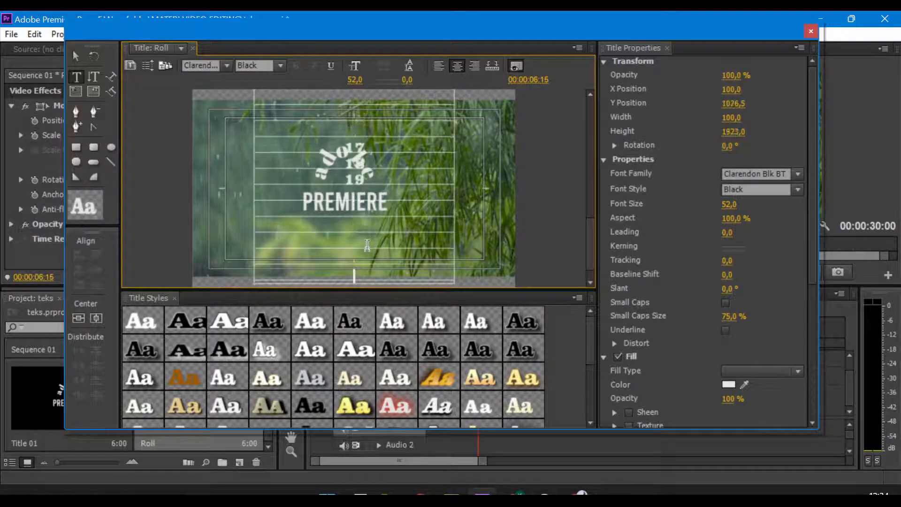
{"action": "type", "text": "20"}
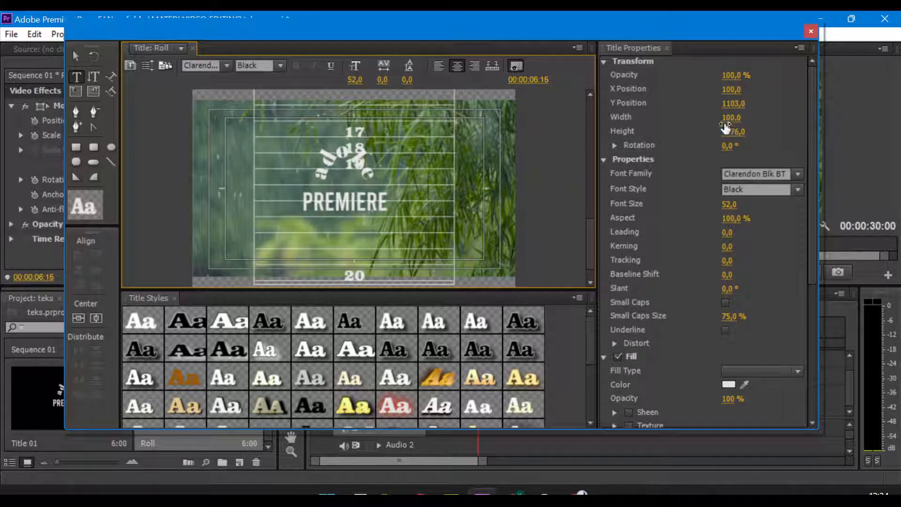
{"action": "left_click", "coordinate": [808, 31]}
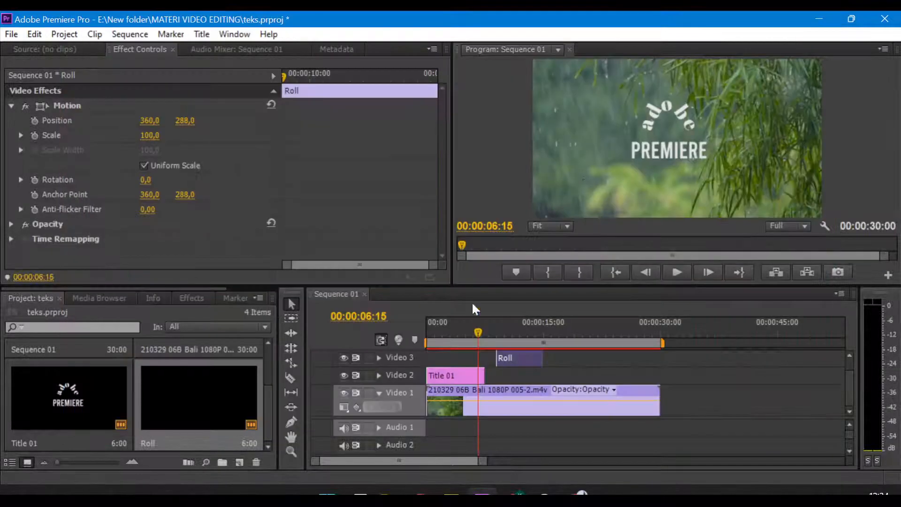
Play the sequence from just before the Roll clip to review the rolling speed of the extended list.
{"action": "left_click_drag", "start_coordinate": [478, 333], "coordinate": [490, 333]}
{"action": "key", "text": "space"}
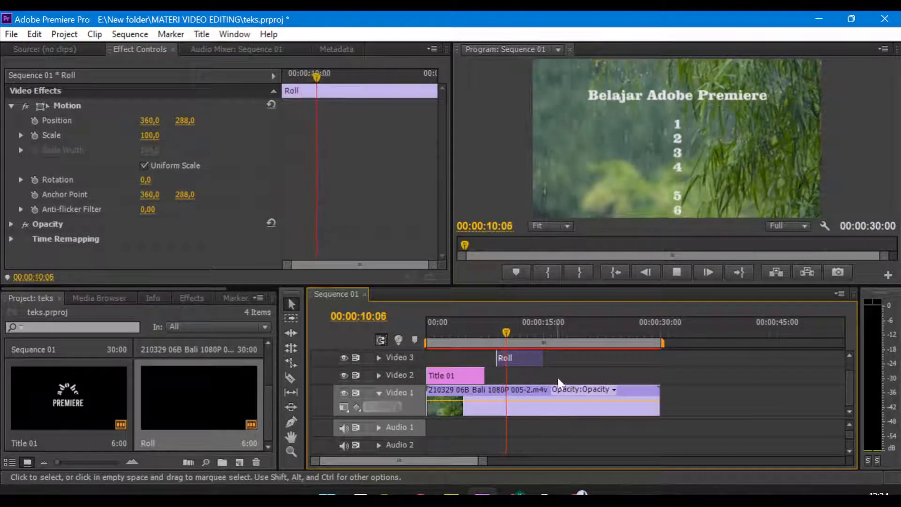
{"action": "key", "text": "space"}
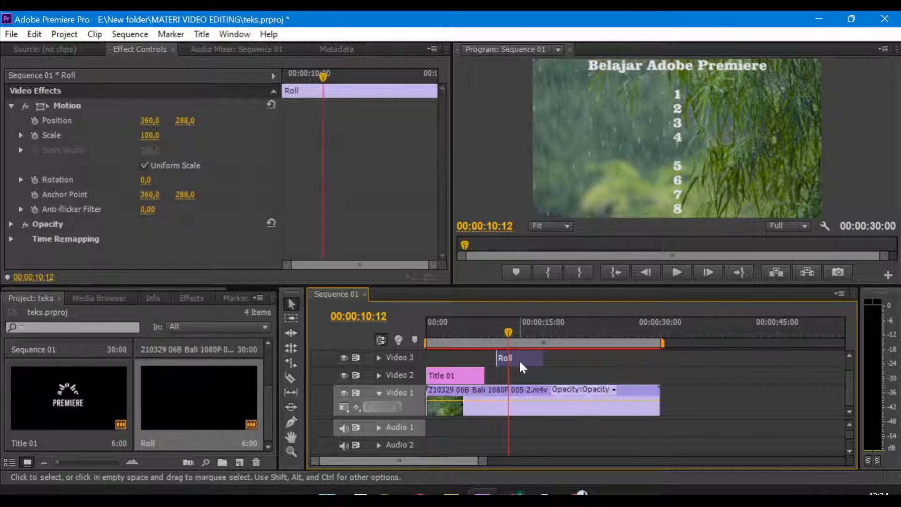
Trim the Roll clip's end to 00:00:13:05, a duration of 00:00:04:07, and play it to check the rolling speed.
{"action": "left_click_drag", "start_coordinate": [542, 357], "coordinate": [500, 333]}
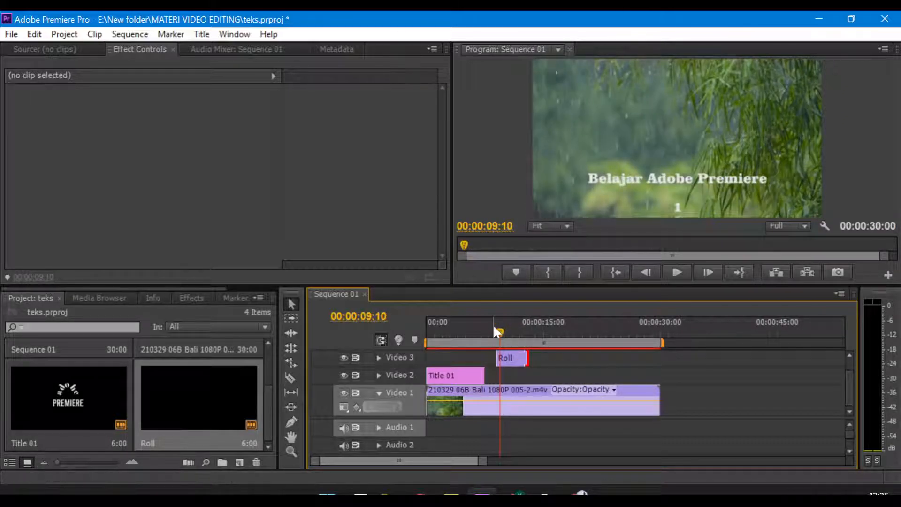
{"action": "left_click", "coordinate": [511, 357]}
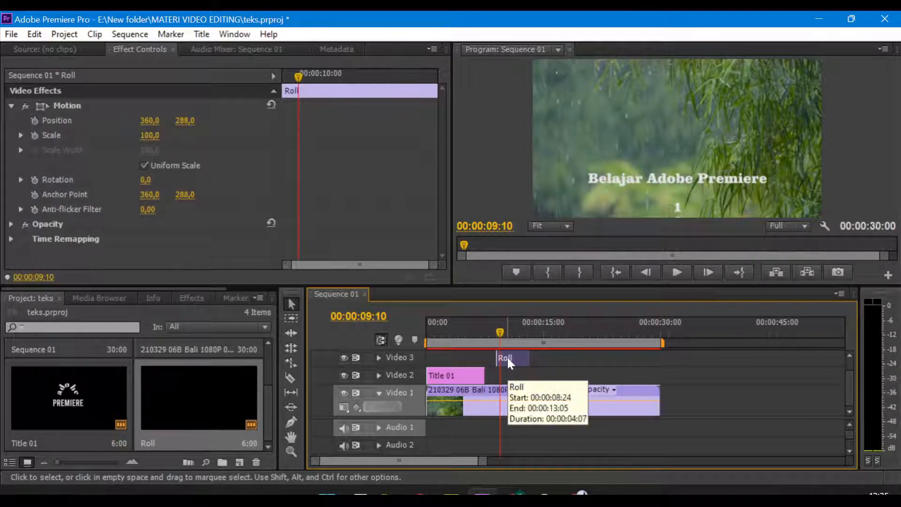
{"action": "left_click", "coordinate": [545, 358]}
{"action": "left_click", "coordinate": [518, 358]}
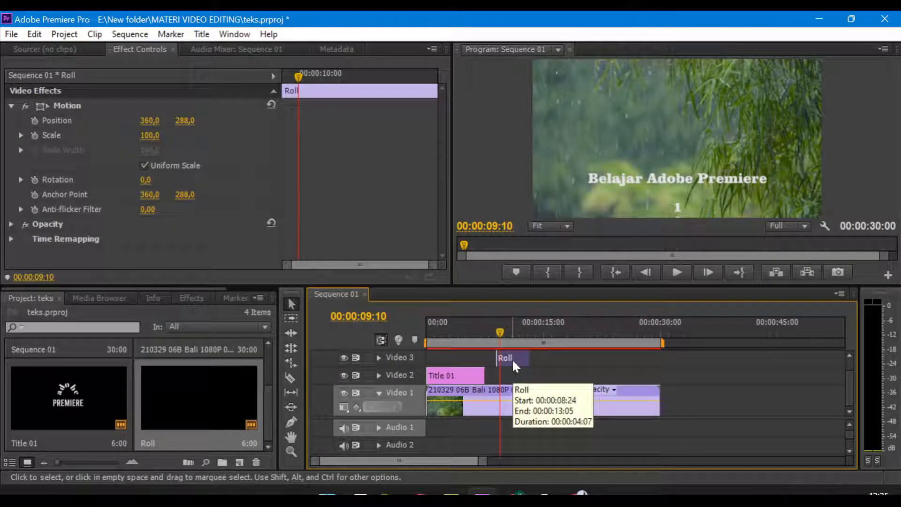
{"action": "left_click", "coordinate": [498, 328]}
{"action": "key", "text": "space"}
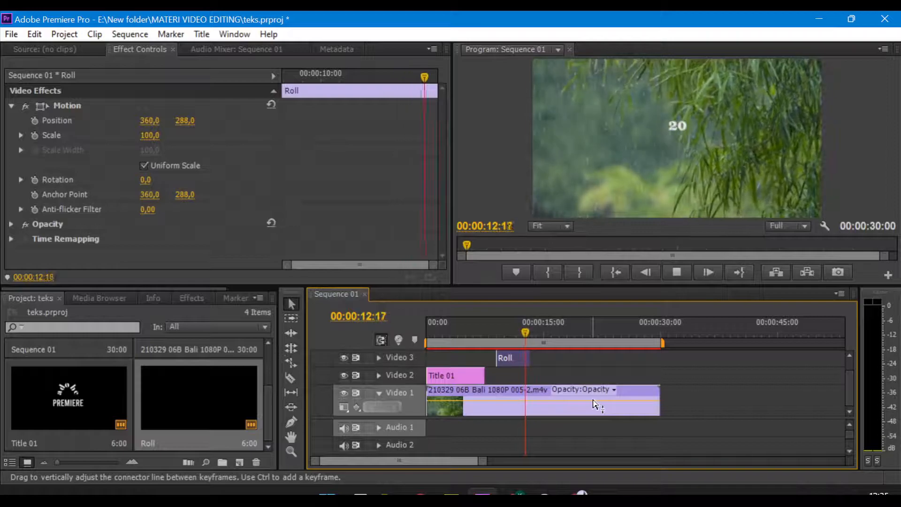
{"action": "key", "text": "space"}
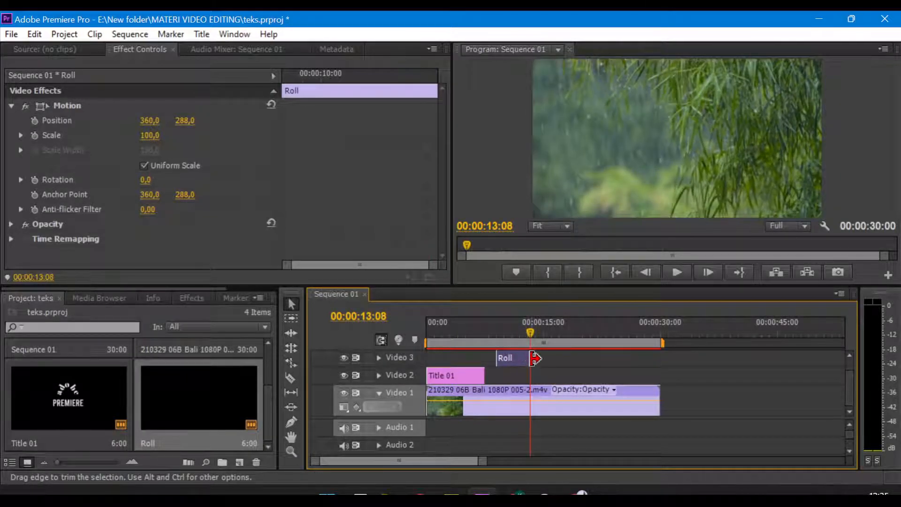
Extend the Roll clip's end to about 18 seconds on the timeline and play it to check the slower roll.
{"action": "left_click", "coordinate": [535, 358]}
{"action": "left_click_drag", "start_coordinate": [535, 358], "coordinate": [567, 358]}
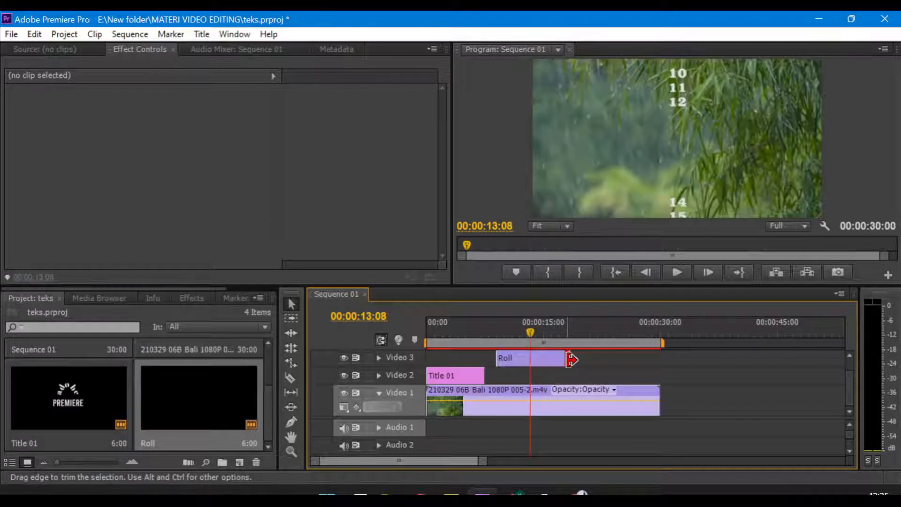
{"action": "left_click", "coordinate": [497, 334]}
{"action": "left_click_drag", "start_coordinate": [497, 336], "coordinate": [491, 334]}
{"action": "key", "text": "space"}
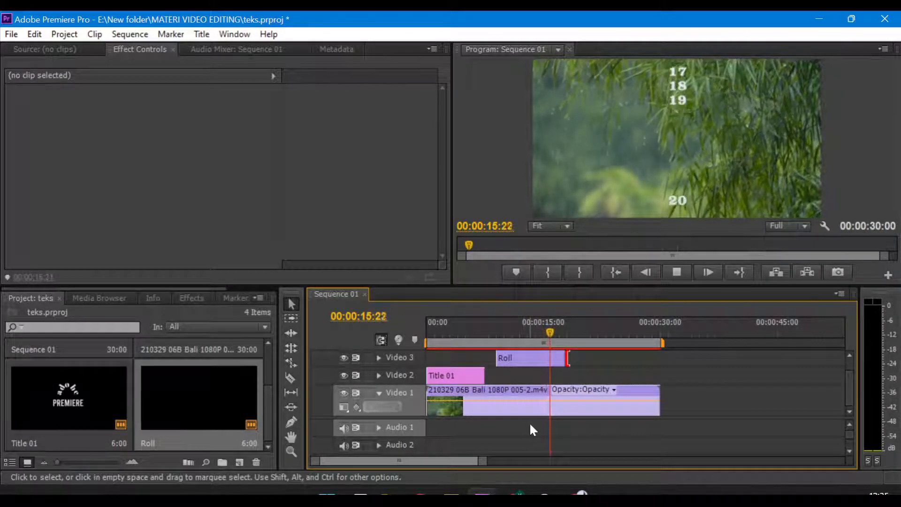
{"action": "key", "text": "space"}
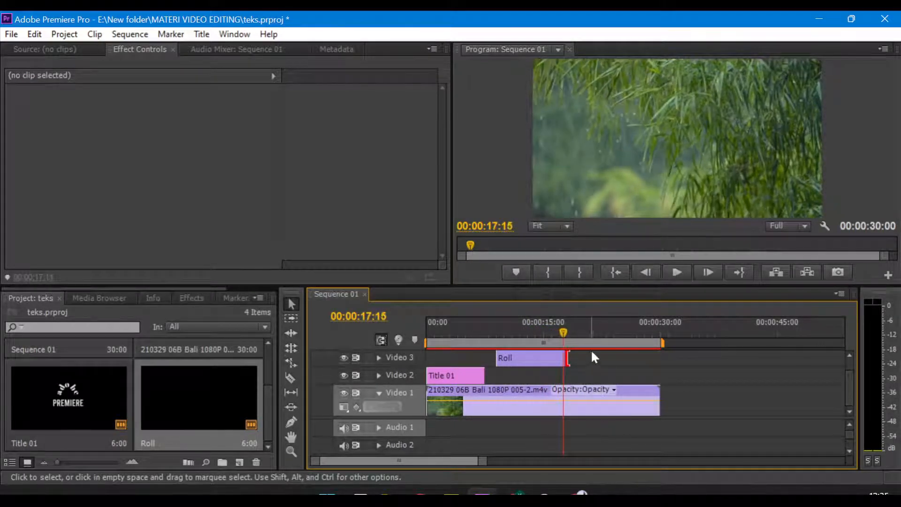
Shorten the Roll clip to end at about 11.5 seconds on the timeline and play it to check the faster roll.
{"action": "left_click", "coordinate": [567, 358]}
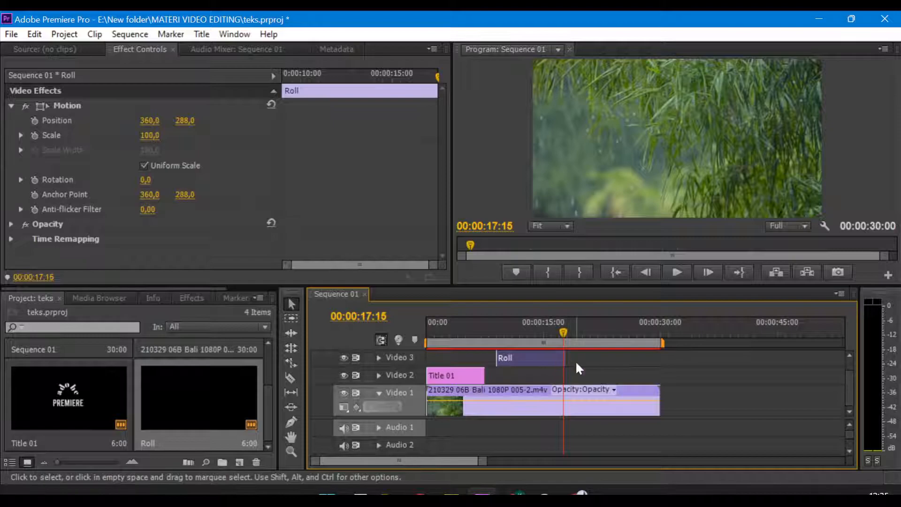
{"action": "left_click_drag", "start_coordinate": [569, 355], "coordinate": [512, 363]}
{"action": "left_click", "coordinate": [493, 330]}
{"action": "key", "text": "space"}
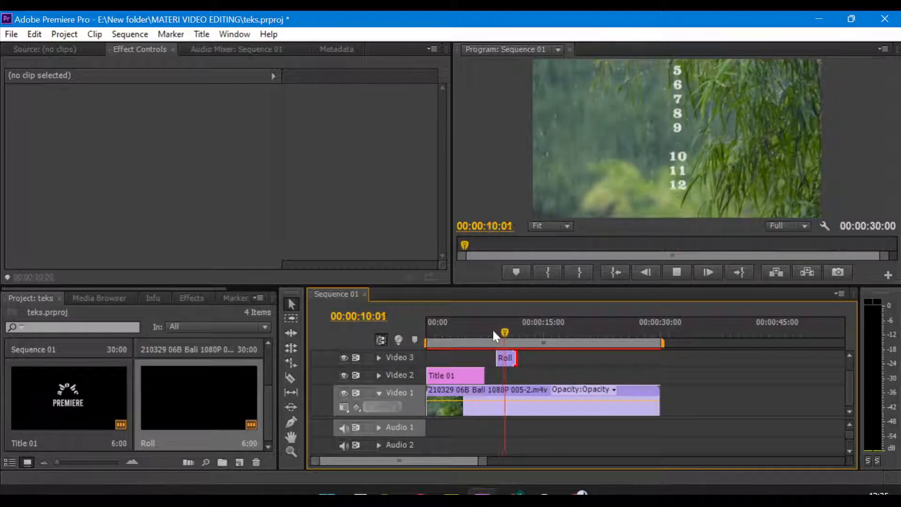
{"action": "key", "text": "space"}
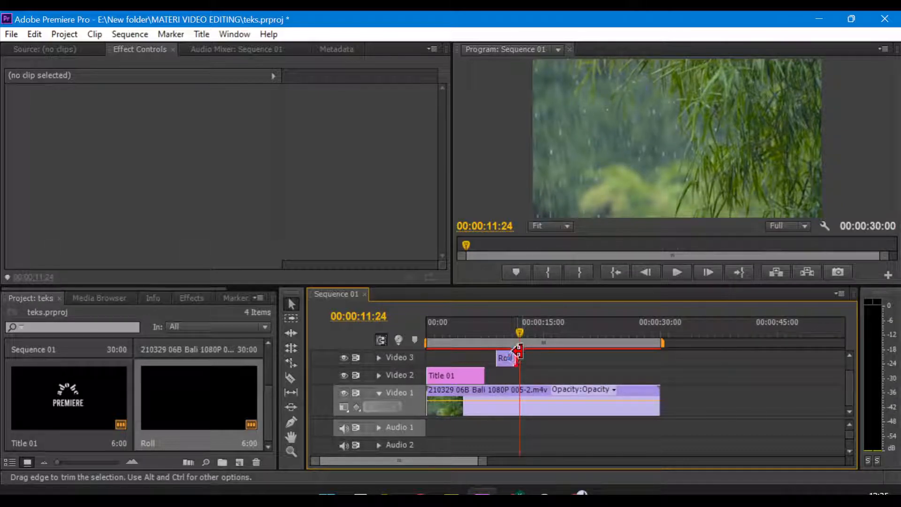
Extend the Roll clip on Video 3 to end at about 15 seconds on the timeline.
{"action": "left_click_drag", "start_coordinate": [511, 358], "coordinate": [546, 358]}
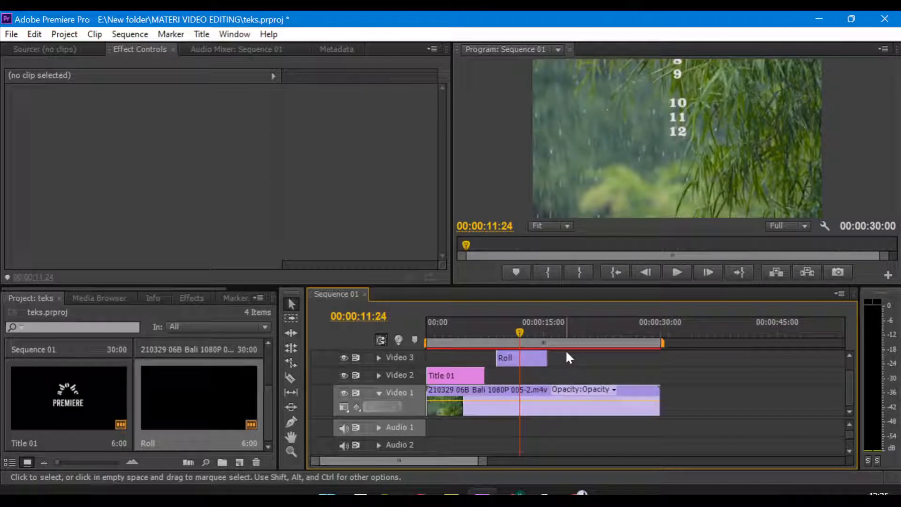
Move the playhead to 00:00:17:02 and create a default crawl title named Crawl.
{"action": "left_click_drag", "start_coordinate": [518, 335], "coordinate": [559, 334]}
{"action": "left_click", "coordinate": [203, 34]}
{"action": "mouse_move", "coordinate": [212, 54]}
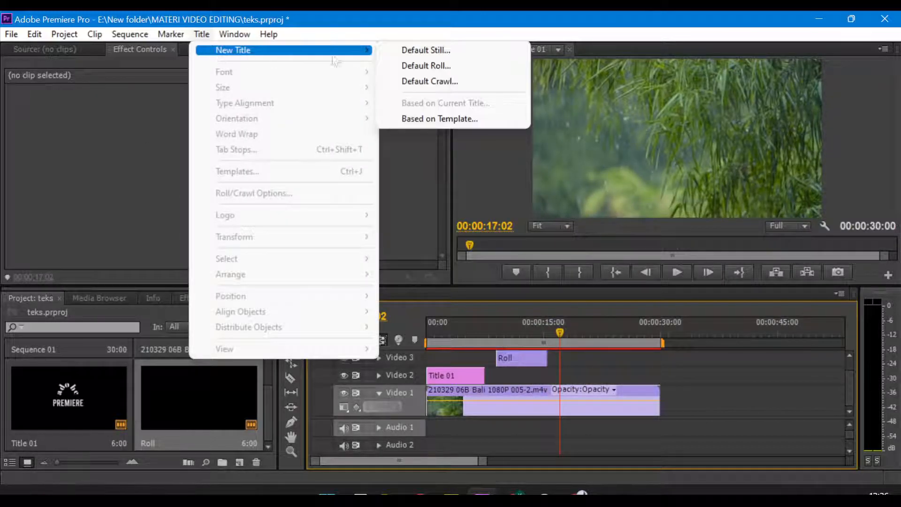
{"action": "left_click", "coordinate": [423, 82]}
{"action": "type", "text": "Crawl"}
{"action": "key", "text": "Return"}
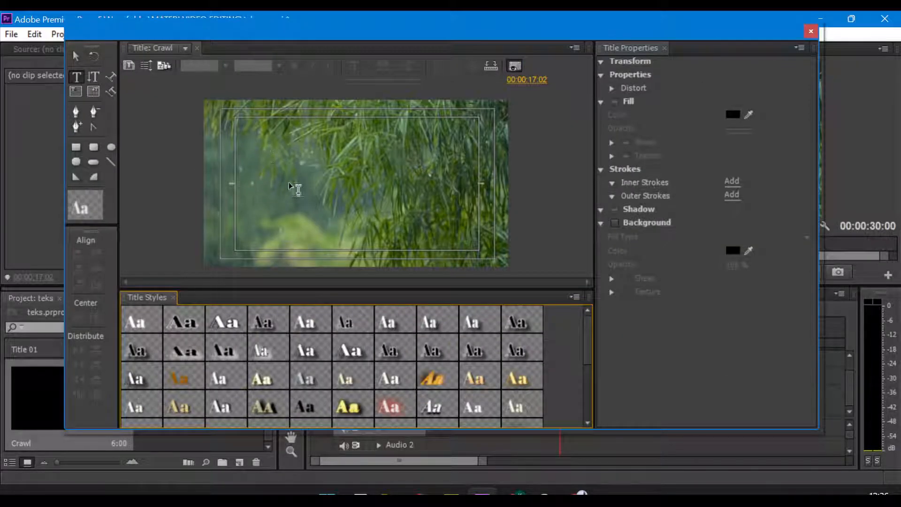
Add the text "Materi Adobe Premiere" to the lower part of the Crawl title.
{"action": "left_click", "coordinate": [76, 56]}
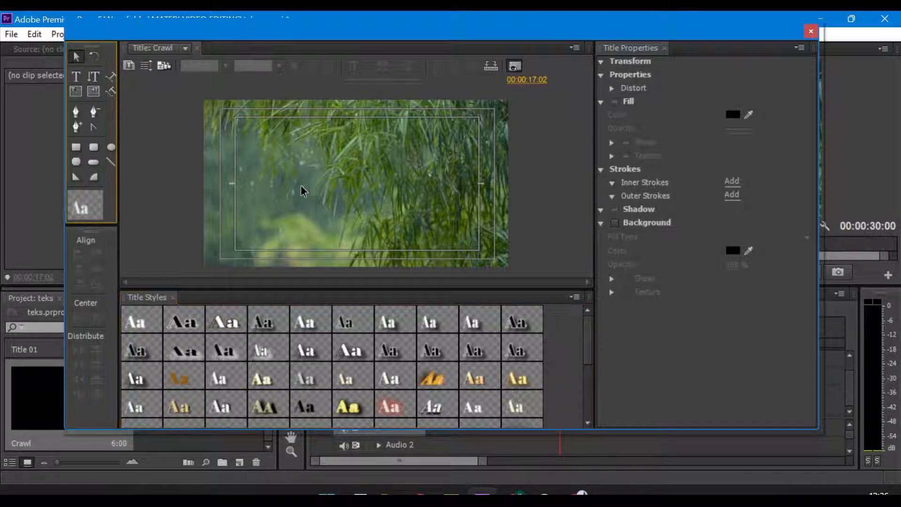
{"action": "left_click", "coordinate": [76, 76]}
{"action": "left_click", "coordinate": [297, 211]}
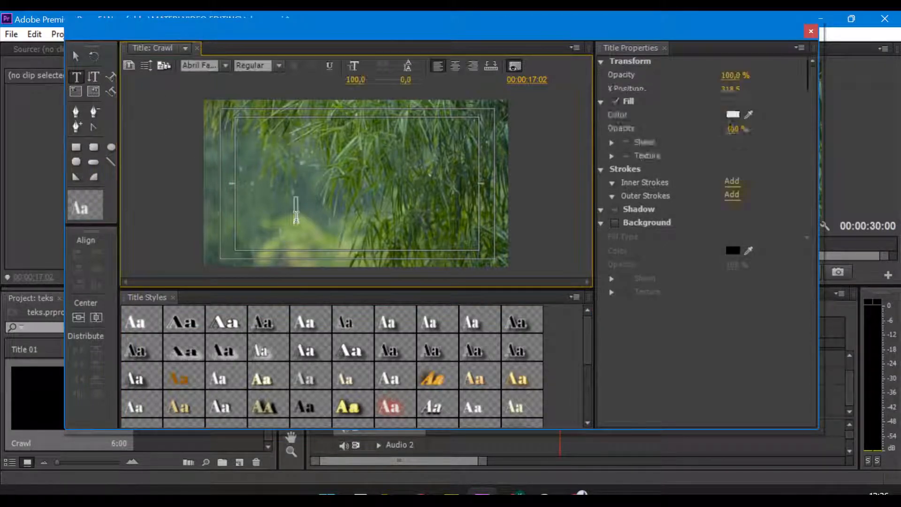
{"action": "left_click_drag", "start_coordinate": [402, 27], "coordinate": [392, 46]}
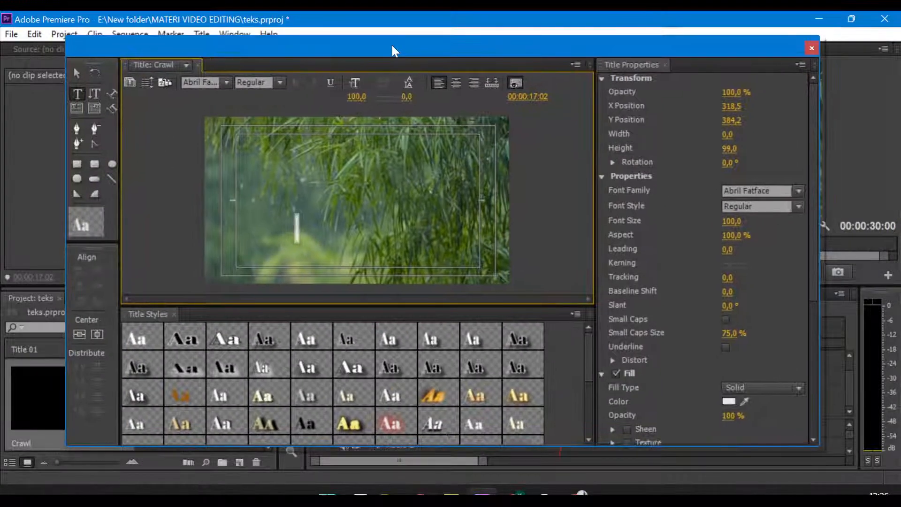
{"action": "type", "text": "M"}
{"action": "key", "text": "BackSpace"}
{"action": "type", "text": "Materi Ad"}
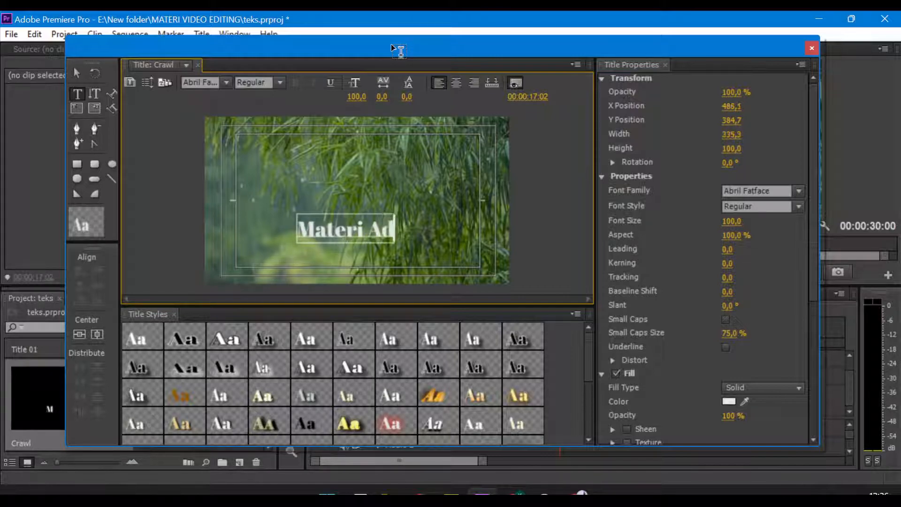
{"action": "type", "text": "obe Premiere"}
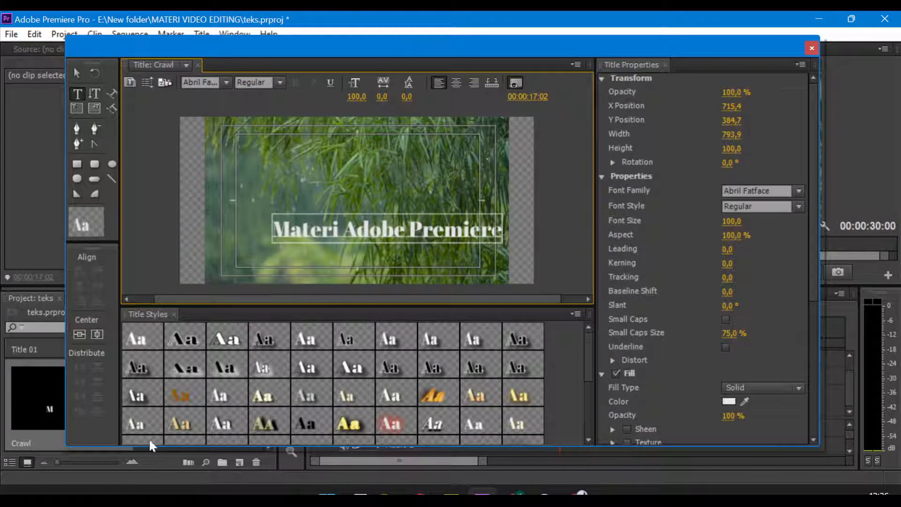
Move the "Materi Adobe Premiere" text lower in the frame and set its font size to 70.
{"action": "left_click", "coordinate": [77, 73]}
{"action": "left_click", "coordinate": [419, 230]}
{"action": "left_click_drag", "start_coordinate": [418, 230], "coordinate": [392, 250]}
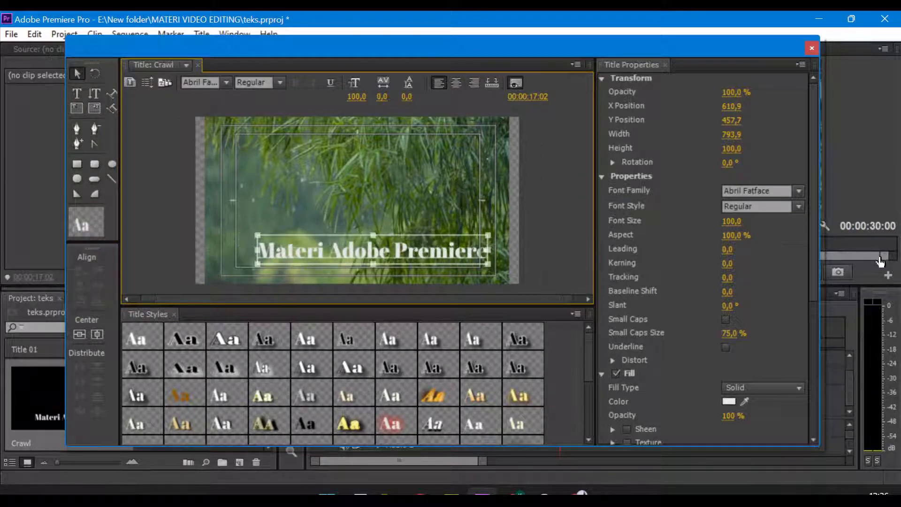
{"action": "left_click_drag", "start_coordinate": [744, 228], "coordinate": [752, 217]}
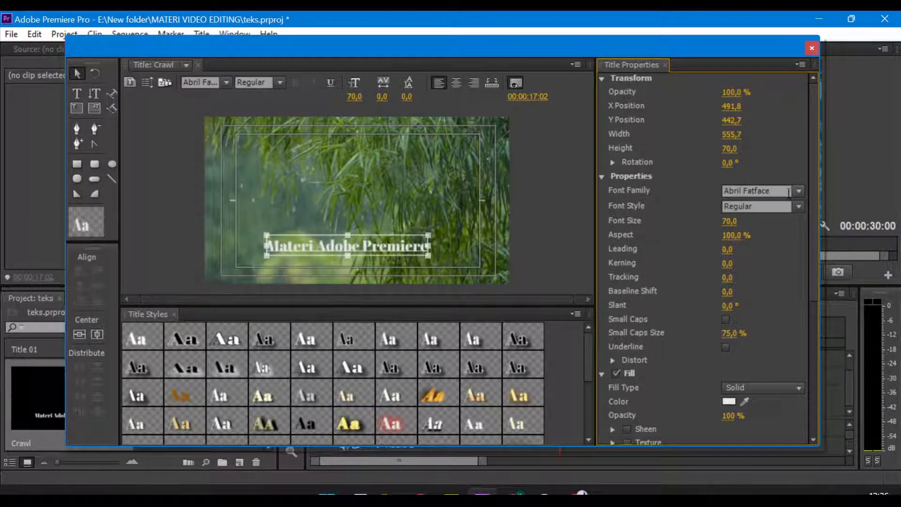
Set the text's font to GeoSlab703 MdCn BT and move it to the title's lower-left area, about X 405.9, Y 476.7.
{"action": "left_click", "coordinate": [799, 190]}
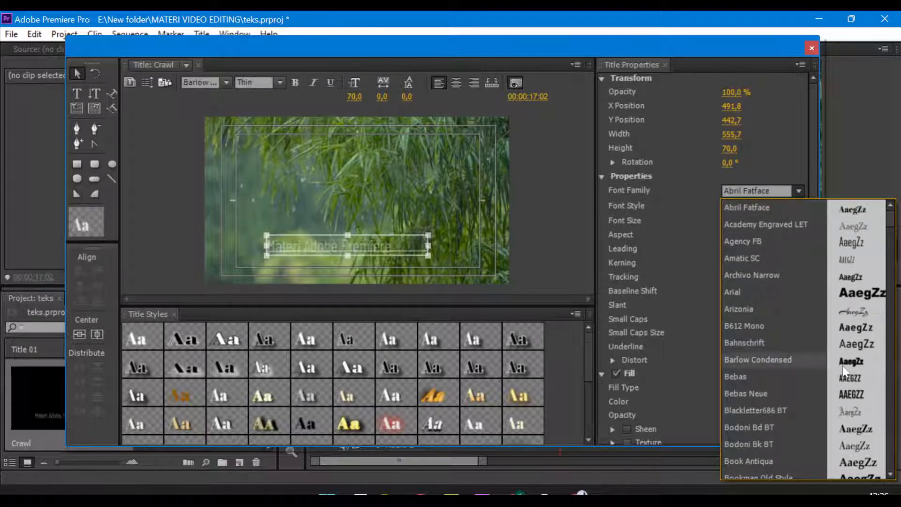
{"action": "scroll", "coordinate": [860, 317], "scroll_direction": "down", "scroll_amount": 4}
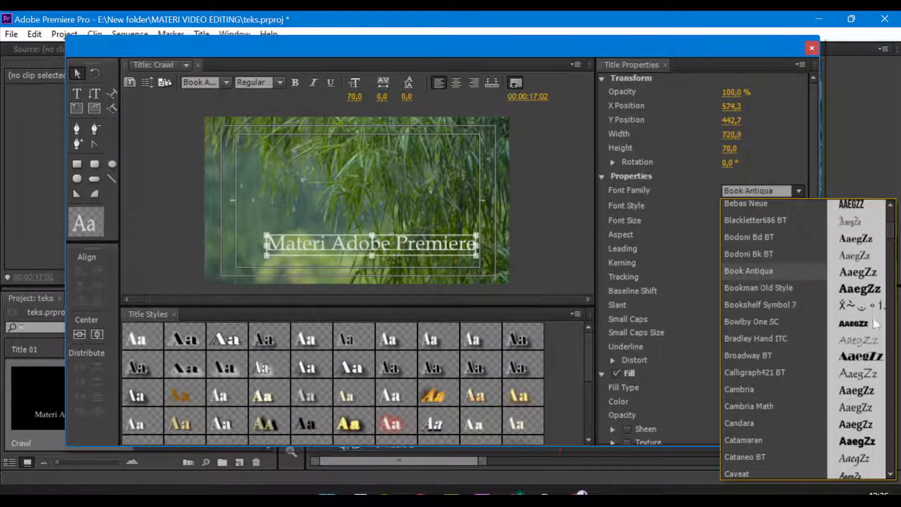
{"action": "scroll", "coordinate": [814, 391], "scroll_direction": "down", "scroll_amount": 1}
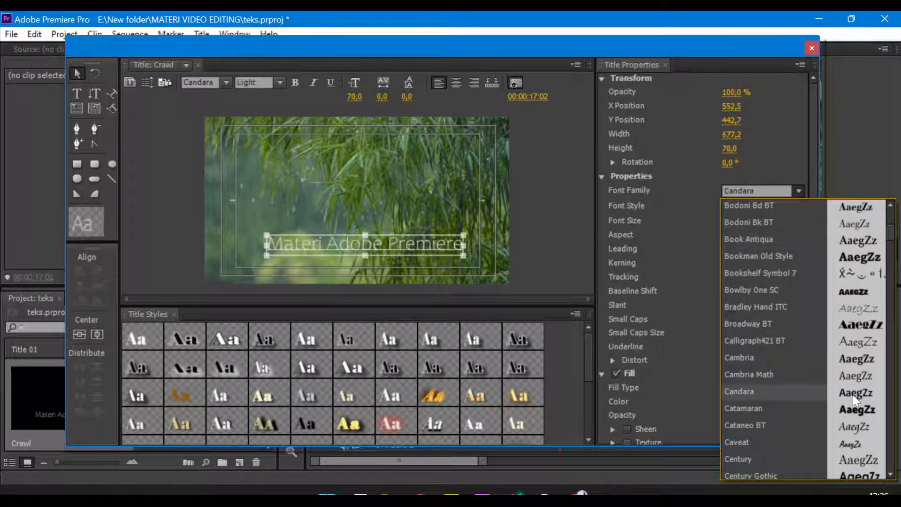
{"action": "scroll", "coordinate": [859, 401], "scroll_direction": "down", "scroll_amount": 4}
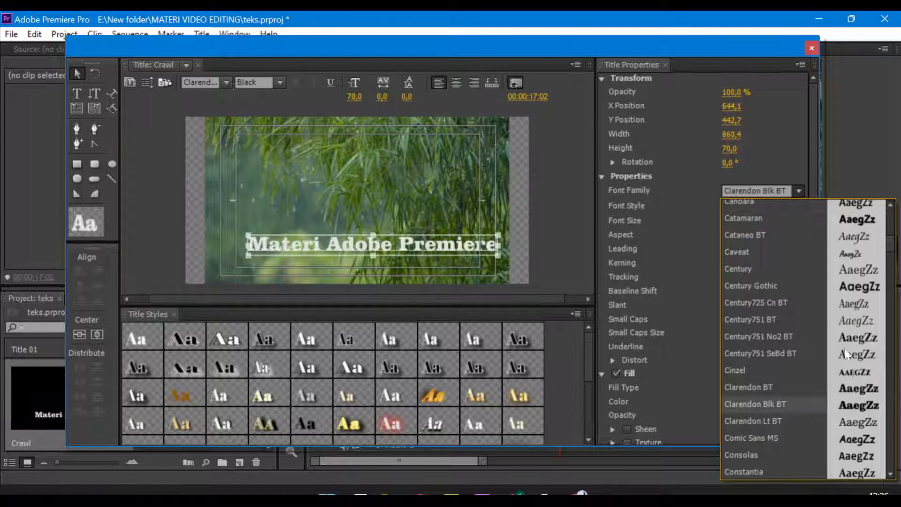
{"action": "scroll", "coordinate": [847, 350], "scroll_direction": "down", "scroll_amount": 8}
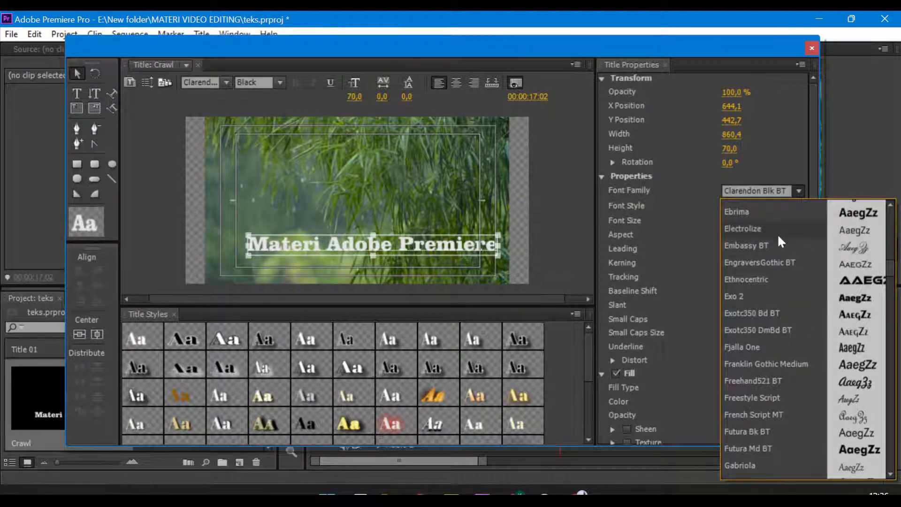
{"action": "scroll", "coordinate": [781, 398], "scroll_direction": "down", "scroll_amount": 2}
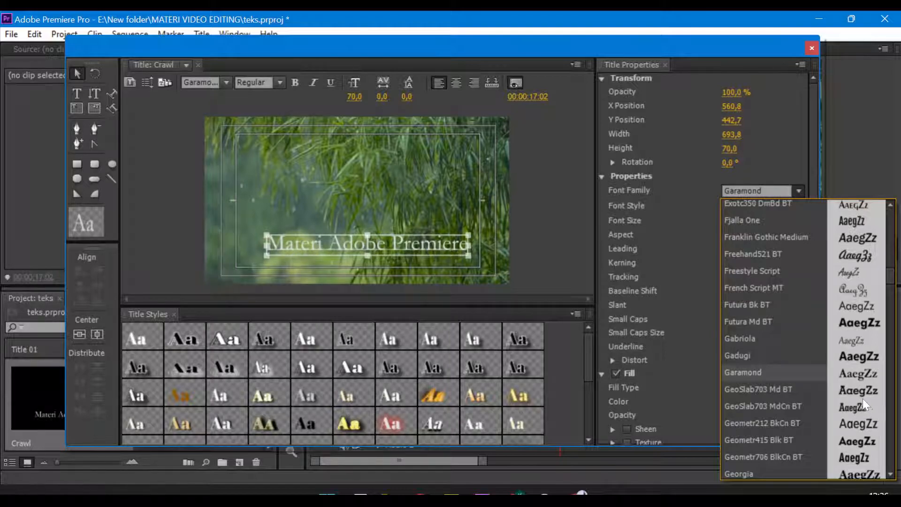
{"action": "scroll", "coordinate": [860, 398], "scroll_direction": "down", "scroll_amount": 4}
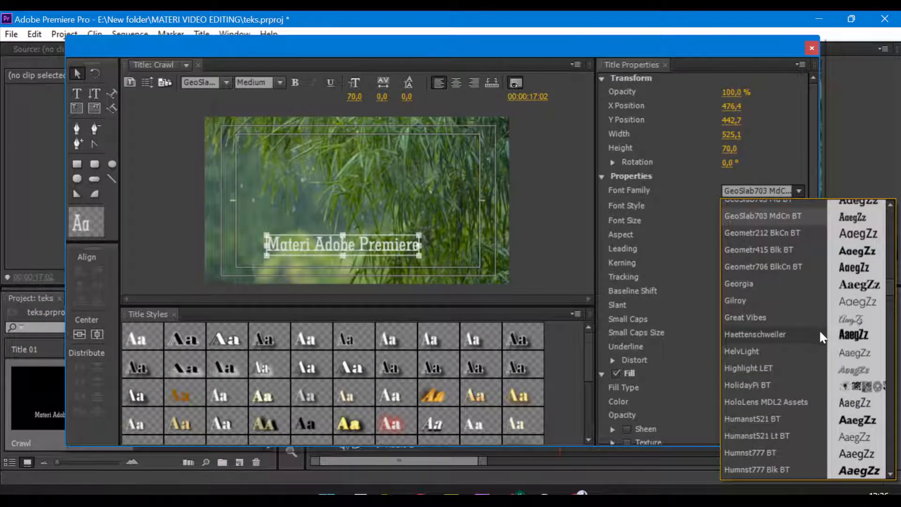
{"action": "left_click_drag", "start_coordinate": [378, 249], "coordinate": [356, 258]}
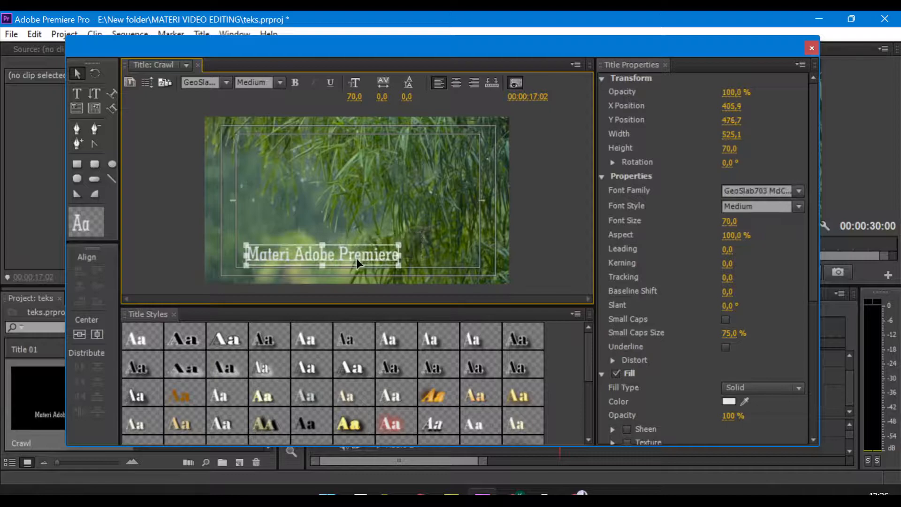
Try dark red, bright red (FF0000) and magenta as the text's fill color.
{"action": "left_click", "coordinate": [733, 402]}
{"action": "left_click", "coordinate": [428, 271]}
{"action": "left_click", "coordinate": [593, 177]}
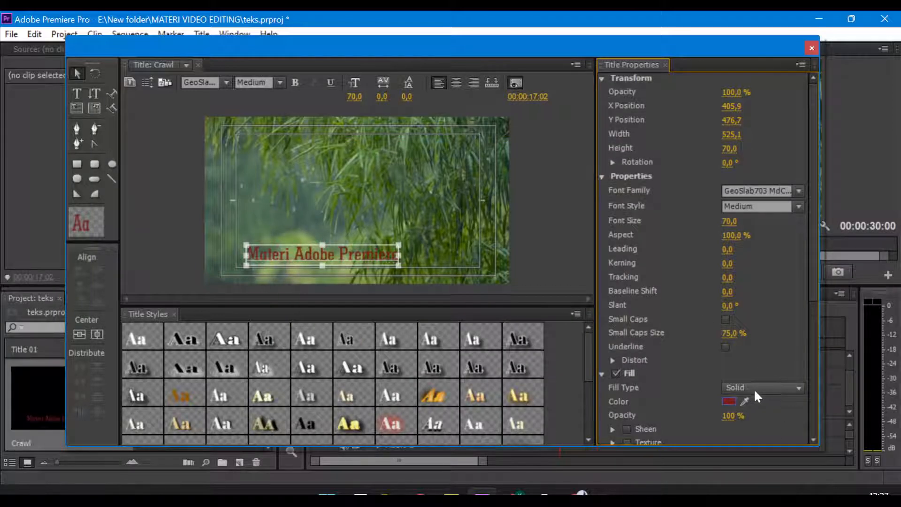
{"action": "left_click", "coordinate": [728, 401]}
{"action": "left_click_drag", "start_coordinate": [410, 322], "coordinate": [477, 371]}
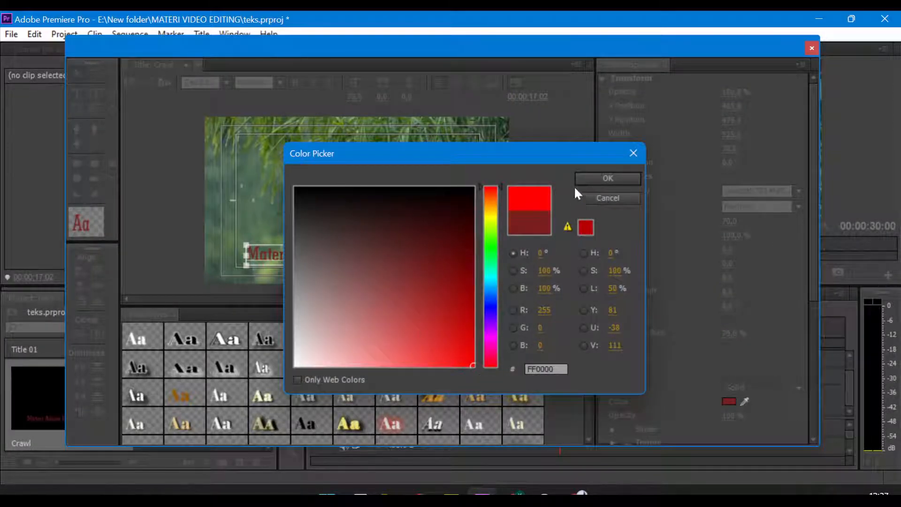
{"action": "left_click", "coordinate": [596, 178]}
{"action": "left_click", "coordinate": [729, 401]}
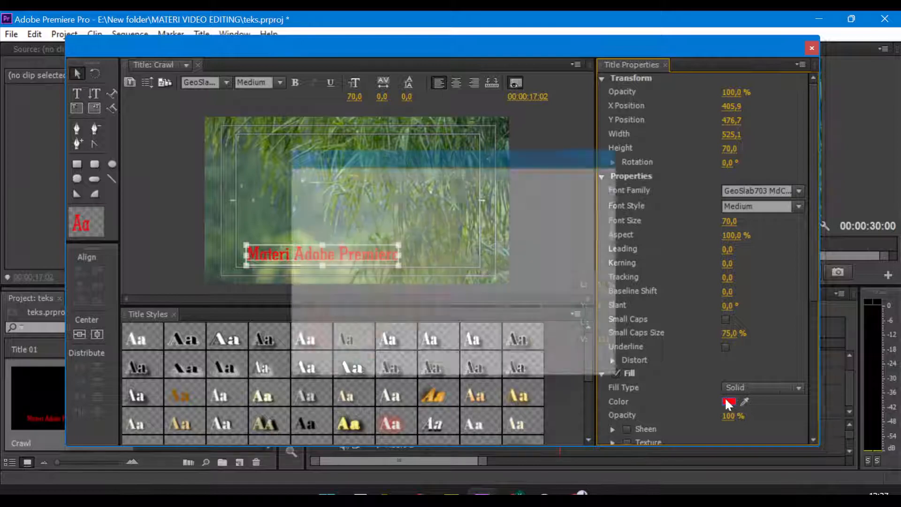
{"action": "left_click_drag", "start_coordinate": [498, 258], "coordinate": [499, 336]}
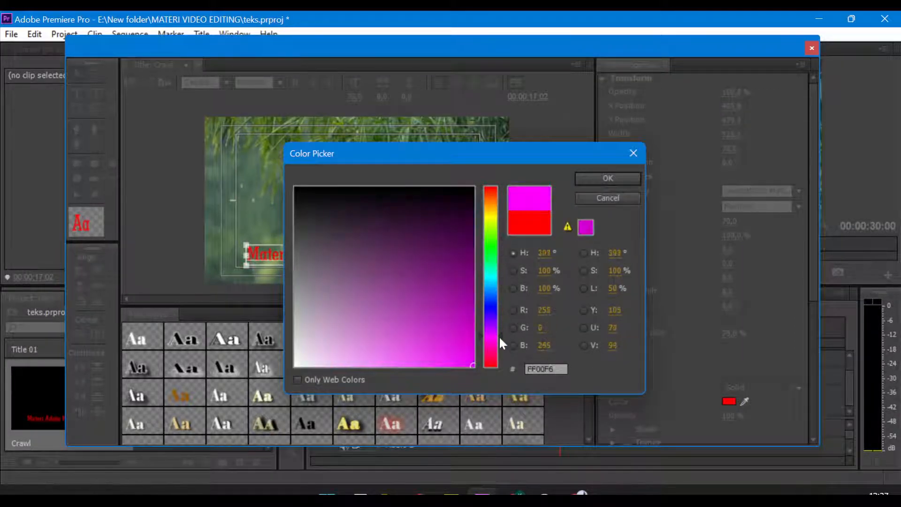
{"action": "left_click", "coordinate": [599, 179]}
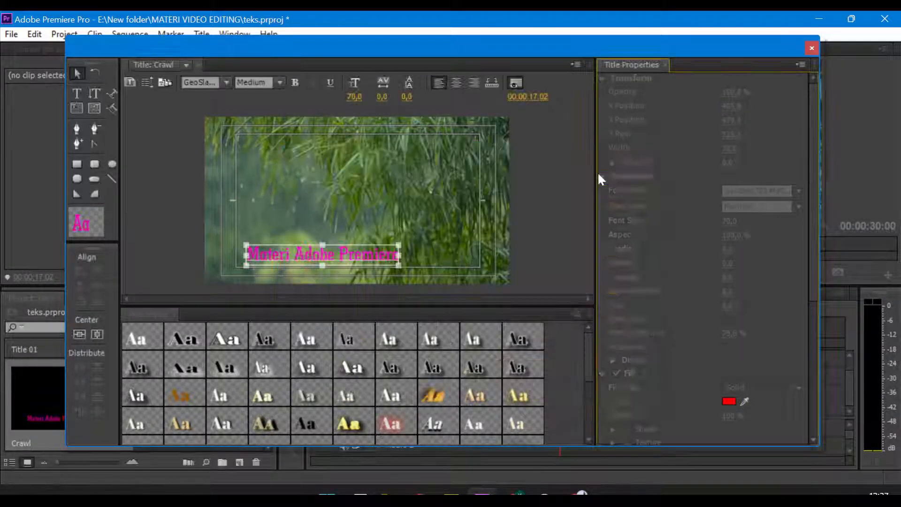
Set the text's fill color to white (FEFEFE).
{"action": "left_click", "coordinate": [738, 400]}
{"action": "left_click_drag", "start_coordinate": [329, 348], "coordinate": [230, 371]}
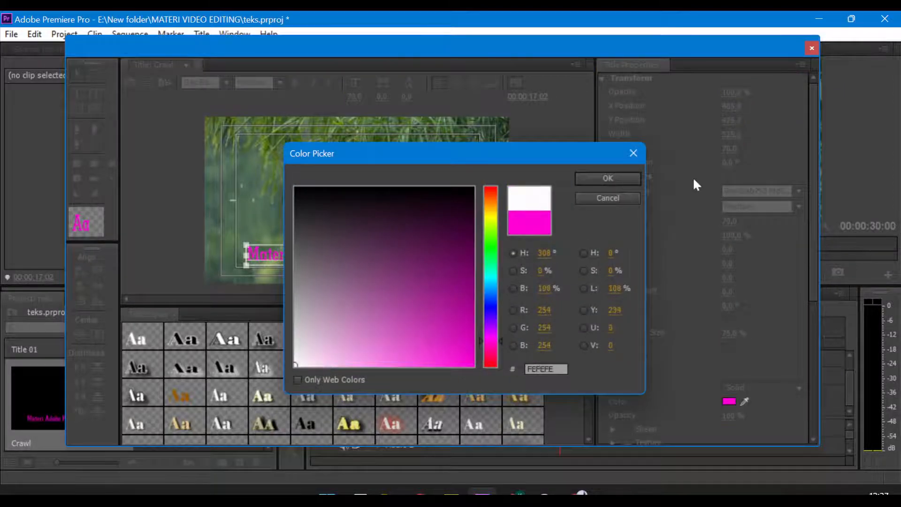
{"action": "left_click", "coordinate": [620, 178]}
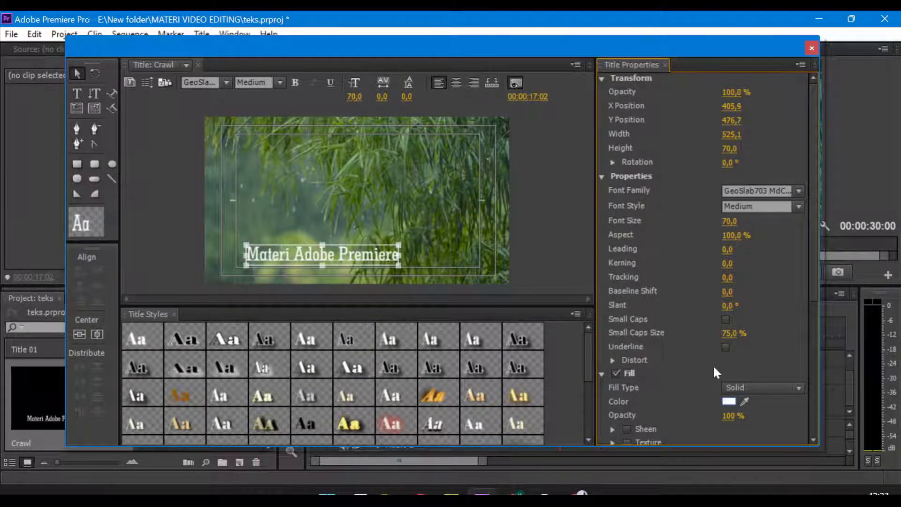
Add a black Edge outer stroke to the text and set its size to 13.
{"action": "scroll", "coordinate": [702, 366], "scroll_direction": "down", "scroll_amount": 3}
{"action": "left_click_drag", "start_coordinate": [816, 254], "coordinate": [816, 327]}
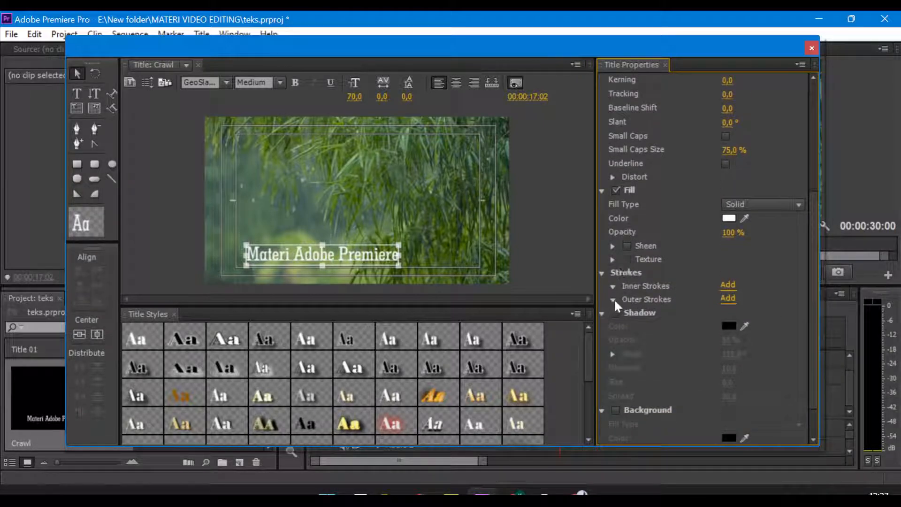
{"action": "left_click", "coordinate": [729, 298]}
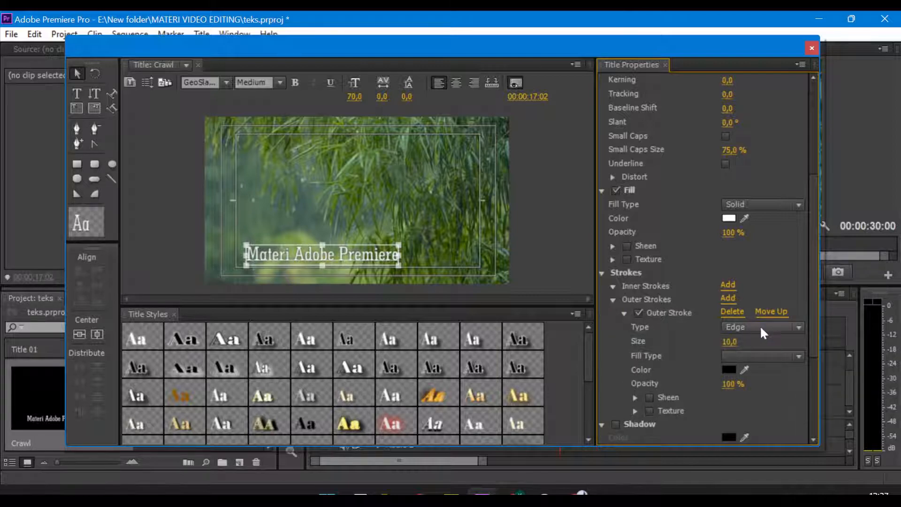
{"action": "left_click_drag", "start_coordinate": [729, 342], "coordinate": [736, 342]}
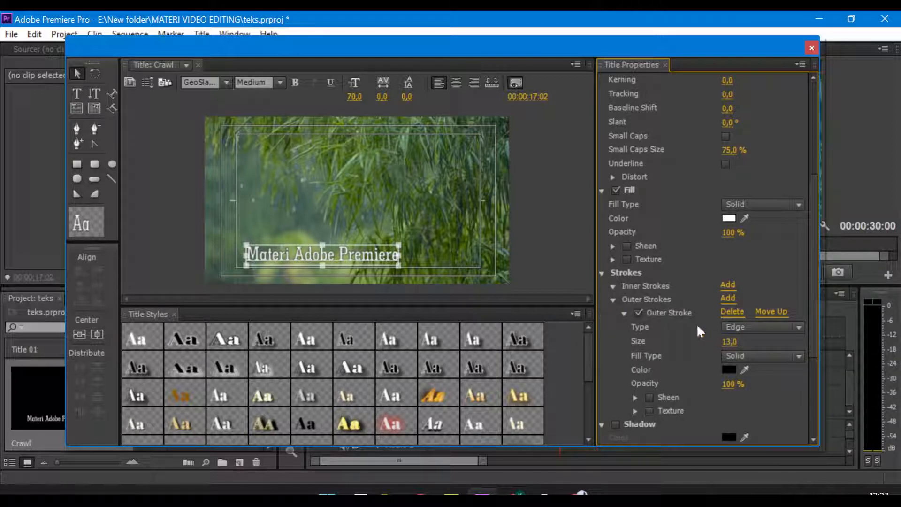
Turn off the outer stroke on the Crawl title's text and enable a shadow with a distance of 2,0.
{"action": "left_click", "coordinate": [639, 313]}
{"action": "scroll", "coordinate": [661, 413], "scroll_direction": "down", "scroll_amount": 1}
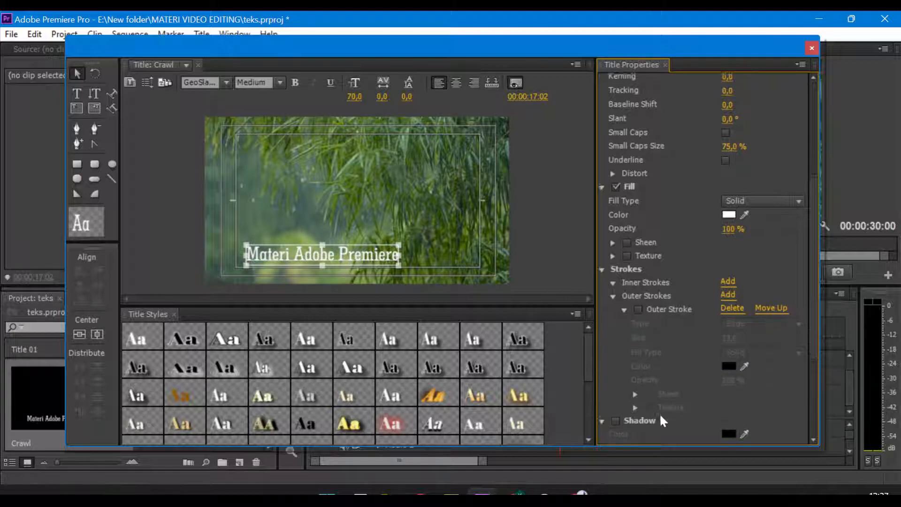
{"action": "left_click", "coordinate": [616, 417]}
{"action": "scroll", "coordinate": [708, 358], "scroll_direction": "down", "scroll_amount": 3}
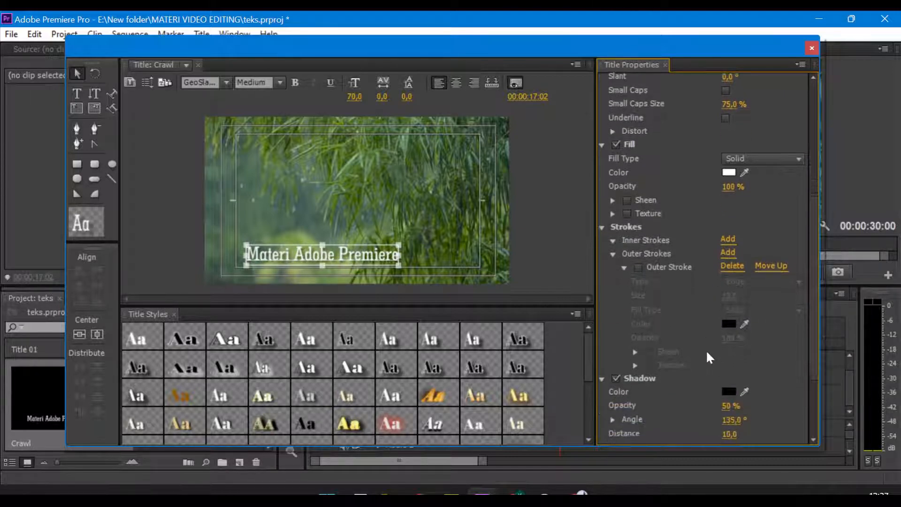
{"action": "scroll", "coordinate": [710, 358], "scroll_direction": "down", "scroll_amount": 1}
{"action": "left_click_drag", "start_coordinate": [734, 423], "coordinate": [726, 423]}
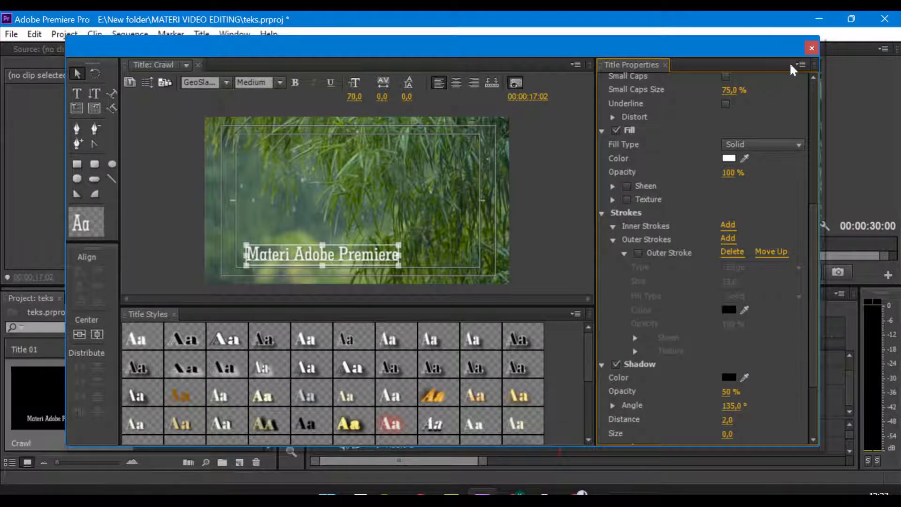
{"action": "left_click", "coordinate": [811, 48]}
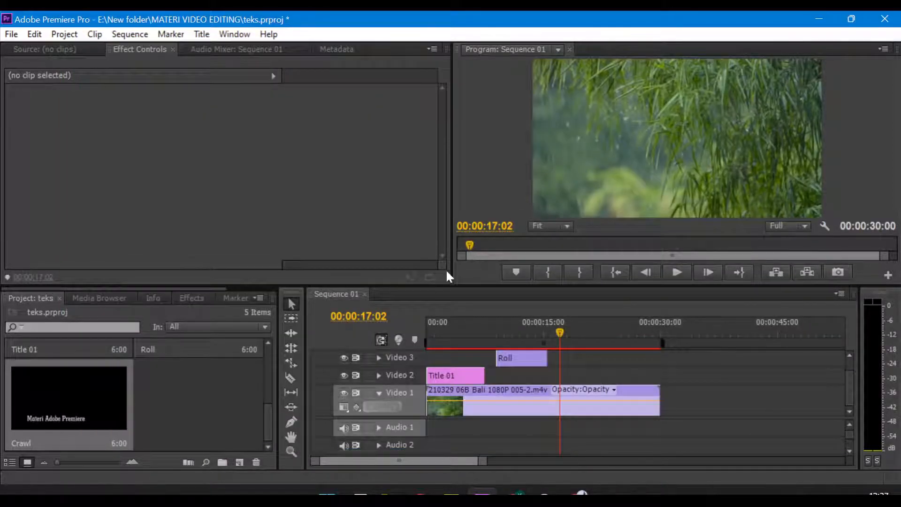
Place the Crawl title on the Video 3 track at 00:00:17:02, after the Roll clip.
{"action": "scroll", "coordinate": [141, 420], "scroll_direction": "up", "scroll_amount": 3}
{"action": "scroll", "coordinate": [113, 401], "scroll_direction": "down", "scroll_amount": 3}
{"action": "left_click_drag", "start_coordinate": [106, 384], "coordinate": [568, 360]}
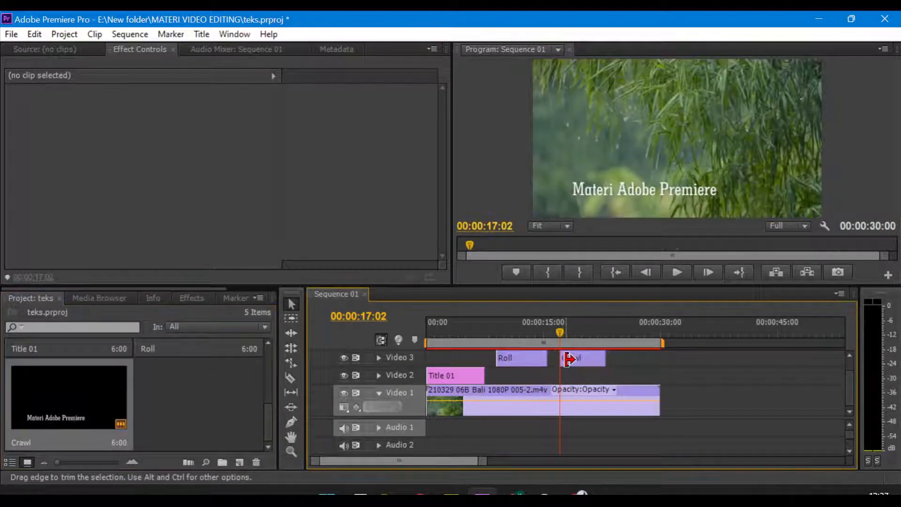
Set the Crawl title's Roll/Crawl timing to Start Off Screen and End Off Screen, keeping the Crawl Left type.
{"action": "double_click", "coordinate": [576, 357]}
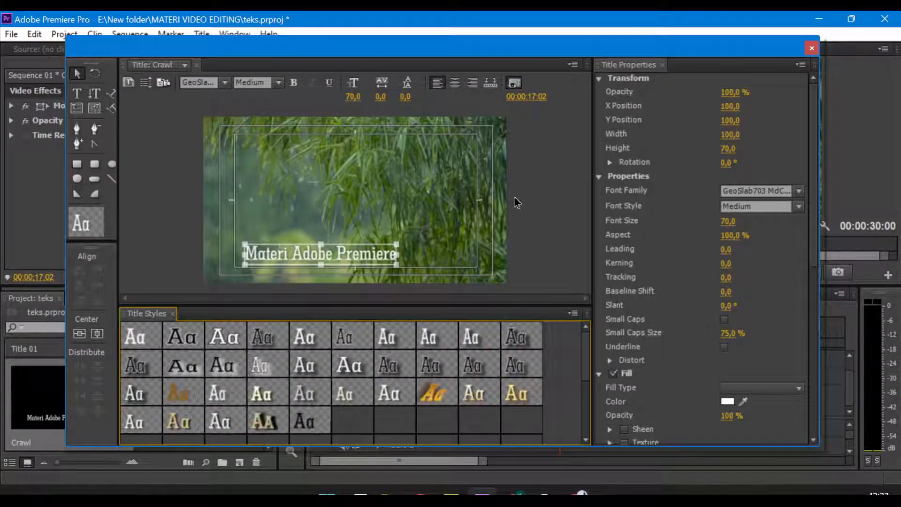
{"action": "left_click", "coordinate": [143, 86]}
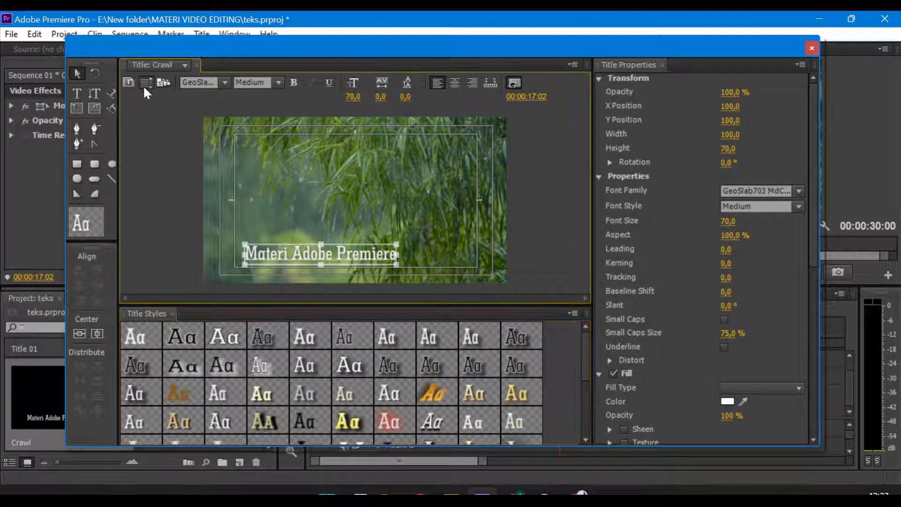
{"action": "left_click_drag", "start_coordinate": [454, 164], "coordinate": [345, 127]}
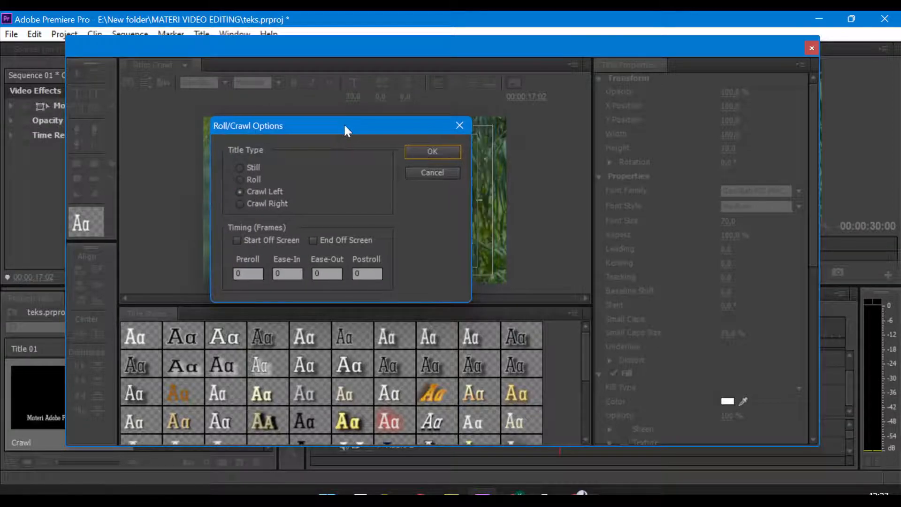
{"action": "left_click", "coordinate": [250, 239]}
{"action": "left_click", "coordinate": [321, 240]}
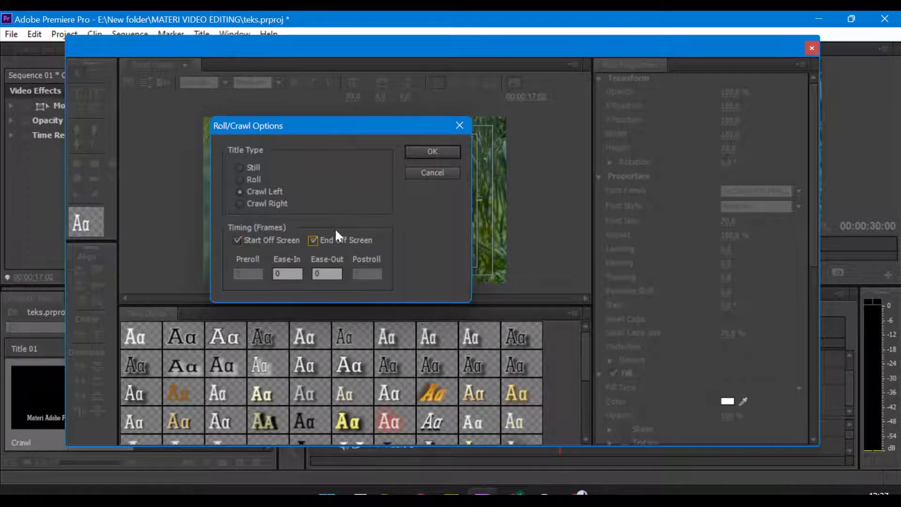
{"action": "left_click", "coordinate": [418, 152]}
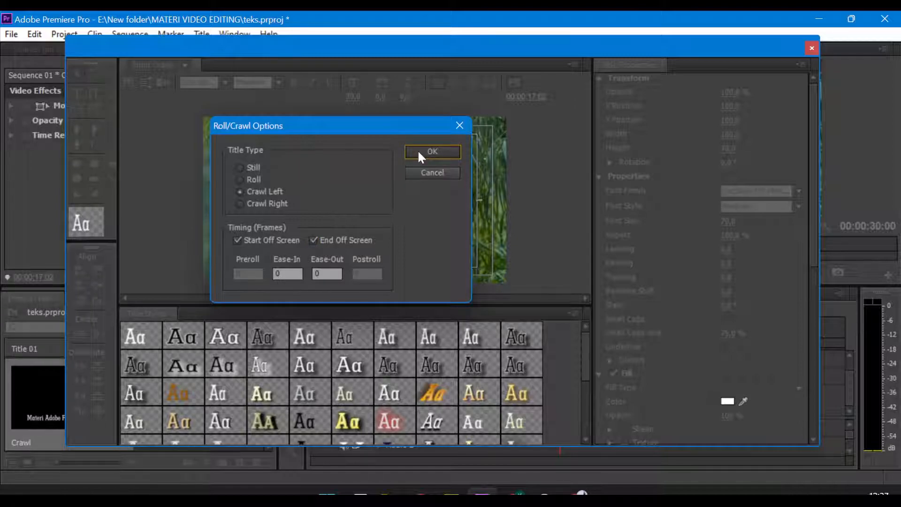
{"action": "left_click", "coordinate": [418, 153]}
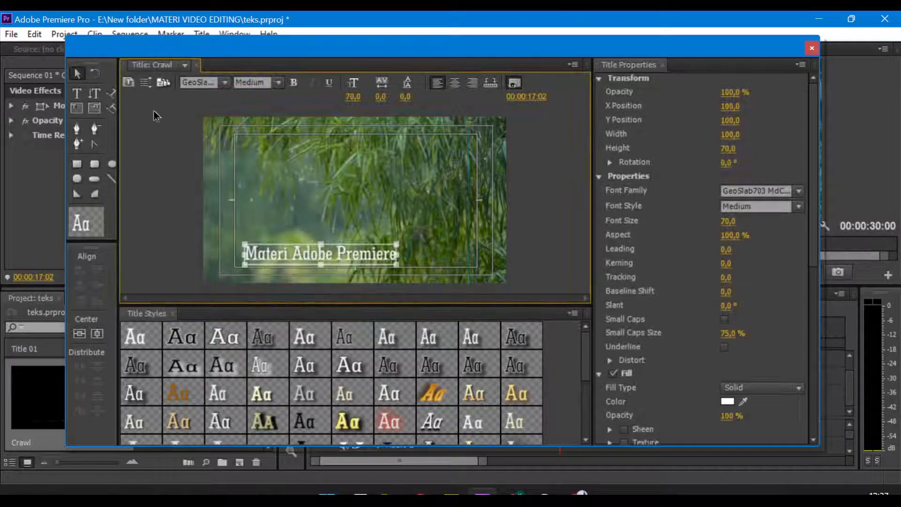
{"action": "left_click", "coordinate": [145, 82]}
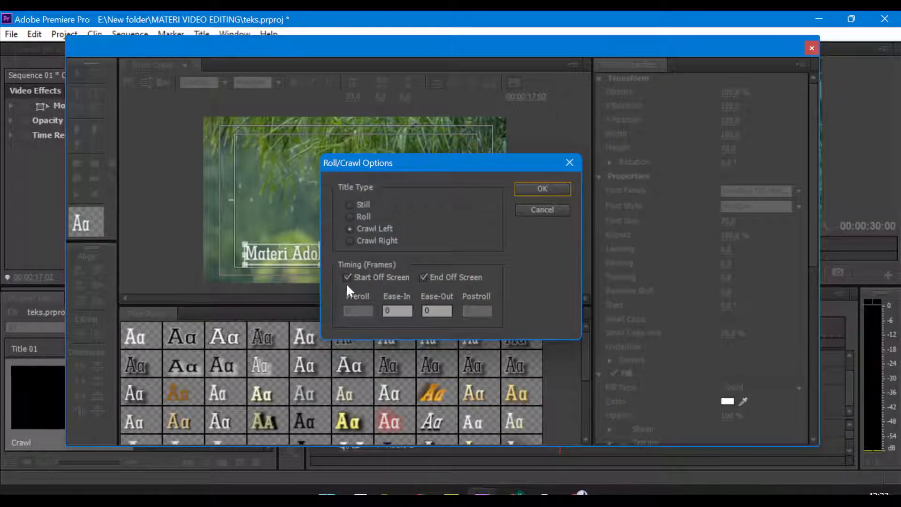
{"action": "left_click", "coordinate": [540, 189]}
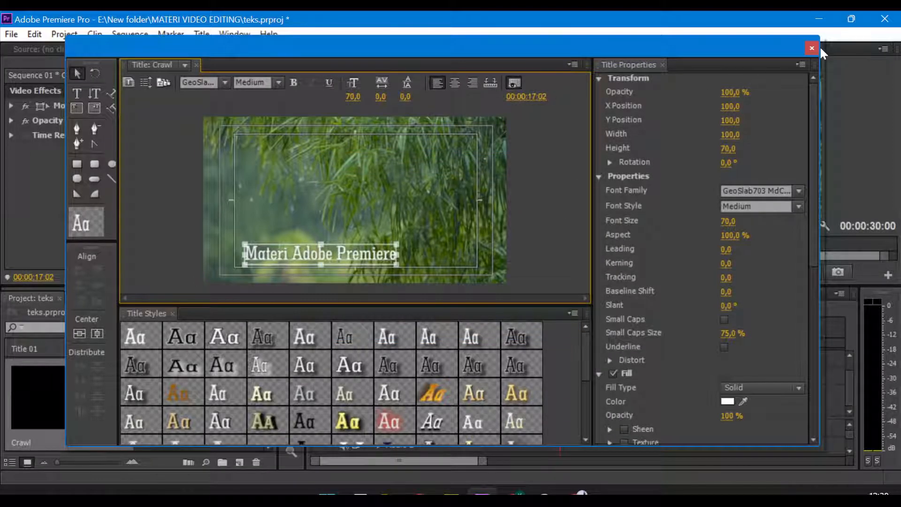
{"action": "left_click", "coordinate": [811, 48]}
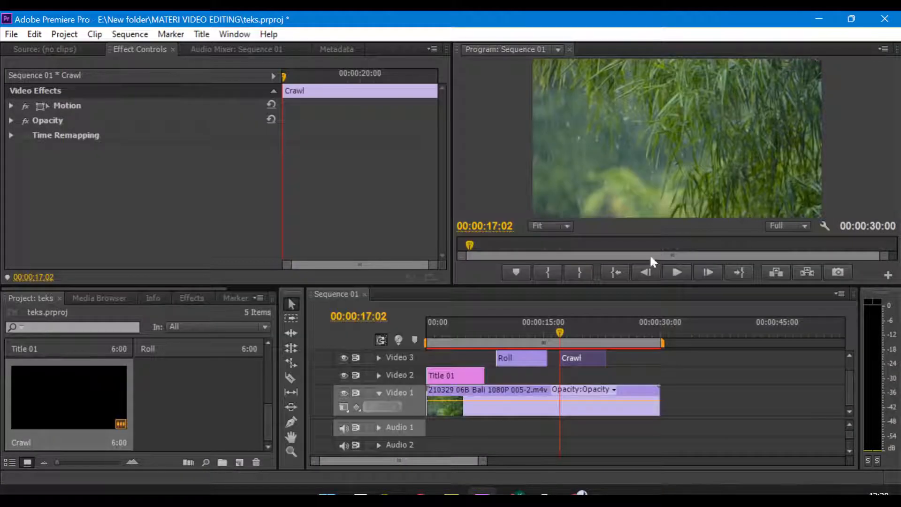
Preview the Crawl title's movement across the frame from 00:00:16:09 and compare it with the Roll title.
{"action": "left_click_drag", "start_coordinate": [559, 335], "coordinate": [553, 334]}
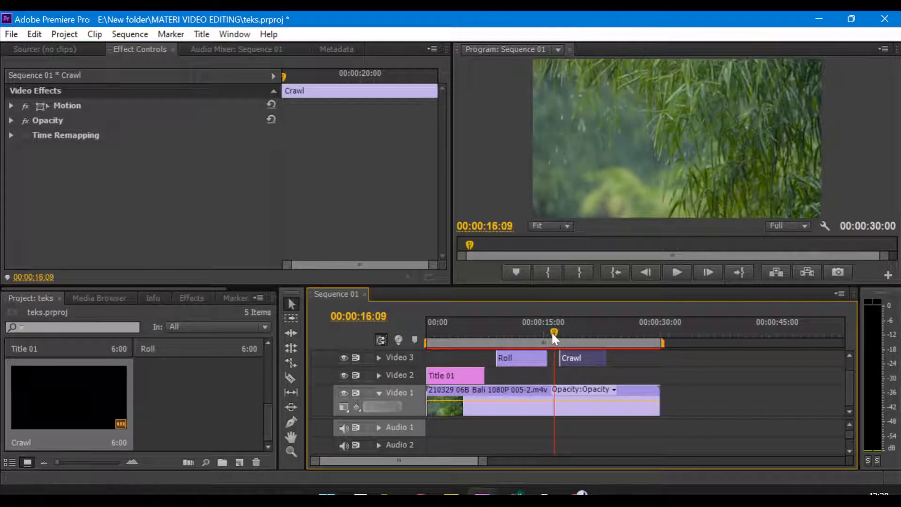
{"action": "key", "text": "space"}
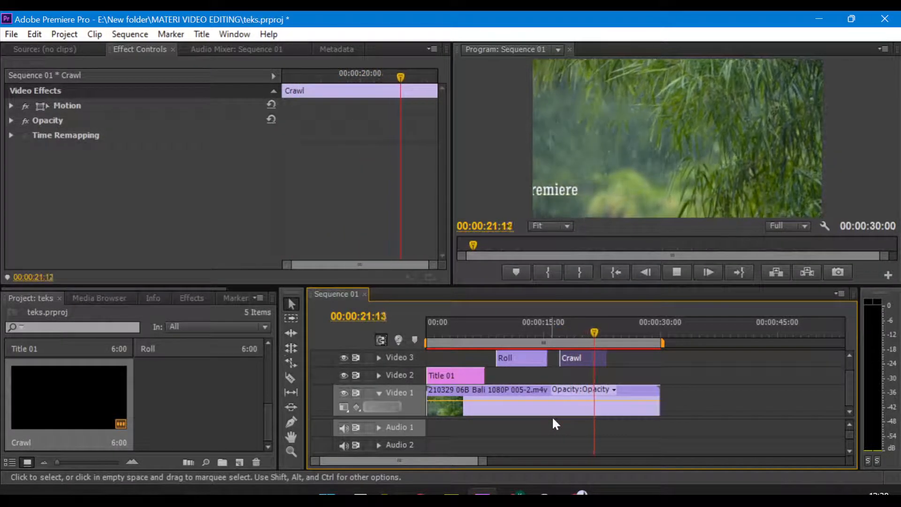
{"action": "key", "text": "space"}
{"action": "left_click", "coordinate": [568, 332]}
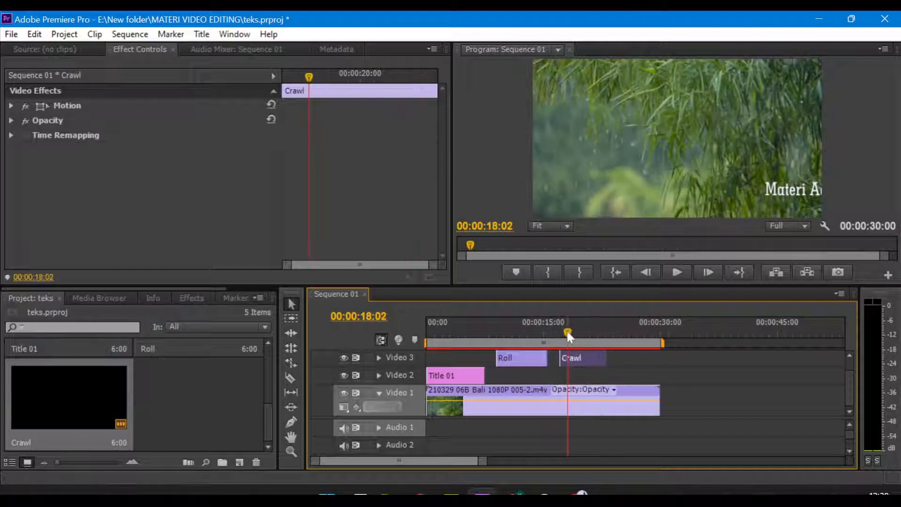
{"action": "left_click", "coordinate": [565, 333]}
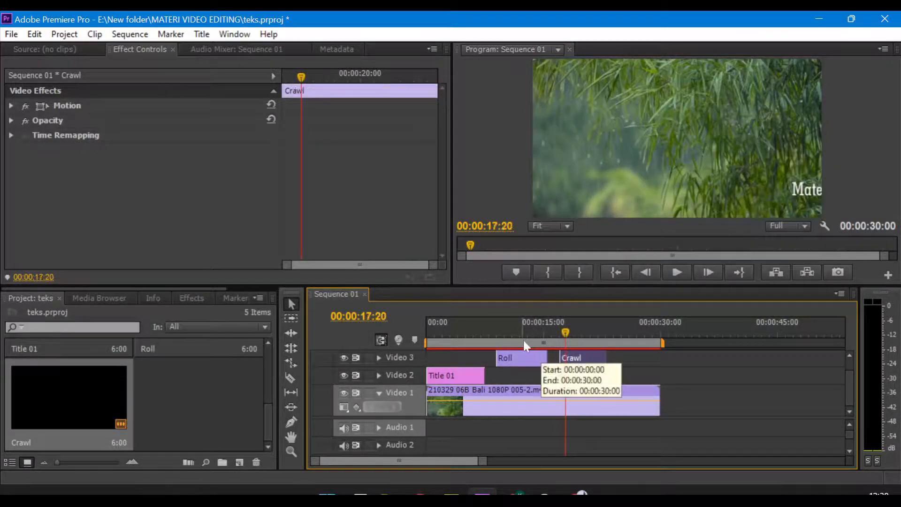
{"action": "mouse_move", "coordinate": [513, 323]}
{"action": "left_mouse_down"}
{"action": "mouse_move", "coordinate": [524, 332]}
{"action": "mouse_move", "coordinate": [501, 327]}
{"action": "mouse_move", "coordinate": [516, 328]}
{"action": "left_mouse_up"}
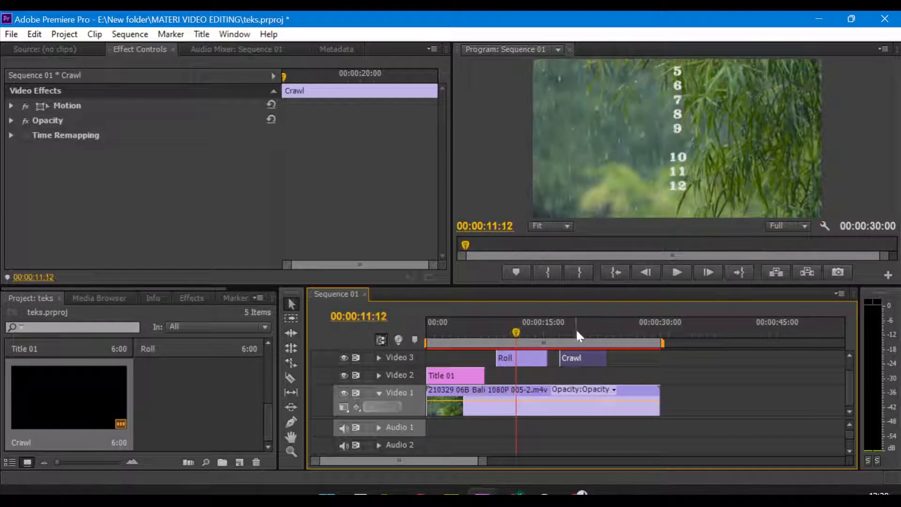
{"action": "left_click", "coordinate": [575, 330]}
{"action": "left_click", "coordinate": [557, 331]}
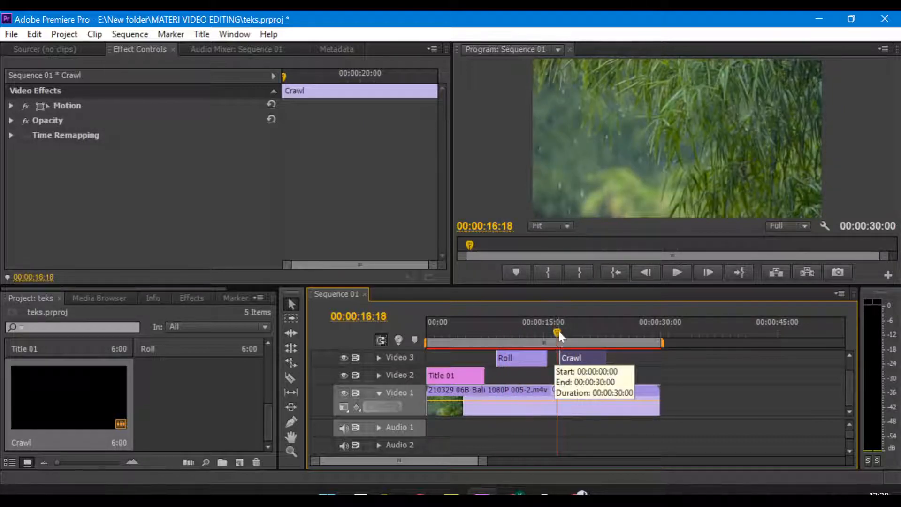
{"action": "left_click_drag", "start_coordinate": [559, 329], "coordinate": [568, 326]}
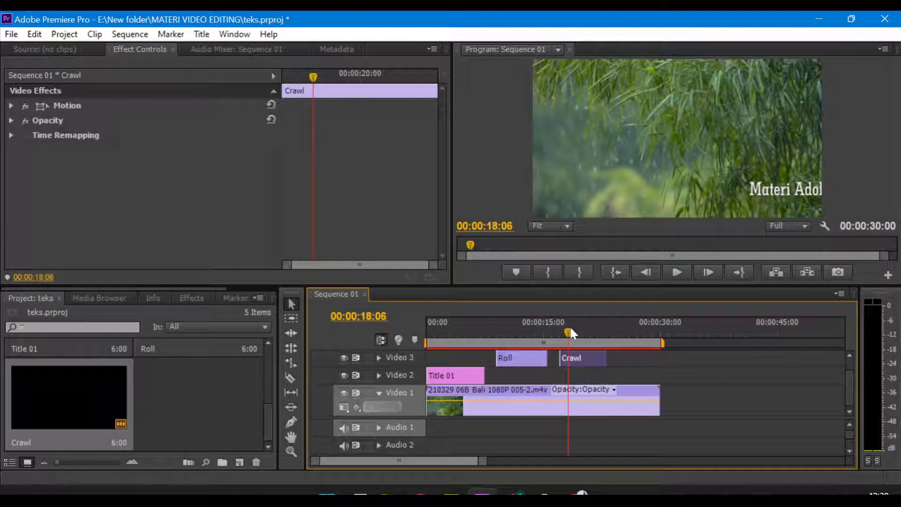
Review the Crawl title's direction choices in its Roll/Crawl options and close the title without changes.
{"action": "double_click", "coordinate": [587, 360]}
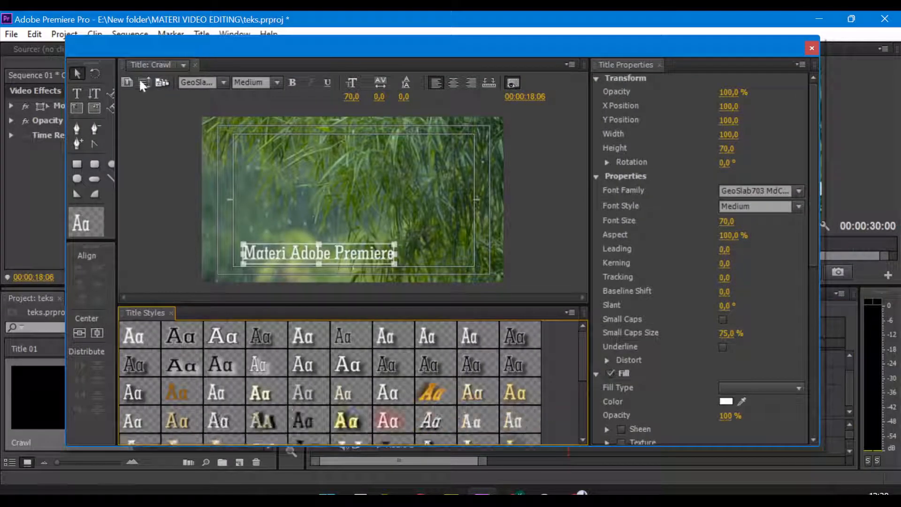
{"action": "left_click", "coordinate": [141, 80]}
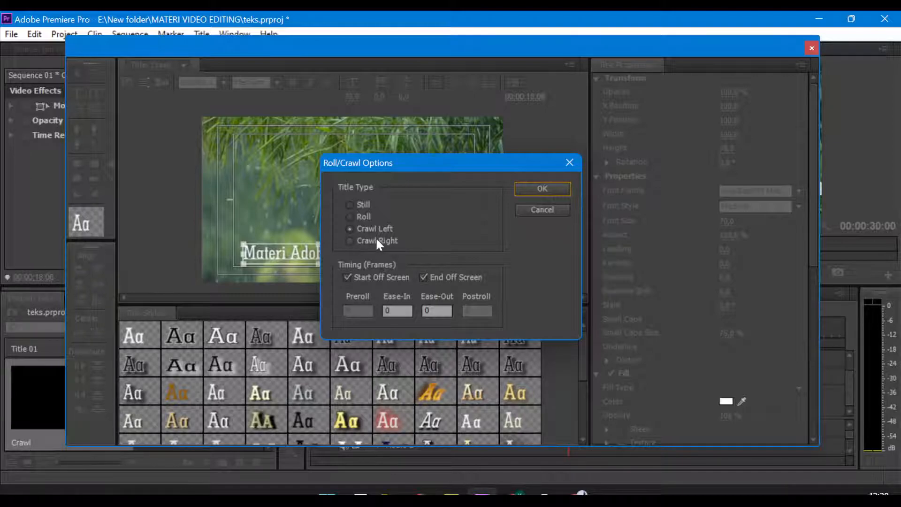
{"action": "left_click", "coordinate": [570, 164]}
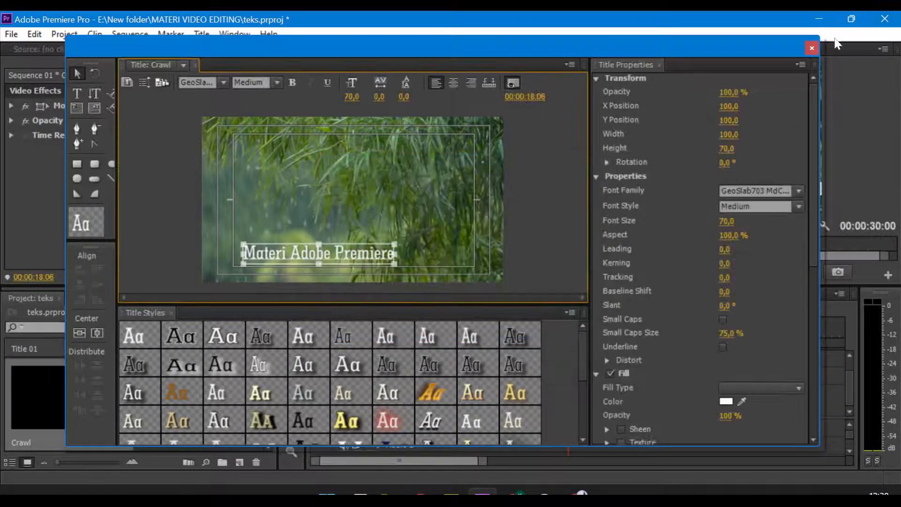
{"action": "left_click", "coordinate": [812, 48]}
With the playhead at 00:00:19:11, set the Crawl clip's motion position to 381, 403 and its scale to 71.
{"action": "mouse_move", "coordinate": [572, 331]}
{"action": "left_mouse_down"}
{"action": "mouse_move", "coordinate": [593, 334]}
{"action": "mouse_move", "coordinate": [557, 339]}
{"action": "mouse_move", "coordinate": [585, 334]}
{"action": "left_mouse_up"}
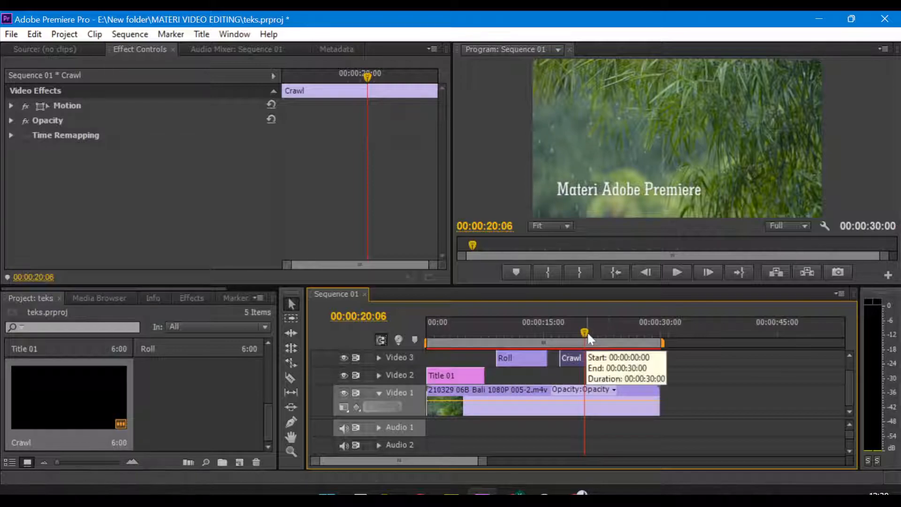
{"action": "left_click_drag", "start_coordinate": [585, 334], "coordinate": [579, 334]}
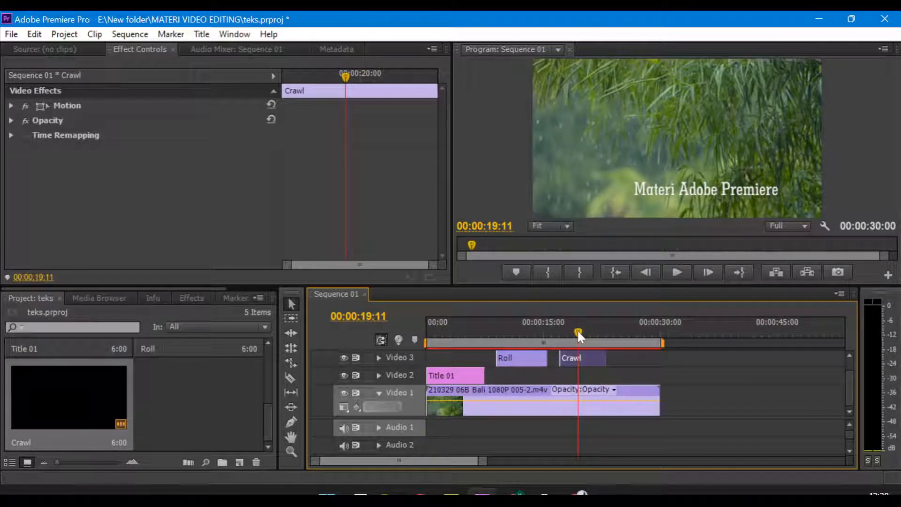
{"action": "left_click", "coordinate": [11, 105]}
{"action": "left_click_drag", "start_coordinate": [151, 125], "coordinate": [216, 125]}
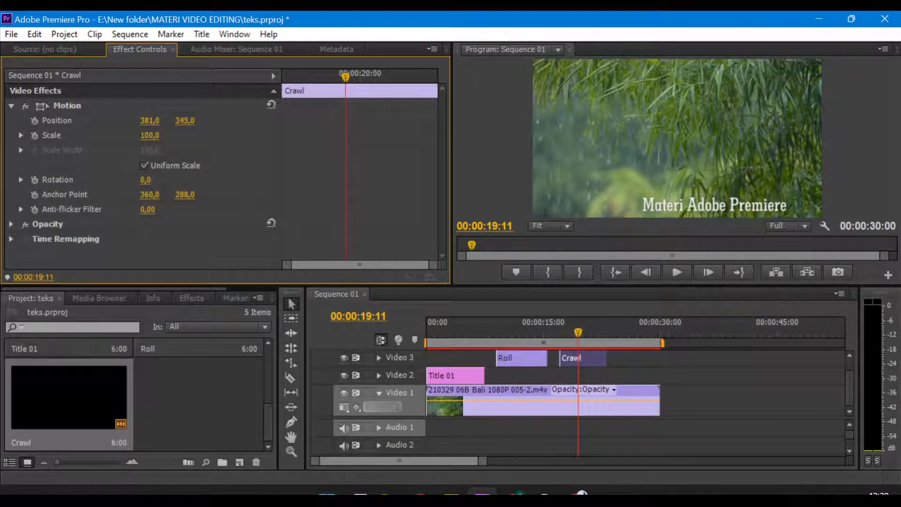
{"action": "left_click_drag", "start_coordinate": [147, 136], "coordinate": [134, 137]}
{"action": "left_click_drag", "start_coordinate": [184, 121], "coordinate": [213, 120]}
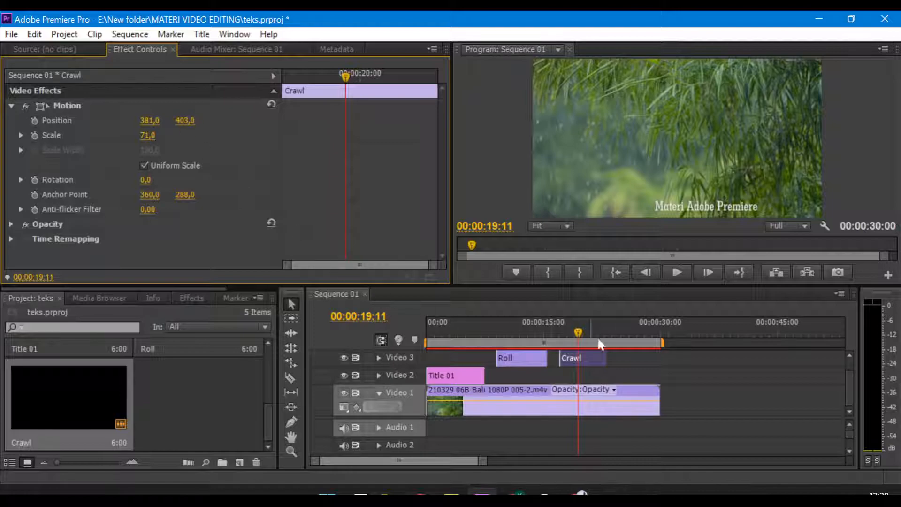
Play the sequence from 00:00:17:15 to check how the scaled Crawl text enters and leaves the frame.
{"action": "left_click_drag", "start_coordinate": [570, 328], "coordinate": [563, 329]}
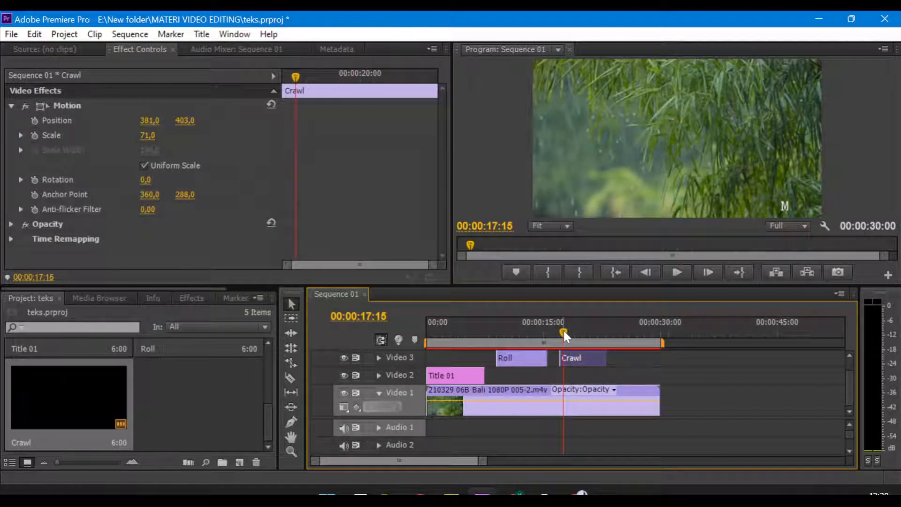
{"action": "key", "text": "space"}
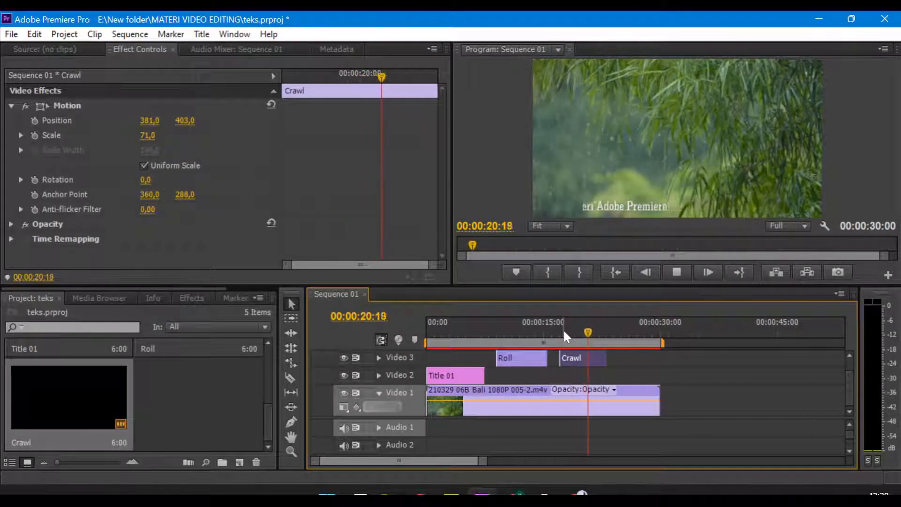
{"action": "key", "text": "space"}
Set the Crawl clip's scale to 100 and vertical position to 349, and select the Bali footage clip on Video 1.
{"action": "left_click_drag", "start_coordinate": [607, 327], "coordinate": [593, 304]}
{"action": "left_click_drag", "start_coordinate": [147, 135], "coordinate": [161, 121]}
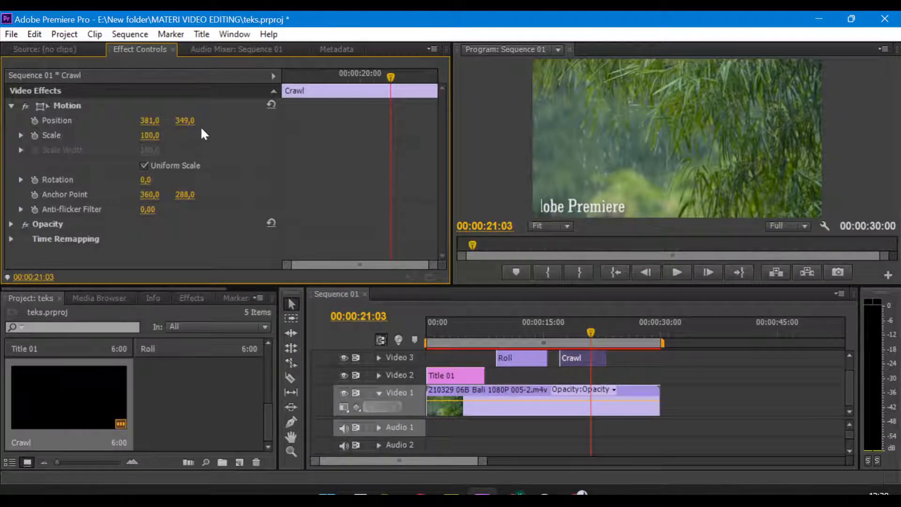
{"action": "left_click", "coordinate": [568, 329]}
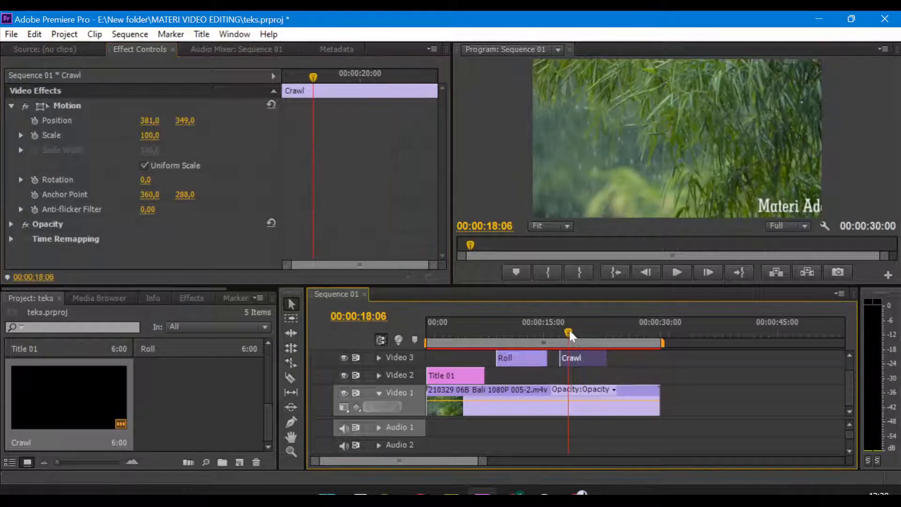
{"action": "left_click", "coordinate": [57, 136]}
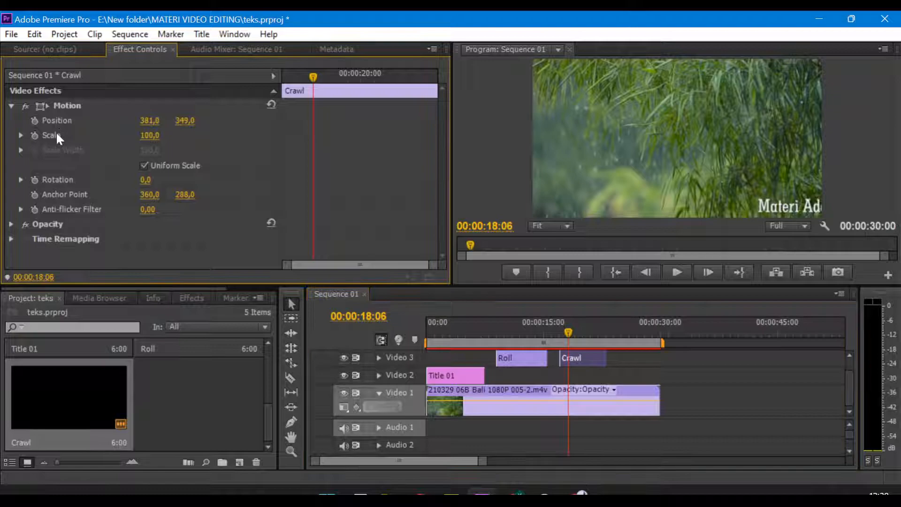
{"action": "left_click", "coordinate": [577, 363]}
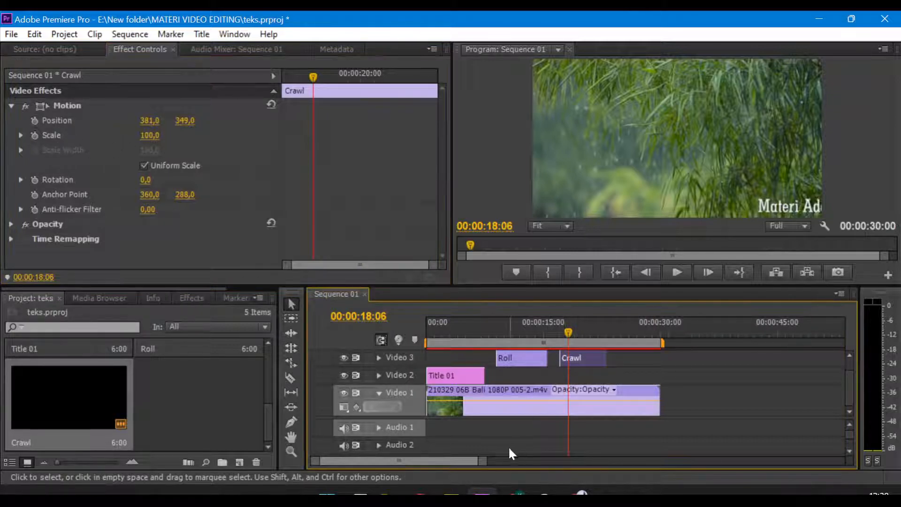
{"action": "left_click", "coordinate": [535, 405]}
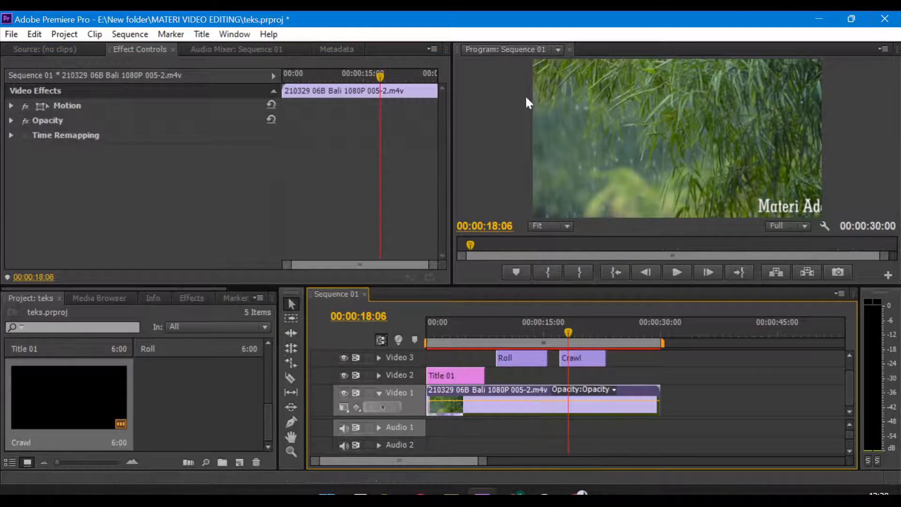
With the playhead at 00:00:20:22, set the Crawl clip's horizontal motion position to 358.
{"action": "left_click", "coordinate": [581, 357]}
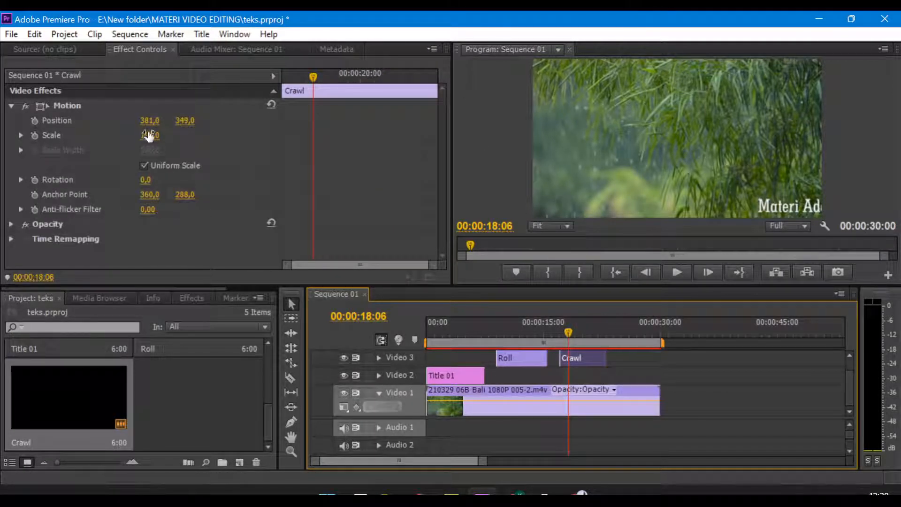
{"action": "left_click_drag", "start_coordinate": [568, 330], "coordinate": [590, 328]}
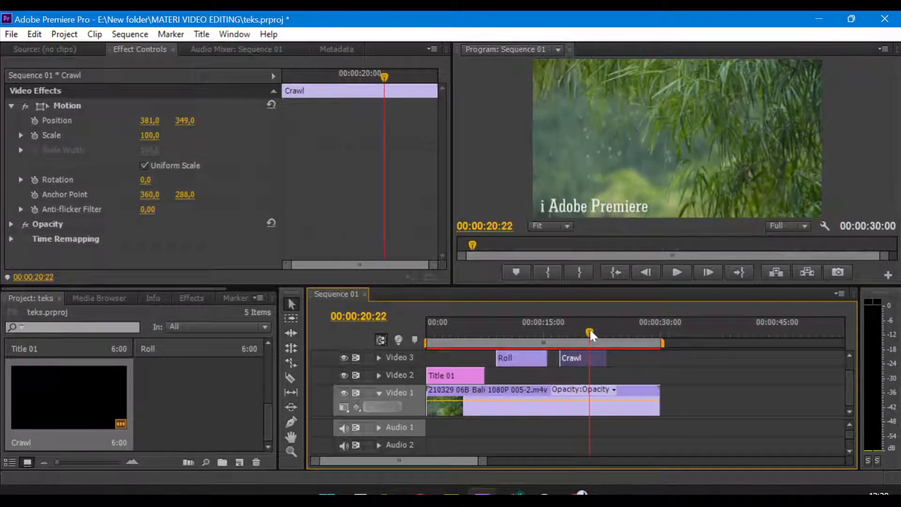
{"action": "left_click_drag", "start_coordinate": [149, 121], "coordinate": [150, 120]}
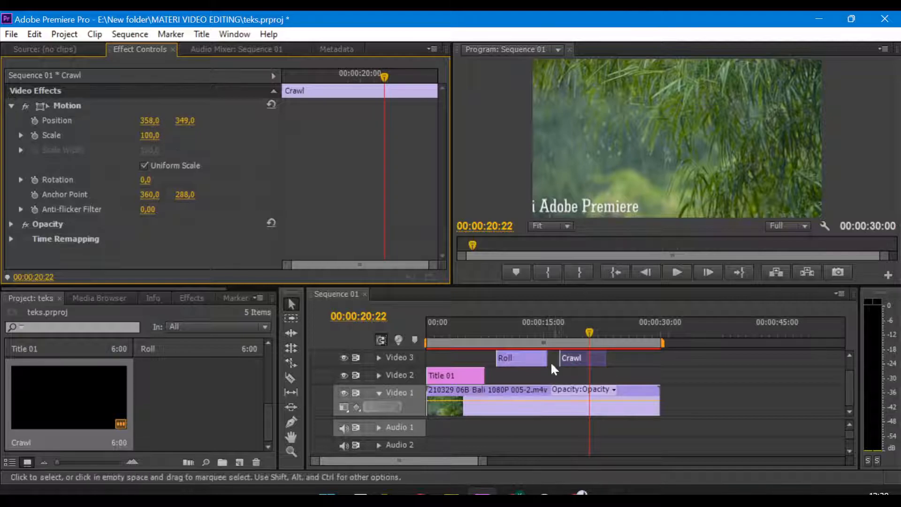
Scrub and play through the Crawl clip on Video 3 to check how its text travels across the frame.
{"action": "left_click", "coordinate": [506, 331]}
{"action": "left_click_drag", "start_coordinate": [506, 331], "coordinate": [568, 332]}
{"action": "left_click", "coordinate": [587, 330]}
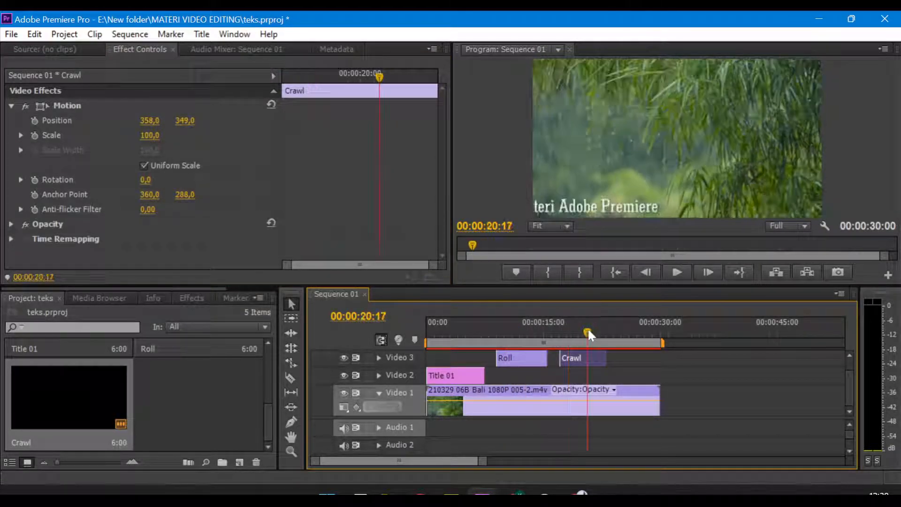
{"action": "left_click_drag", "start_coordinate": [591, 330], "coordinate": [572, 330]}
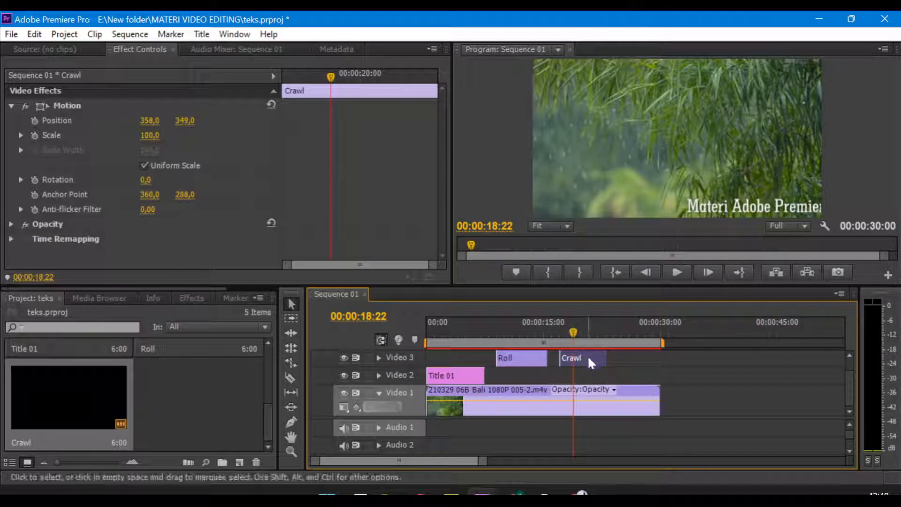
{"action": "left_click_drag", "start_coordinate": [564, 330], "coordinate": [562, 365]}
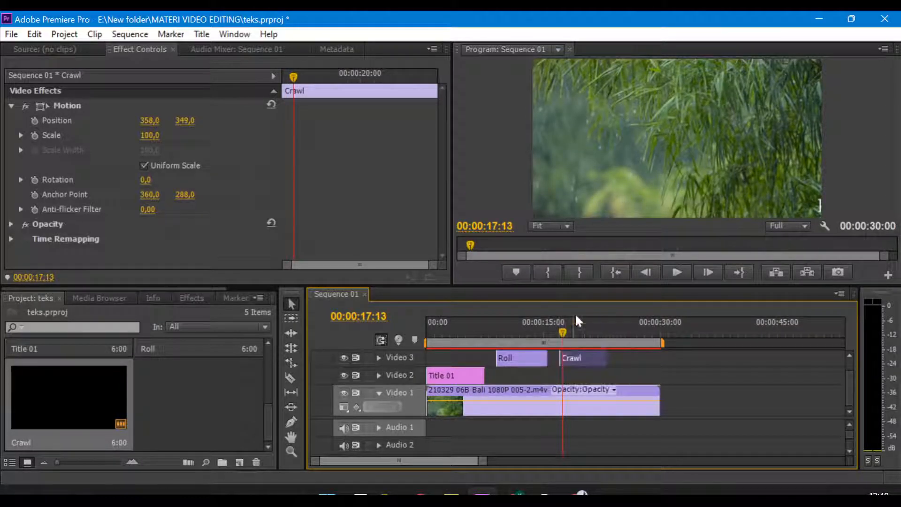
{"action": "left_click_drag", "start_coordinate": [562, 332], "coordinate": [574, 330]}
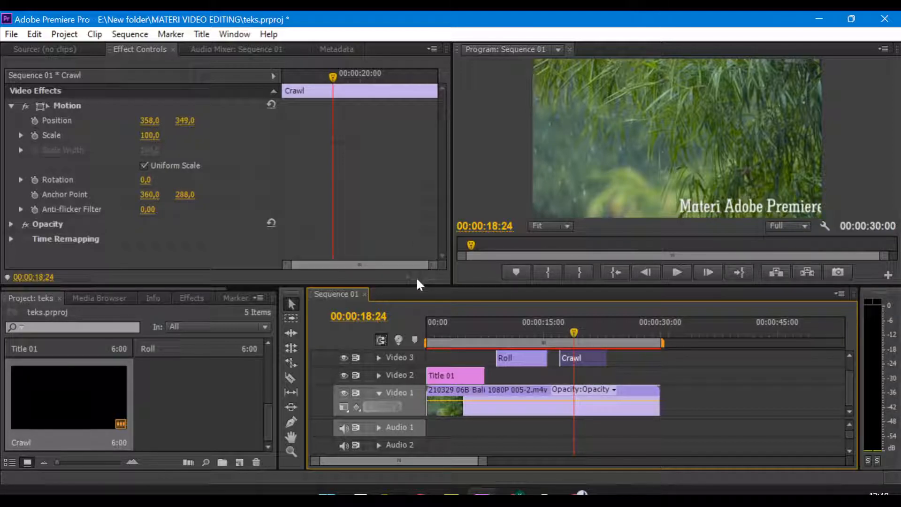
{"action": "left_click", "coordinate": [564, 332]}
{"action": "left_click_drag", "start_coordinate": [565, 332], "coordinate": [586, 331]}
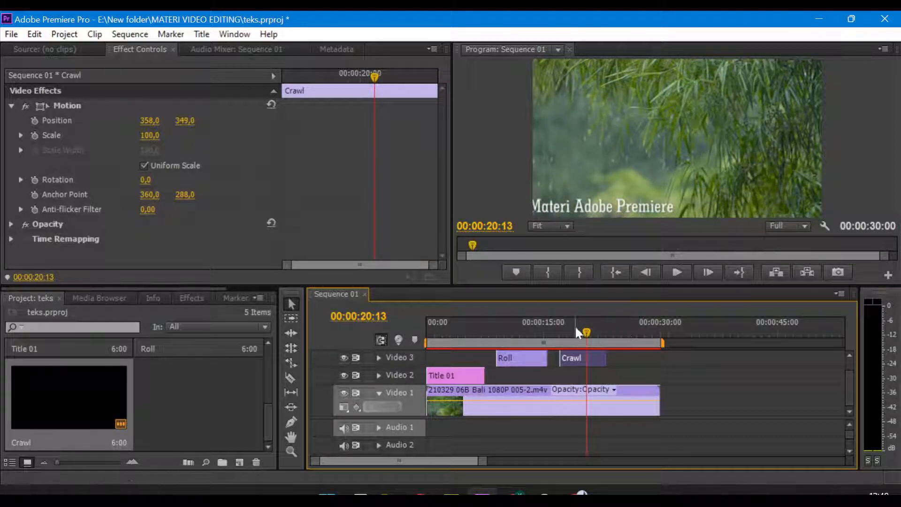
{"action": "left_click", "coordinate": [561, 330]}
{"action": "left_click", "coordinate": [560, 331]}
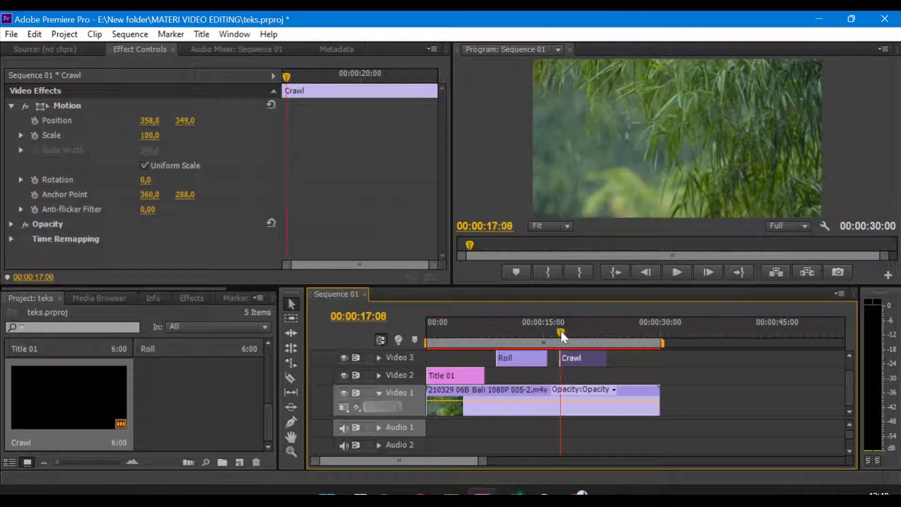
{"action": "left_click_drag", "start_coordinate": [561, 332], "coordinate": [573, 328]}
{"action": "key", "text": "space"}
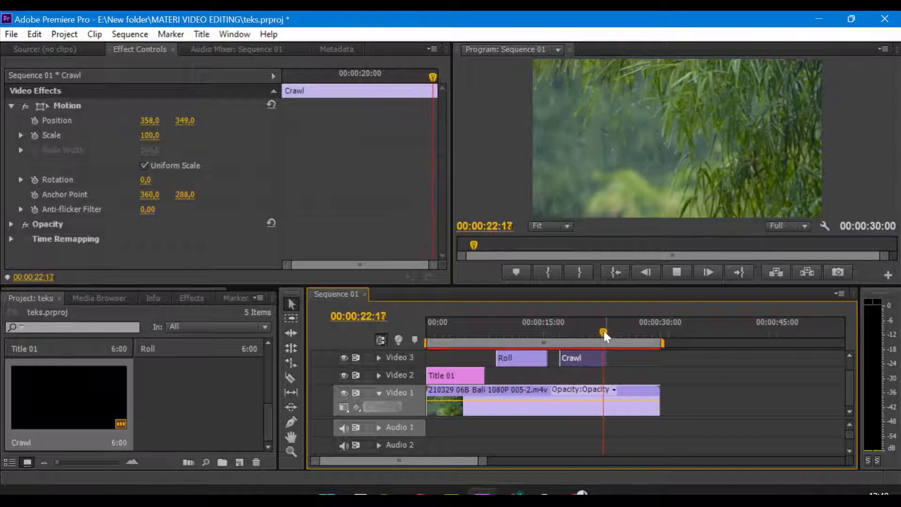
Lengthen the Crawl title by adding a long row of dots after "Materi Adobe Premiere", making it about 2189 wide, and close the title.
{"action": "left_click_drag", "start_coordinate": [567, 330], "coordinate": [588, 349]}
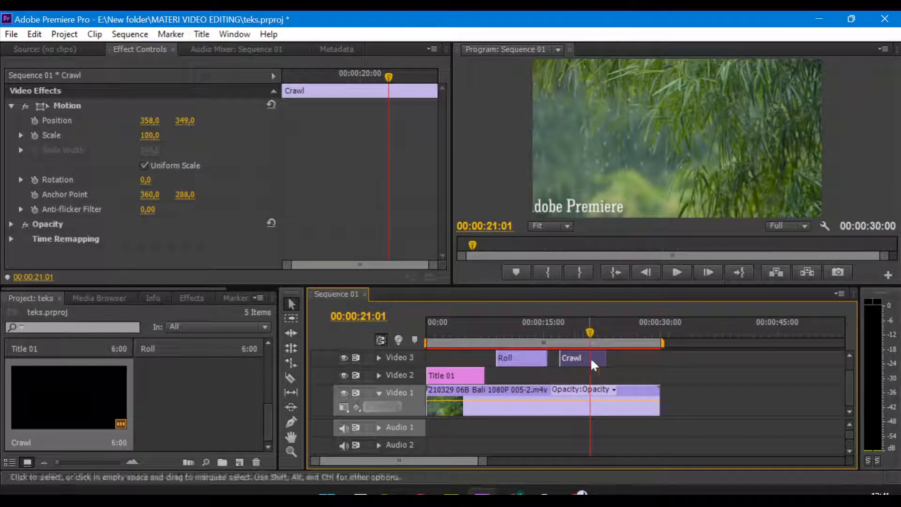
{"action": "double_click", "coordinate": [591, 361]}
{"action": "double_click", "coordinate": [387, 259]}
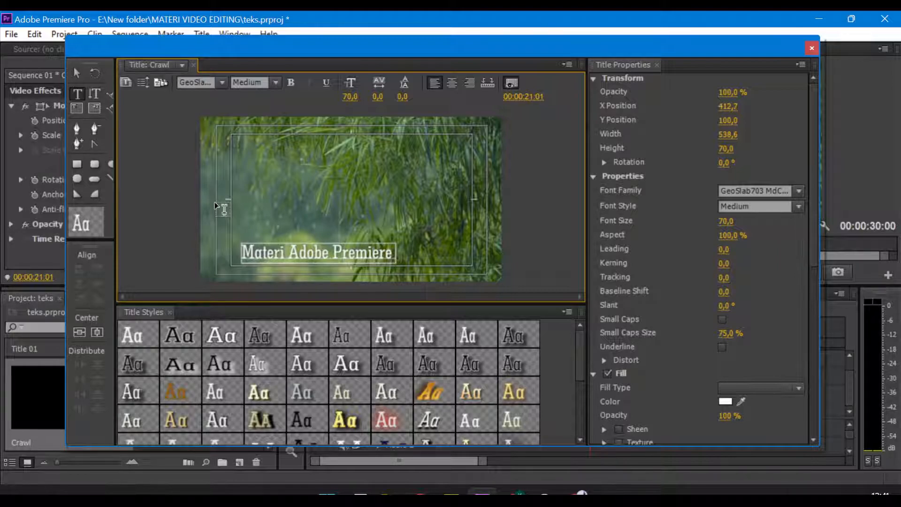
{"action": "type", "text": "...................................................."}
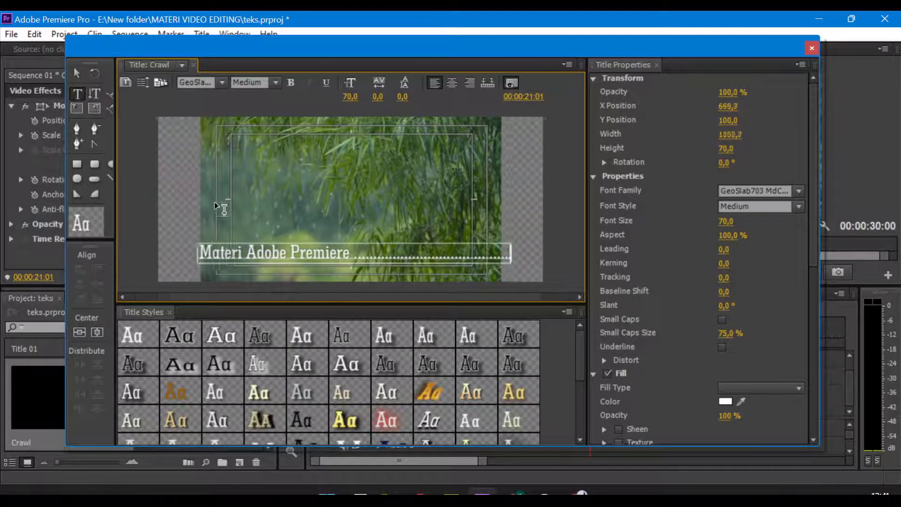
{"action": "type", "text": "............................................................."}
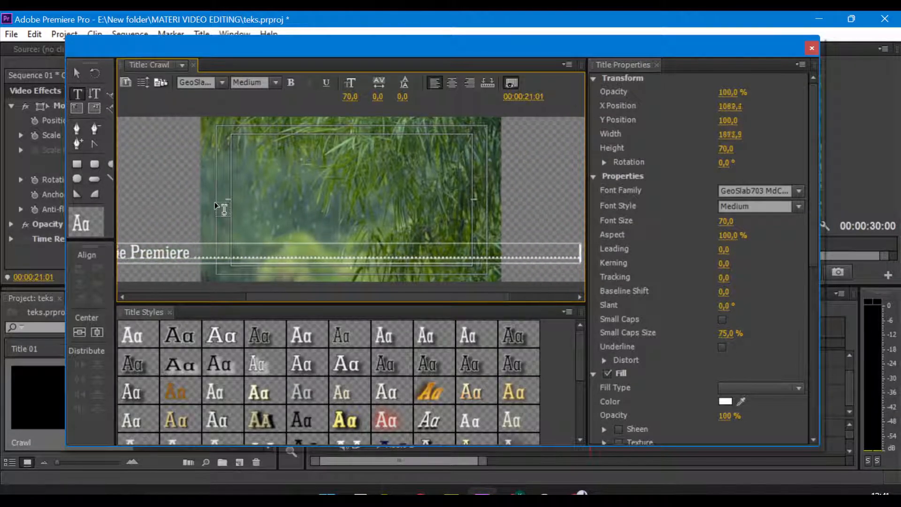
{"action": "type", "text": "......................"}
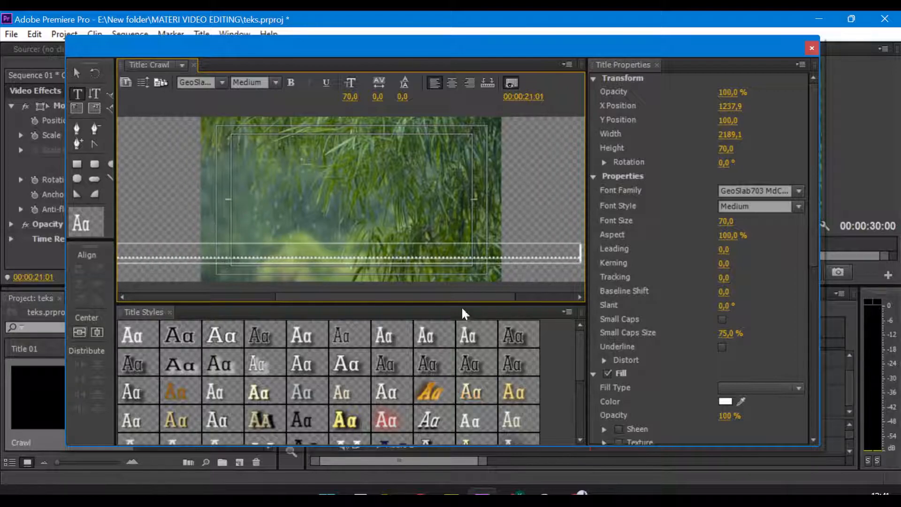
{"action": "left_click_drag", "start_coordinate": [392, 295], "coordinate": [267, 298]}
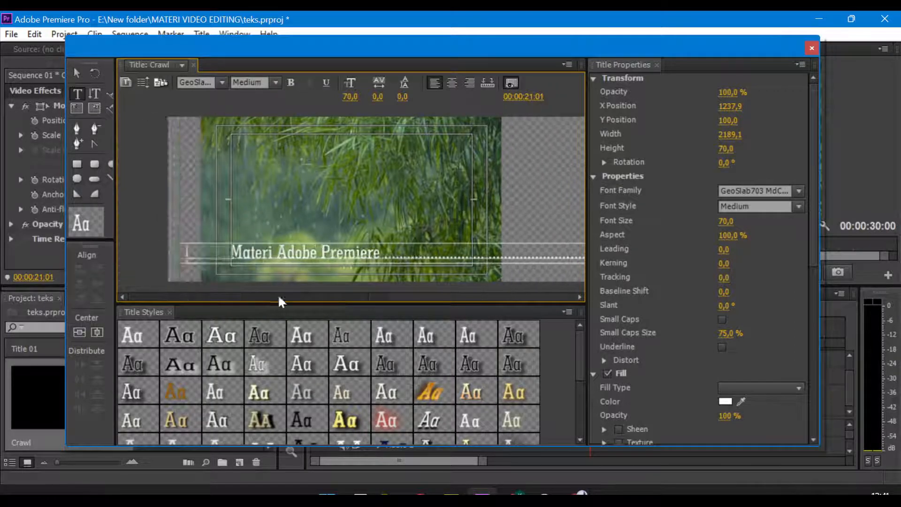
{"action": "left_click", "coordinate": [812, 48]}
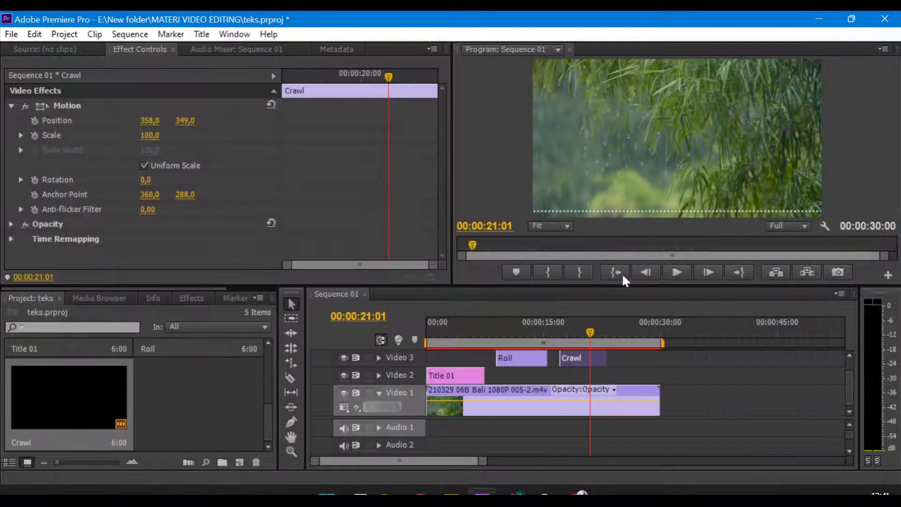
Play the sequence from 00:00:16:13 and scrub back over the Crawl clip to check the lengthened text's crawl speed.
{"action": "left_click_drag", "start_coordinate": [563, 332], "coordinate": [556, 334]}
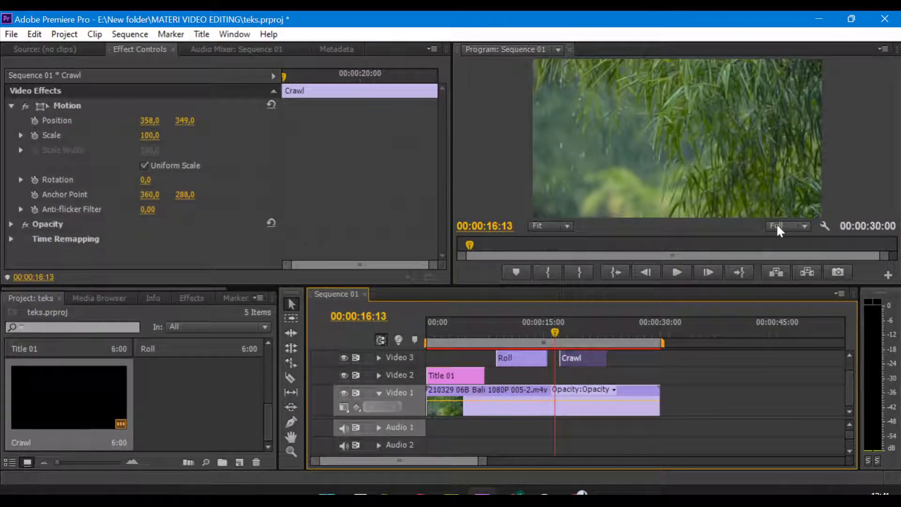
{"action": "key", "text": "space"}
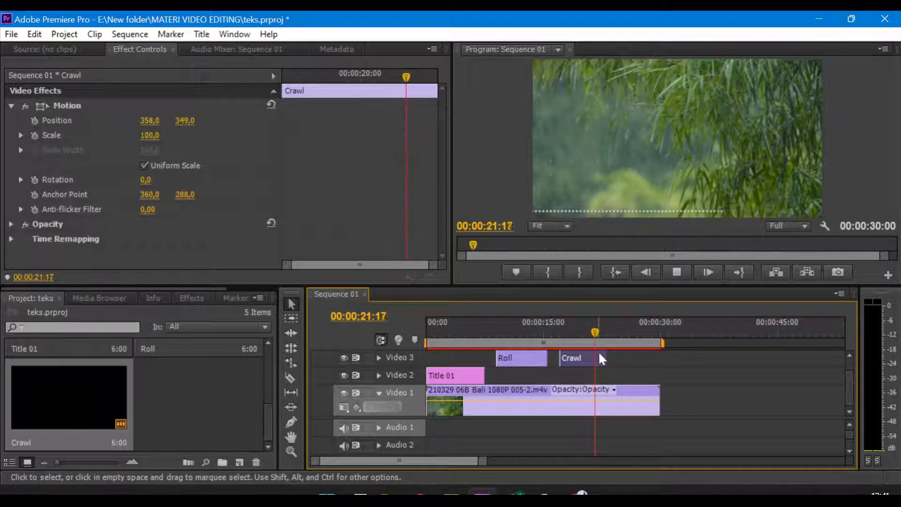
{"action": "left_click", "coordinate": [592, 330]}
{"action": "mouse_move", "coordinate": [583, 330]}
{"action": "left_mouse_down"}
{"action": "mouse_move", "coordinate": [426, 334]}
{"action": "mouse_move", "coordinate": [607, 328]}
{"action": "mouse_move", "coordinate": [562, 333]}
{"action": "mouse_move", "coordinate": [619, 346]}
{"action": "mouse_move", "coordinate": [553, 330]}
{"action": "mouse_move", "coordinate": [572, 331]}
{"action": "left_mouse_up"}
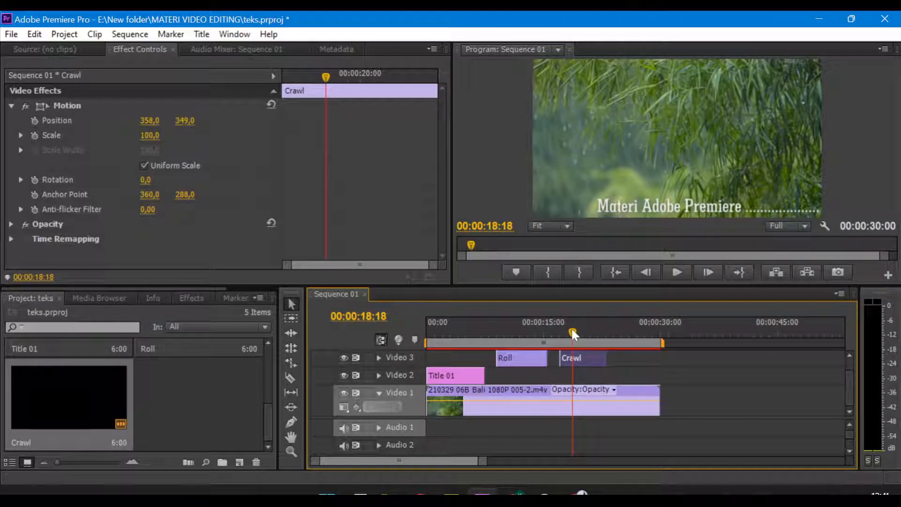
{"action": "left_click_drag", "start_coordinate": [573, 333], "coordinate": [563, 334]}
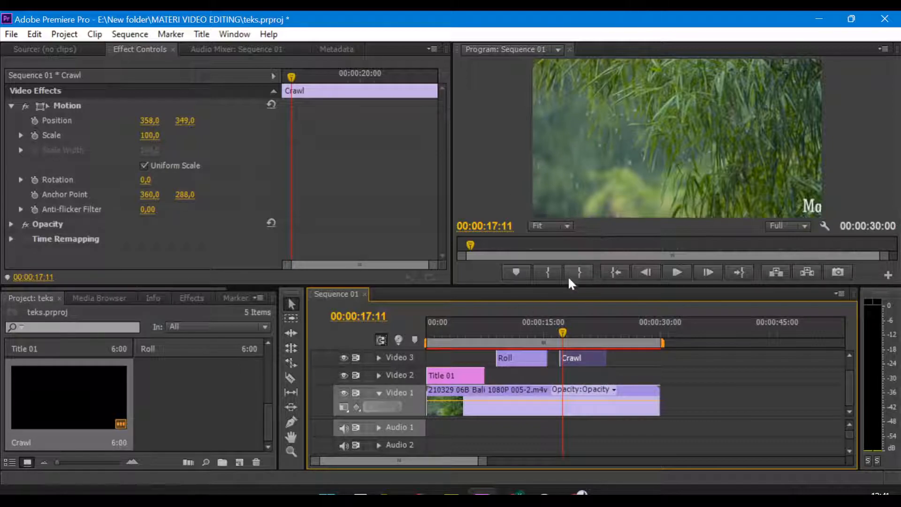
Create a new title with the default name and settings, with the playhead at 00:00:17:18.
{"action": "double_click", "coordinate": [179, 382]}
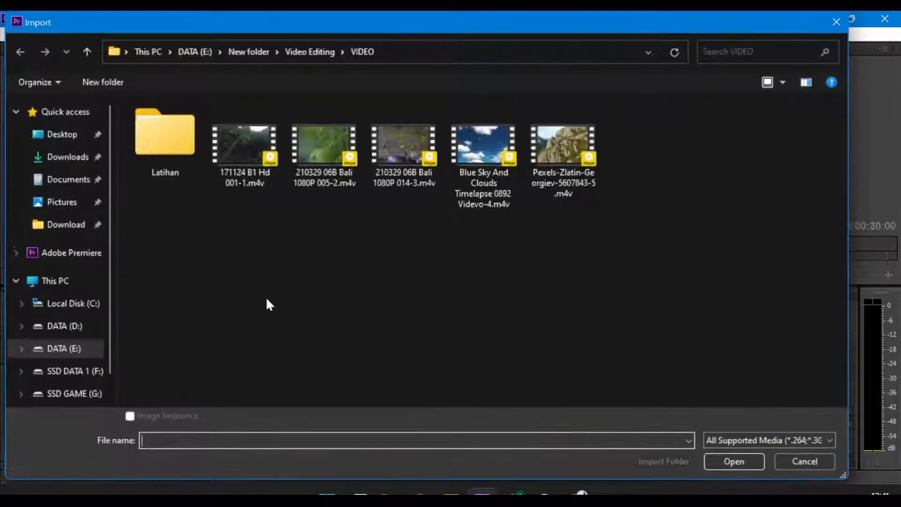
{"action": "left_click", "coordinate": [836, 22]}
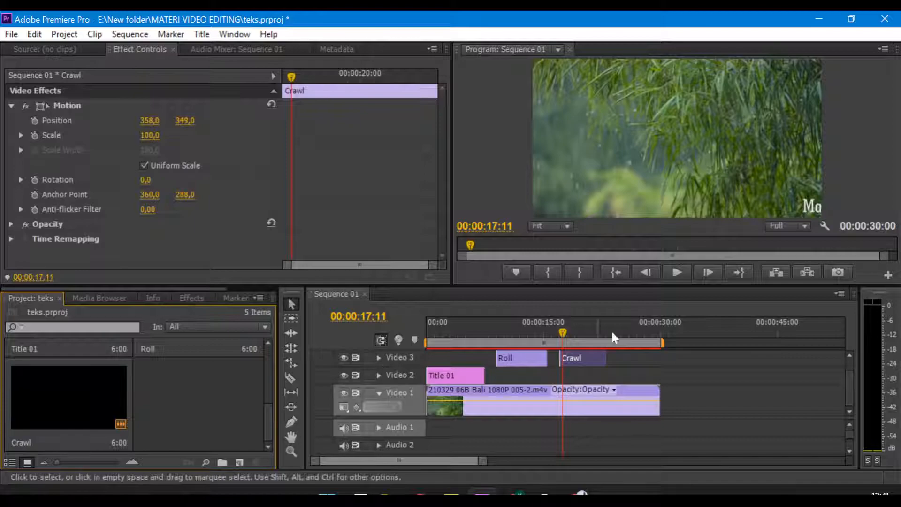
{"action": "mouse_move", "coordinate": [561, 328]}
{"action": "left_mouse_down"}
{"action": "mouse_move", "coordinate": [574, 328]}
{"action": "mouse_move", "coordinate": [564, 334]}
{"action": "left_mouse_up"}
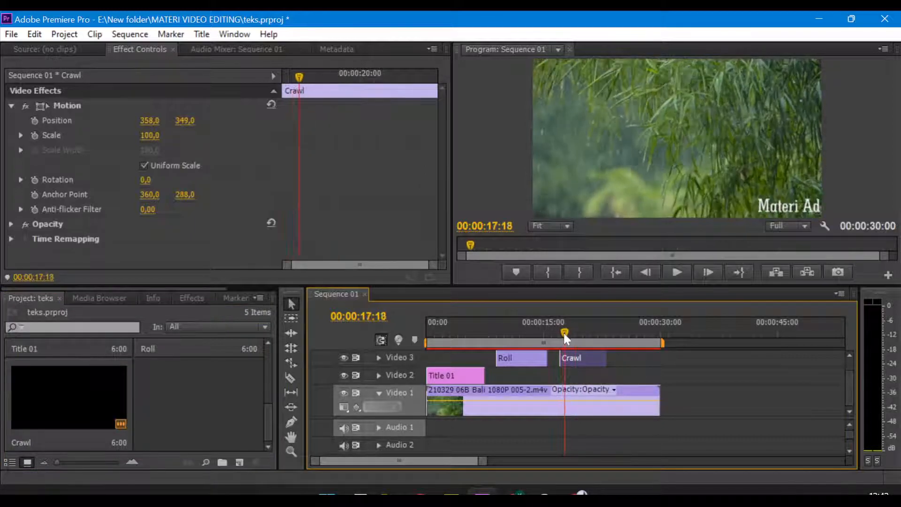
{"action": "left_click", "coordinate": [234, 464]}
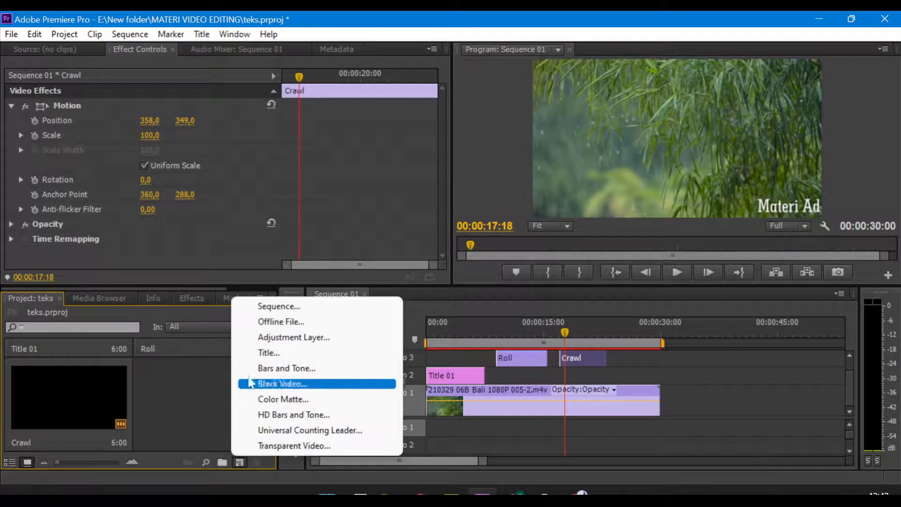
{"action": "left_click", "coordinate": [253, 353]}
{"action": "left_click", "coordinate": [482, 316]}
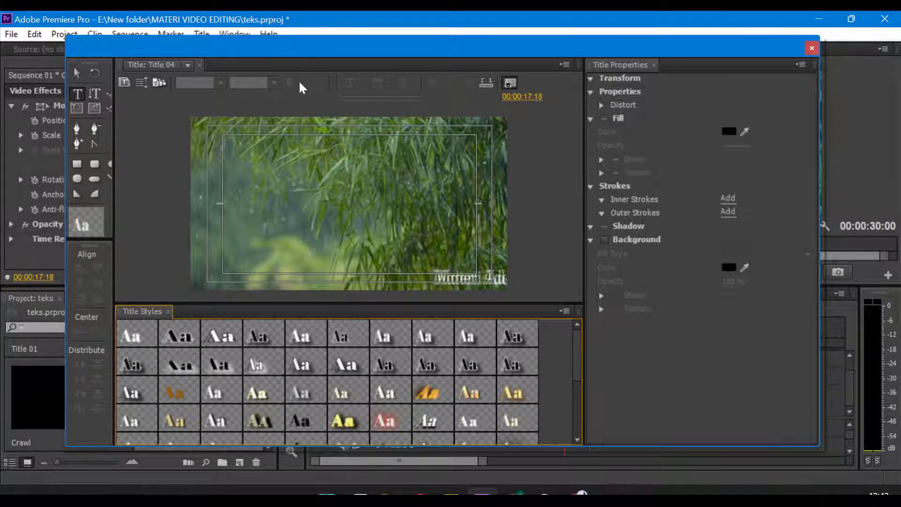
Set the new title's type to Roll, with Start Off Screen and End Off Screen enabled.
{"action": "left_click", "coordinate": [141, 82]}
{"action": "left_click", "coordinate": [362, 217]}
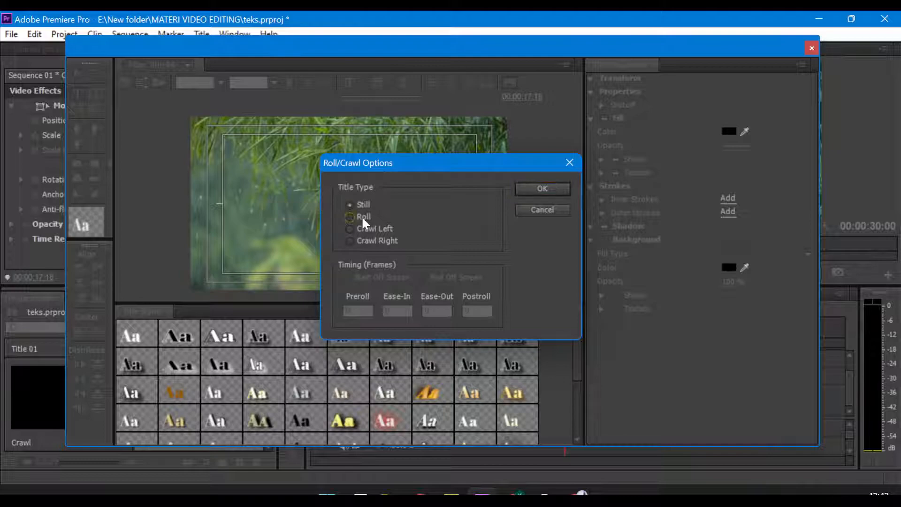
{"action": "left_click", "coordinate": [380, 281]}
{"action": "left_click", "coordinate": [452, 277]}
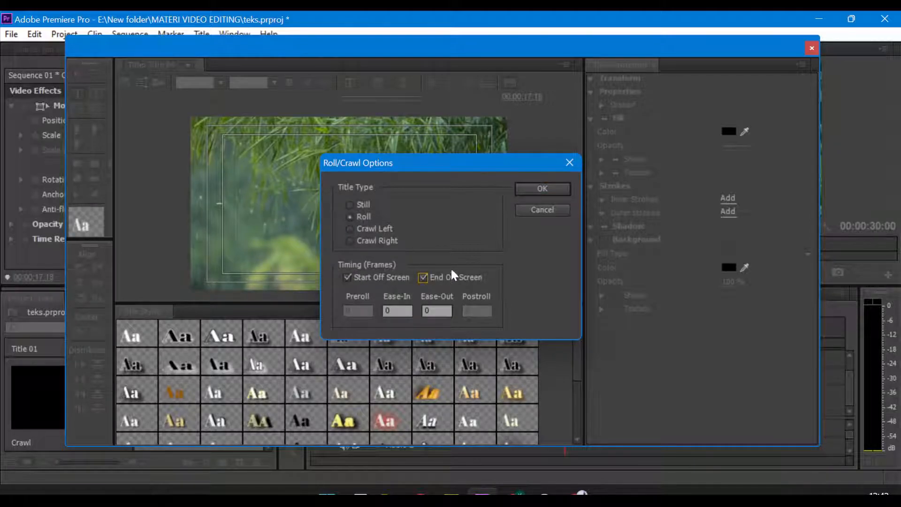
{"action": "left_click", "coordinate": [542, 188]}
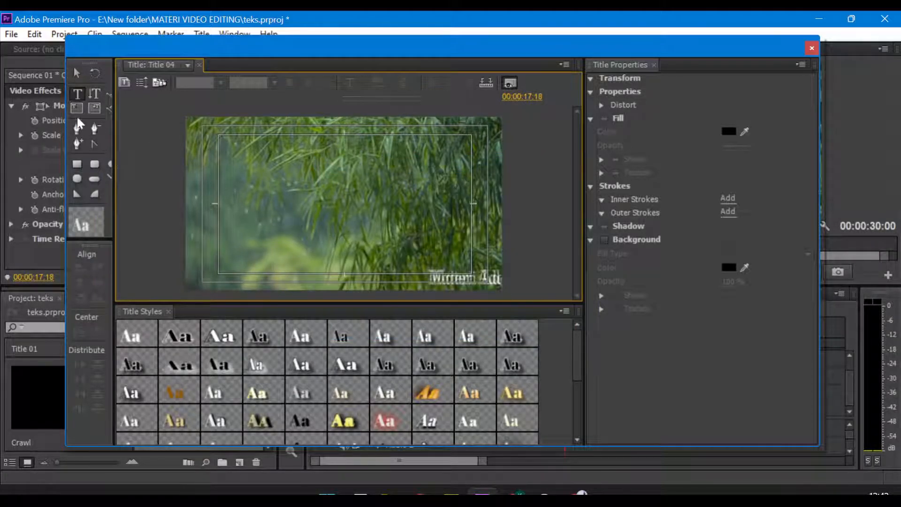
Add the text "Regina Pacis Jakarta" to the title and move it to about X 547, Y 210 in the frame's upper middle.
{"action": "left_click", "coordinate": [332, 200]}
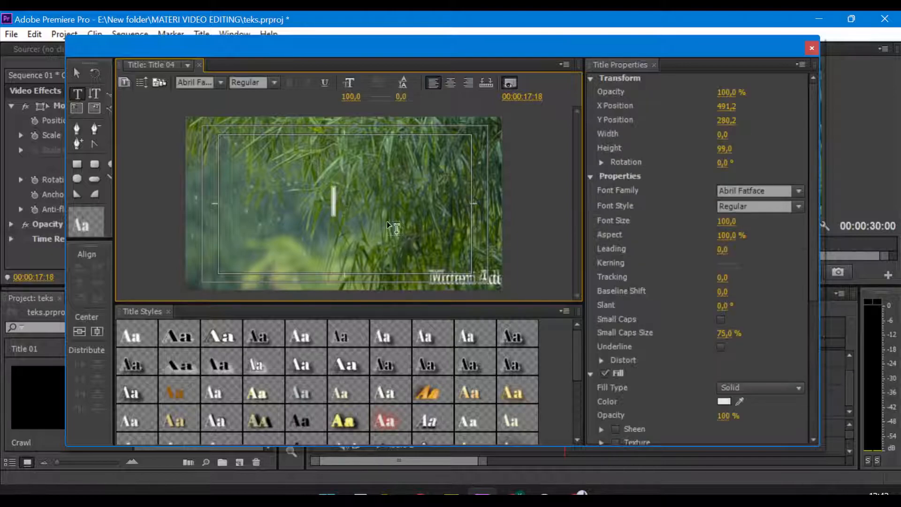
{"action": "type", "text": "Regin"}
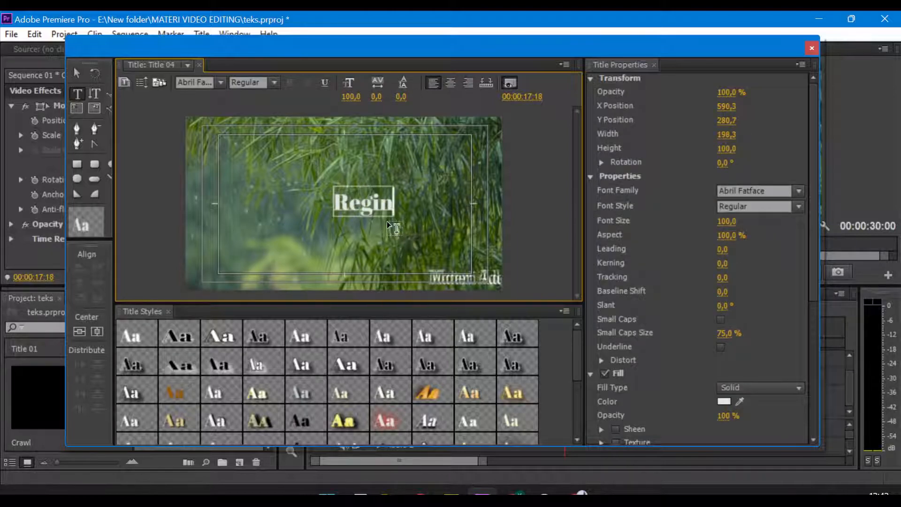
{"action": "type", "text": "a Pacis"}
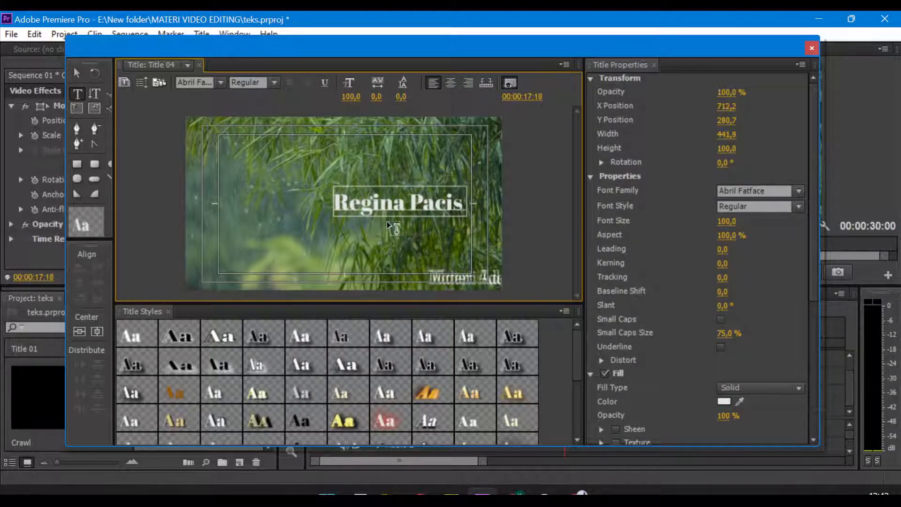
{"action": "type", "text": " Jakarta"}
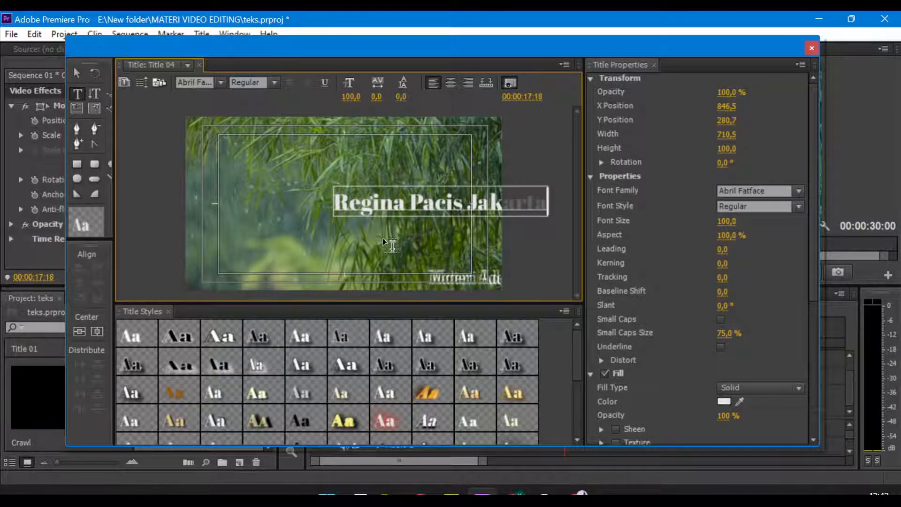
{"action": "left_click", "coordinate": [77, 73]}
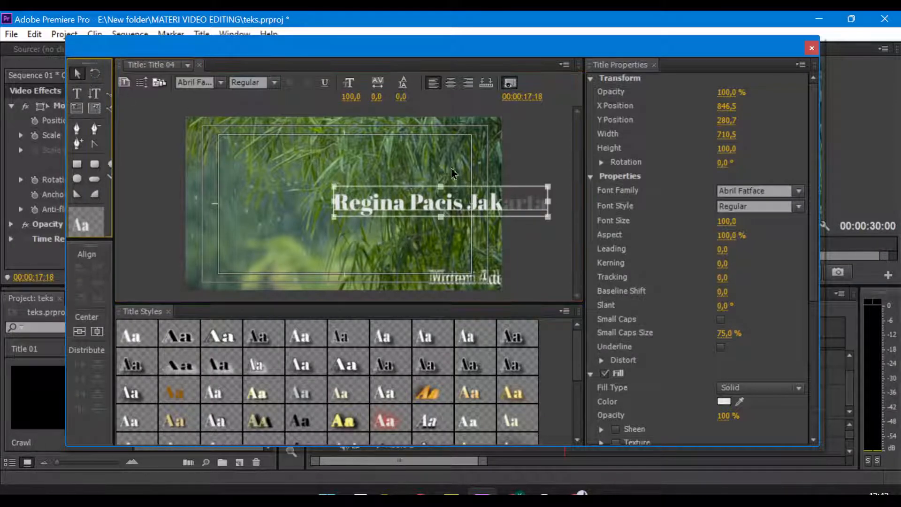
{"action": "left_click_drag", "start_coordinate": [455, 212], "coordinate": [364, 187]}
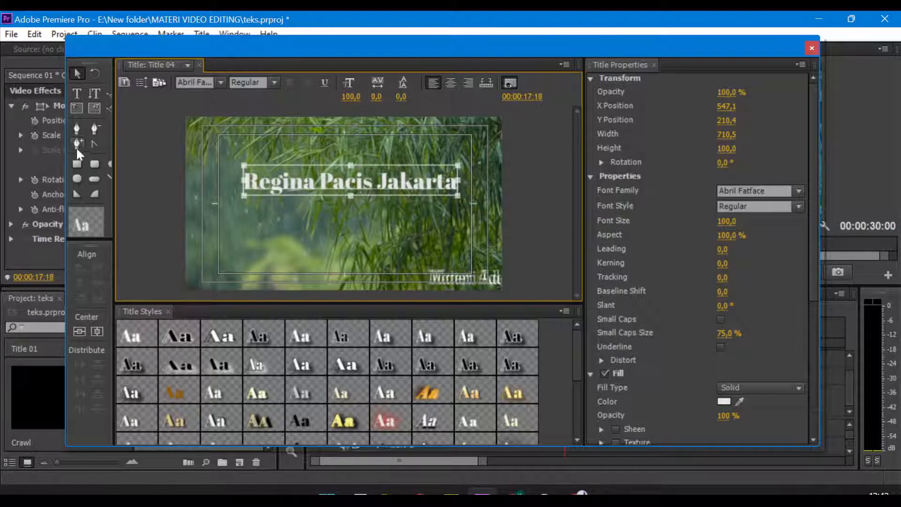
Set the "Regina Pacis Jakarta" text's font size to 66, centre it horizontally, and raise it to about Y 156.
{"action": "left_click", "coordinate": [79, 332]}
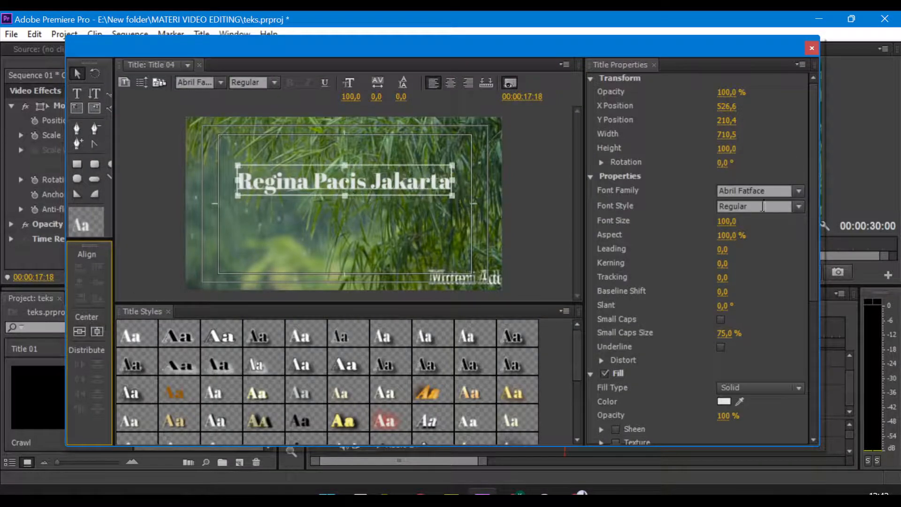
{"action": "left_click_drag", "start_coordinate": [736, 223], "coordinate": [728, 221]}
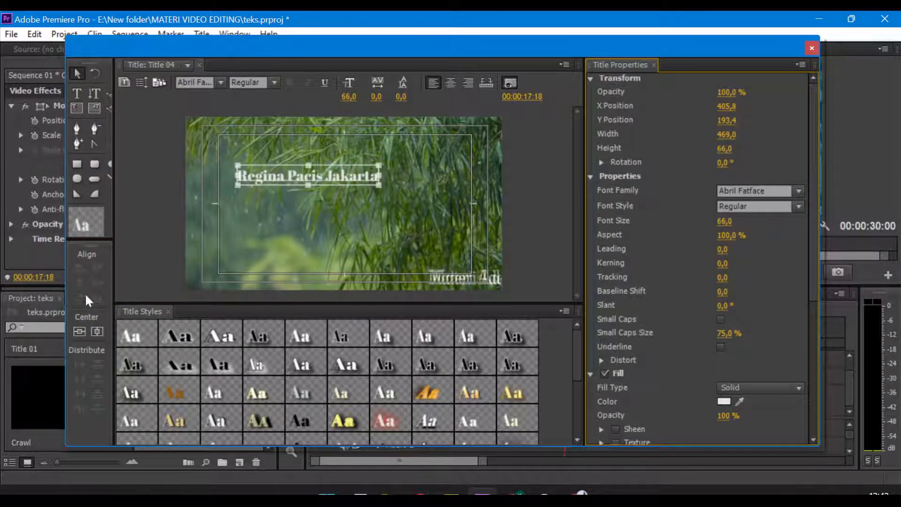
{"action": "left_click", "coordinate": [96, 334]}
{"action": "left_click_drag", "start_coordinate": [373, 179], "coordinate": [370, 167]}
{"action": "left_click", "coordinate": [98, 331]}
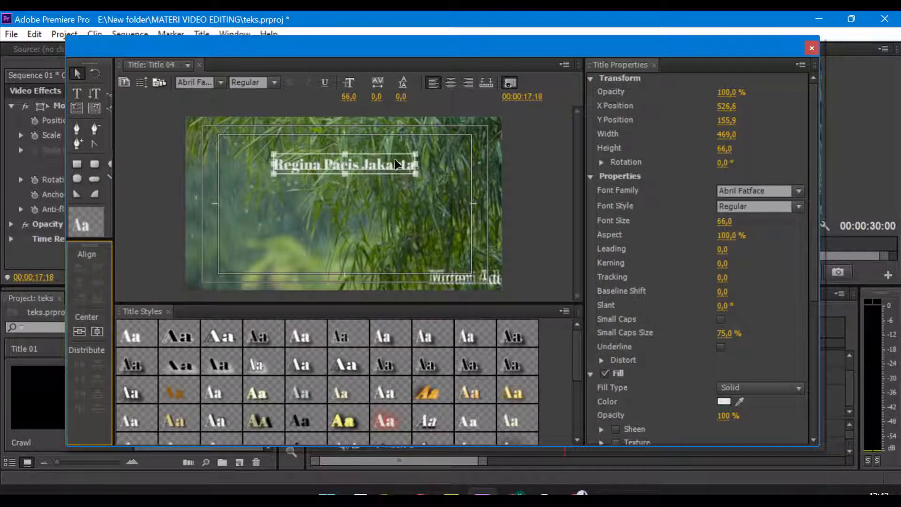
Add five blank lines beneath "Regina Pacis Jakarta" and centre-align the whole text block.
{"action": "double_click", "coordinate": [404, 170]}
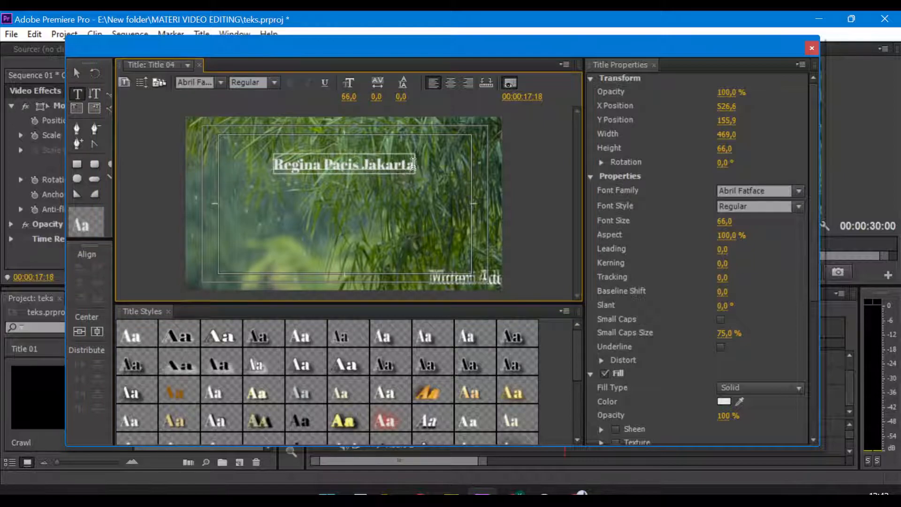
{"action": "key", "text": "Return"}
{"action": "key", "text": "Return"}
{"action": "key", "text": "Return"}
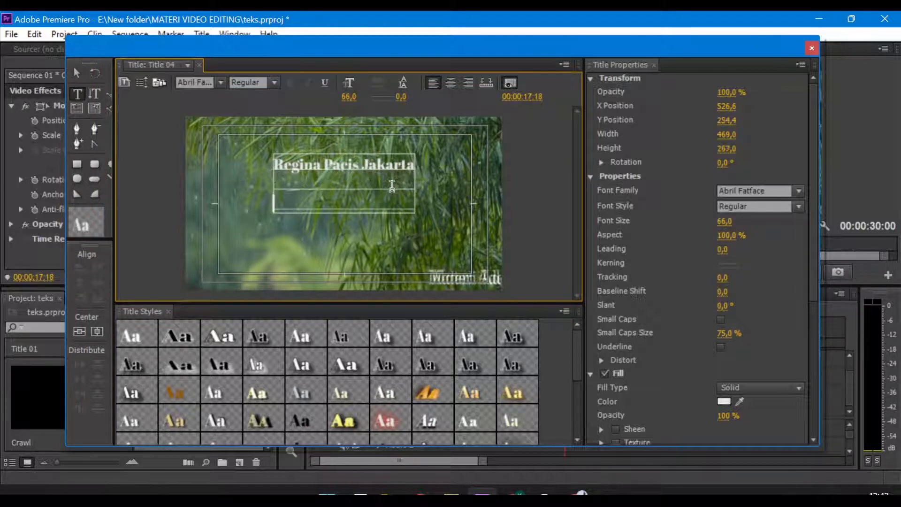
{"action": "key", "text": "ctrl+a"}
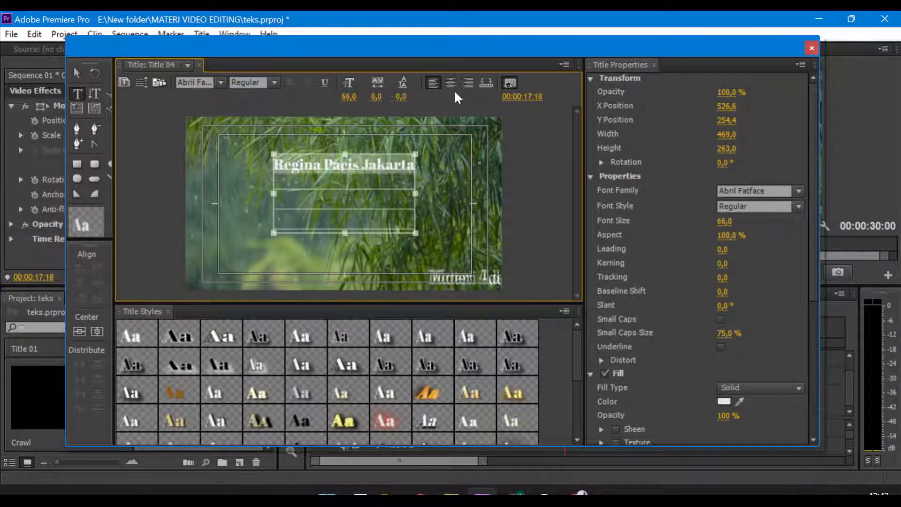
{"action": "left_click", "coordinate": [451, 82]}
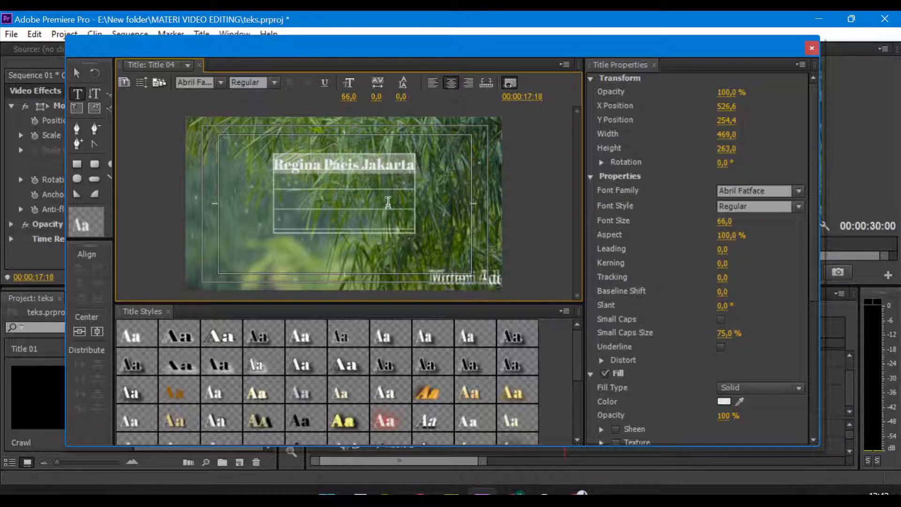
{"action": "left_click", "coordinate": [369, 218]}
{"action": "key", "text": "Return"}
{"action": "key", "text": "Return"}
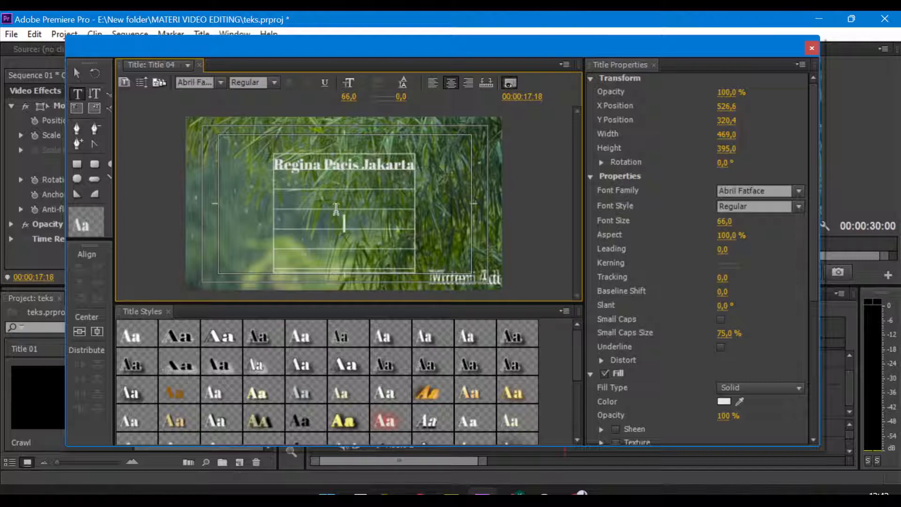
Hide the background video behind the title, and show it again.
{"action": "right_click", "coordinate": [351, 228]}
{"action": "left_click", "coordinate": [343, 222]}
{"action": "mouse_move", "coordinate": [115, 184]}
{"action": "left_mouse_down"}
{"action": "mouse_move", "coordinate": [149, 183]}
{"action": "mouse_move", "coordinate": [116, 182]}
{"action": "left_mouse_up"}
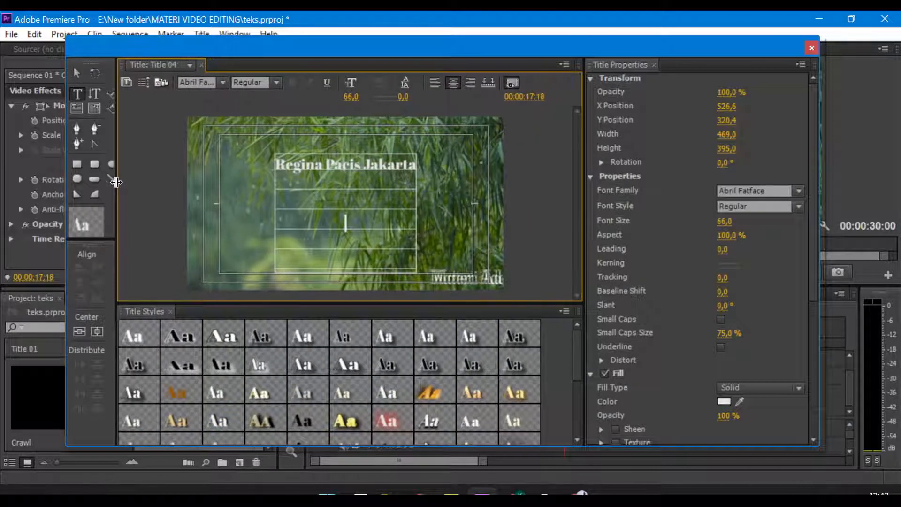
{"action": "scroll", "coordinate": [597, 286], "scroll_direction": "down", "scroll_amount": 1}
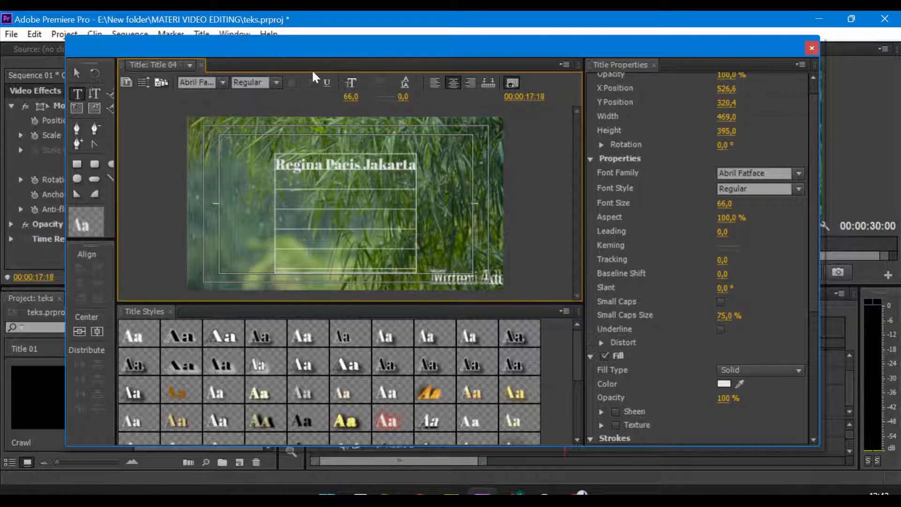
{"action": "left_click_drag", "start_coordinate": [315, 53], "coordinate": [340, 64]}
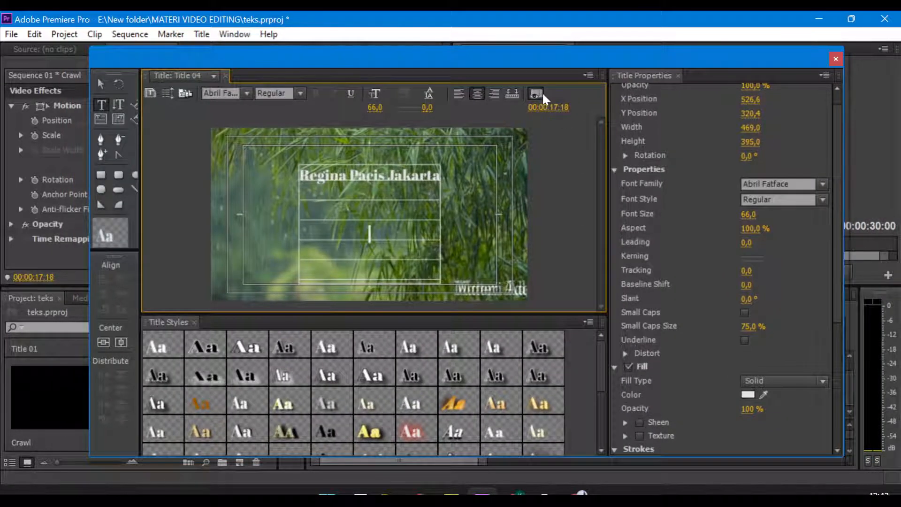
{"action": "left_click", "coordinate": [537, 91]}
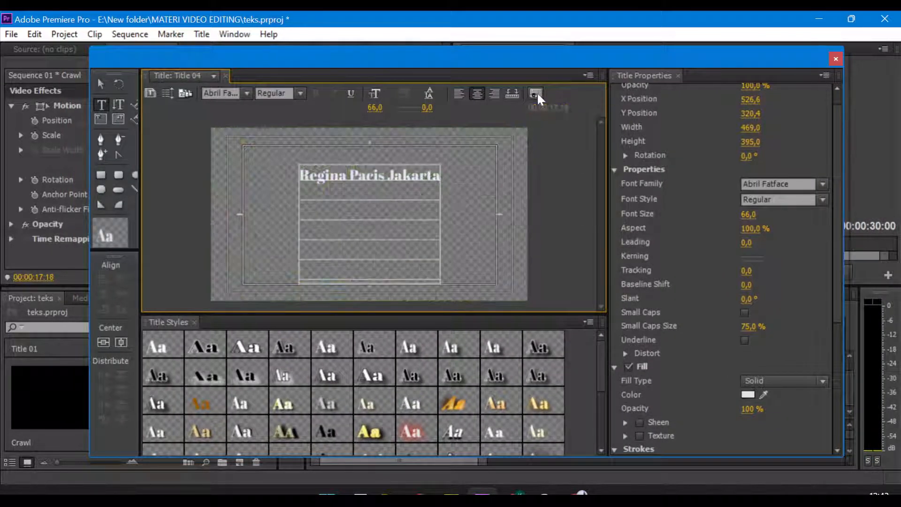
{"action": "left_click", "coordinate": [536, 92]}
Insert the blue shield logo image beneath the "Regina Pacis Jakarta" text and close the title.
{"action": "left_click_drag", "start_coordinate": [538, 53], "coordinate": [532, 36]}
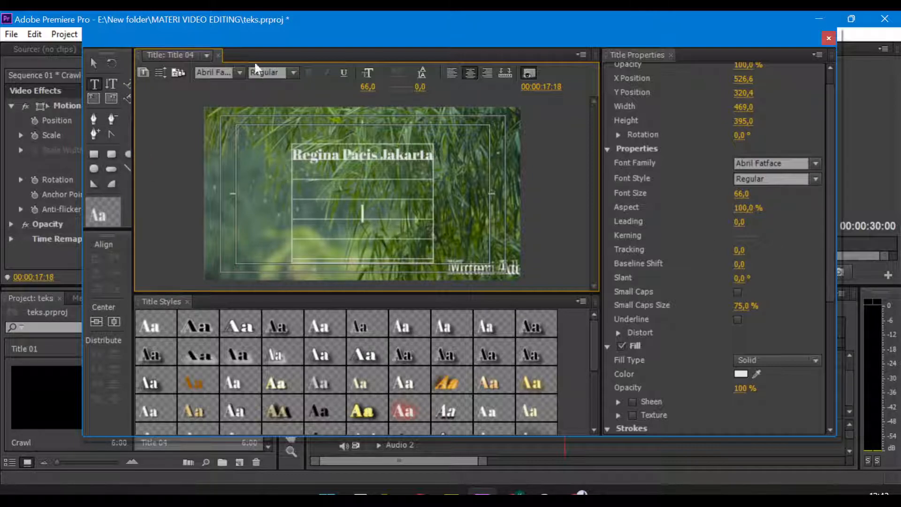
{"action": "left_click_drag", "start_coordinate": [274, 31], "coordinate": [0, 14]}
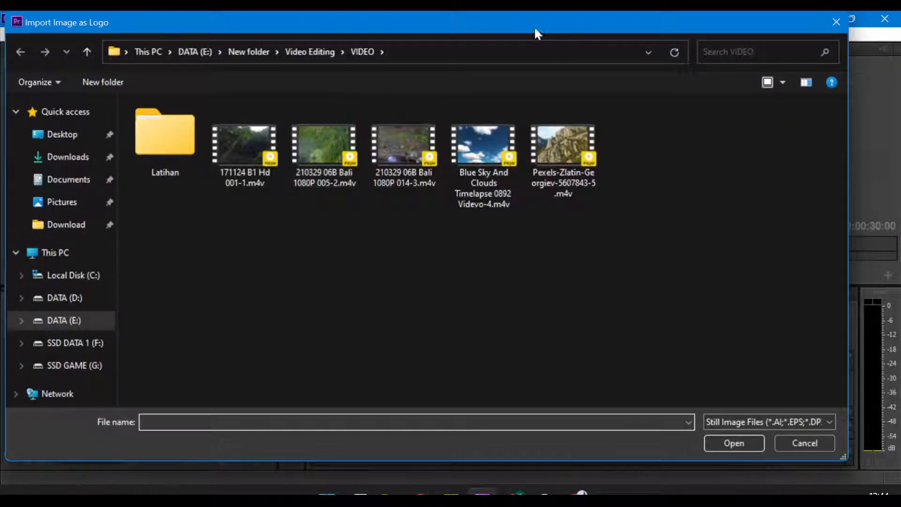
{"action": "left_click_drag", "start_coordinate": [539, 28], "coordinate": [900, 27]}
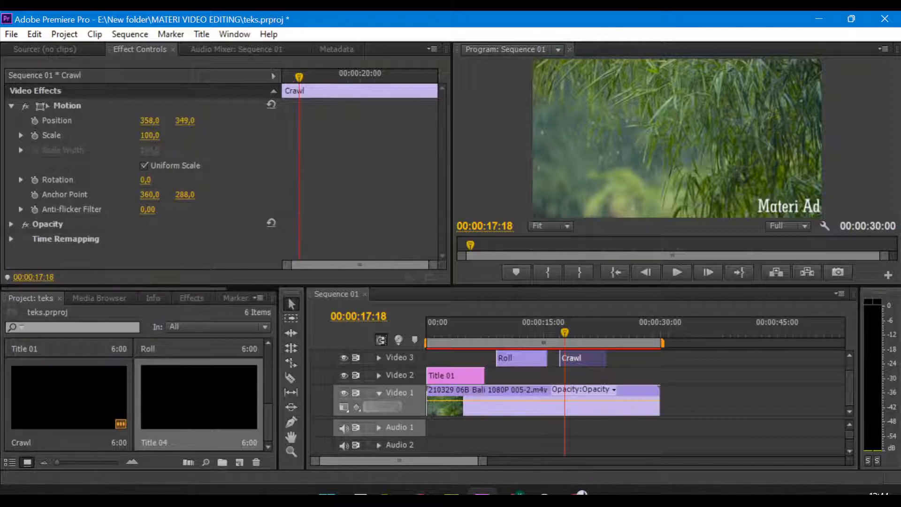
Place Title 04 on Video 3 after the Crawl clip, ending with the Bali footage, and play it to 00:00:27:07.
{"action": "left_click_drag", "start_coordinate": [211, 408], "coordinate": [633, 347]}
{"action": "left_click", "coordinate": [615, 328]}
{"action": "key", "text": "space"}
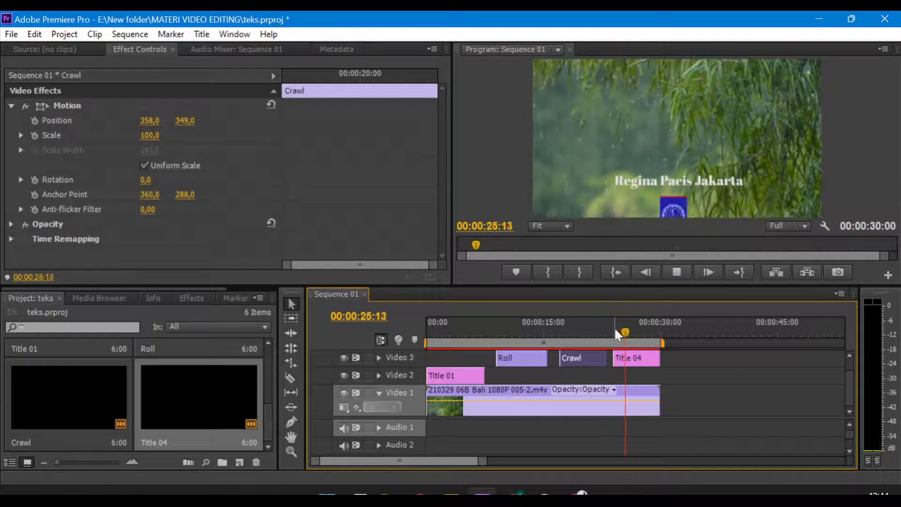
{"action": "key", "text": "space"}
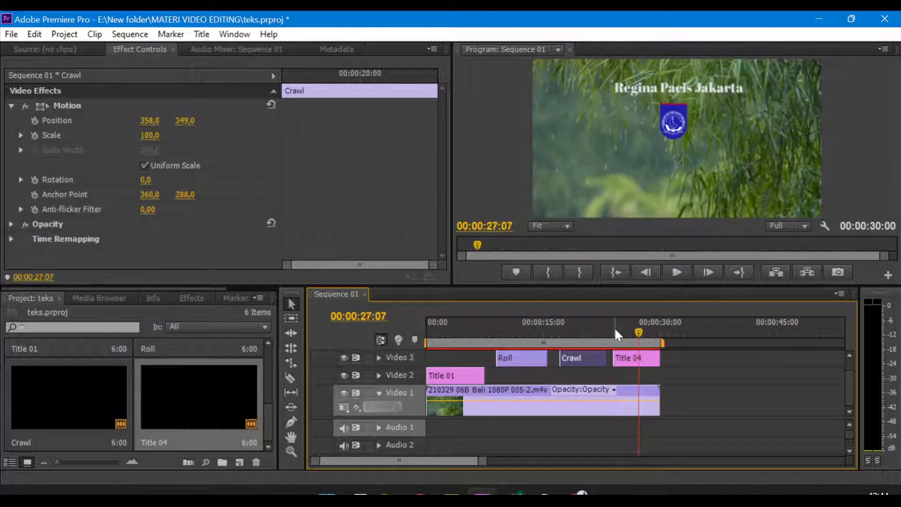
Reopen Title 04 from the sequence and centre the blue shield logo horizontally in the frame.
{"action": "mouse_move", "coordinate": [482, 461]}
{"action": "left_mouse_down"}
{"action": "mouse_move", "coordinate": [490, 470]}
{"action": "mouse_move", "coordinate": [481, 469]}
{"action": "left_mouse_up"}
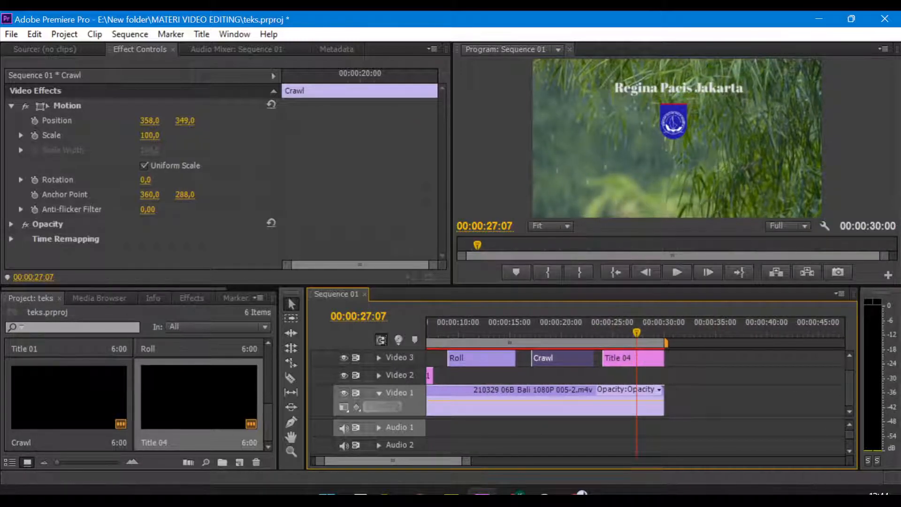
{"action": "left_click", "coordinate": [647, 357]}
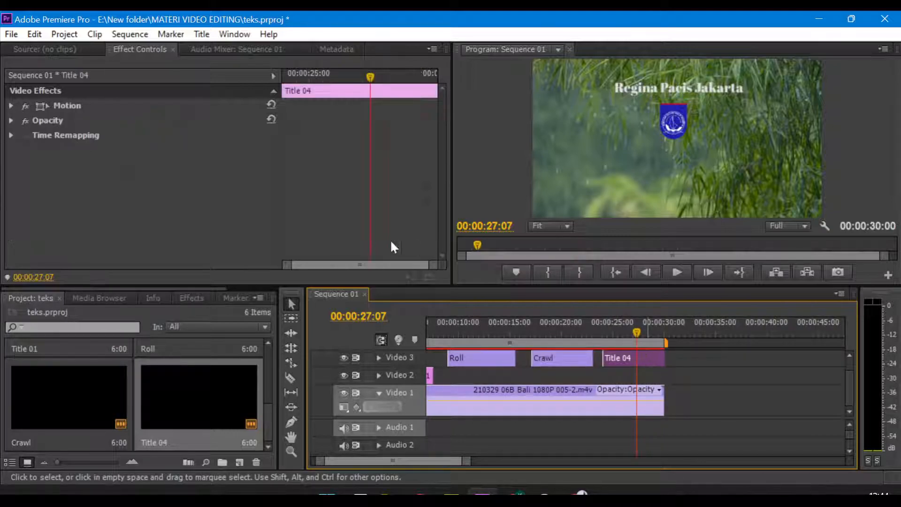
{"action": "left_click_drag", "start_coordinate": [136, 55], "coordinate": [535, 46]}
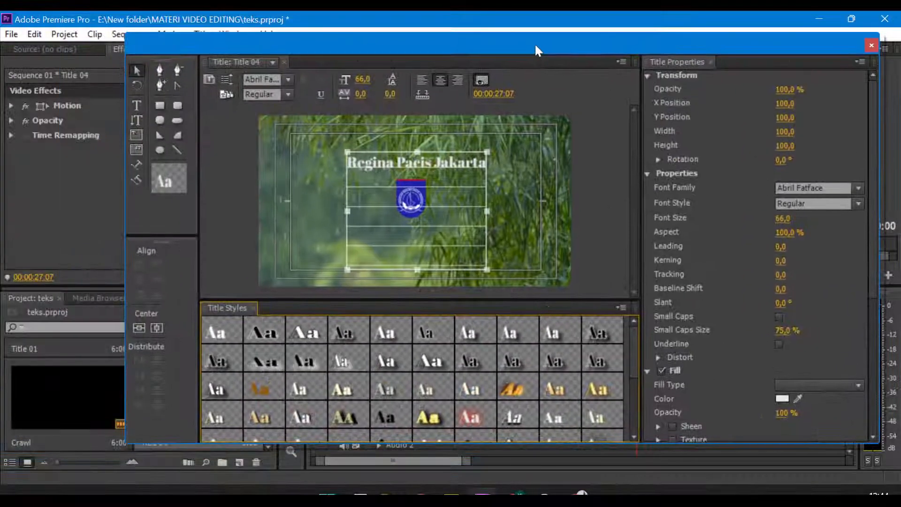
{"action": "left_click", "coordinate": [412, 200]}
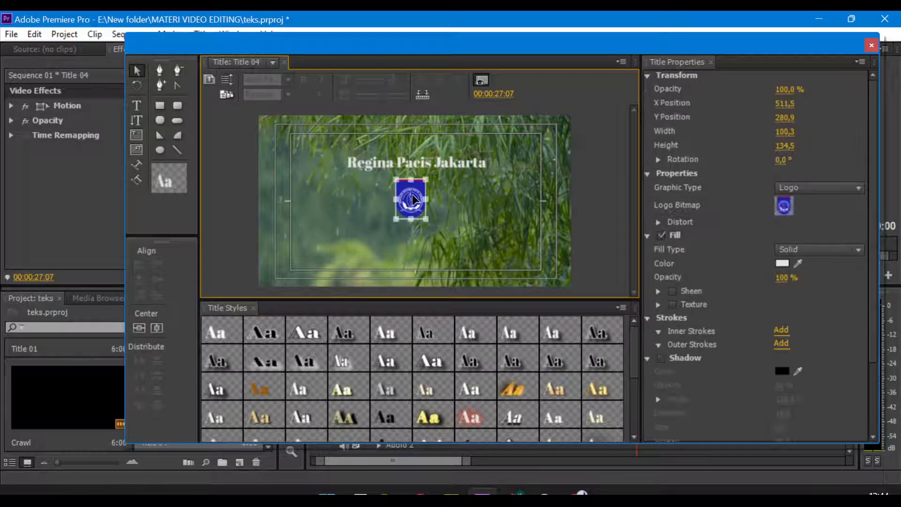
{"action": "left_click", "coordinate": [158, 329]}
{"action": "left_click", "coordinate": [444, 202]}
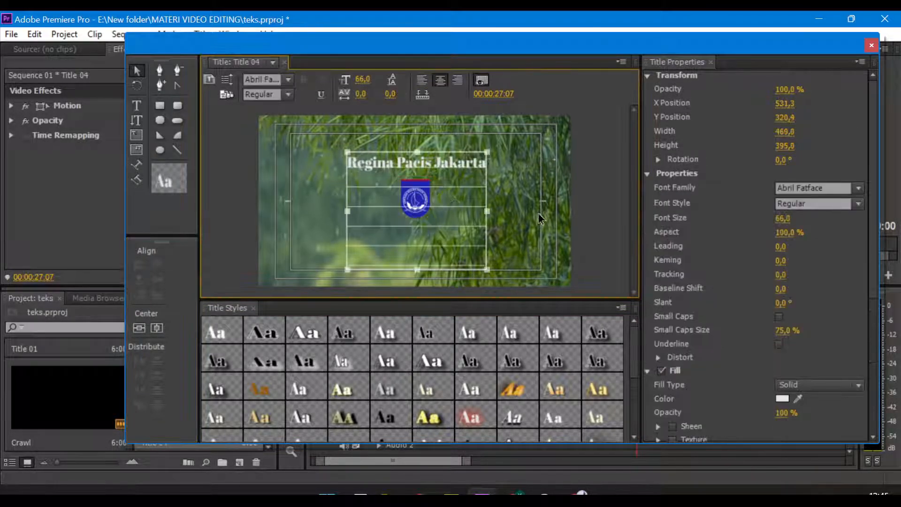
{"action": "right_click", "coordinate": [540, 218]}
{"action": "mouse_move", "coordinate": [694, 346]}
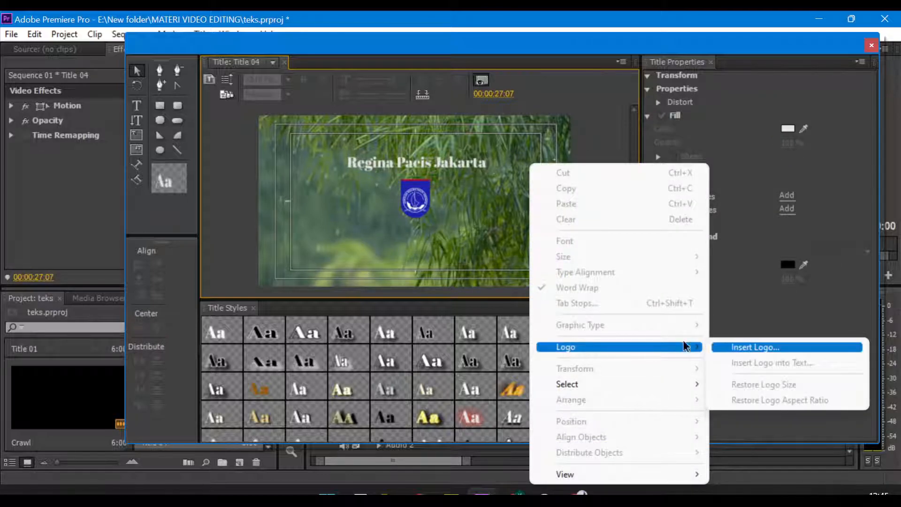
{"action": "left_click", "coordinate": [471, 209]}
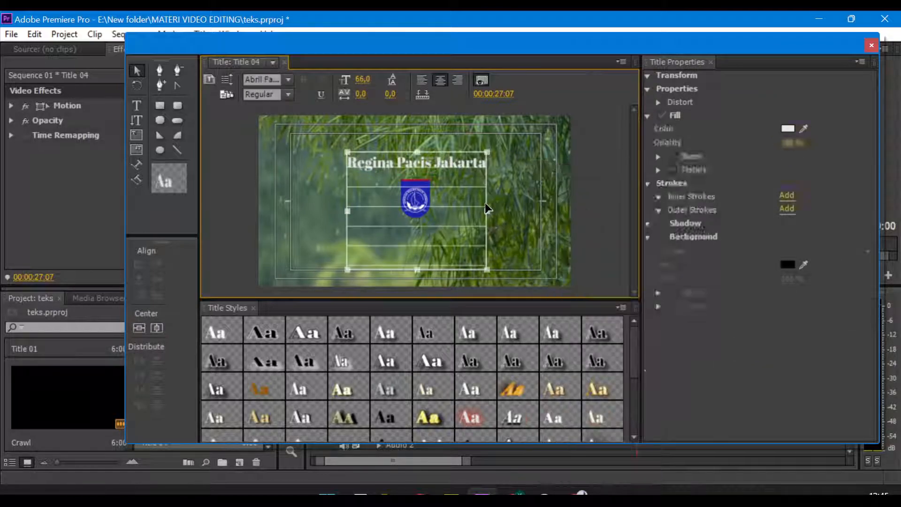
{"action": "left_click", "coordinate": [509, 207]}
Move the blue shield logo left to about X 436, keeping it beneath the "Regina Pacis Jakarta" text.
{"action": "left_click", "coordinate": [420, 202]}
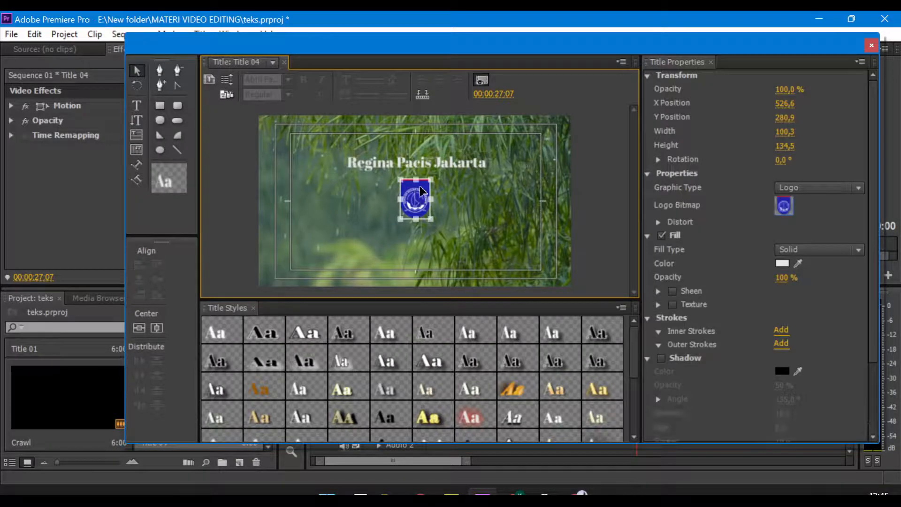
{"action": "left_click_drag", "start_coordinate": [421, 190], "coordinate": [394, 190]}
{"action": "left_click", "coordinate": [514, 192]}
{"action": "right_click", "coordinate": [514, 192]}
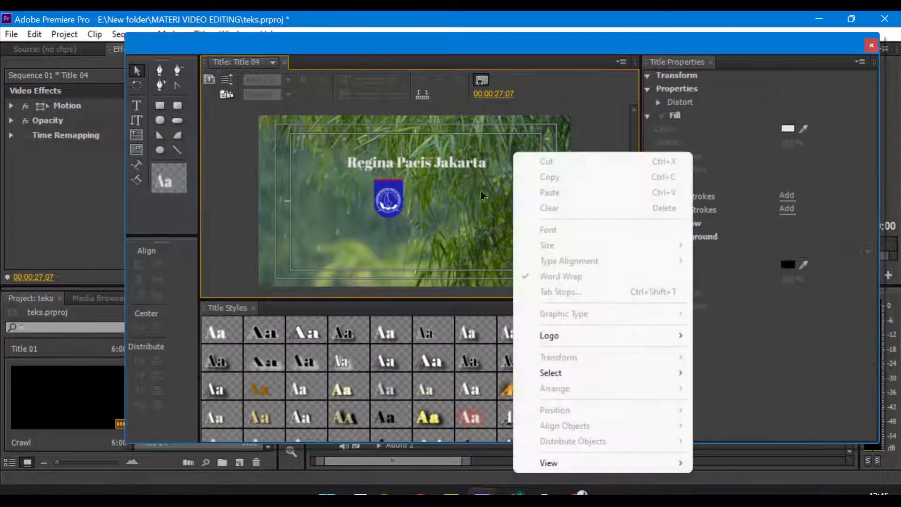
{"action": "left_click", "coordinate": [394, 202]}
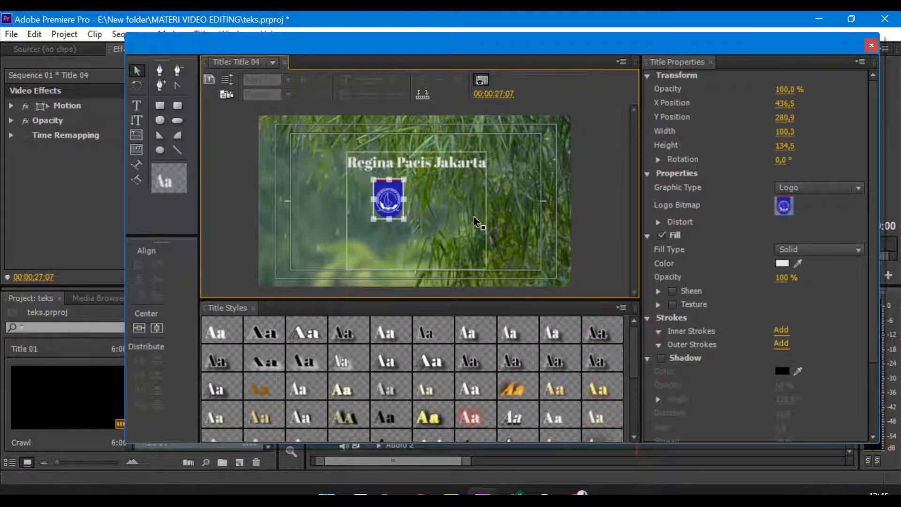
Insert a second blue shield logo, place it to the right of the first beneath the text, and close the title.
{"action": "left_click", "coordinate": [507, 203]}
{"action": "right_click", "coordinate": [508, 203]}
{"action": "mouse_move", "coordinate": [573, 343]}
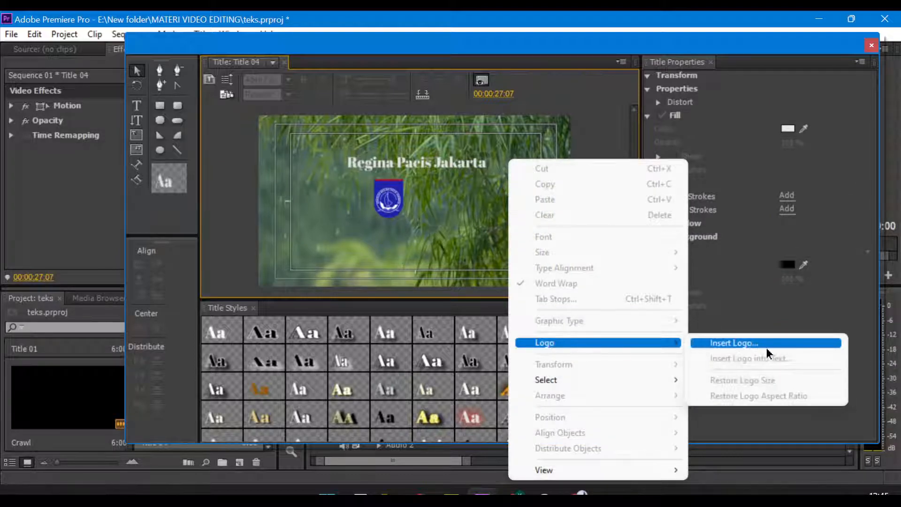
{"action": "left_click", "coordinate": [769, 352]}
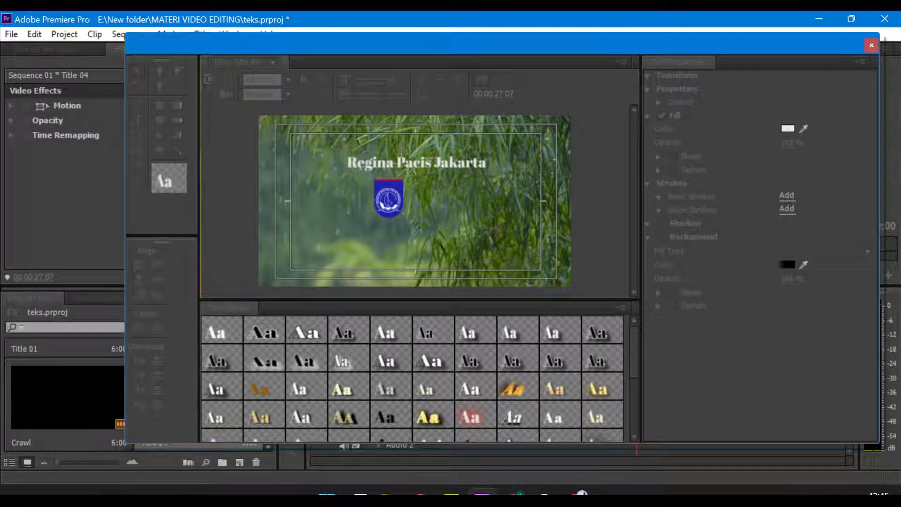
{"action": "left_click_drag", "start_coordinate": [323, 120], "coordinate": [459, 205]}
{"action": "left_click", "coordinate": [525, 200]}
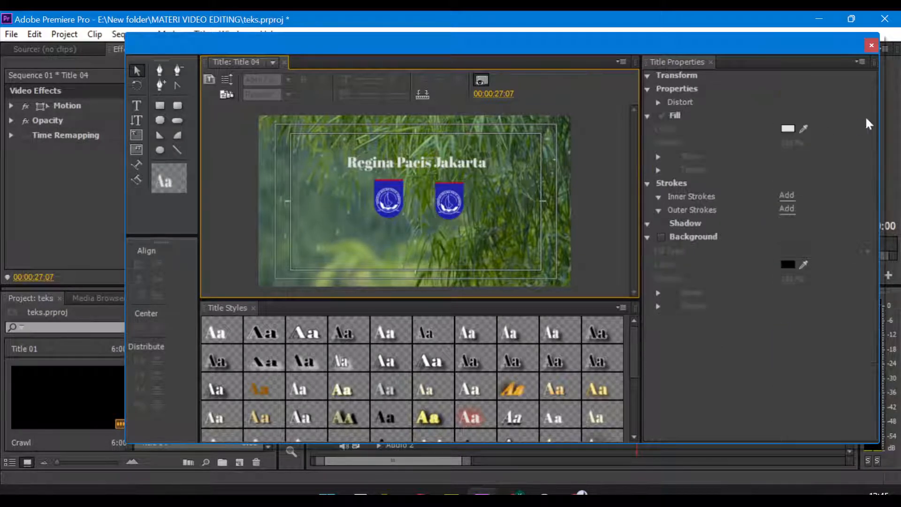
{"action": "left_click", "coordinate": [871, 45]}
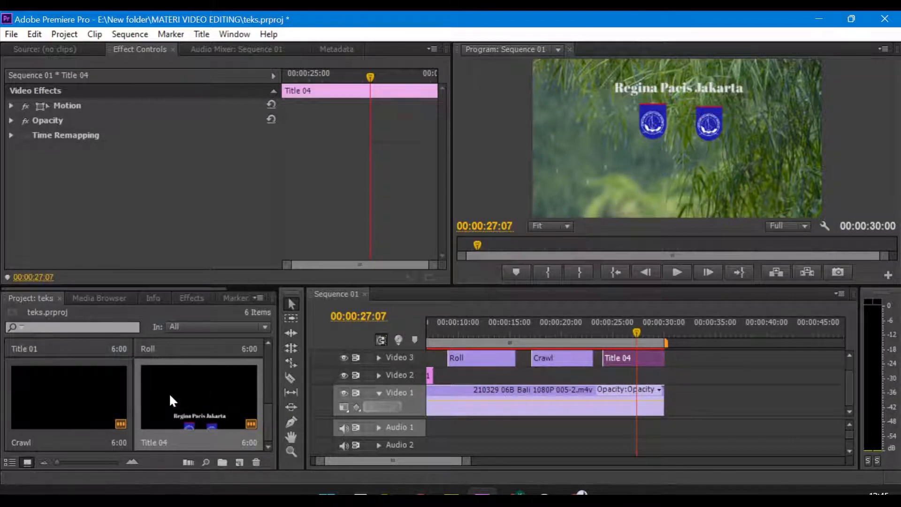
Play the Title 04 clip from its start and scrub back to 00:00:27:00 to check the rolling text and two logos.
{"action": "left_click", "coordinate": [153, 415]}
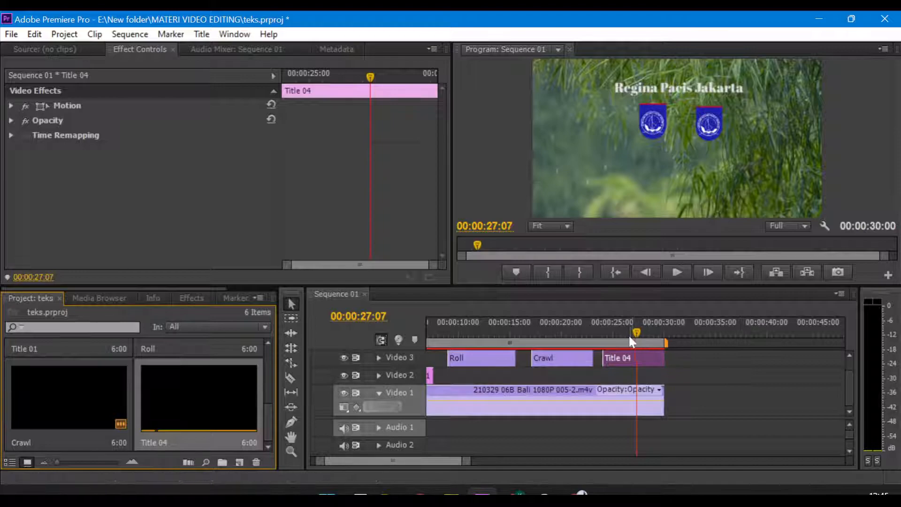
{"action": "left_click", "coordinate": [601, 334]}
{"action": "key", "text": "space"}
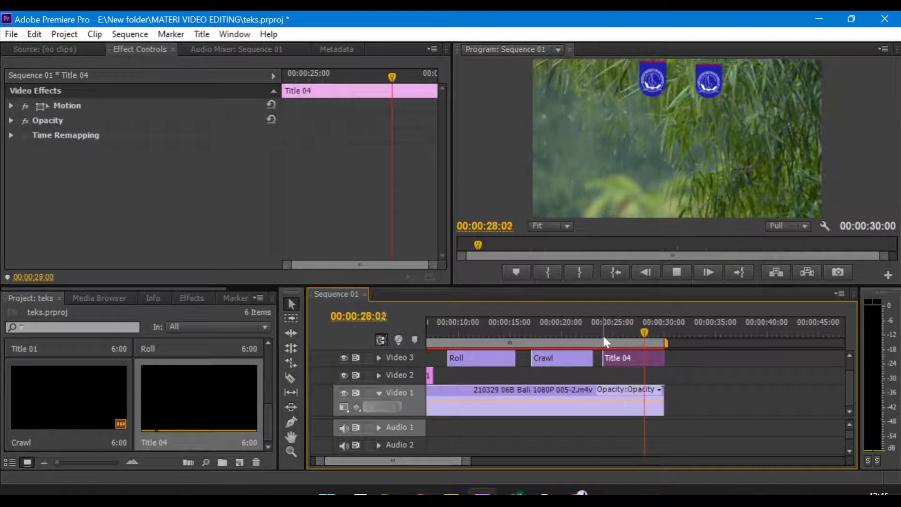
{"action": "key", "text": "space"}
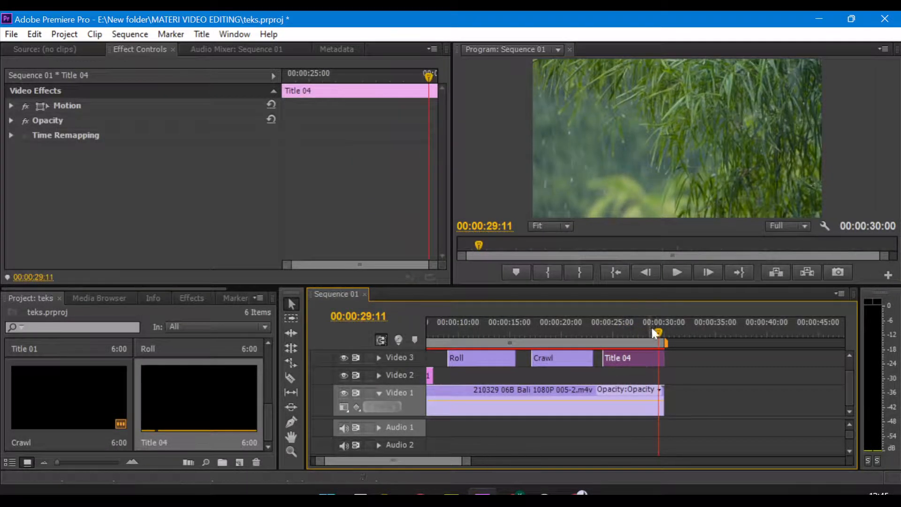
{"action": "left_click_drag", "start_coordinate": [658, 334], "coordinate": [633, 334]}
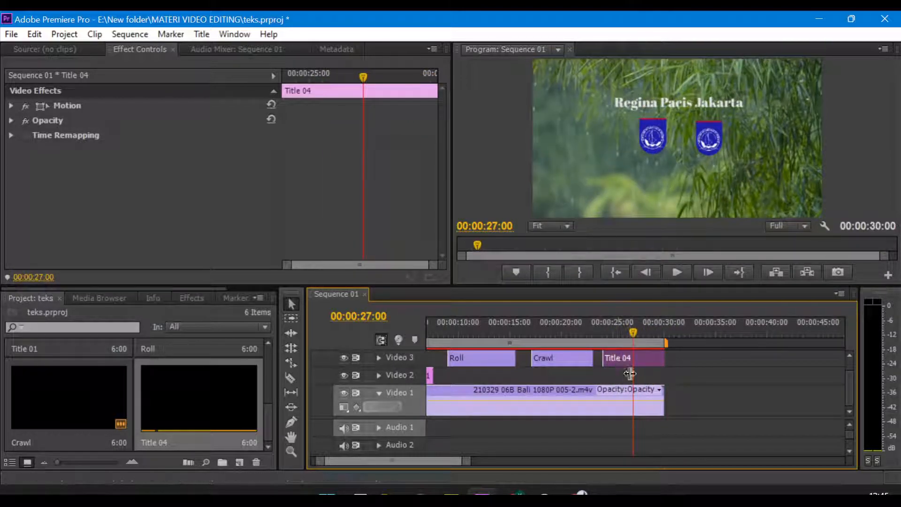
Add another copy of the Bali footage to Video 1, directly after the first clip, and place the playhead at 00:00:31:11.
{"action": "scroll", "coordinate": [168, 375], "scroll_direction": "up", "scroll_amount": 3}
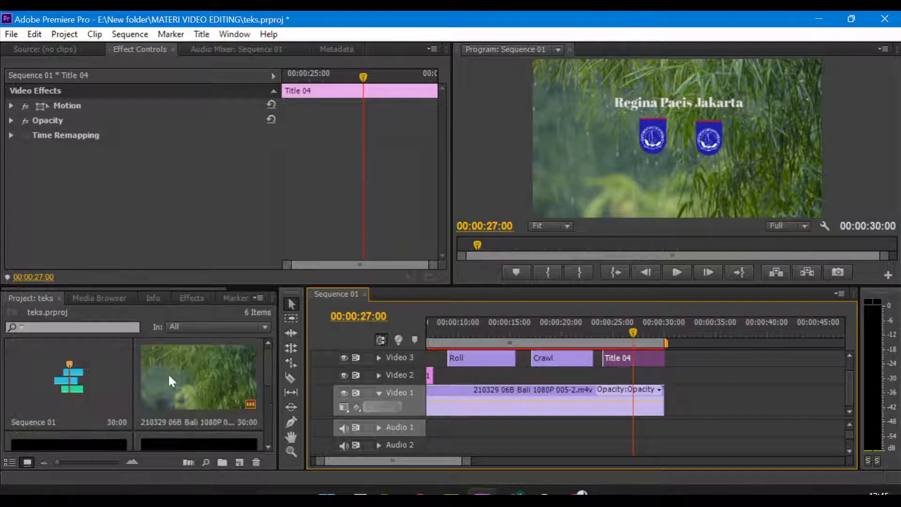
{"action": "left_click_drag", "start_coordinate": [215, 392], "coordinate": [675, 406]}
{"action": "left_click_drag", "start_coordinate": [633, 333], "coordinate": [692, 332]}
{"action": "left_click", "coordinate": [725, 401]}
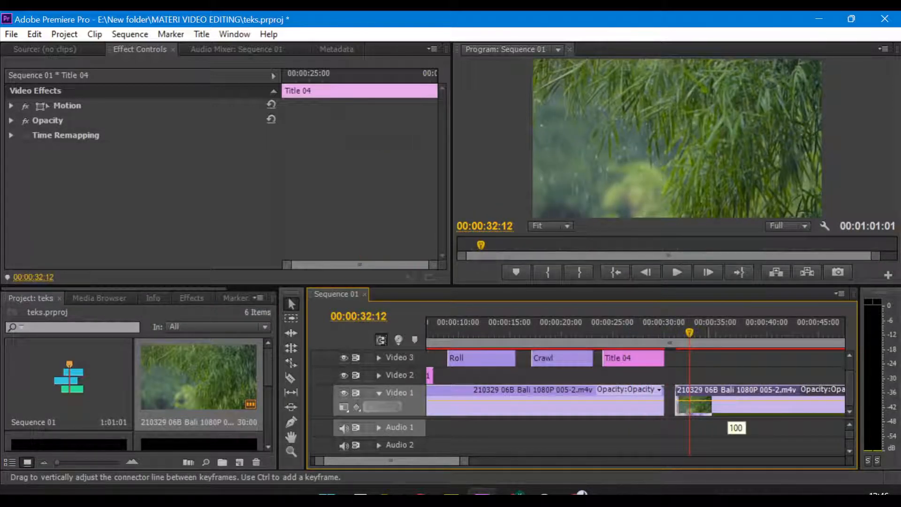
{"action": "left_click_drag", "start_coordinate": [739, 404], "coordinate": [724, 401]}
{"action": "left_click_drag", "start_coordinate": [680, 332], "coordinate": [679, 332]}
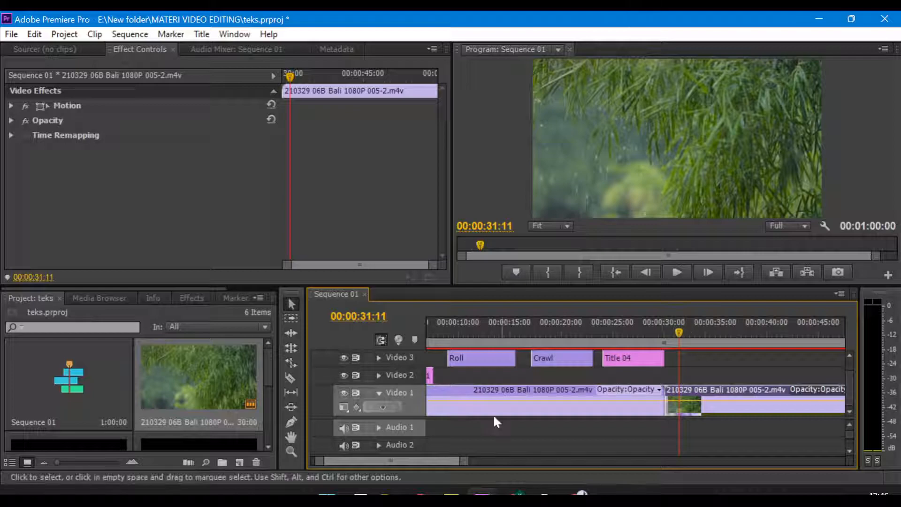
{"action": "left_click_drag", "start_coordinate": [403, 465], "coordinate": [391, 464]}
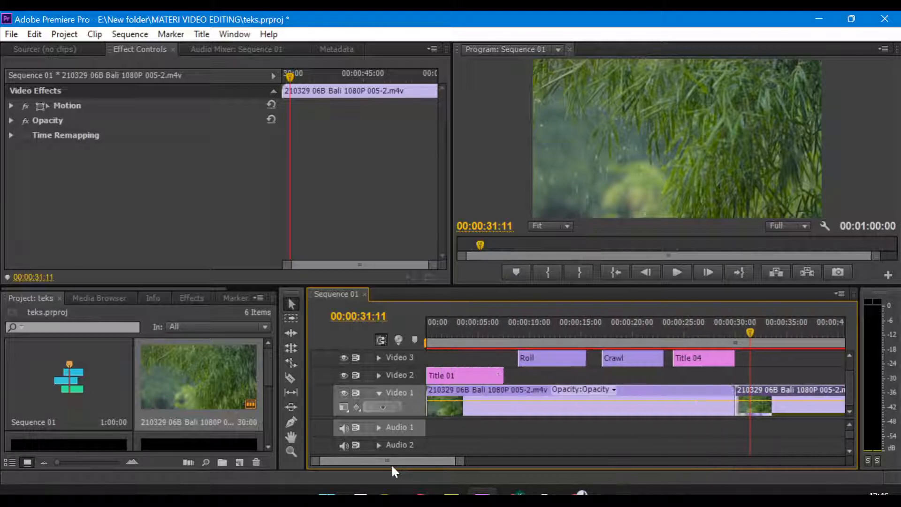
Create a new title with the default 720 × 576, 25 fps settings and name.
{"action": "left_click", "coordinate": [239, 462]}
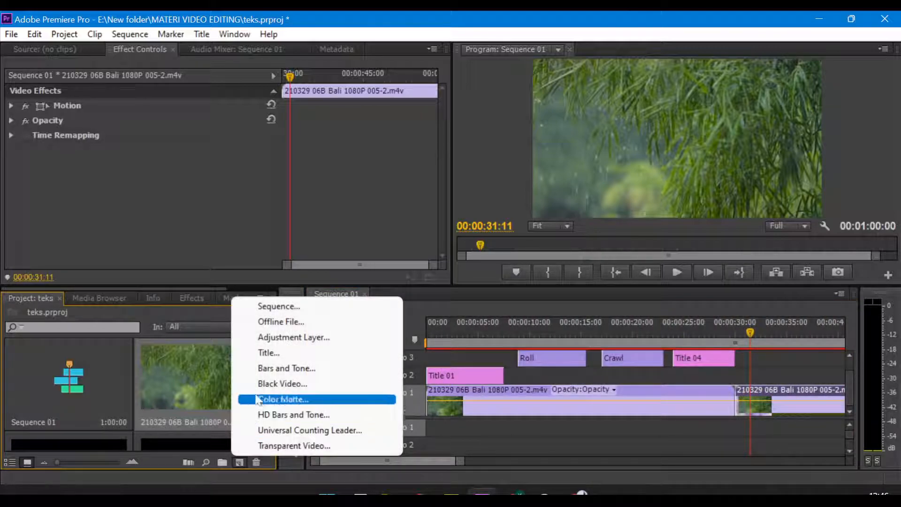
{"action": "left_click", "coordinate": [268, 352]}
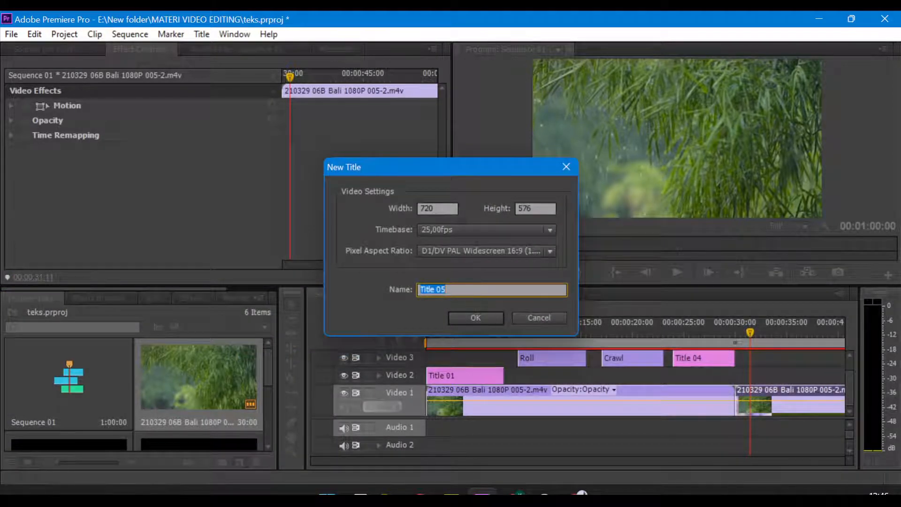
{"action": "left_click", "coordinate": [470, 319]}
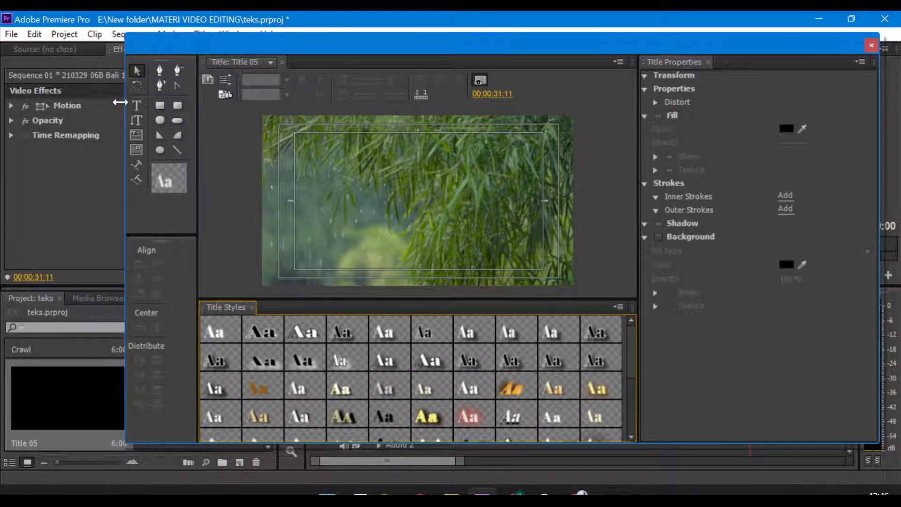
Add the horizontal text "ADOBE PREMIERE" and move it near the middle of the frame, about X 523, Y 272.
{"action": "left_click", "coordinate": [137, 105]}
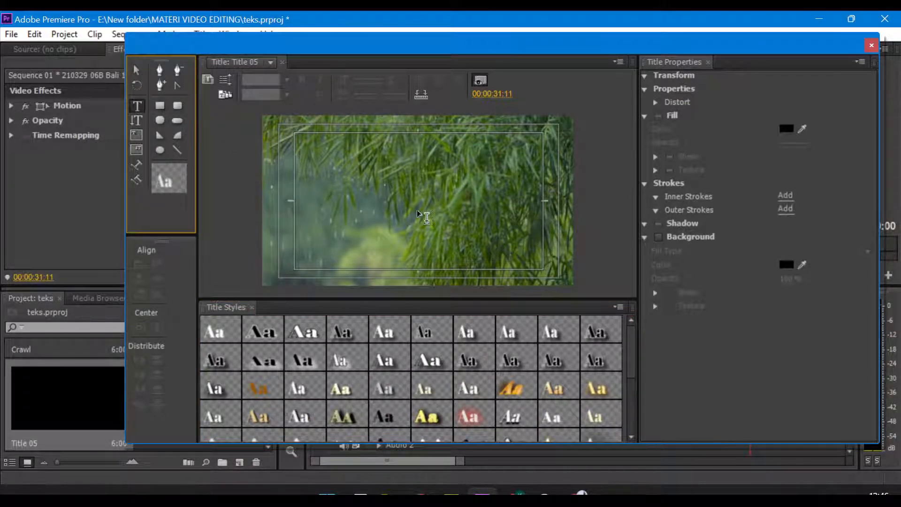
{"action": "left_click", "coordinate": [404, 199]}
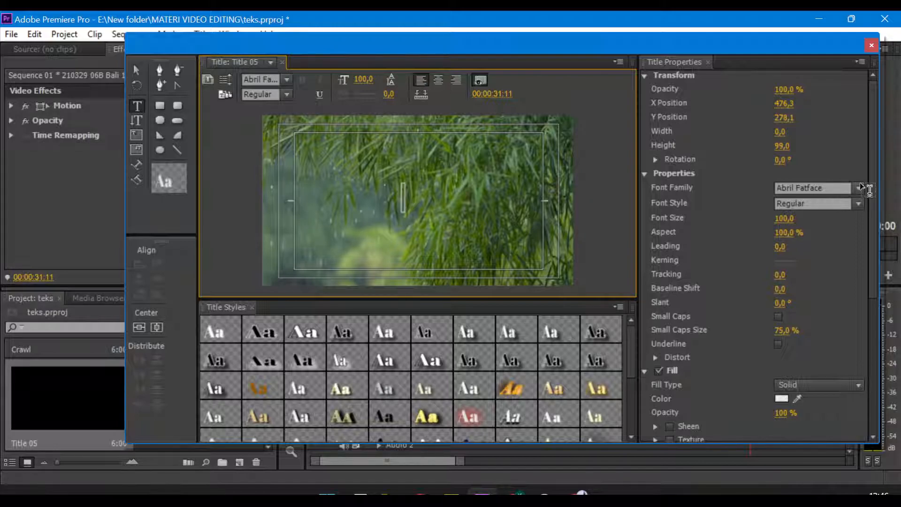
{"action": "type", "text": "ADOBE P"}
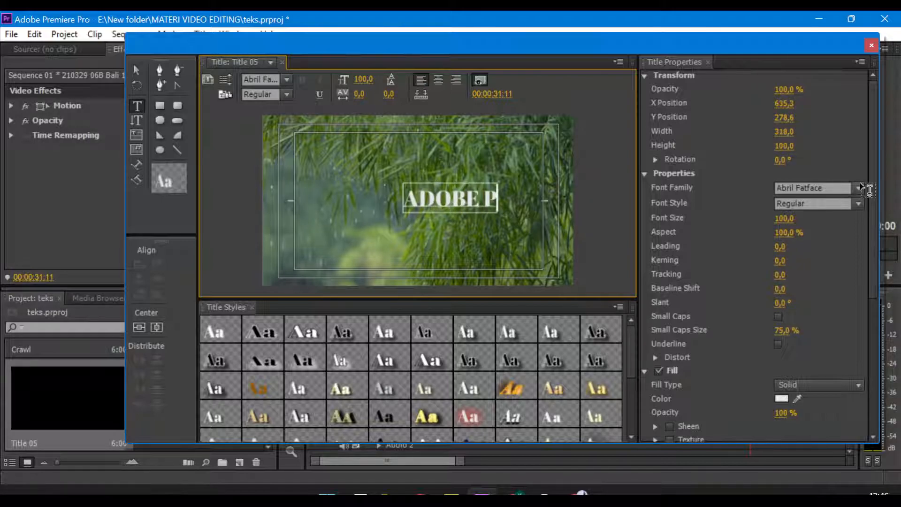
{"action": "type", "text": "REMIERE"}
{"action": "key", "text": "BackSpace"}
{"action": "key", "text": "BackSpace"}
{"action": "key", "text": "BackSpace"}
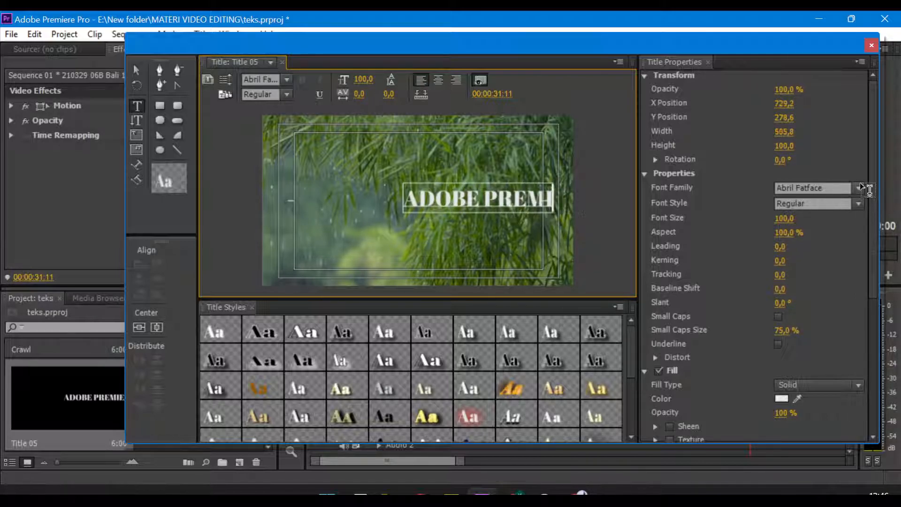
{"action": "type", "text": "ERE"}
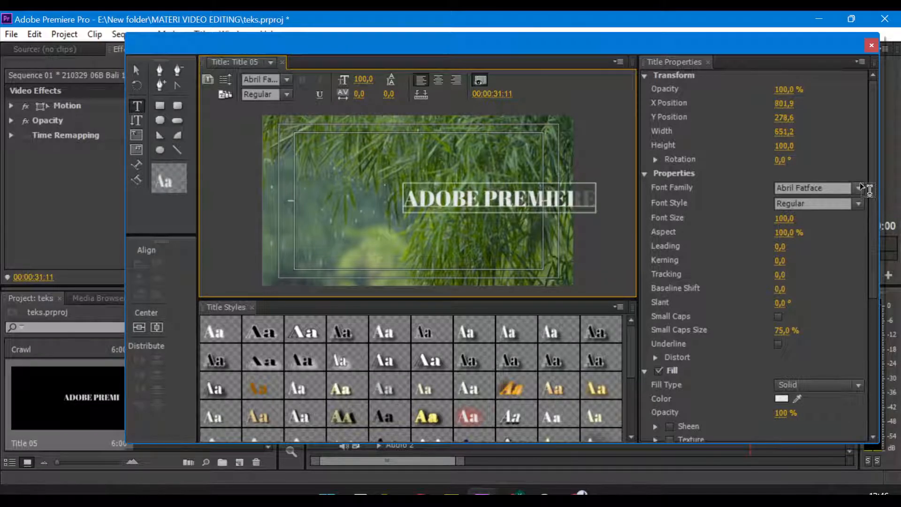
{"action": "left_click", "coordinate": [136, 71]}
{"action": "left_click_drag", "start_coordinate": [527, 208], "coordinate": [444, 205]}
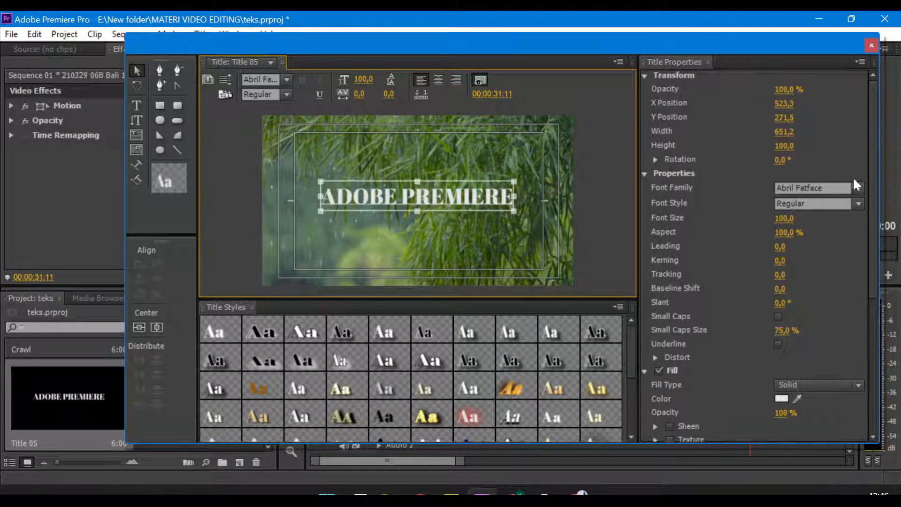
Try several fonts on the "ADOBE PREMIERE" text, including Segoe Script, Raleway, Proclamate Heavy, Orbitron, OldDreadfulNo7 BT and Nirmala UI.
{"action": "left_click", "coordinate": [857, 186]}
{"action": "scroll", "coordinate": [887, 362], "scroll_direction": "down", "scroll_amount": 15}
{"action": "scroll", "coordinate": [887, 361], "scroll_direction": "down", "scroll_amount": 15}
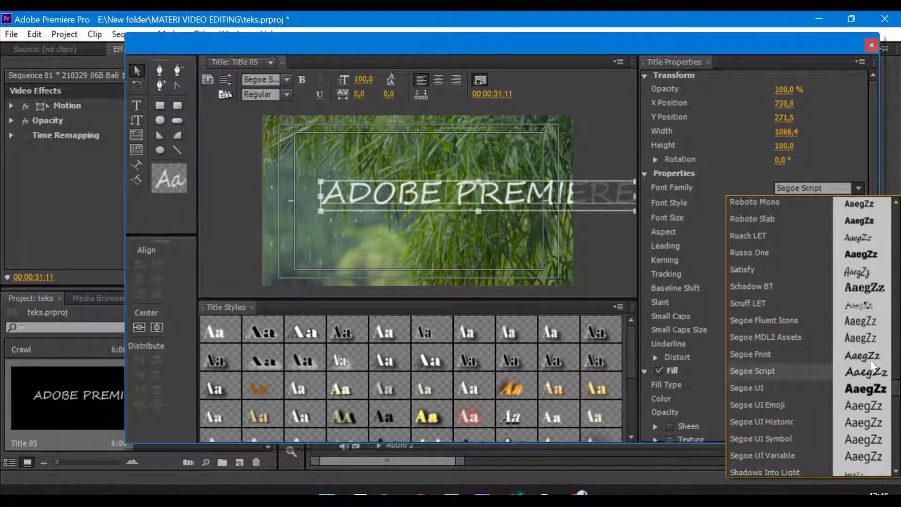
{"action": "scroll", "coordinate": [865, 347], "scroll_direction": "up", "scroll_amount": 3}
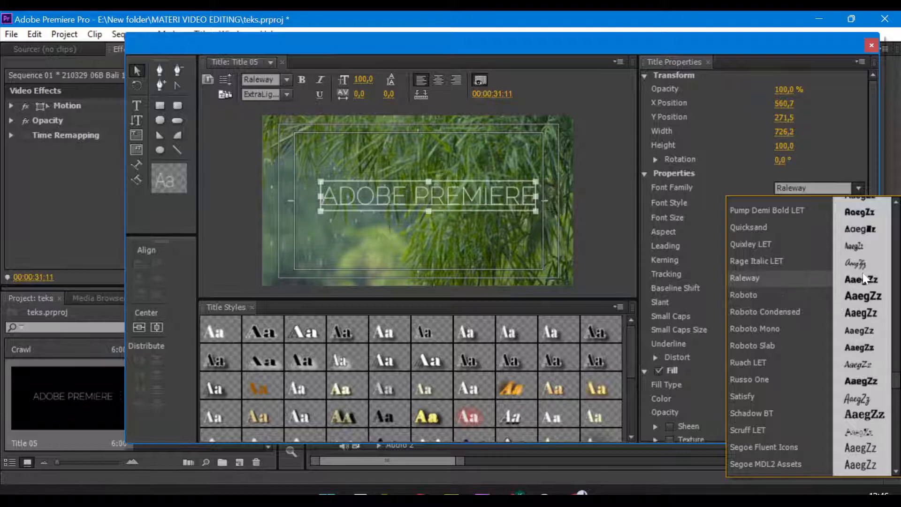
{"action": "scroll", "coordinate": [850, 305], "scroll_direction": "up", "scroll_amount": 3}
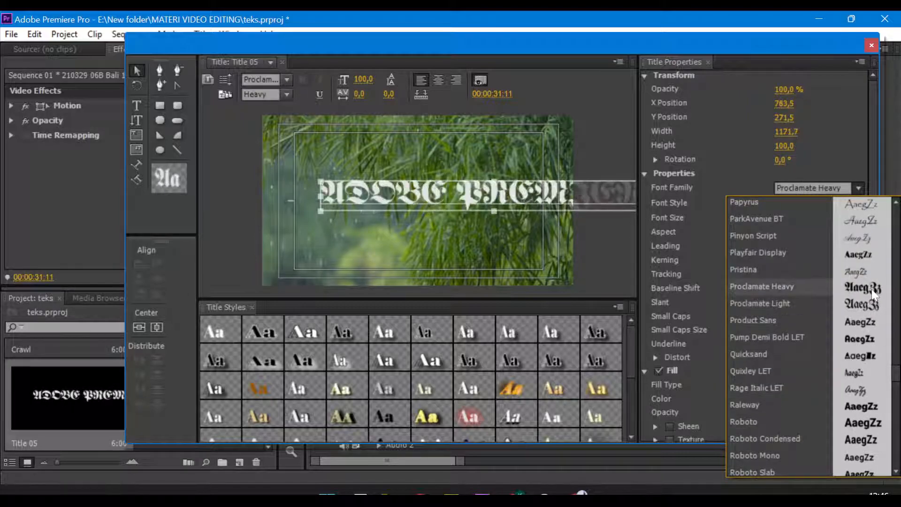
{"action": "scroll", "coordinate": [866, 293], "scroll_direction": "up", "scroll_amount": 3}
{"action": "scroll", "coordinate": [866, 243], "scroll_direction": "up", "scroll_amount": 2}
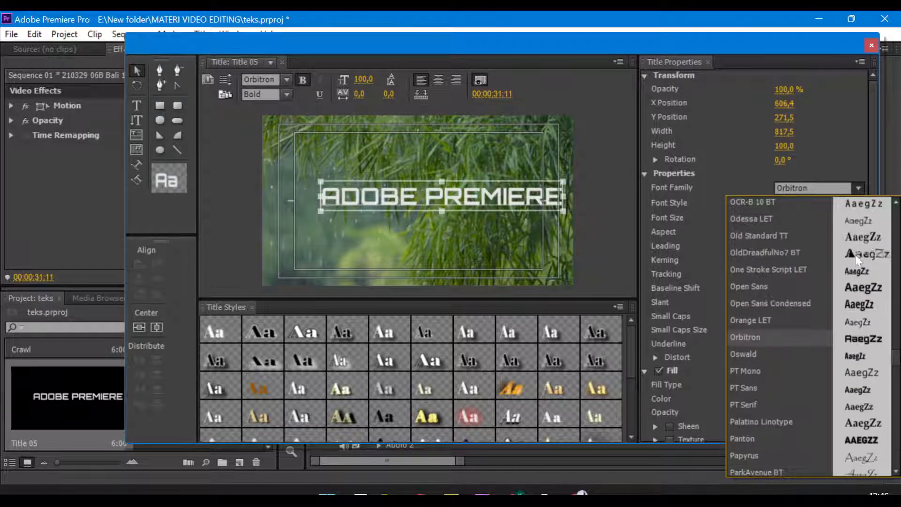
{"action": "scroll", "coordinate": [860, 272], "scroll_direction": "up", "scroll_amount": 3}
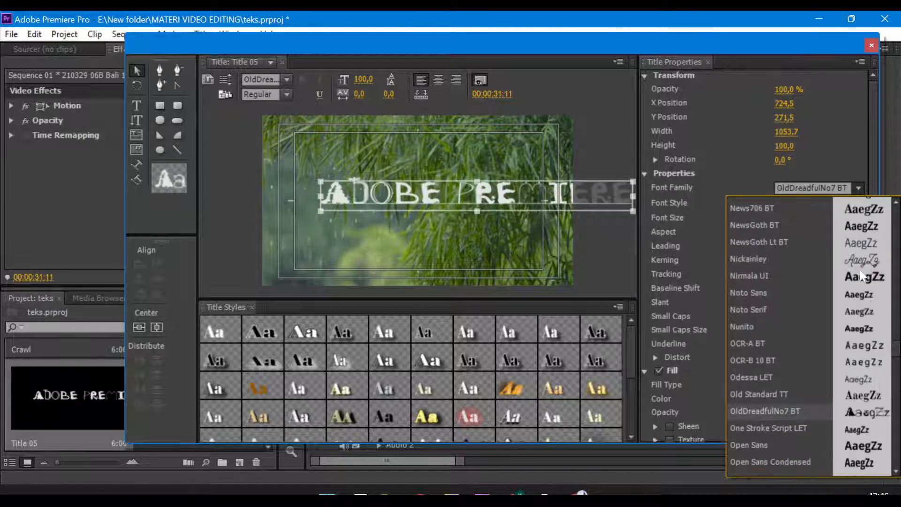
{"action": "left_click", "coordinate": [860, 270]}
Try the Montserrat, Muli and Magenta fonts on the "ADOBE PREMIERE" text.
{"action": "left_click", "coordinate": [858, 187]}
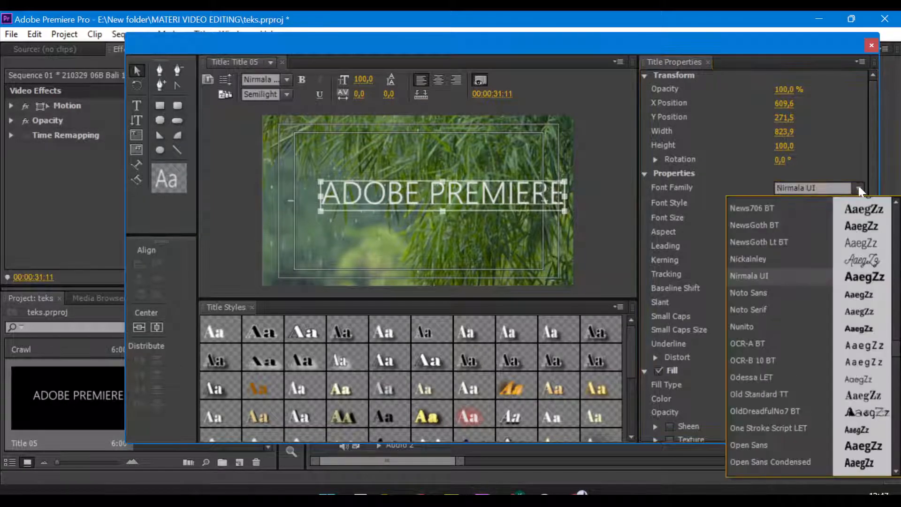
{"action": "scroll", "coordinate": [865, 277], "scroll_direction": "up", "scroll_amount": 3}
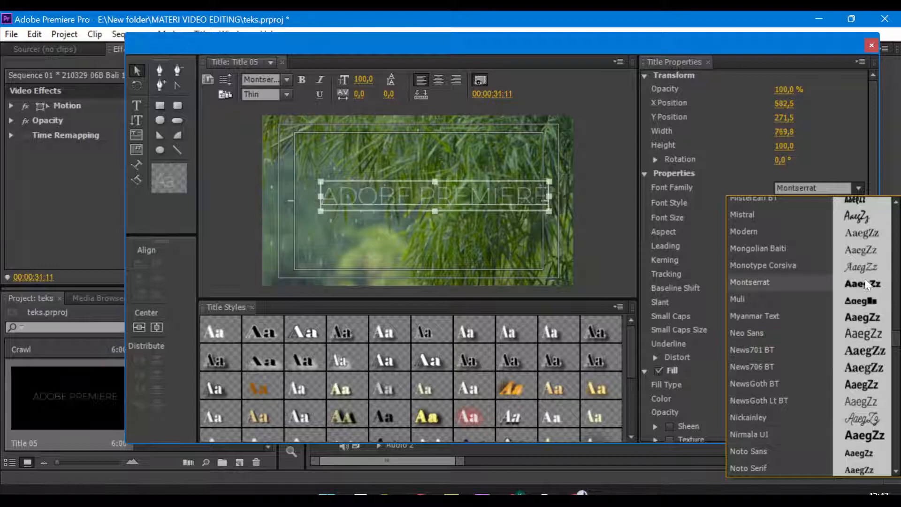
{"action": "scroll", "coordinate": [869, 300], "scroll_direction": "up", "scroll_amount": 3}
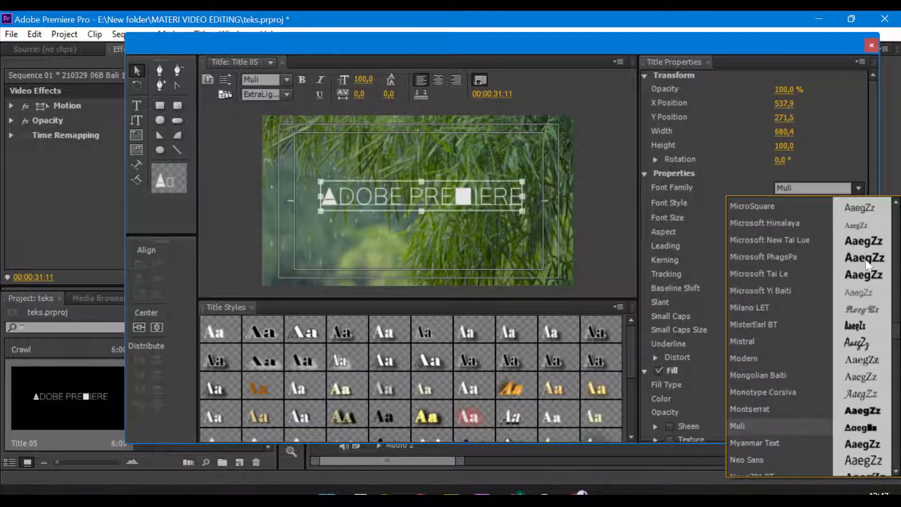
{"action": "scroll", "coordinate": [869, 247], "scroll_direction": "up", "scroll_amount": 3}
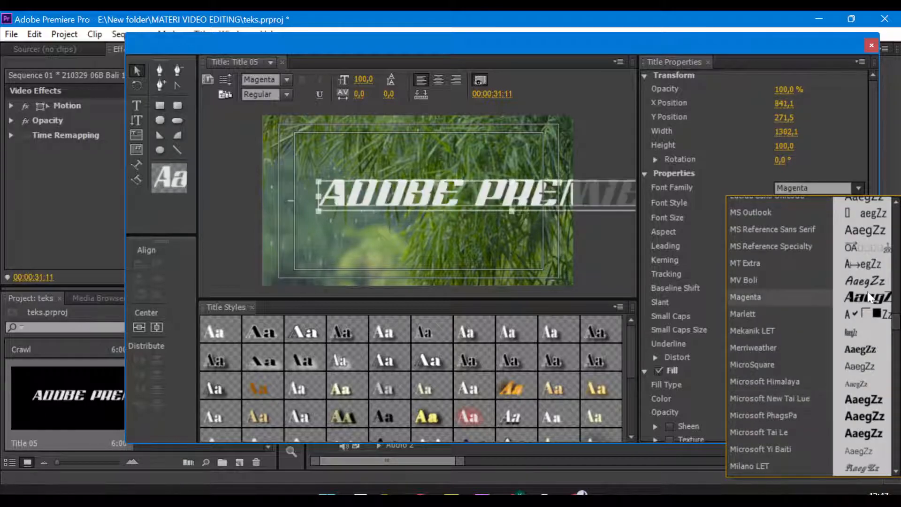
Set the font family of the "ADOBE PREMIERE" text to Ultra.
{"action": "scroll", "coordinate": [864, 300], "scroll_direction": "down", "scroll_amount": 3}
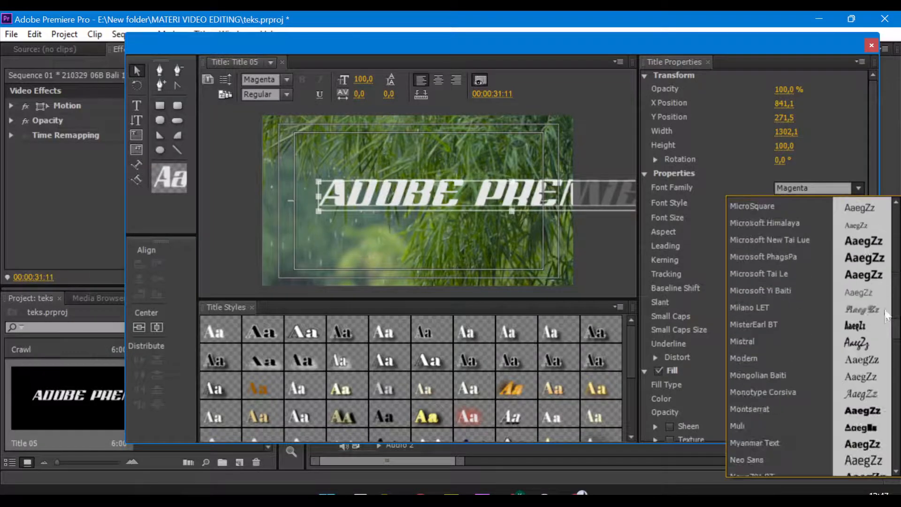
{"action": "scroll", "coordinate": [894, 469], "scroll_direction": "down", "scroll_amount": 10}
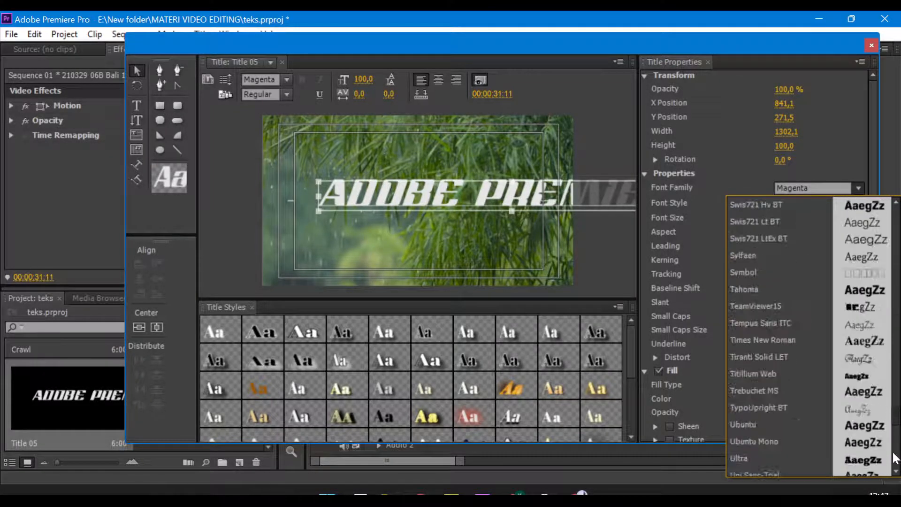
{"action": "scroll", "coordinate": [849, 308], "scroll_direction": "up", "scroll_amount": 4}
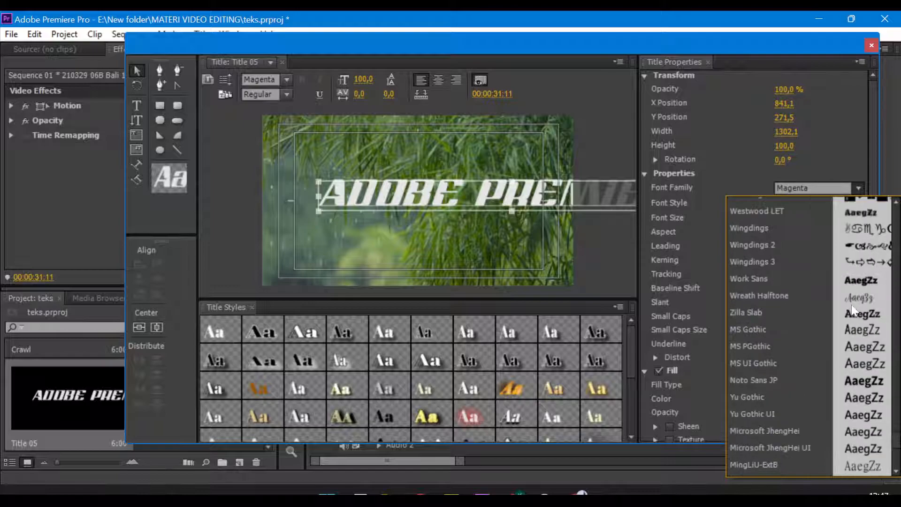
{"action": "left_click", "coordinate": [865, 282]}
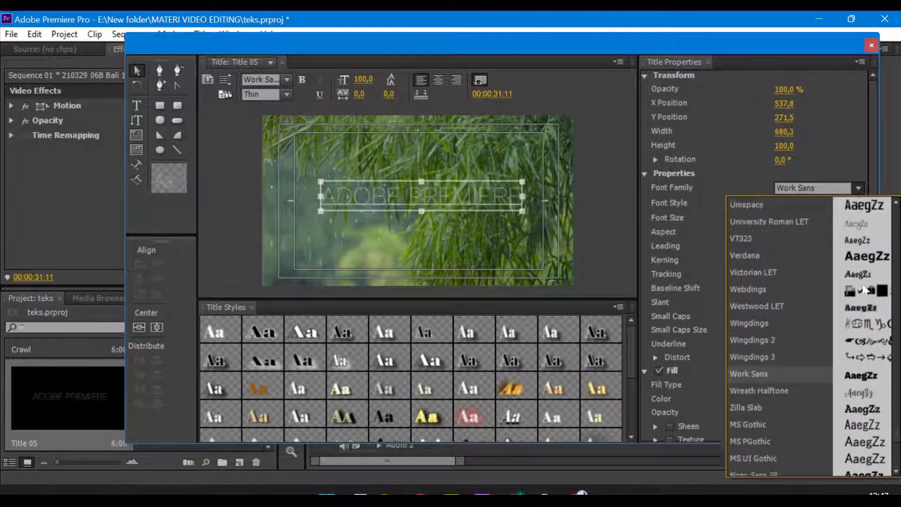
{"action": "left_click", "coordinate": [864, 236]}
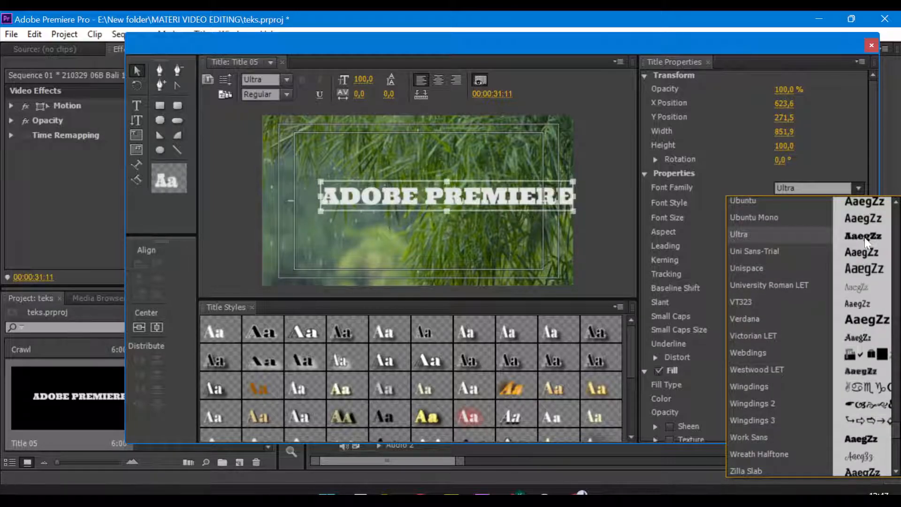
Reposition the "ADOBE PREMIERE" text inside the safe margins and resize it to about 813 wide by 148 high.
{"action": "left_click", "coordinate": [587, 189]}
{"action": "left_click_drag", "start_coordinate": [525, 198], "coordinate": [502, 206]}
{"action": "left_click_drag", "start_coordinate": [785, 131], "coordinate": [806, 131]}
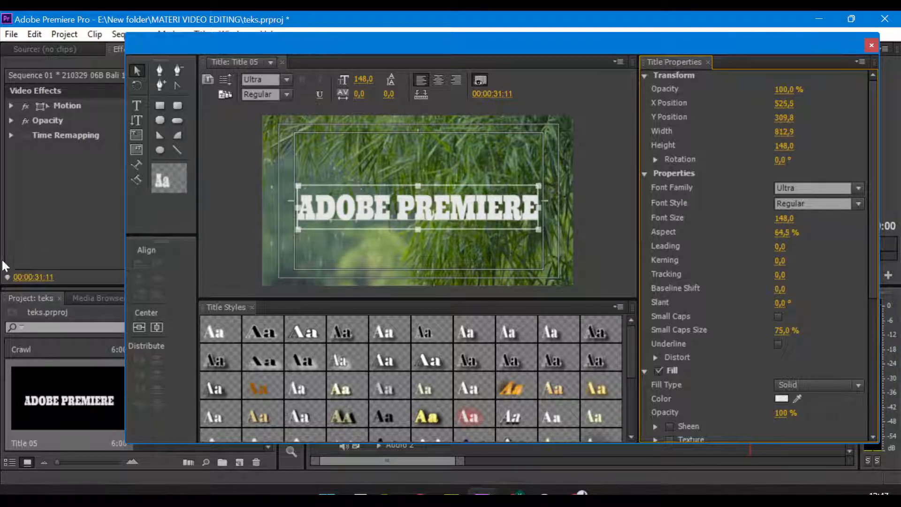
Centre the "ADOBE PREMIERE" text vertically and horizontally in the frame and deselect it.
{"action": "left_click", "coordinate": [157, 327]}
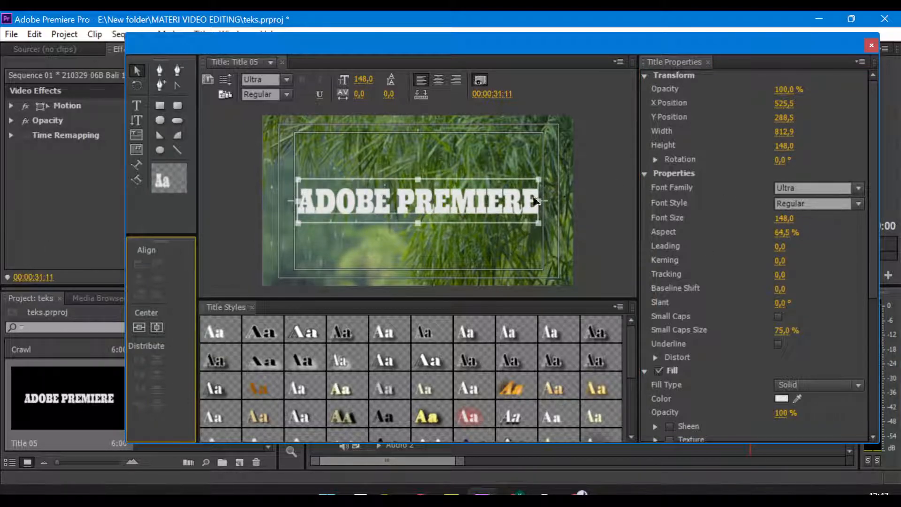
{"action": "left_click", "coordinate": [157, 324]}
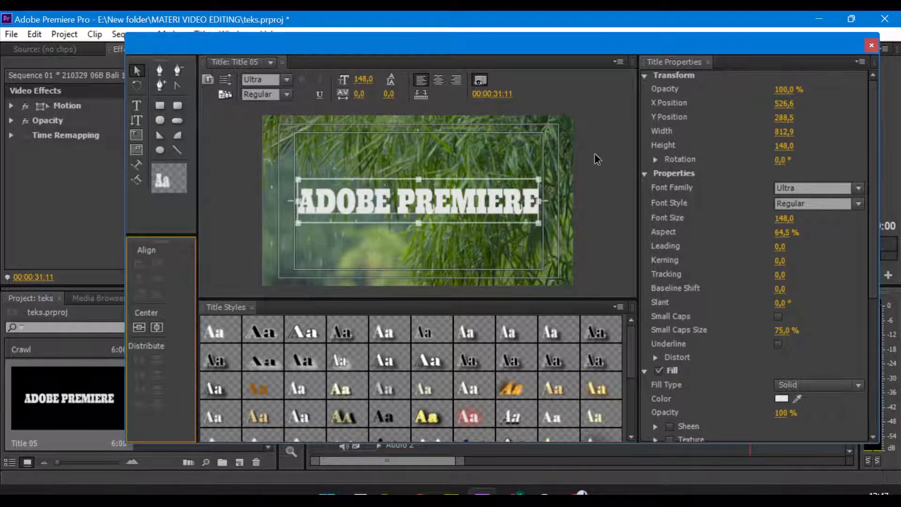
{"action": "left_click", "coordinate": [582, 159]}
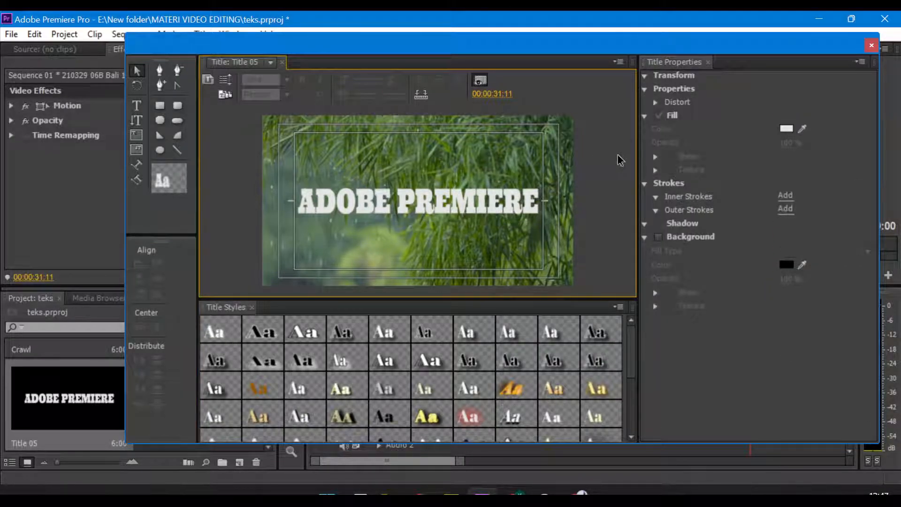
Browse the font families available for the "ADOBE PREMIERE" text and deselect the text.
{"action": "left_click", "coordinate": [425, 200]}
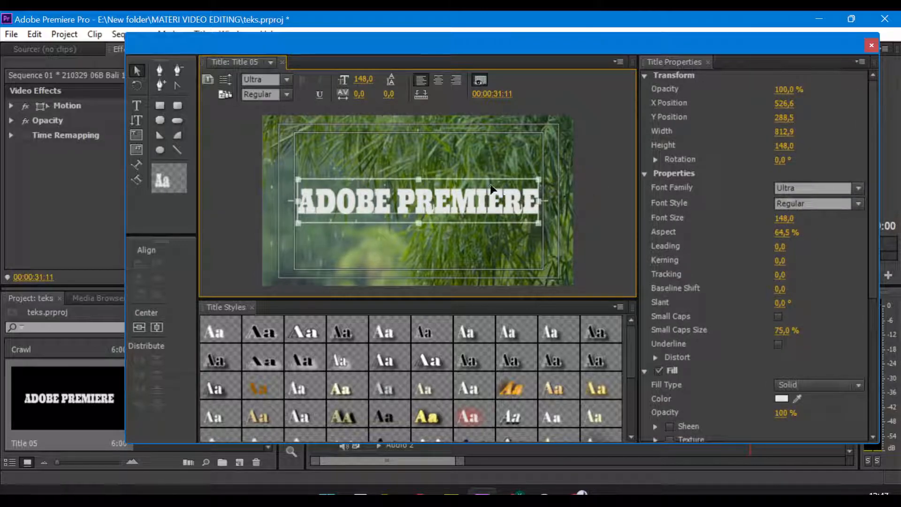
{"action": "left_click", "coordinate": [858, 188]}
{"action": "left_click", "coordinate": [865, 137]}
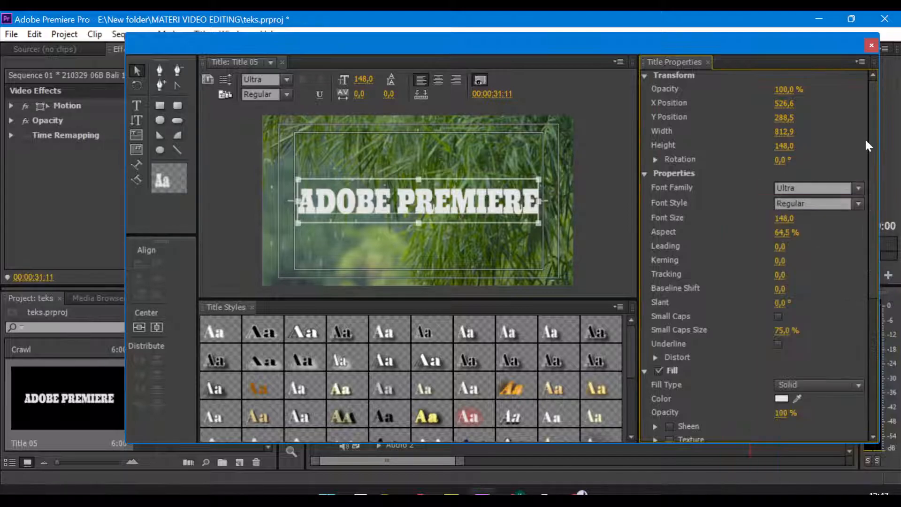
{"action": "left_click", "coordinate": [860, 192]}
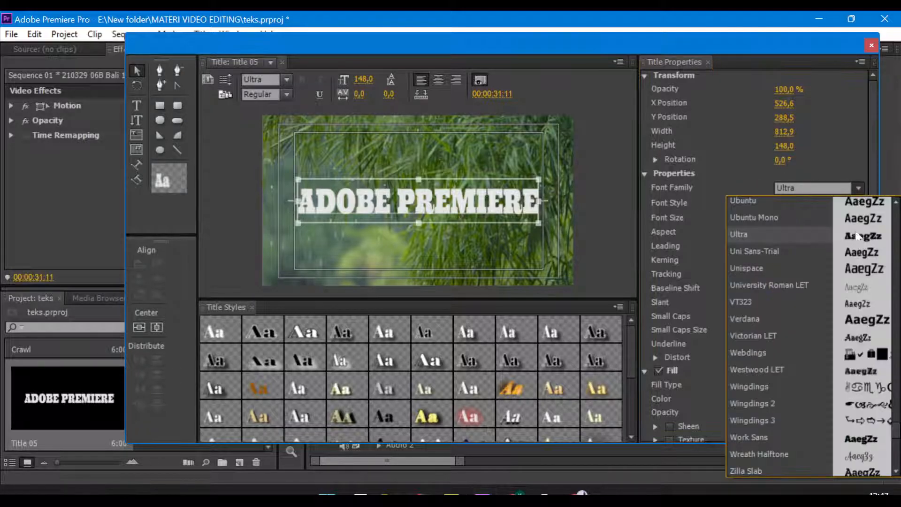
{"action": "scroll", "coordinate": [812, 335], "scroll_direction": "up", "scroll_amount": 5}
{"action": "scroll", "coordinate": [779, 336], "scroll_direction": "up", "scroll_amount": 5}
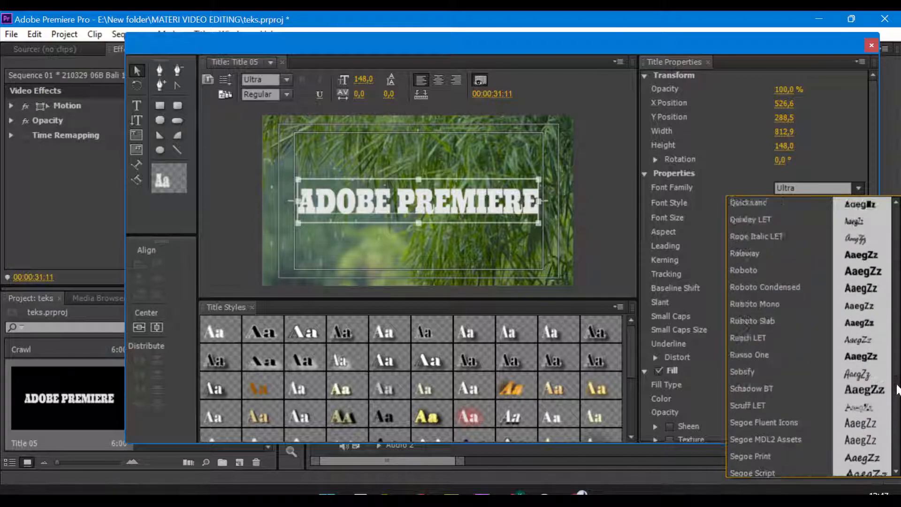
{"action": "left_click", "coordinate": [749, 34]}
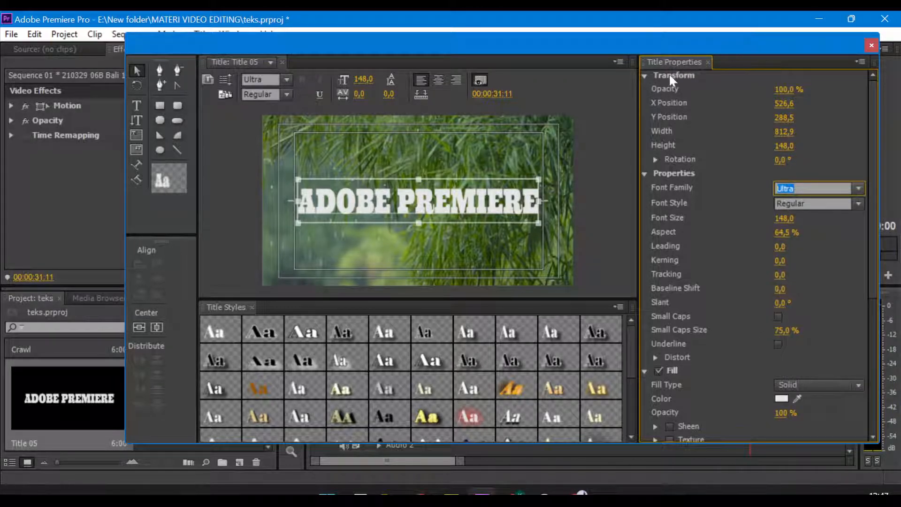
{"action": "left_click", "coordinate": [595, 184]}
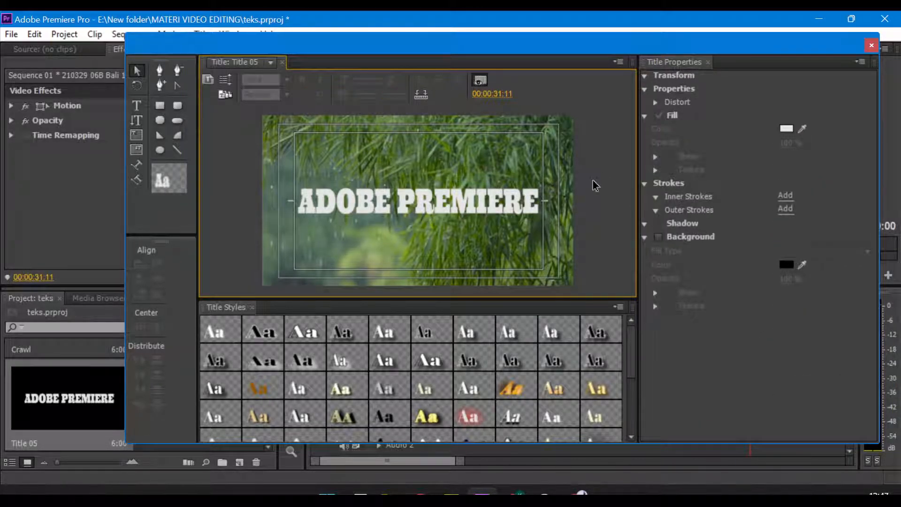
Resize the "ADOBE PREMIERE" text to about 808 wide by 301 high and centre it horizontally and vertically.
{"action": "left_click", "coordinate": [425, 202]}
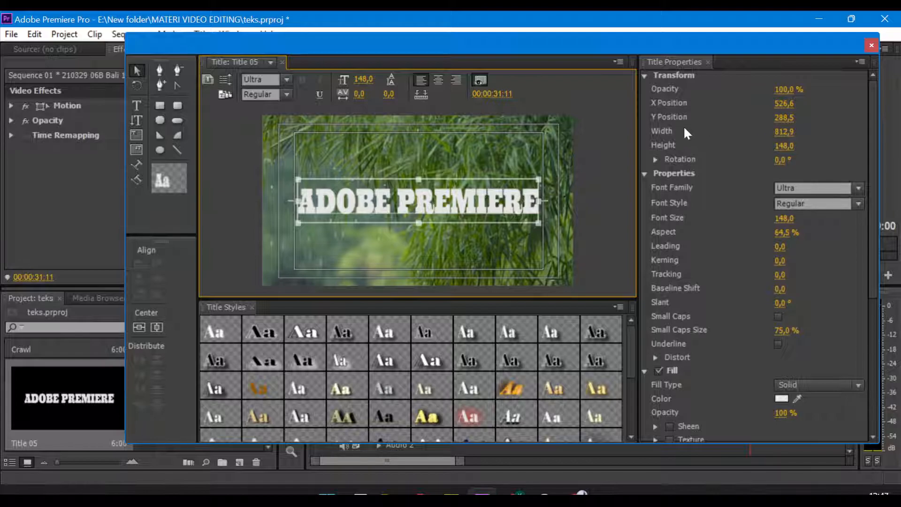
{"action": "mouse_move", "coordinate": [784, 137]}
{"action": "left_mouse_down"}
{"action": "mouse_move", "coordinate": [898, 132]}
{"action": "mouse_move", "coordinate": [685, 131]}
{"action": "mouse_move", "coordinate": [783, 131]}
{"action": "left_mouse_up"}
{"action": "left_click", "coordinate": [784, 145]}
{"action": "type", "text": "213"}
{"action": "key", "text": "Return"}
{"action": "left_click_drag", "start_coordinate": [784, 145], "coordinate": [825, 145]}
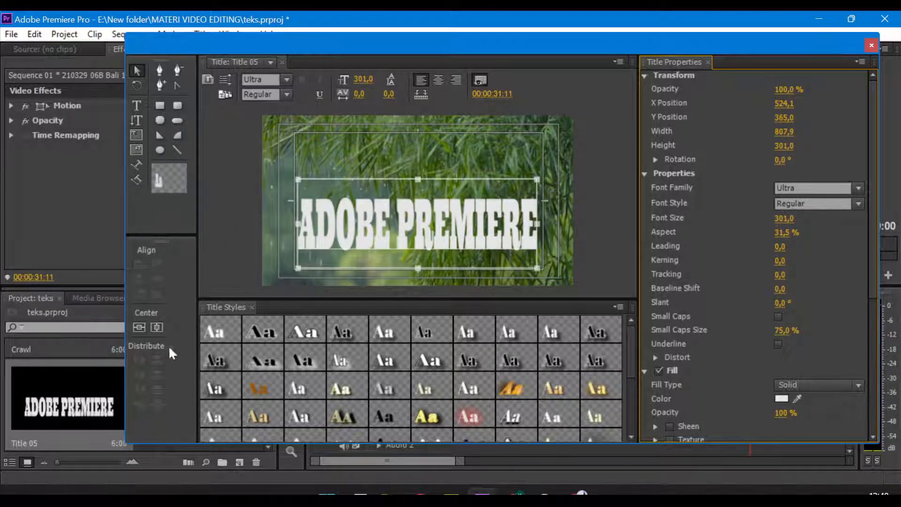
{"action": "left_click", "coordinate": [158, 327]}
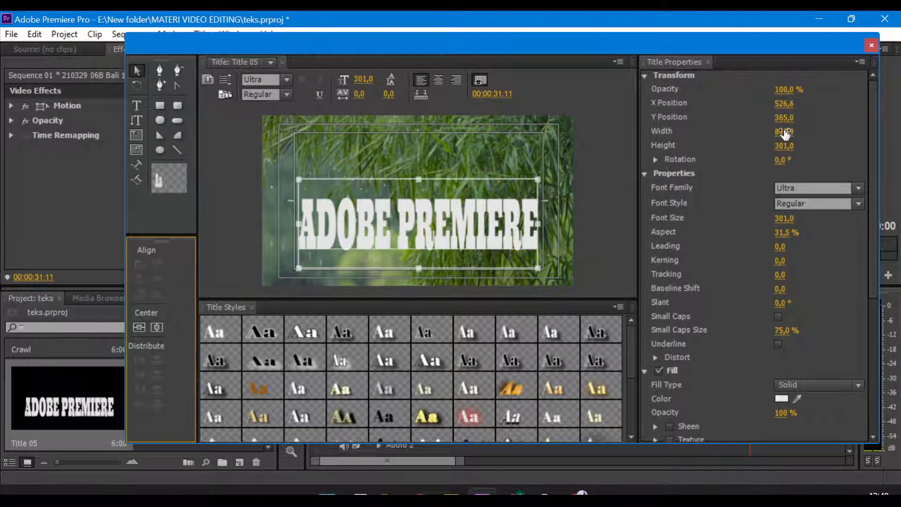
{"action": "left_click", "coordinate": [139, 327]}
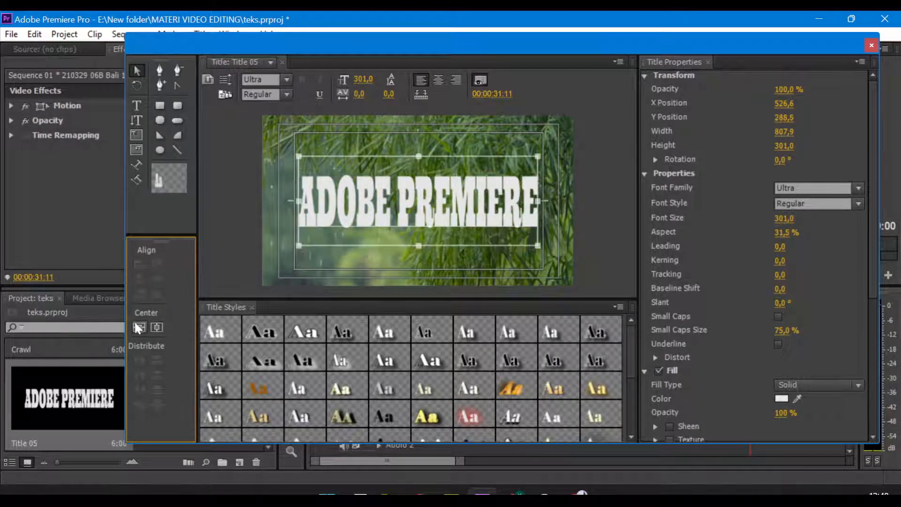
Set the "ADOBE PREMIERE" text height to 225, centre it vertically and close the title editor.
{"action": "left_click_drag", "start_coordinate": [782, 146], "coordinate": [745, 146]}
{"action": "left_click", "coordinate": [139, 326]}
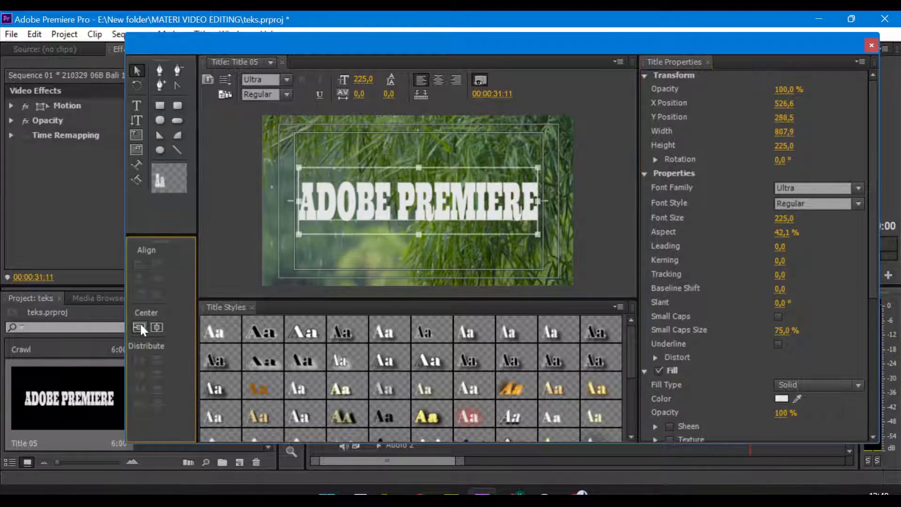
{"action": "left_click", "coordinate": [872, 46]}
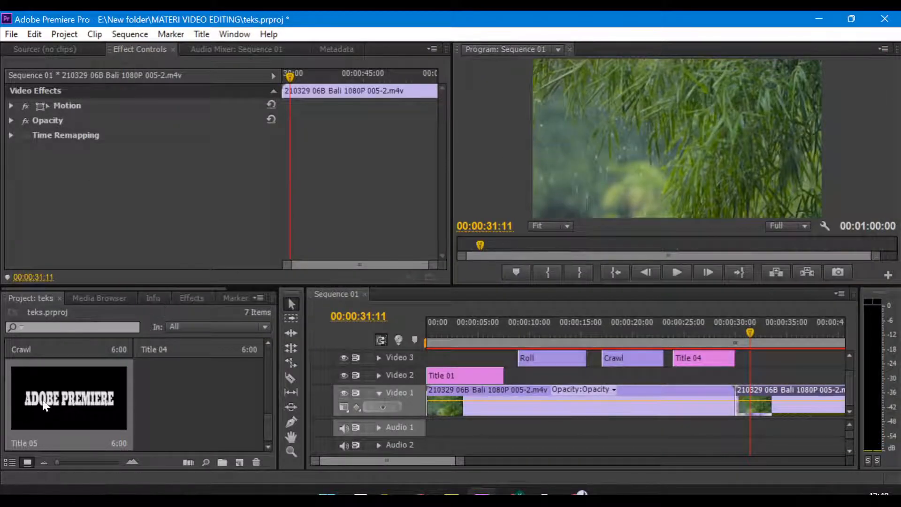
Place Title 05 on Video 3 above the second Bali clip and preview the frame at 00:00:34:19.
{"action": "left_click_drag", "start_coordinate": [61, 405], "coordinate": [760, 358]}
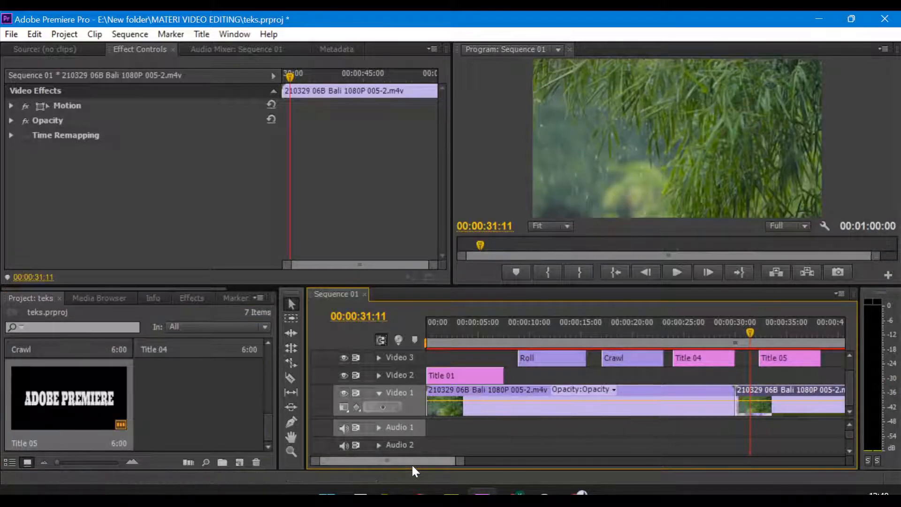
{"action": "mouse_move", "coordinate": [459, 461]}
{"action": "left_mouse_down"}
{"action": "mouse_move", "coordinate": [482, 461]}
{"action": "mouse_move", "coordinate": [467, 460]}
{"action": "left_mouse_up"}
{"action": "left_click", "coordinate": [585, 359]}
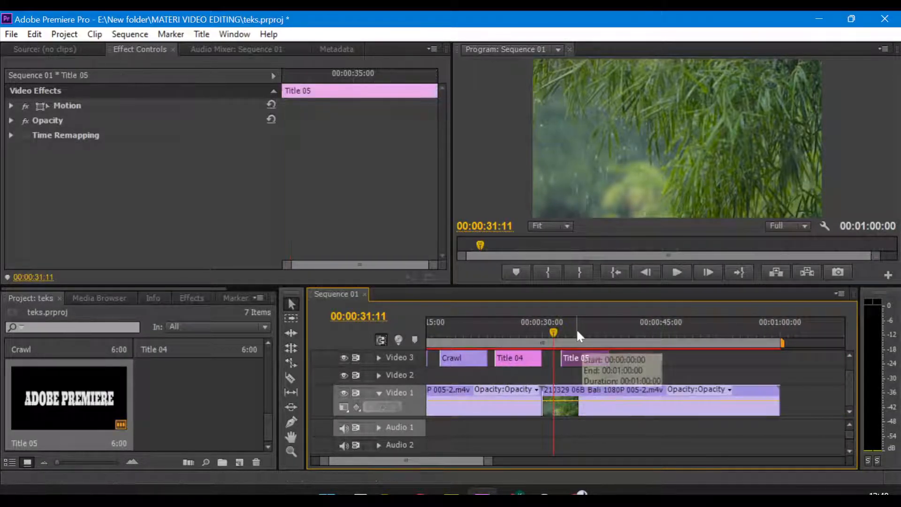
{"action": "left_click", "coordinate": [569, 328]}
{"action": "left_click_drag", "start_coordinate": [568, 331], "coordinate": [580, 332]}
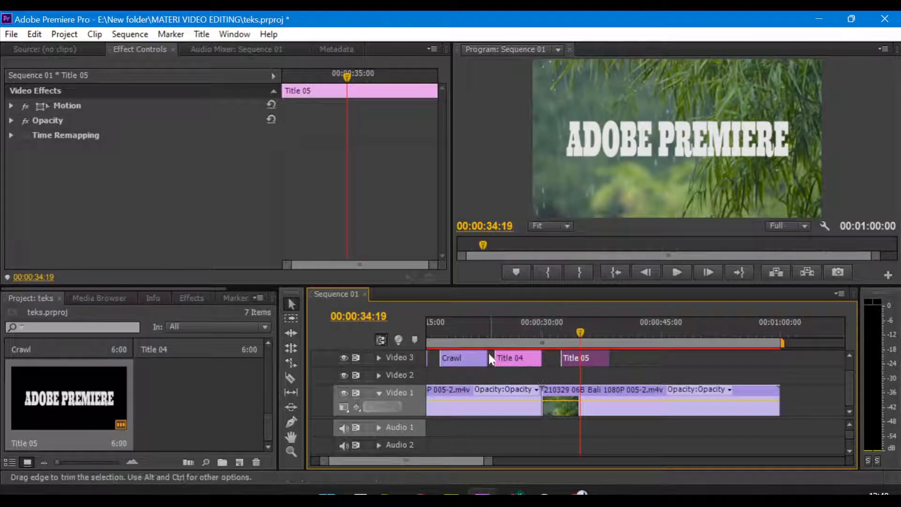
Shift the second Bali clip and Title 05 further along the timeline so that both start at about 00:00:40:12.
{"action": "left_click", "coordinate": [594, 405]}
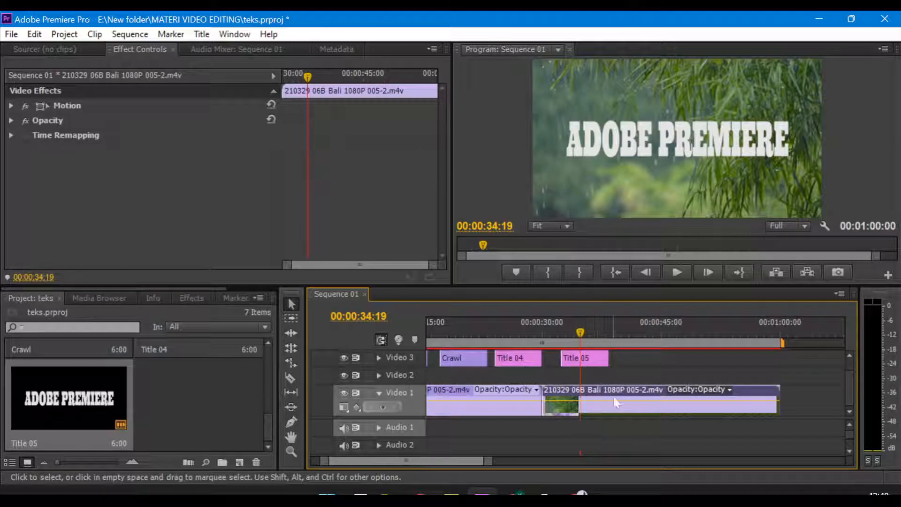
{"action": "left_click_drag", "start_coordinate": [616, 403], "coordinate": [700, 403]}
{"action": "left_click_drag", "start_coordinate": [599, 357], "coordinate": [633, 335]}
Play back Title 05 over the second Bali clip from its start and park the playhead at 00:00:42:04.
{"action": "left_click_drag", "start_coordinate": [447, 457], "coordinate": [461, 460]}
{"action": "left_click", "coordinate": [435, 327]}
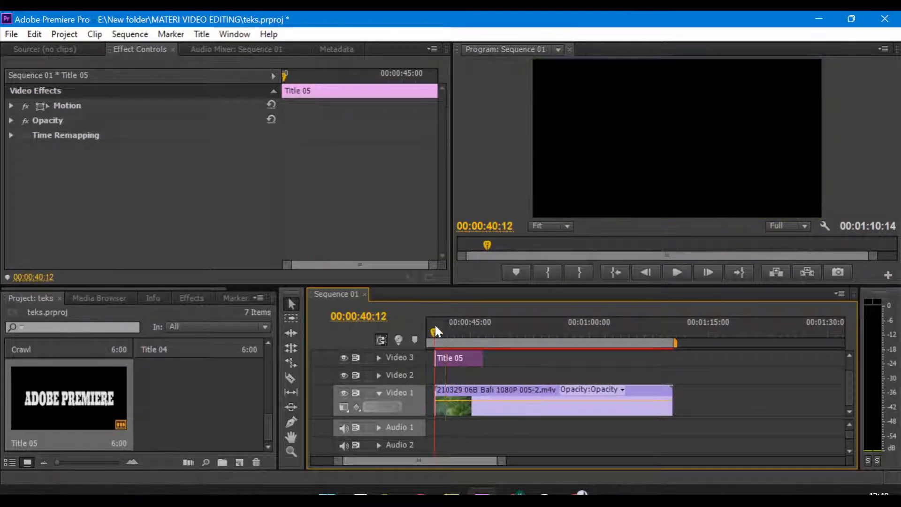
{"action": "scroll", "coordinate": [432, 323], "scroll_direction": "up", "scroll_amount": 5}
{"action": "key", "text": "space"}
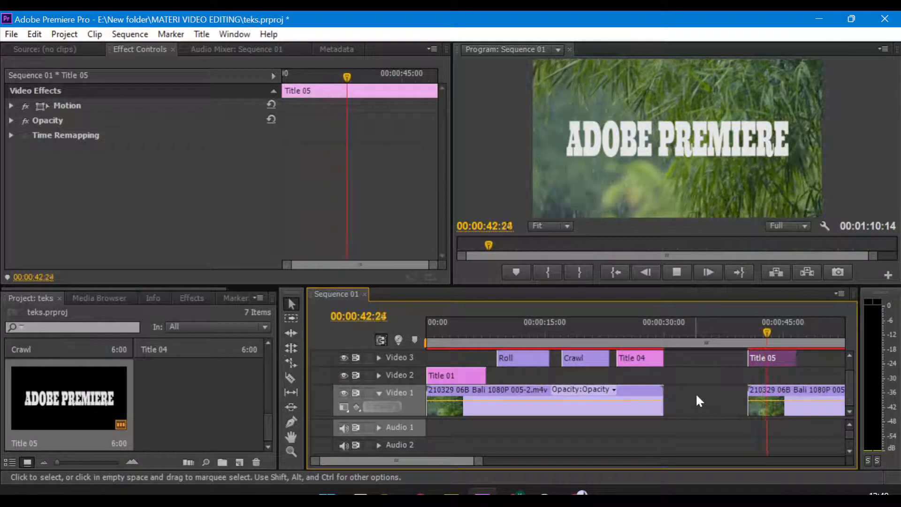
{"action": "key", "text": "space"}
{"action": "left_click", "coordinate": [761, 331]}
{"action": "mouse_move", "coordinate": [761, 331]}
{"action": "left_mouse_down"}
{"action": "mouse_move", "coordinate": [796, 331]}
{"action": "mouse_move", "coordinate": [761, 333]}
{"action": "left_mouse_up"}
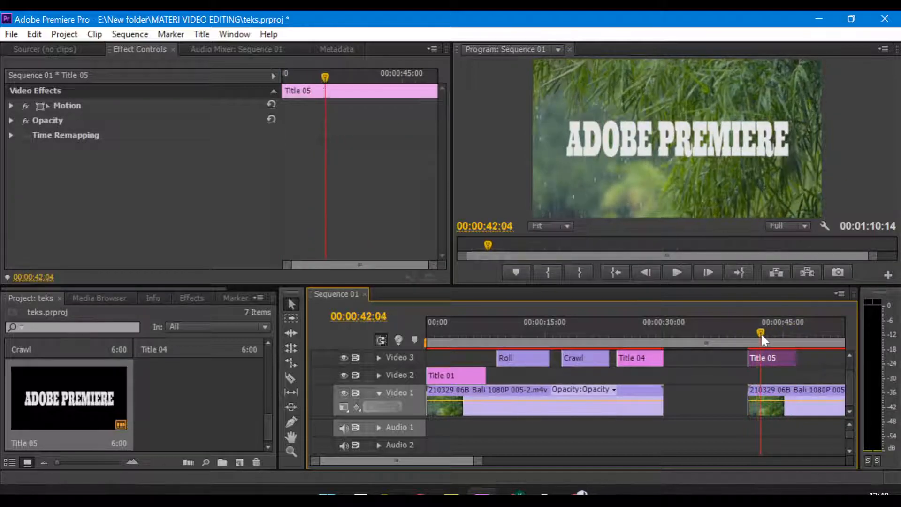
Scrub through Title 05 to about 00:00:43:15 and move it down to Video 2, directly above the second Bali clip.
{"action": "left_click", "coordinate": [811, 412]}
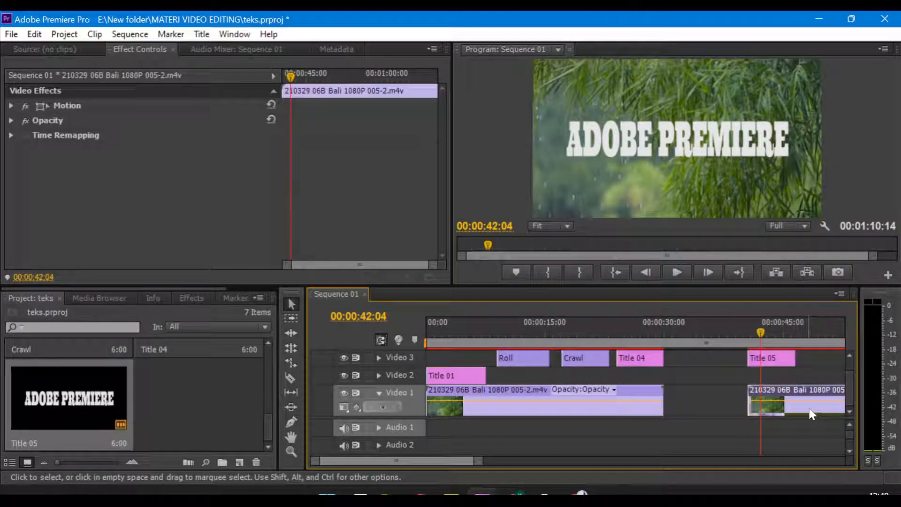
{"action": "left_click", "coordinate": [775, 362]}
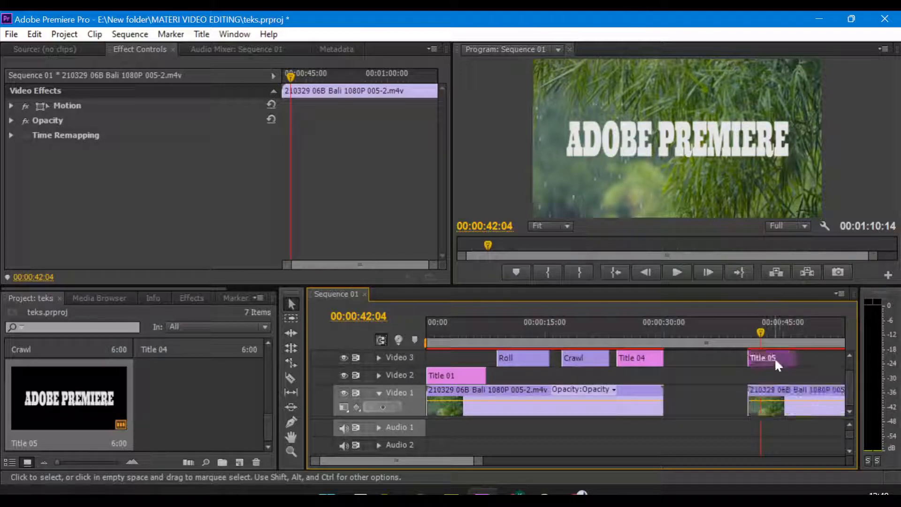
{"action": "left_click", "coordinate": [757, 331]}
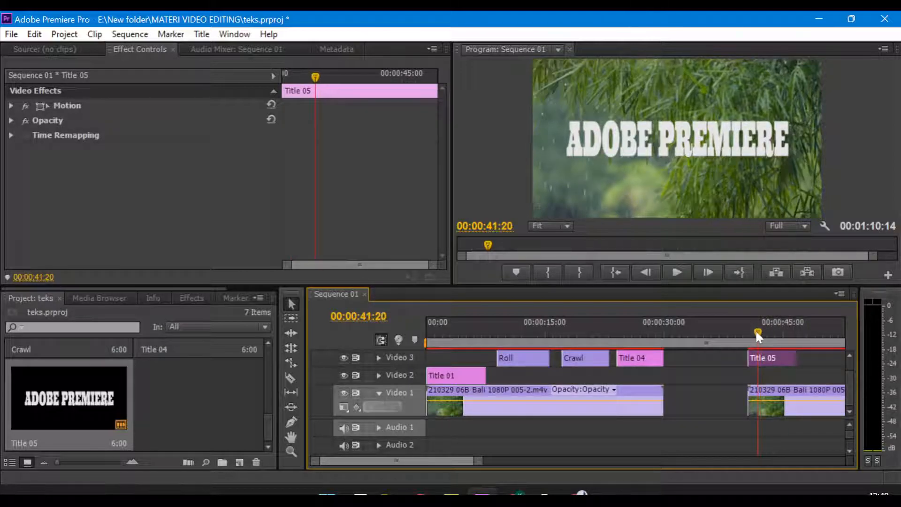
{"action": "left_click_drag", "start_coordinate": [756, 332], "coordinate": [766, 338]}
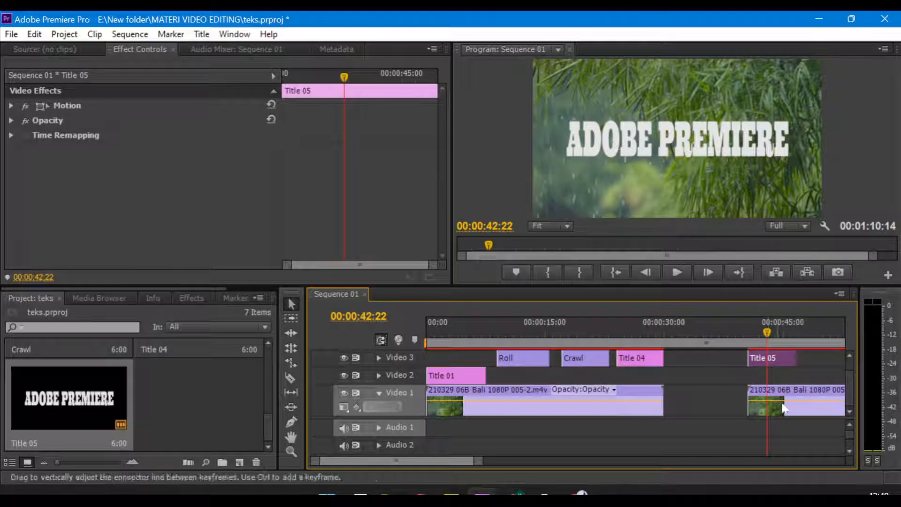
{"action": "mouse_move", "coordinate": [765, 332]}
{"action": "left_mouse_down"}
{"action": "mouse_move", "coordinate": [788, 331]}
{"action": "mouse_move", "coordinate": [770, 330]}
{"action": "left_mouse_up"}
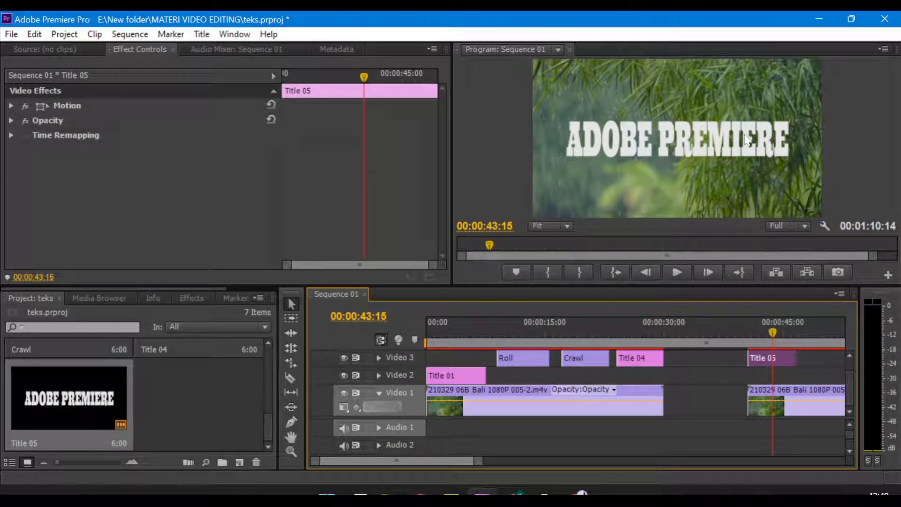
{"action": "left_click_drag", "start_coordinate": [782, 358], "coordinate": [787, 375]}
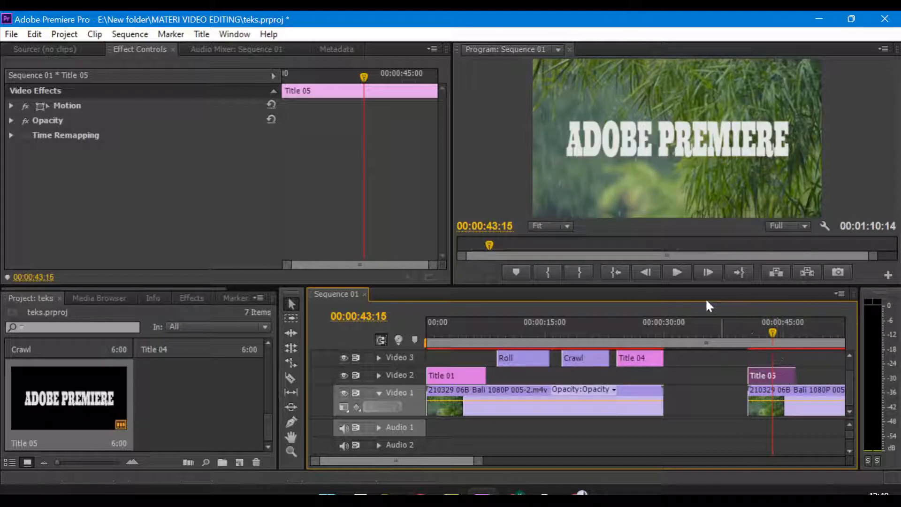
{"action": "left_click_drag", "start_coordinate": [336, 457], "coordinate": [356, 460]}
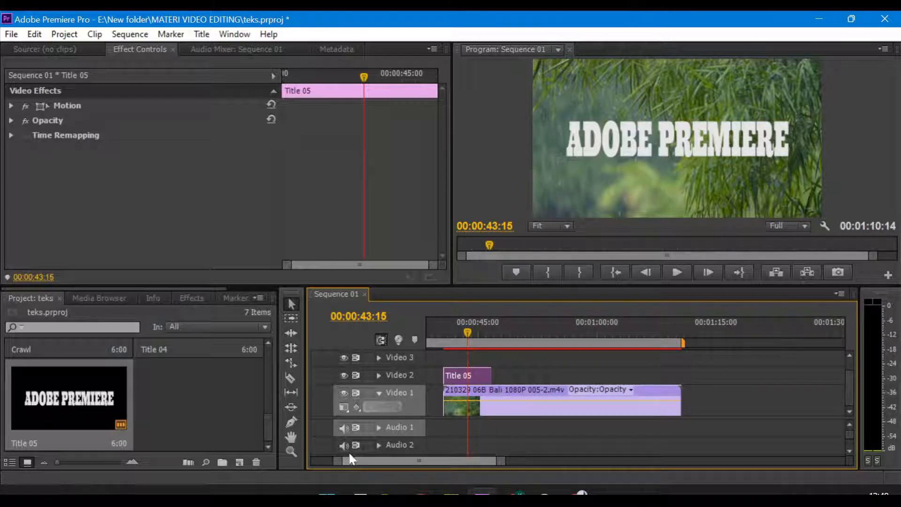
Bring up the Effects library in place of the project's media.
{"action": "left_click", "coordinate": [234, 34]}
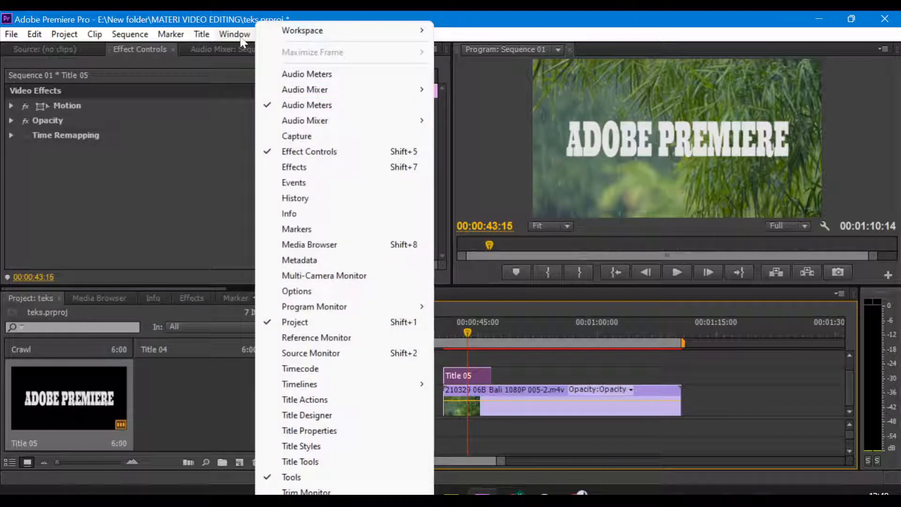
{"action": "left_click", "coordinate": [329, 169]}
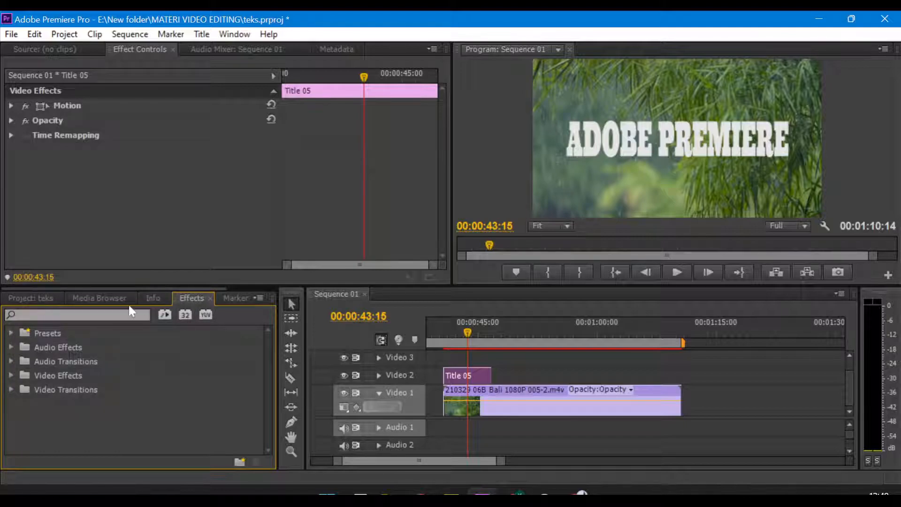
{"action": "left_click", "coordinate": [37, 303]}
{"action": "left_click", "coordinate": [184, 295]}
Expand the Keying category within Video Effects.
{"action": "left_click", "coordinate": [12, 374]}
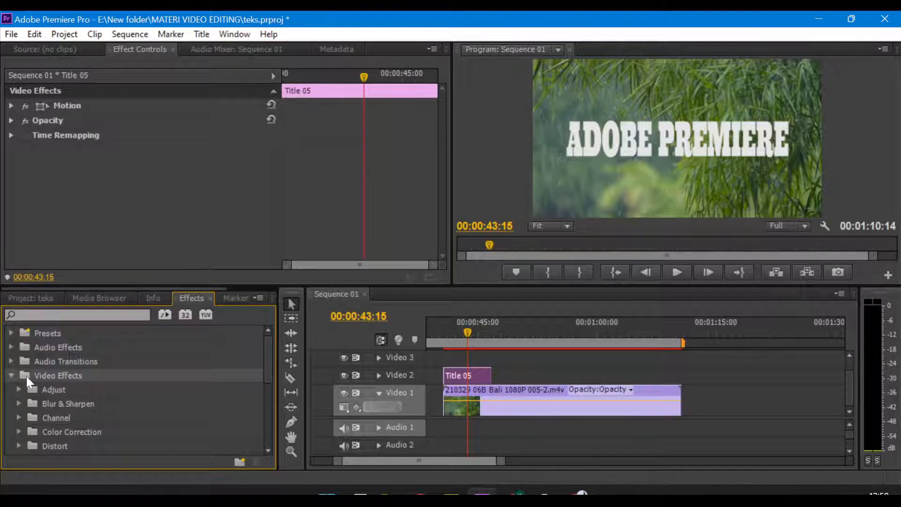
{"action": "left_click", "coordinate": [12, 375]}
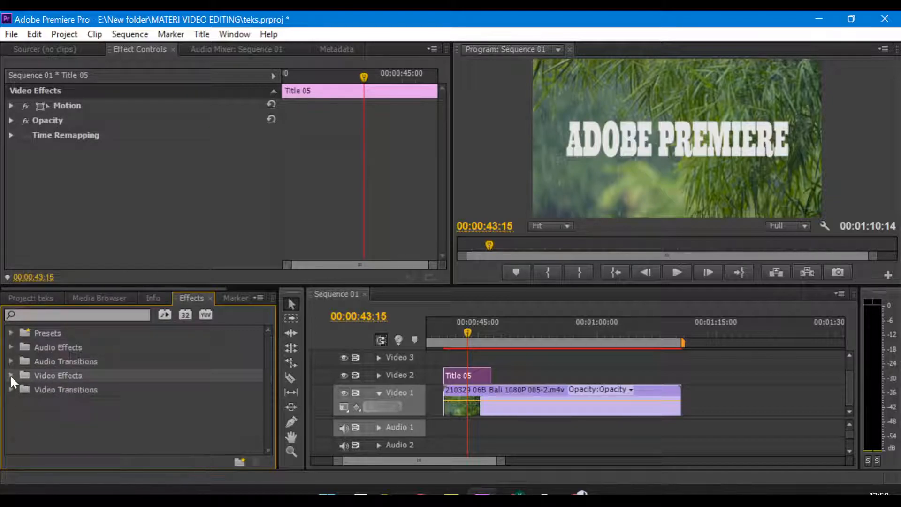
{"action": "left_click", "coordinate": [12, 376]}
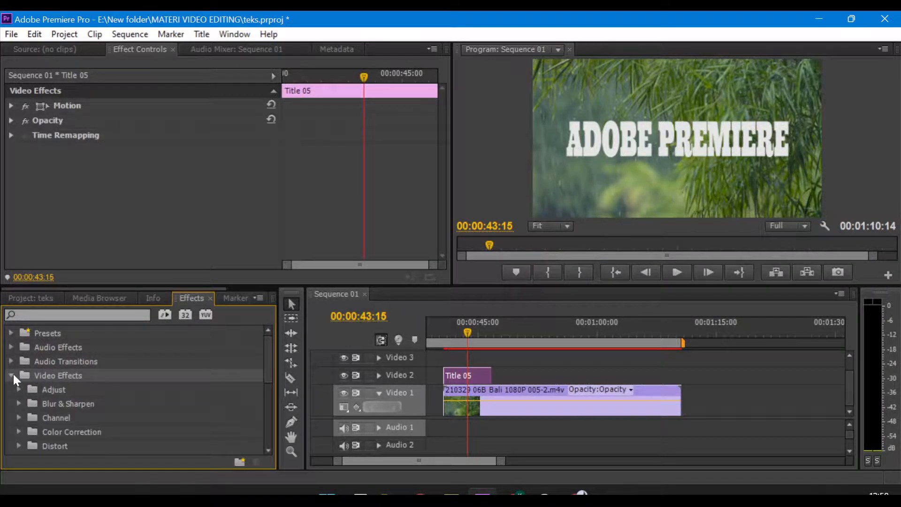
{"action": "scroll", "coordinate": [52, 373], "scroll_direction": "down", "scroll_amount": 5}
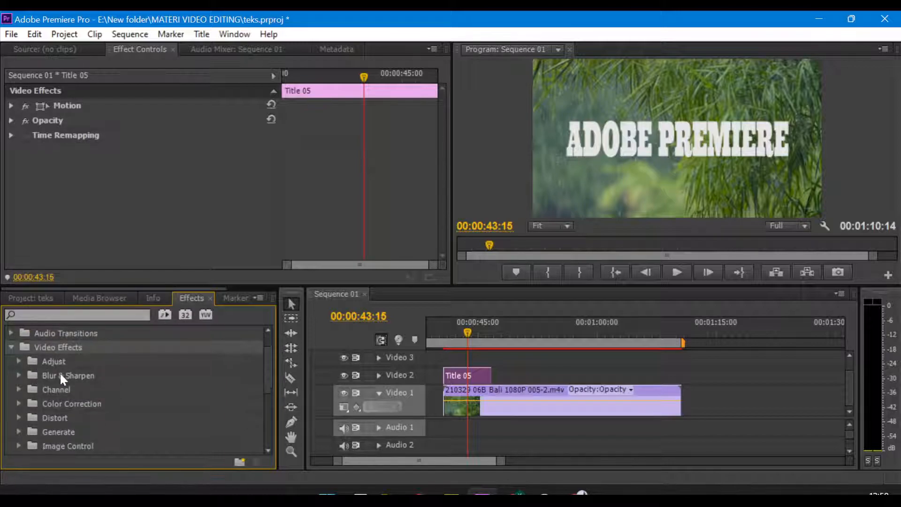
{"action": "scroll", "coordinate": [61, 377], "scroll_direction": "down", "scroll_amount": 4}
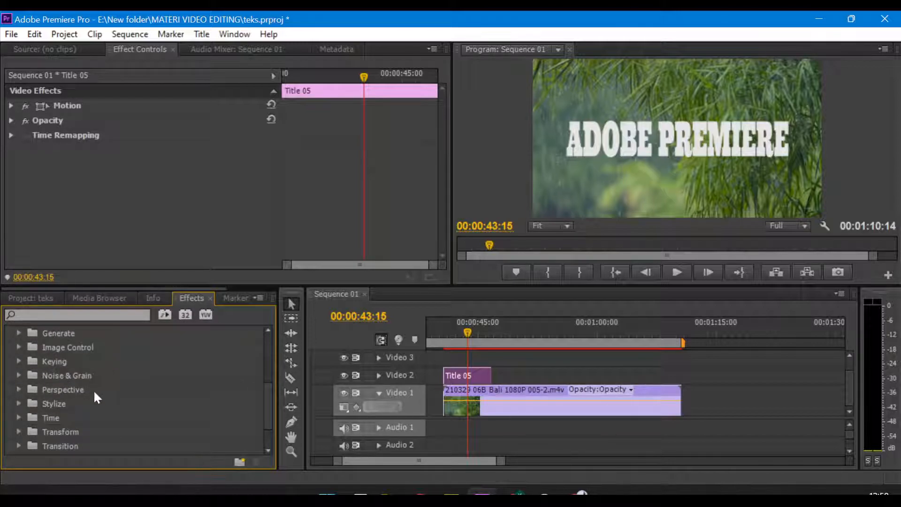
{"action": "left_click", "coordinate": [62, 361]}
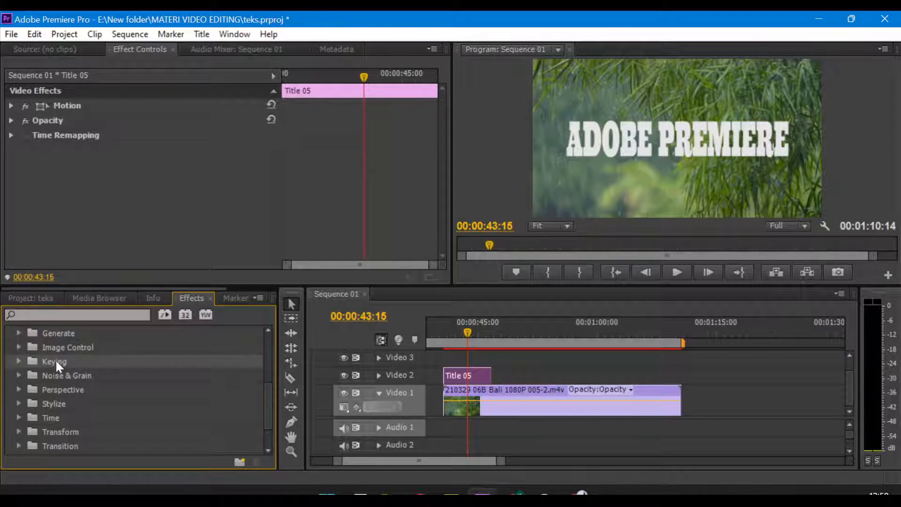
{"action": "left_click", "coordinate": [17, 360]}
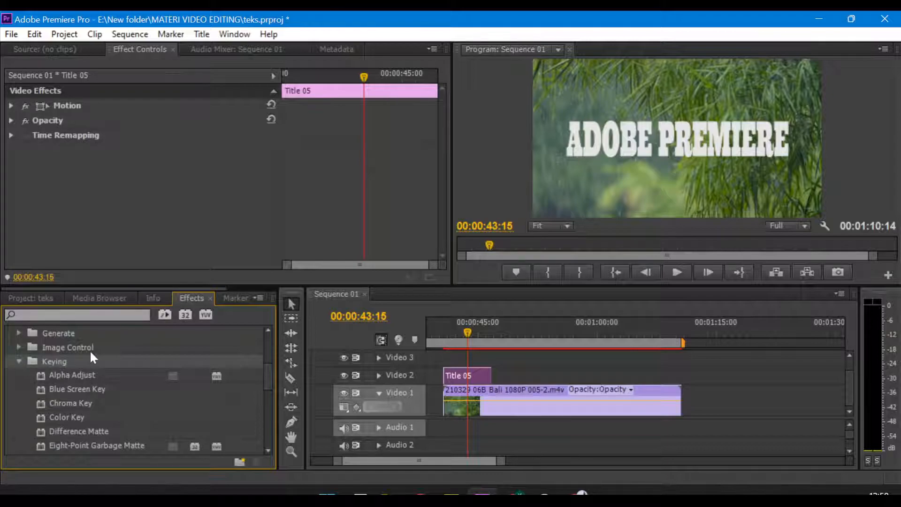
Apply the Track Matte Key effect from the Keying category to the second Bali clip on Video 1.
{"action": "scroll", "coordinate": [93, 353], "scroll_direction": "down", "scroll_amount": 3}
{"action": "scroll", "coordinate": [92, 350], "scroll_direction": "down", "scroll_amount": 2}
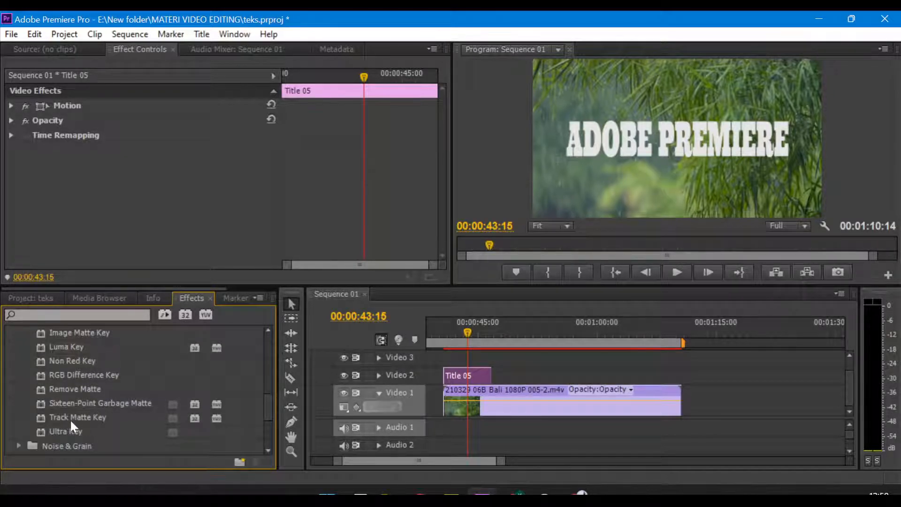
{"action": "left_click", "coordinate": [71, 421]}
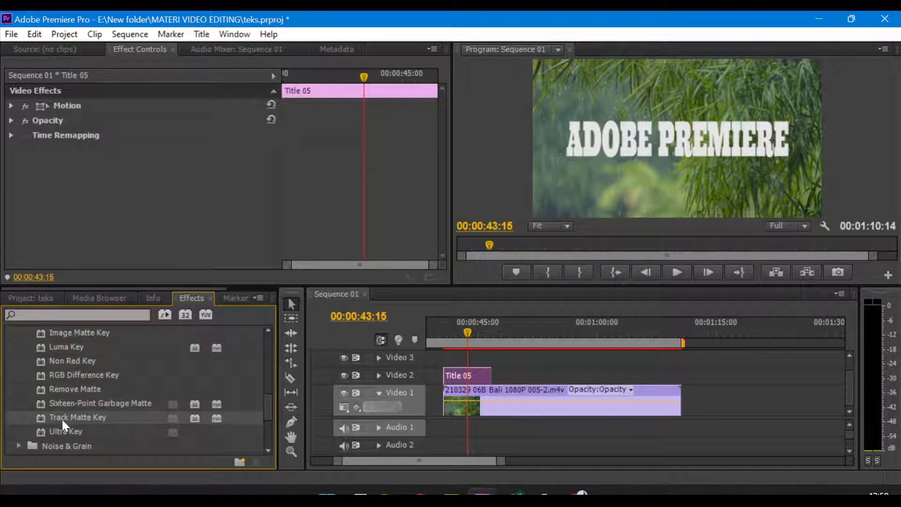
{"action": "left_click", "coordinate": [591, 410]}
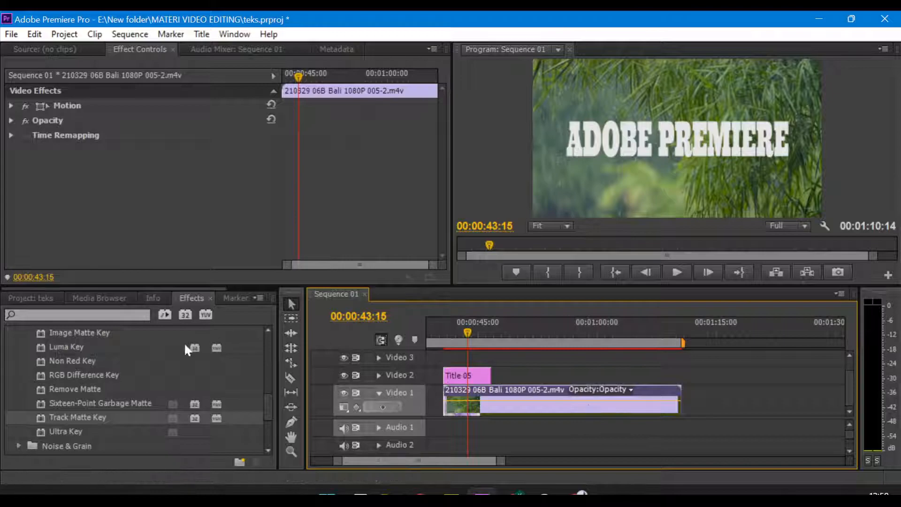
{"action": "left_click", "coordinate": [62, 420]}
{"action": "left_click_drag", "start_coordinate": [61, 418], "coordinate": [549, 410]}
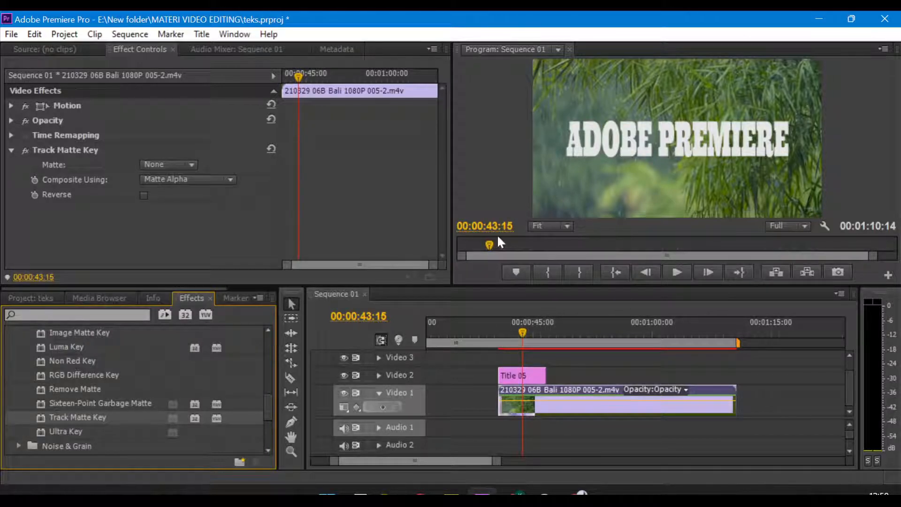
Set the Matte of the second Bali clip's Track Matte Key to Video 2 in its effect controls.
{"action": "left_click", "coordinate": [556, 412]}
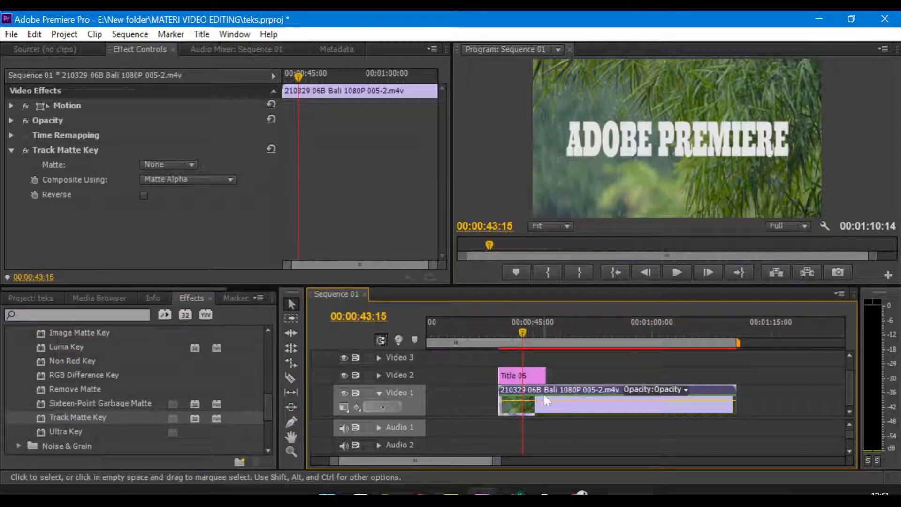
{"action": "double_click", "coordinate": [553, 411]}
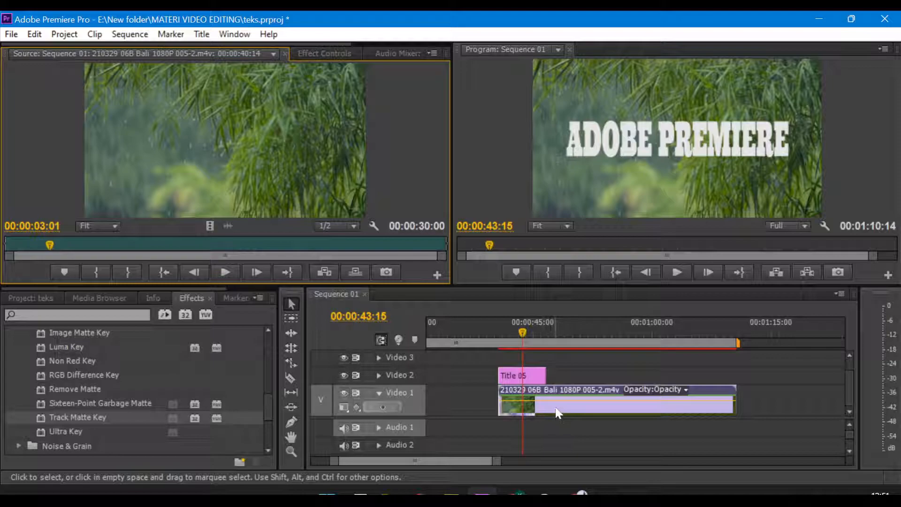
{"action": "left_click", "coordinate": [314, 52]}
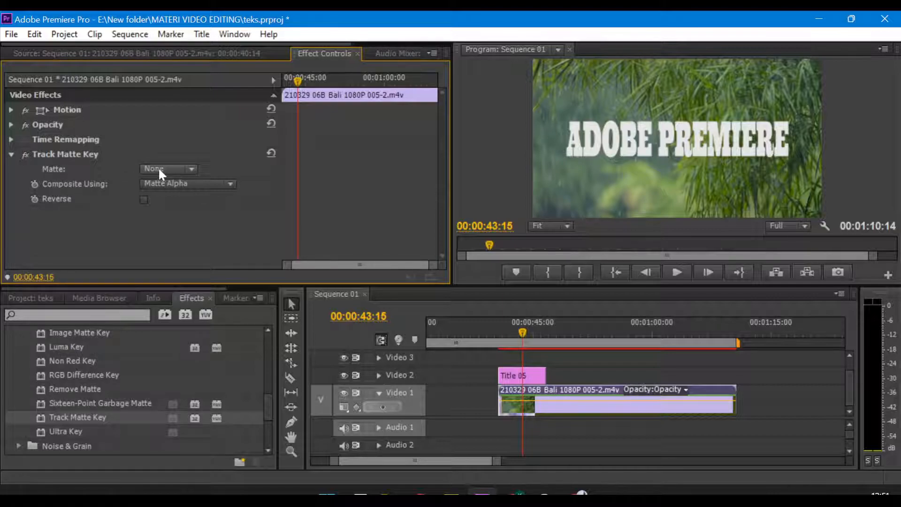
{"action": "left_click", "coordinate": [192, 169]}
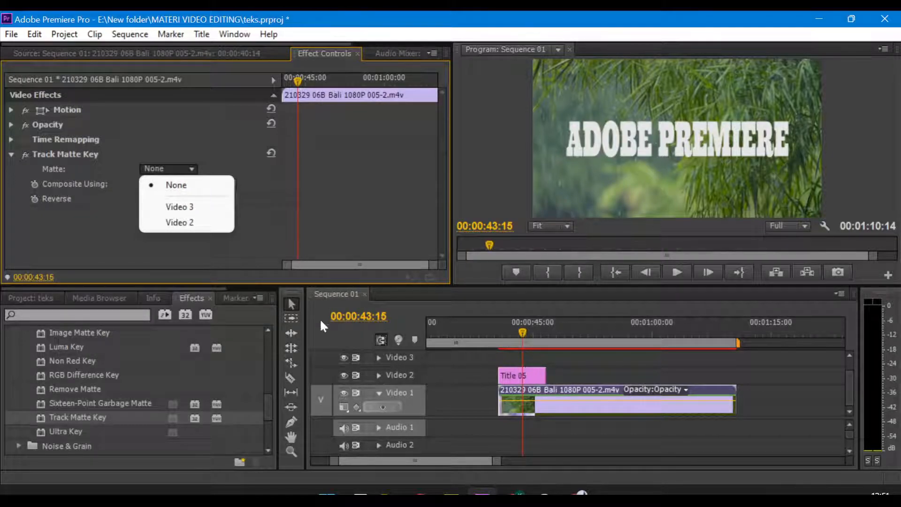
{"action": "left_click", "coordinate": [178, 222]}
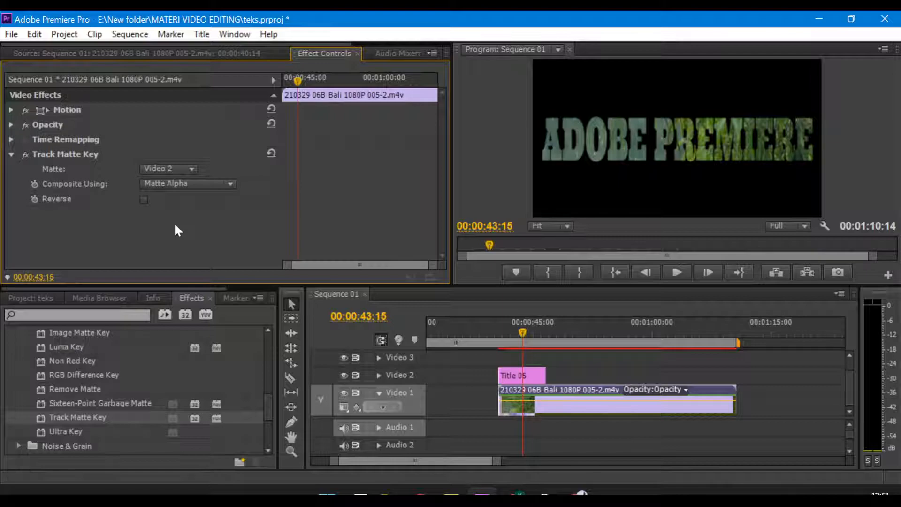
Scrub to 00:00:42:17 and switch the Track Matte Key off and on again to compare the result.
{"action": "mouse_move", "coordinate": [520, 331]}
{"action": "left_mouse_down"}
{"action": "mouse_move", "coordinate": [556, 330]}
{"action": "mouse_move", "coordinate": [488, 337]}
{"action": "mouse_move", "coordinate": [520, 334]}
{"action": "left_mouse_up"}
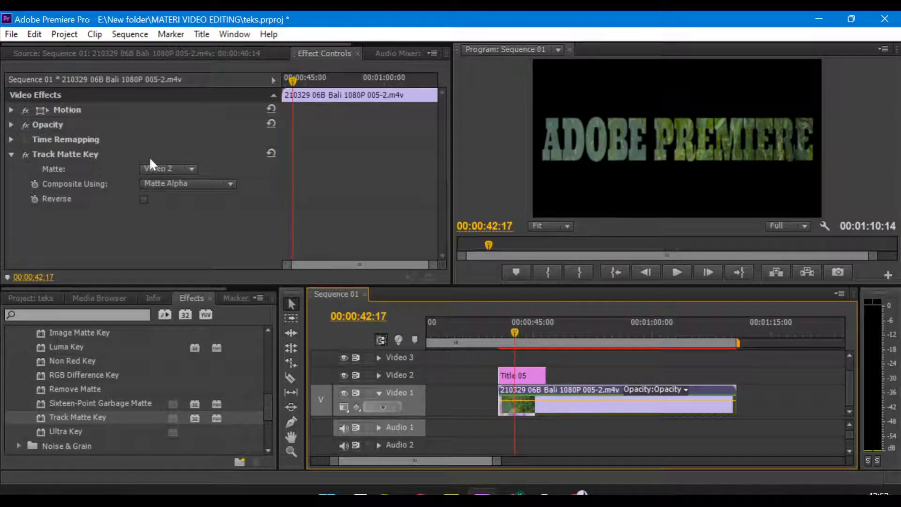
{"action": "left_click", "coordinate": [24, 154]}
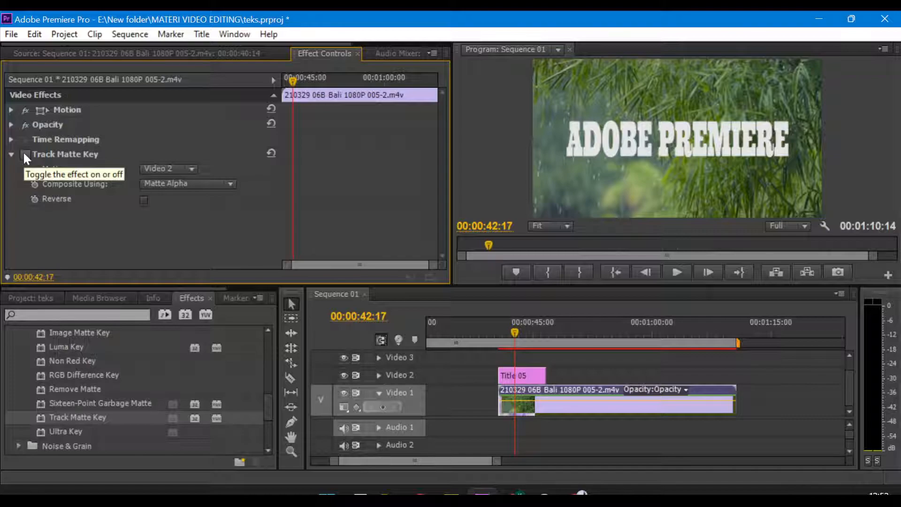
{"action": "left_click", "coordinate": [24, 152]}
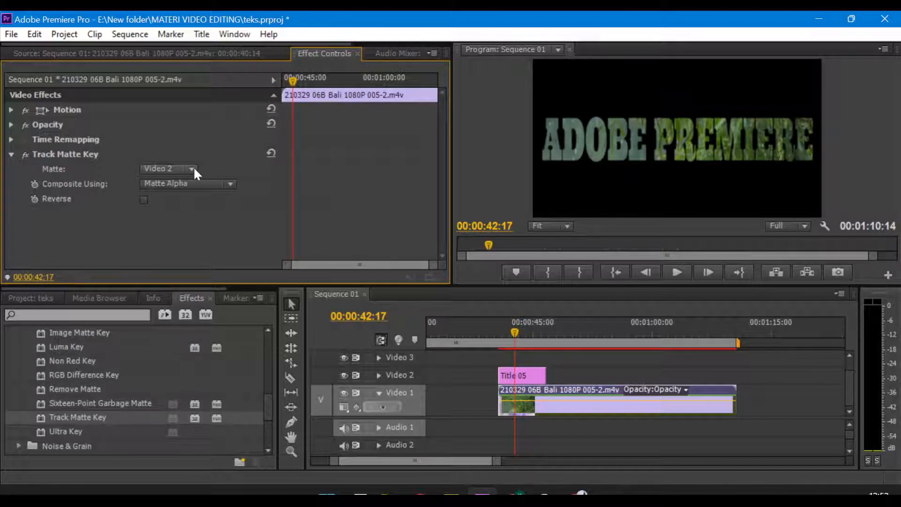
Play back the matted title to its end, return to 00:00:43:21 and recheck the matte choice, keeping Video 2.
{"action": "left_click", "coordinate": [474, 328]}
{"action": "key", "text": "space"}
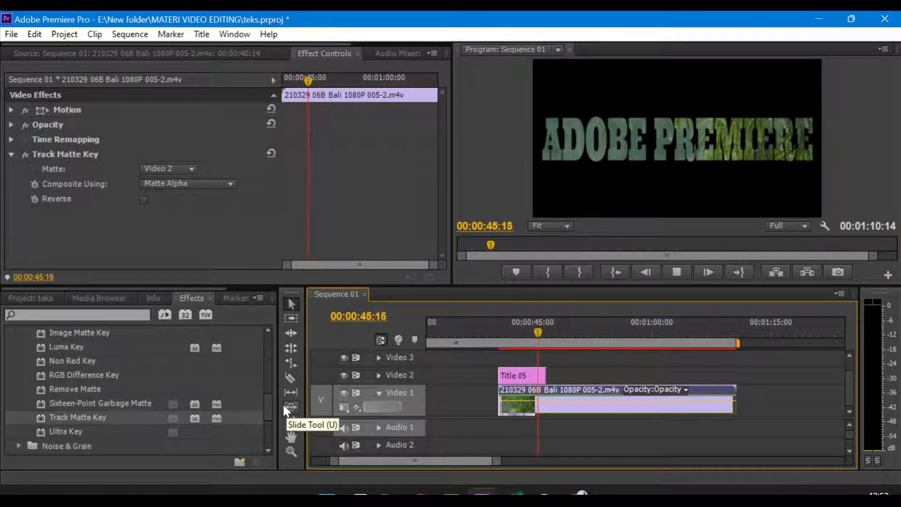
{"action": "key", "text": "space"}
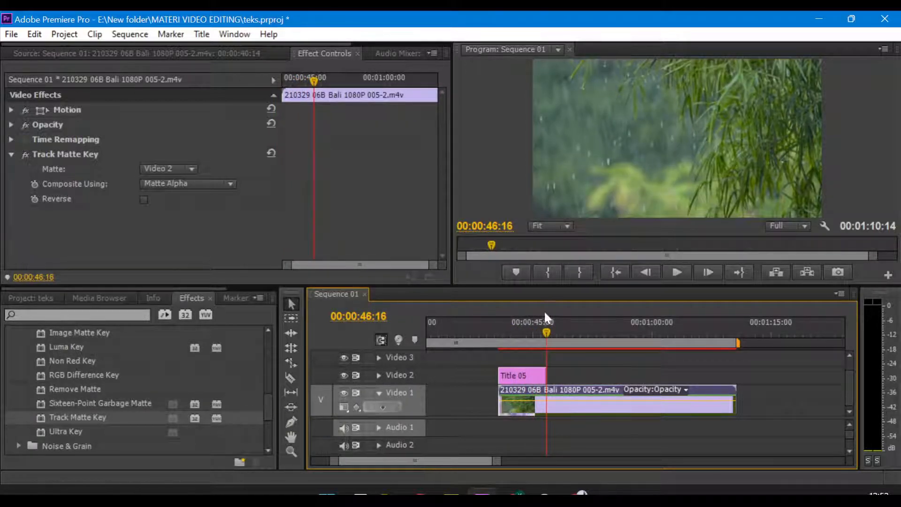
{"action": "mouse_move", "coordinate": [530, 332]}
{"action": "left_mouse_down"}
{"action": "mouse_move", "coordinate": [563, 344]}
{"action": "mouse_move", "coordinate": [526, 341]}
{"action": "left_mouse_up"}
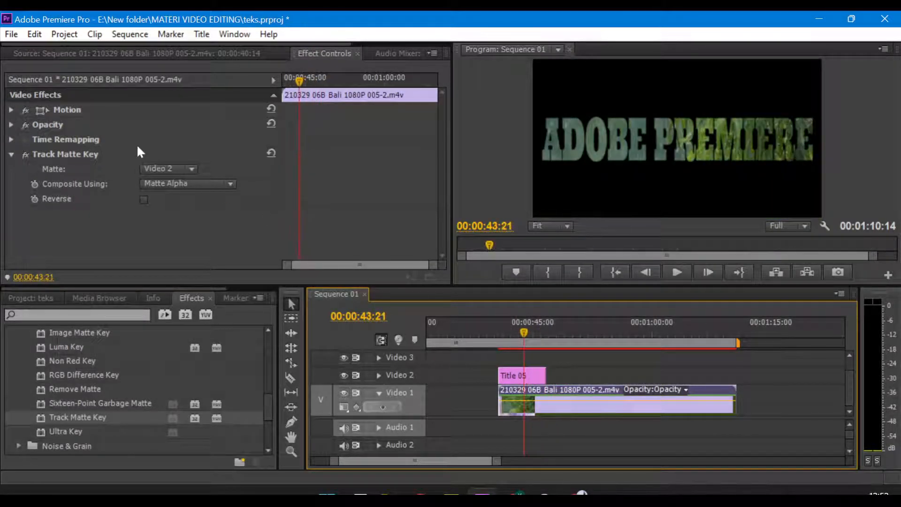
{"action": "left_click", "coordinate": [171, 168]}
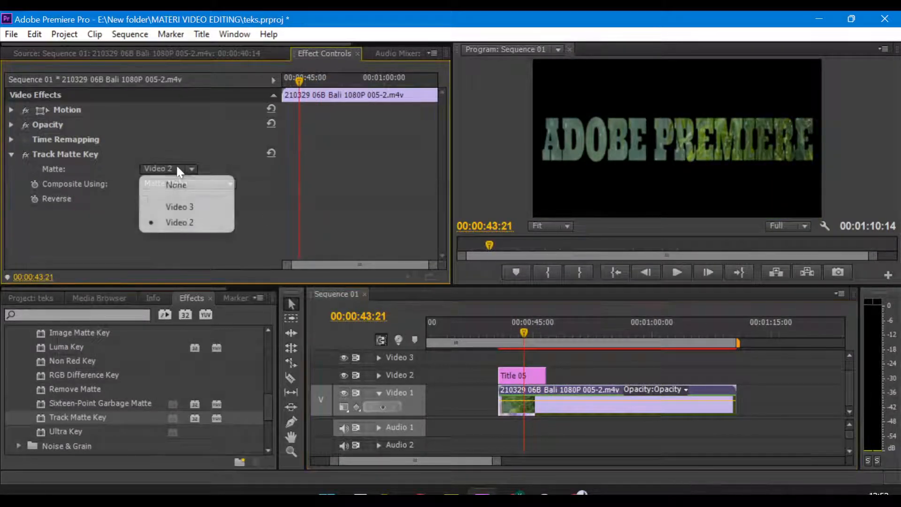
{"action": "left_click", "coordinate": [157, 223]}
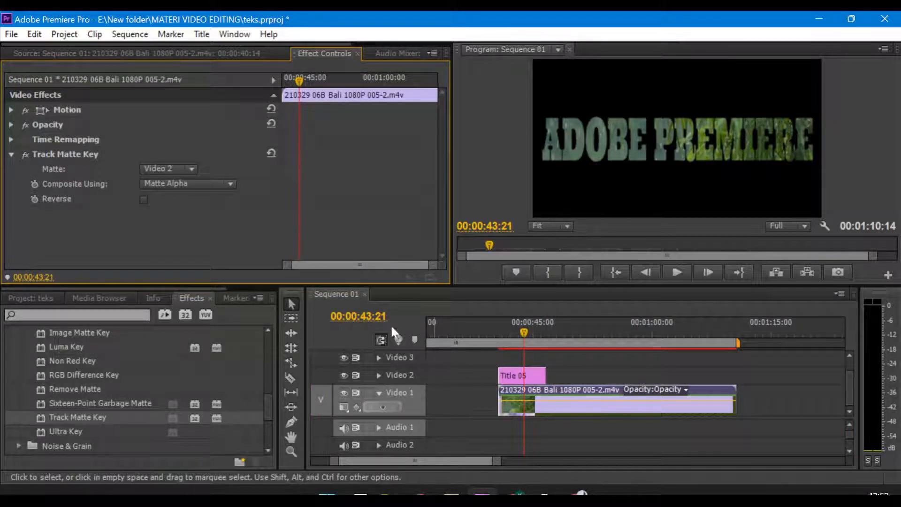
Place Title 01 from the project media on Video 3 above Title 05 and target the Video 2 and Video 3 tracks.
{"action": "left_click", "coordinate": [44, 296]}
{"action": "scroll", "coordinate": [173, 384], "scroll_direction": "up", "scroll_amount": 2}
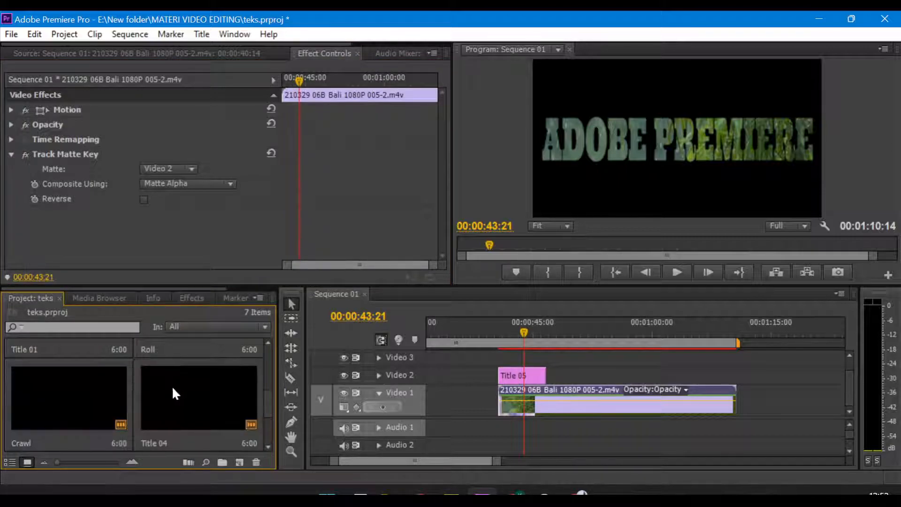
{"action": "scroll", "coordinate": [197, 403], "scroll_direction": "up", "scroll_amount": 2}
{"action": "scroll", "coordinate": [122, 378], "scroll_direction": "down", "scroll_amount": 1}
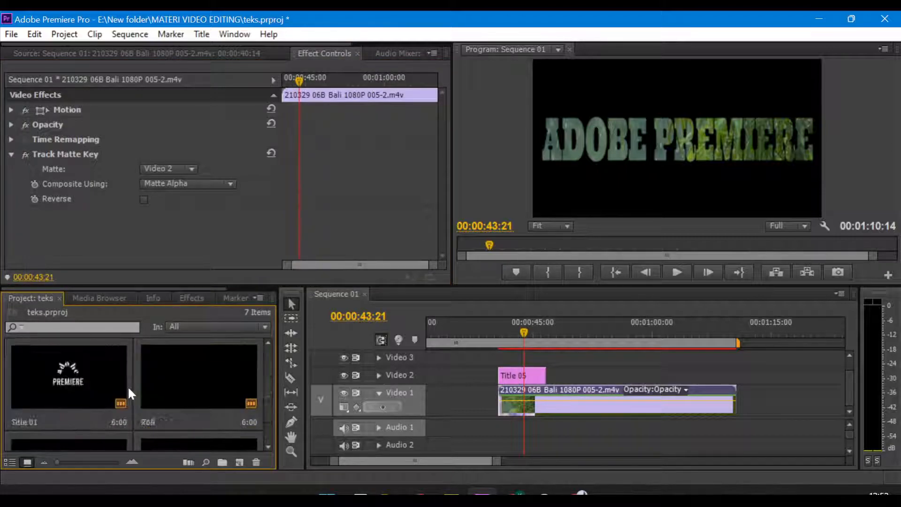
{"action": "left_click_drag", "start_coordinate": [116, 370], "coordinate": [516, 363]}
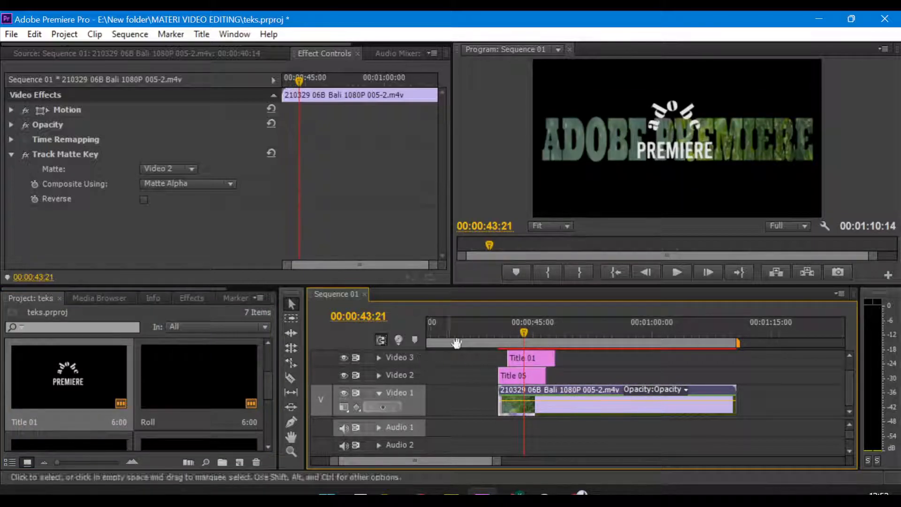
{"action": "left_click", "coordinate": [402, 373]}
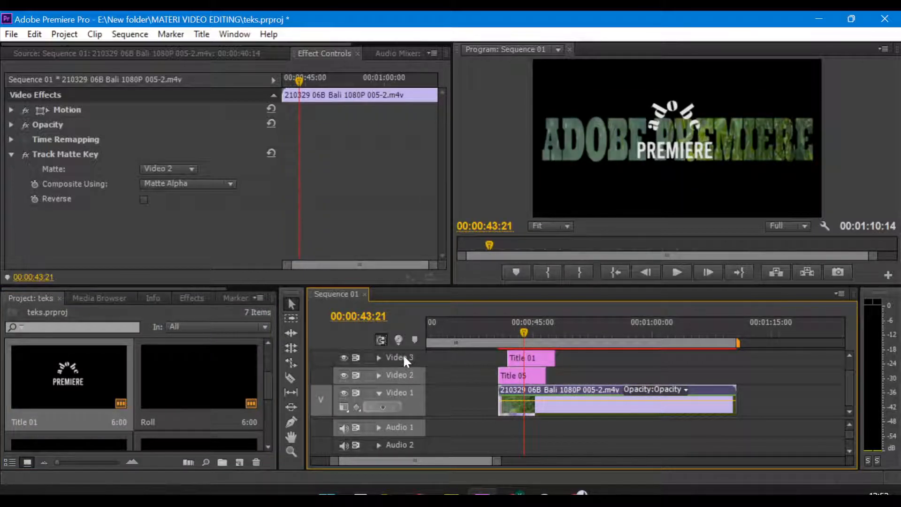
{"action": "left_click", "coordinate": [402, 355]}
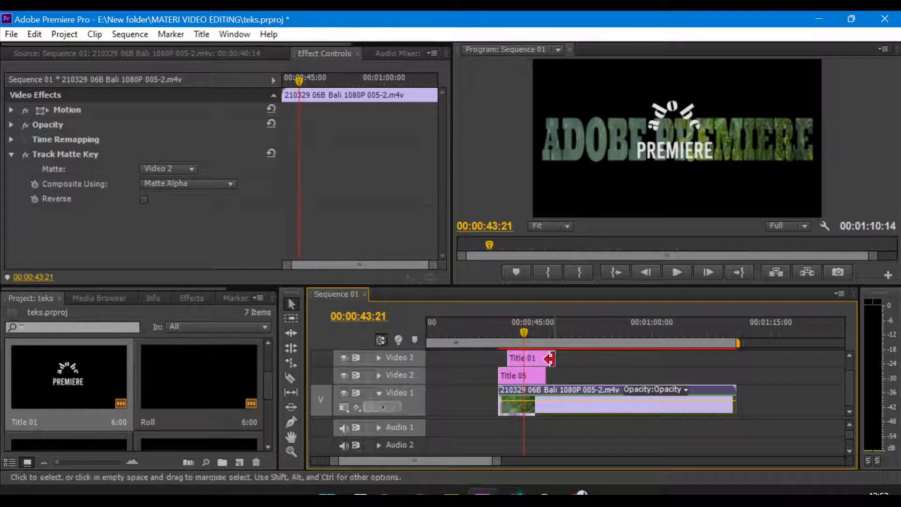
Review the available matte tracks for the second Bali clip's Track Matte Key without changing the selection.
{"action": "left_click", "coordinate": [537, 376]}
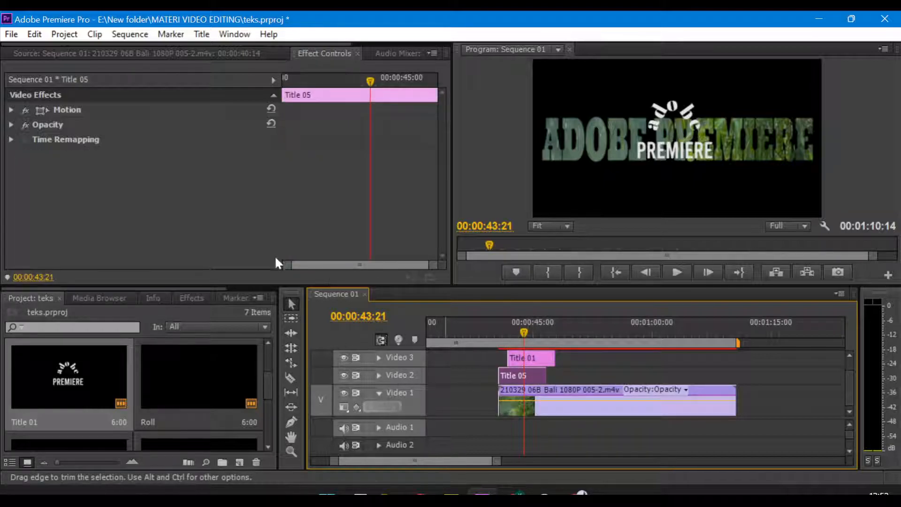
{"action": "left_click", "coordinate": [553, 391]}
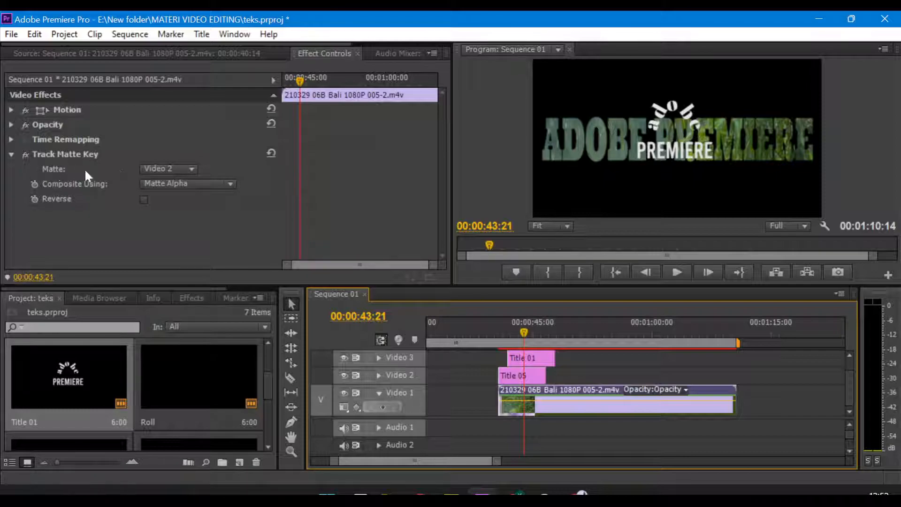
{"action": "left_click", "coordinate": [177, 168]}
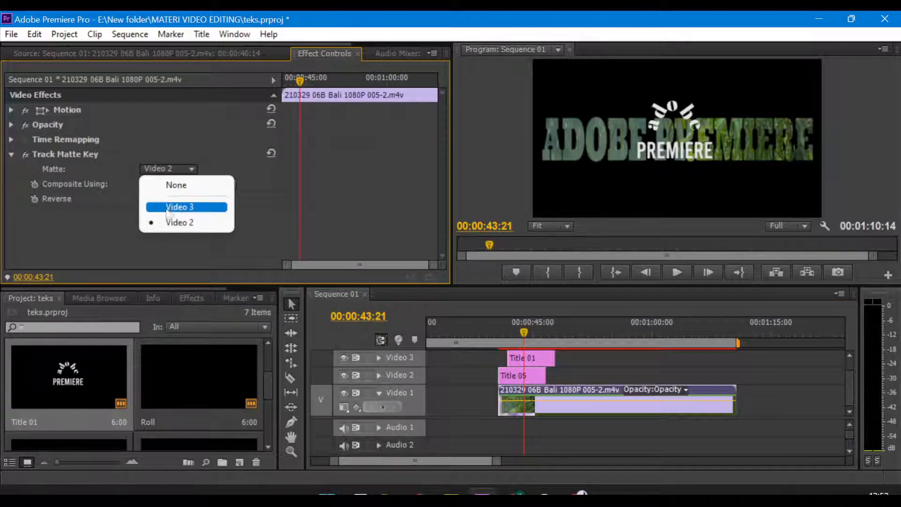
{"action": "left_click", "coordinate": [92, 217]}
Place the Roll title on a new Video 4 track above Title 01, aligned with the start of the second Bali clip.
{"action": "left_click_drag", "start_coordinate": [205, 407], "coordinate": [612, 367]}
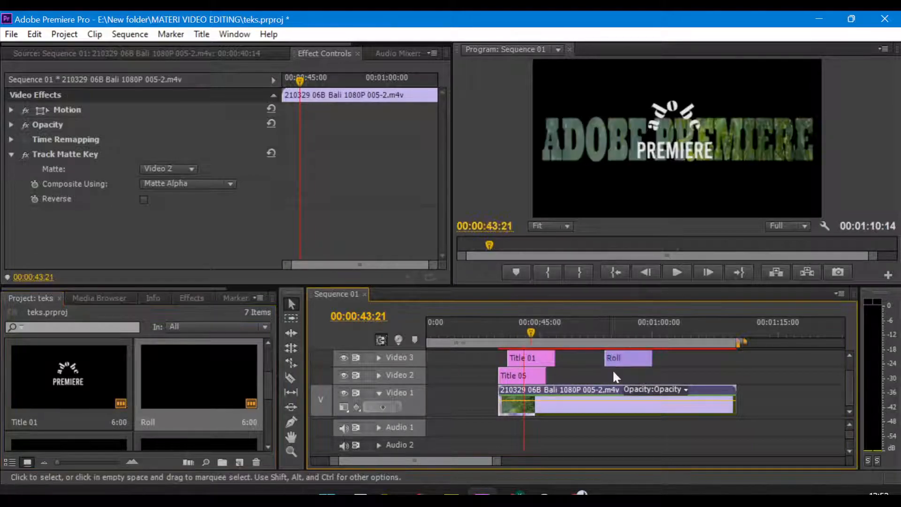
{"action": "left_click", "coordinate": [849, 356]}
{"action": "left_click_drag", "start_coordinate": [652, 378], "coordinate": [545, 362]}
{"action": "scroll", "coordinate": [525, 387], "scroll_direction": "up", "scroll_amount": 3}
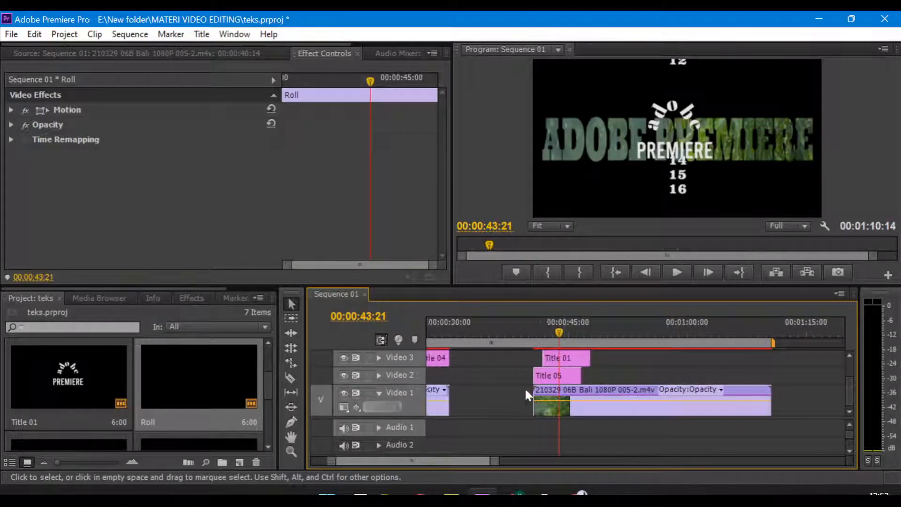
{"action": "scroll", "coordinate": [532, 387], "scroll_direction": "down", "scroll_amount": 3}
{"action": "left_click", "coordinate": [850, 356]}
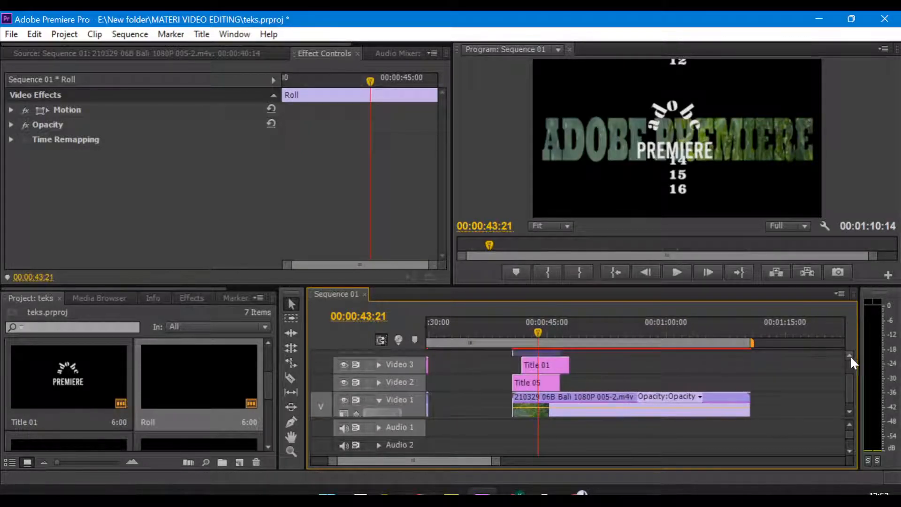
{"action": "left_click", "coordinate": [403, 369]}
{"action": "left_click", "coordinate": [404, 356]}
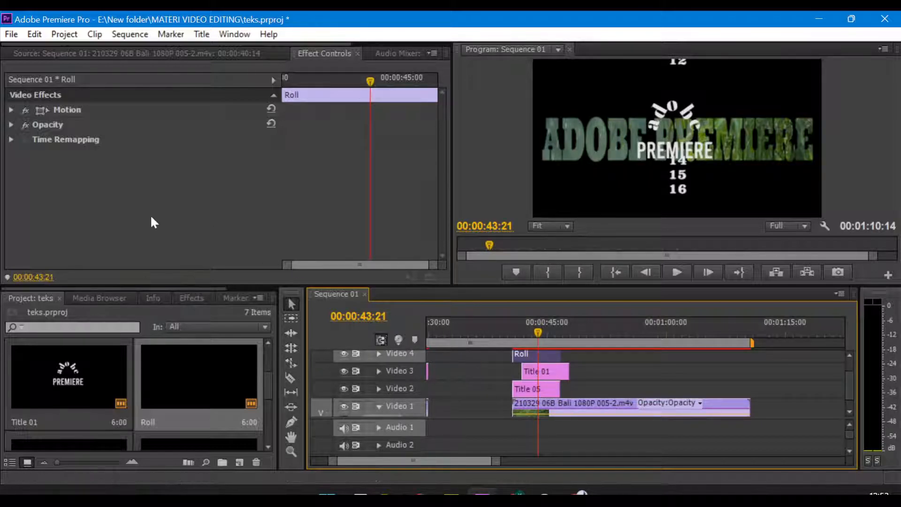
Set the Matte of the second Bali clip's Track Matte Key to Video 3.
{"action": "left_click", "coordinate": [606, 409]}
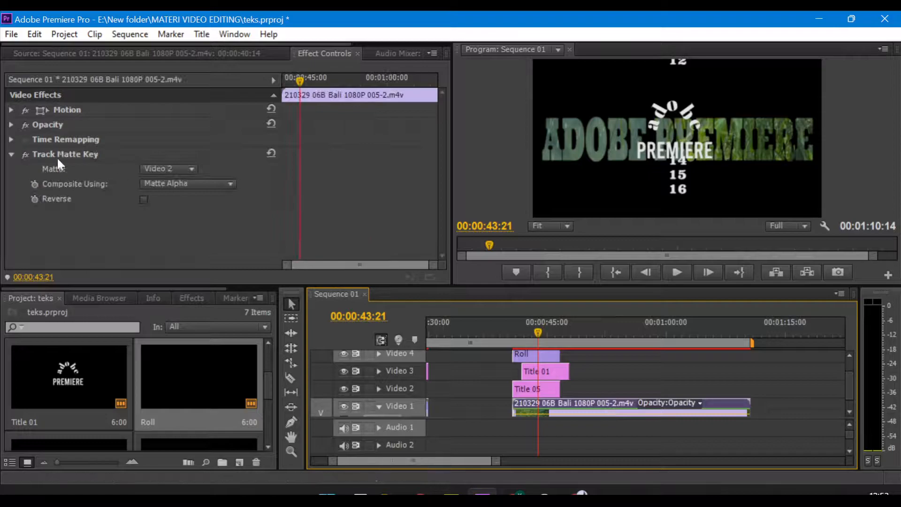
{"action": "left_click", "coordinate": [191, 169]}
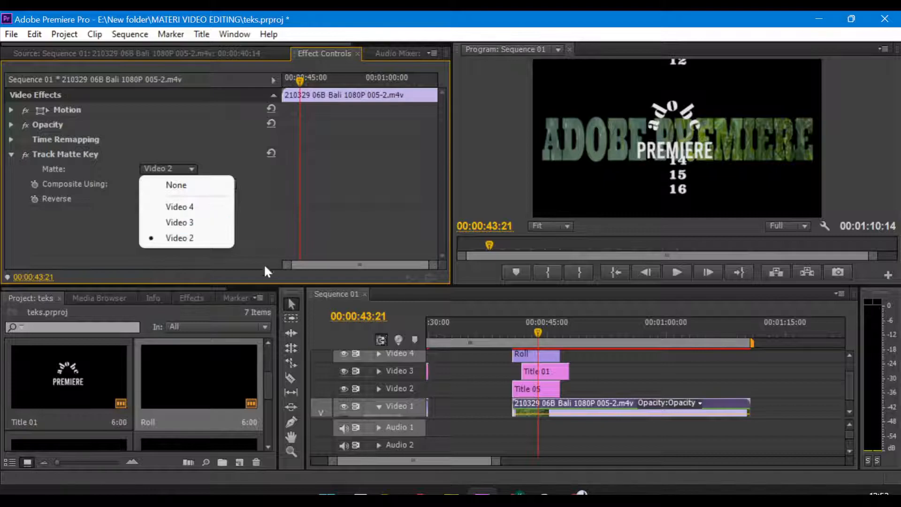
{"action": "left_click", "coordinate": [170, 223]}
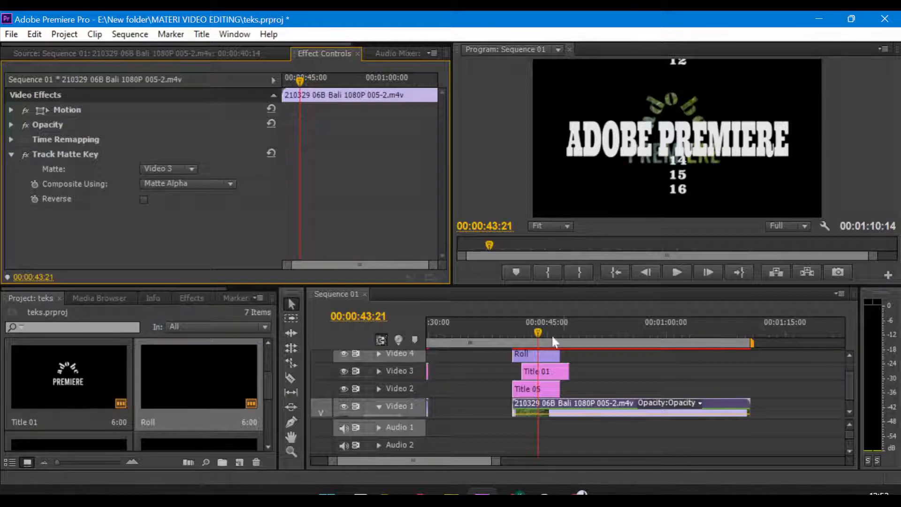
Move Title 01 along Video 3 past the end of Title 05, scrub to 00:00:42:22 and reselect the second Bali clip.
{"action": "left_click_drag", "start_coordinate": [553, 374], "coordinate": [604, 374]}
{"action": "left_click", "coordinate": [574, 332]}
{"action": "left_click_drag", "start_coordinate": [574, 333], "coordinate": [531, 336]}
{"action": "left_click", "coordinate": [607, 409]}
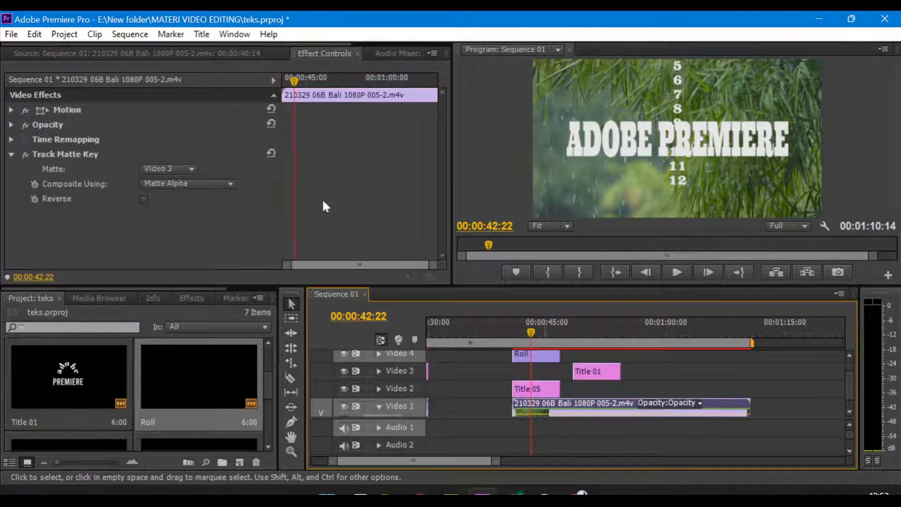
Set the track matte to Video 4, move the Roll title past Title 01, and select Title 05 with the playhead at 00:00:42:13.
{"action": "left_click", "coordinate": [175, 168]}
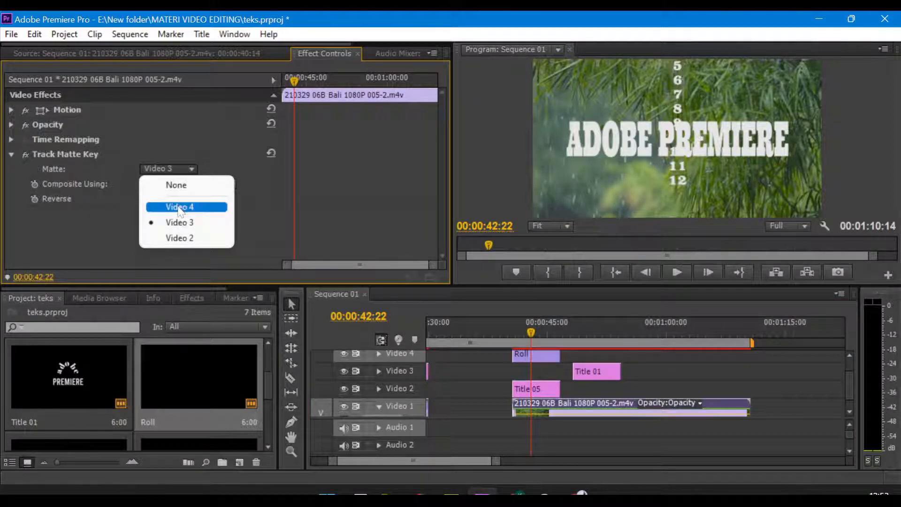
{"action": "left_click", "coordinate": [179, 208]}
{"action": "left_click_drag", "start_coordinate": [536, 356], "coordinate": [661, 356]}
{"action": "left_click_drag", "start_coordinate": [519, 327], "coordinate": [527, 329]}
{"action": "left_click", "coordinate": [550, 387]}
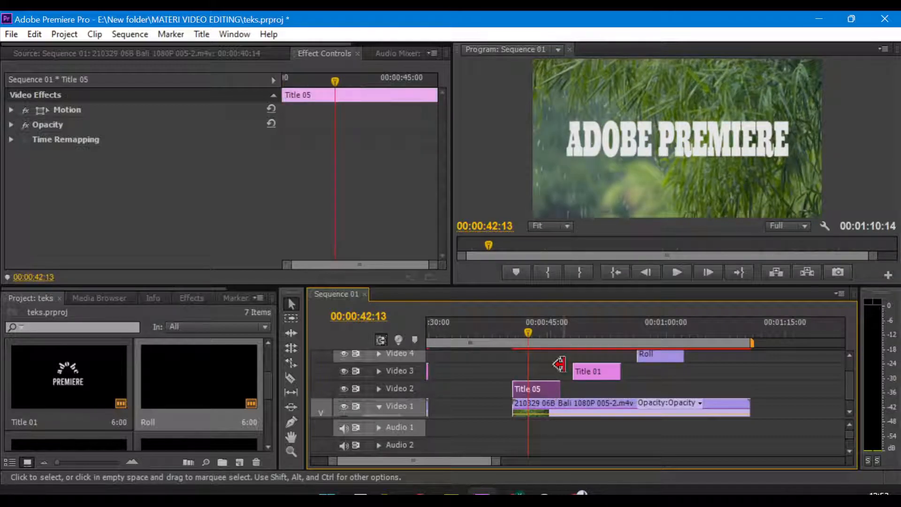
Scrub past Title 01 and play the Roll title section, then return the playhead to Title 05 at the second Bali clip's start.
{"action": "left_click_drag", "start_coordinate": [592, 330], "coordinate": [586, 331]}
{"action": "left_click", "coordinate": [600, 376]}
{"action": "left_click_drag", "start_coordinate": [585, 332], "coordinate": [629, 331]}
{"action": "key", "text": "space"}
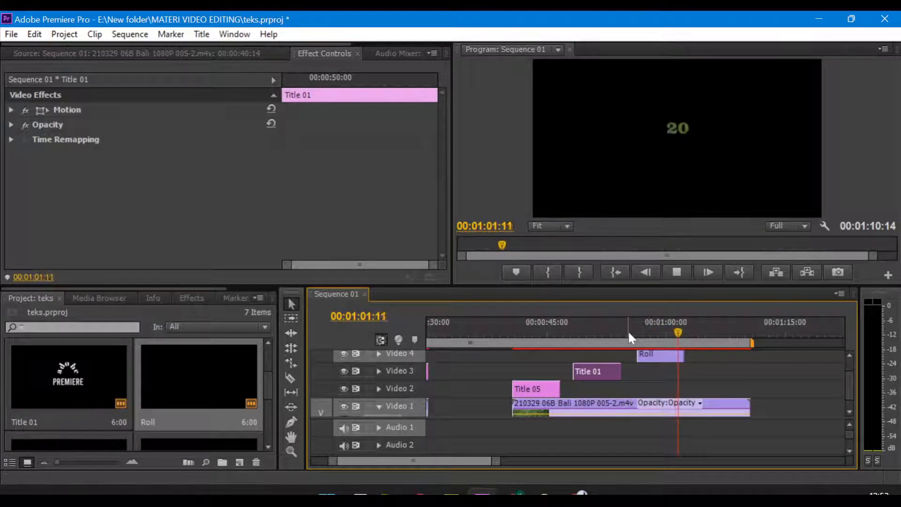
{"action": "key", "text": "space"}
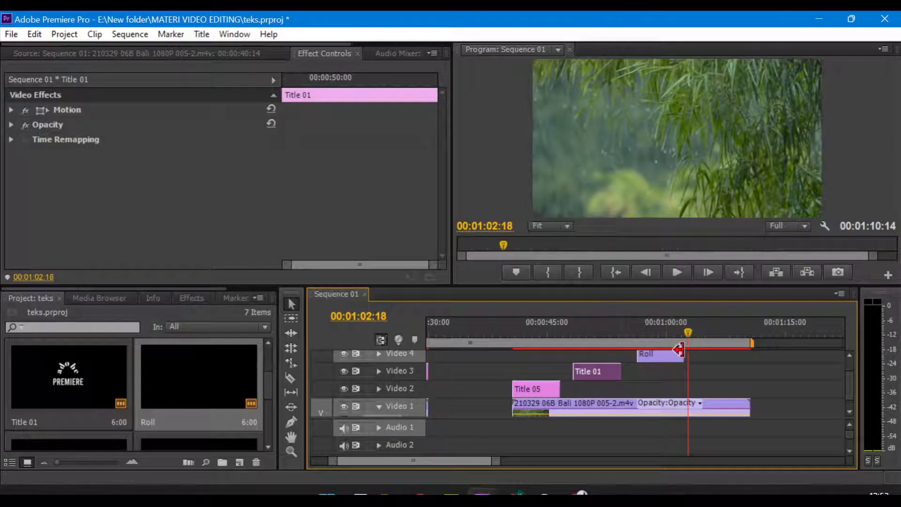
{"action": "left_click", "coordinate": [529, 328]}
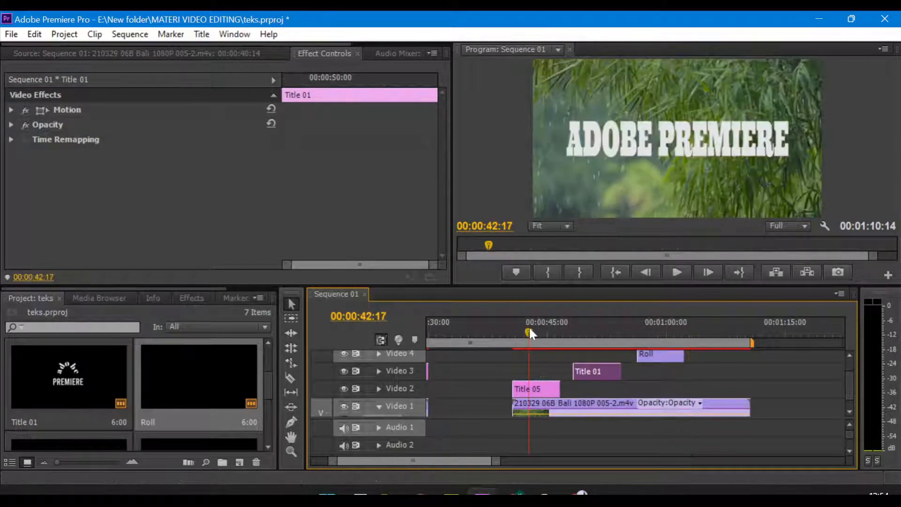
Set the Track Matte Key of the second Bali clip to use Video 2, with the playhead at 00:00:41:02.
{"action": "left_click", "coordinate": [549, 389]}
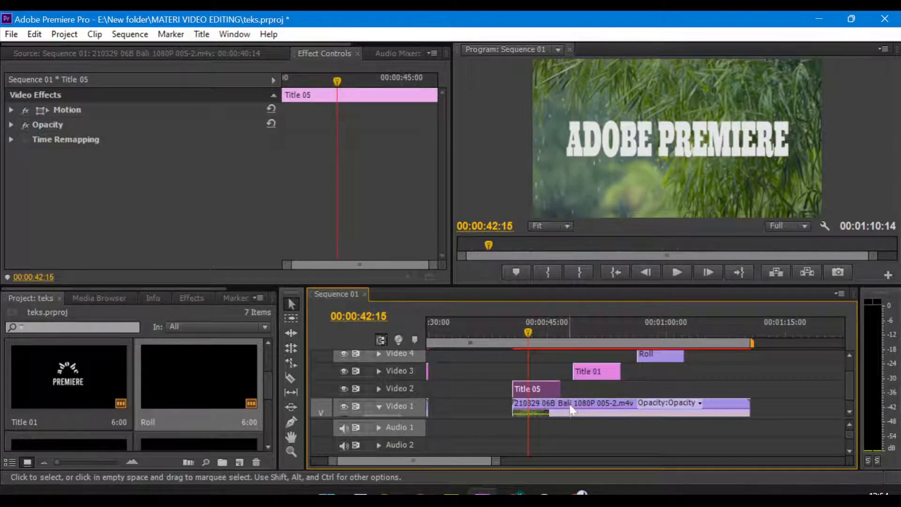
{"action": "left_click", "coordinate": [573, 406]}
{"action": "left_click", "coordinate": [517, 334]}
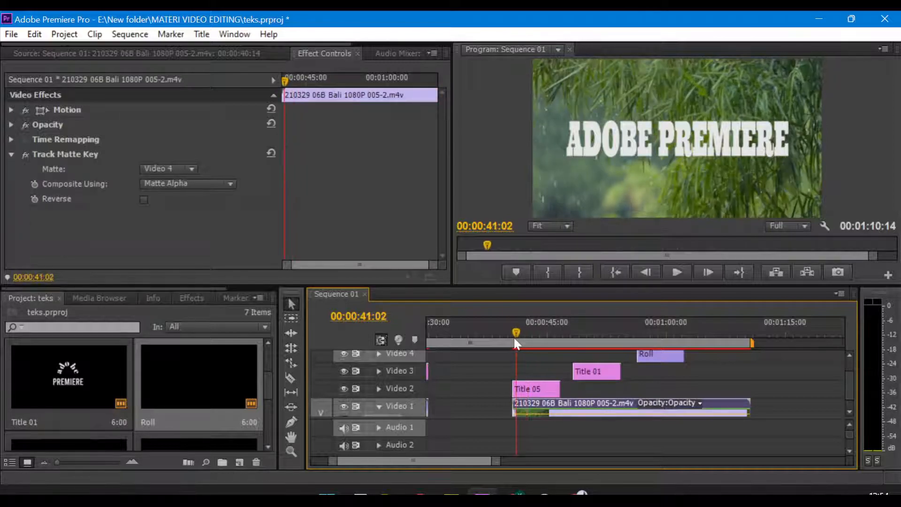
{"action": "left_click", "coordinate": [165, 168]}
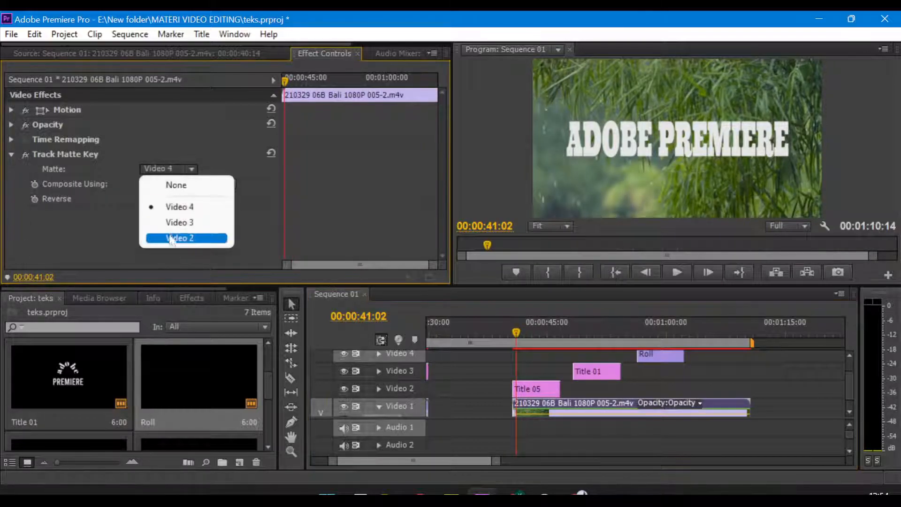
{"action": "left_click", "coordinate": [181, 237]}
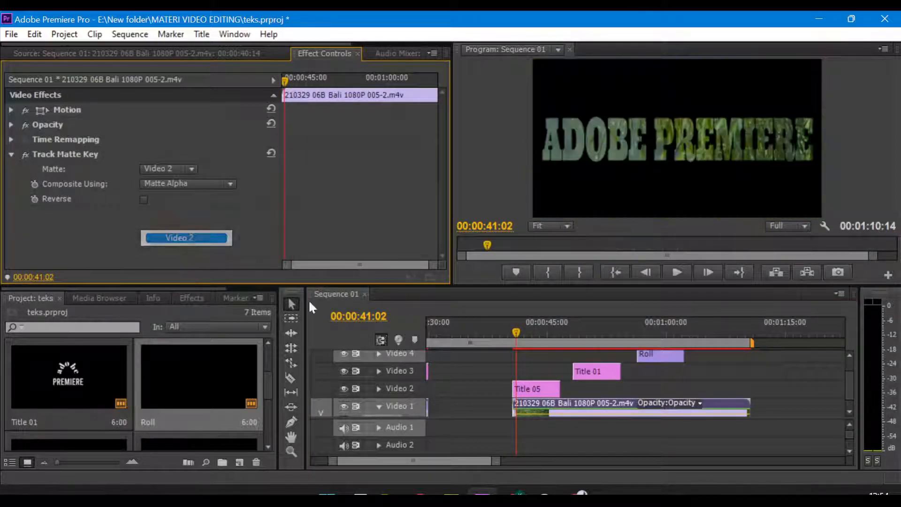
{"action": "left_click", "coordinate": [408, 373]}
{"action": "left_click", "coordinate": [413, 384]}
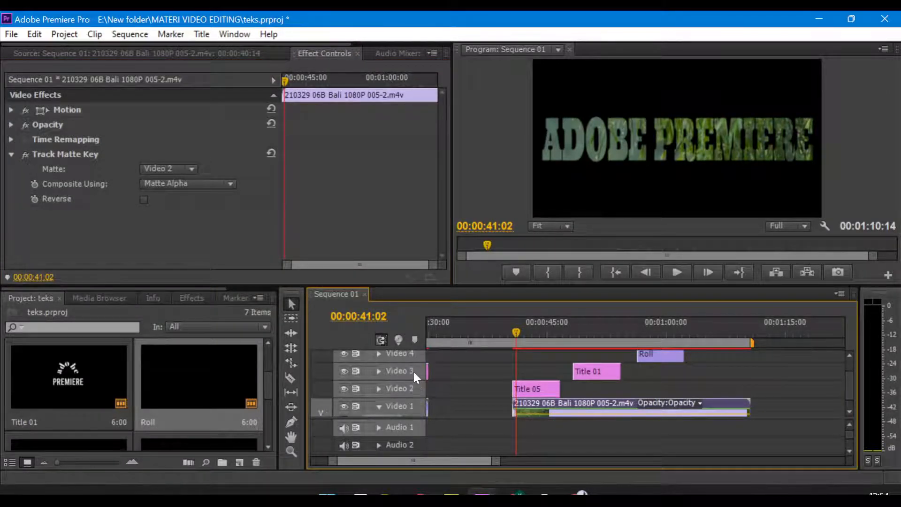
{"action": "left_click", "coordinate": [413, 371]}
{"action": "left_click", "coordinate": [412, 355]}
{"action": "left_click", "coordinate": [406, 386]}
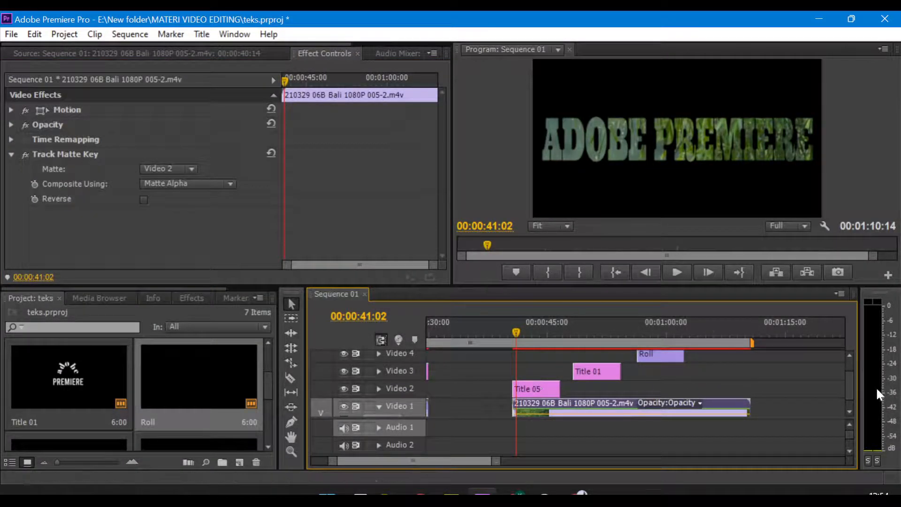
{"action": "left_click_drag", "start_coordinate": [852, 384], "coordinate": [838, 402]}
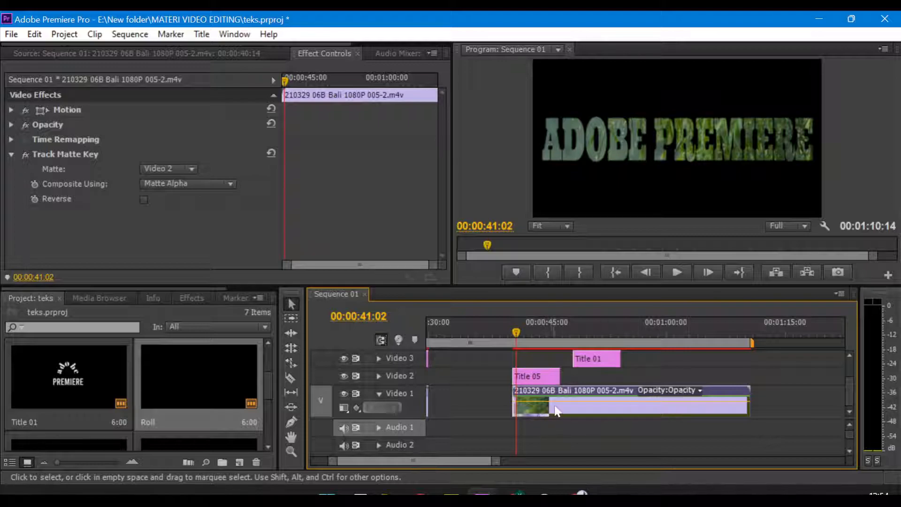
{"action": "left_click", "coordinate": [72, 156]}
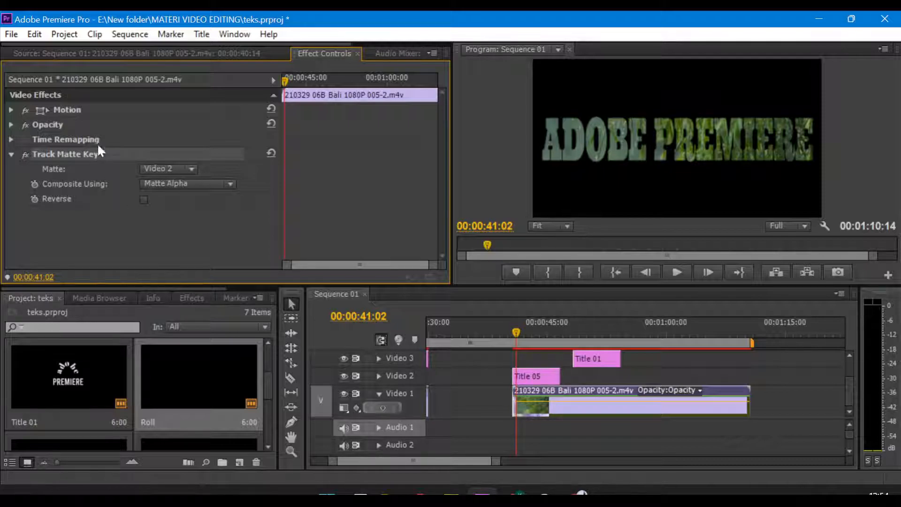
{"action": "left_click", "coordinate": [165, 221]}
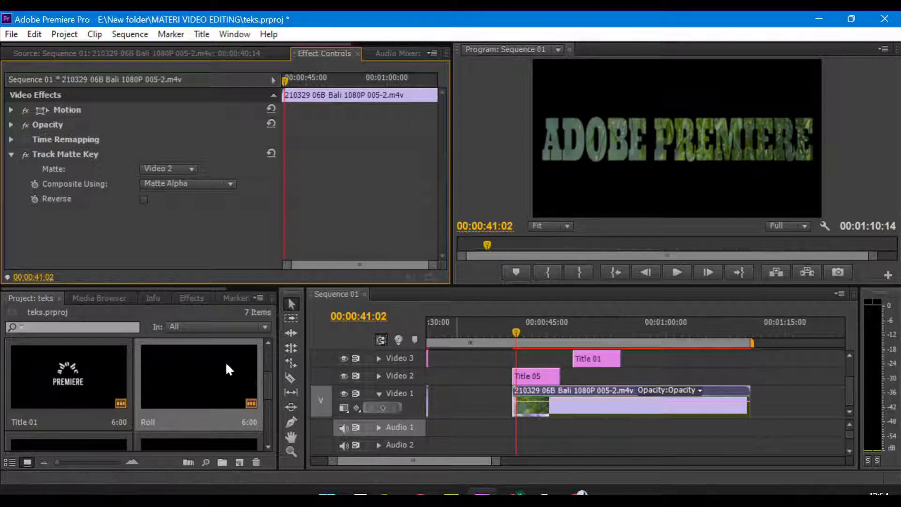
Create a new title with the default settings and hide the background video in the title designer.
{"action": "left_click_drag", "start_coordinate": [265, 381], "coordinate": [268, 421]}
{"action": "scroll", "coordinate": [110, 407], "scroll_direction": "down", "scroll_amount": 1}
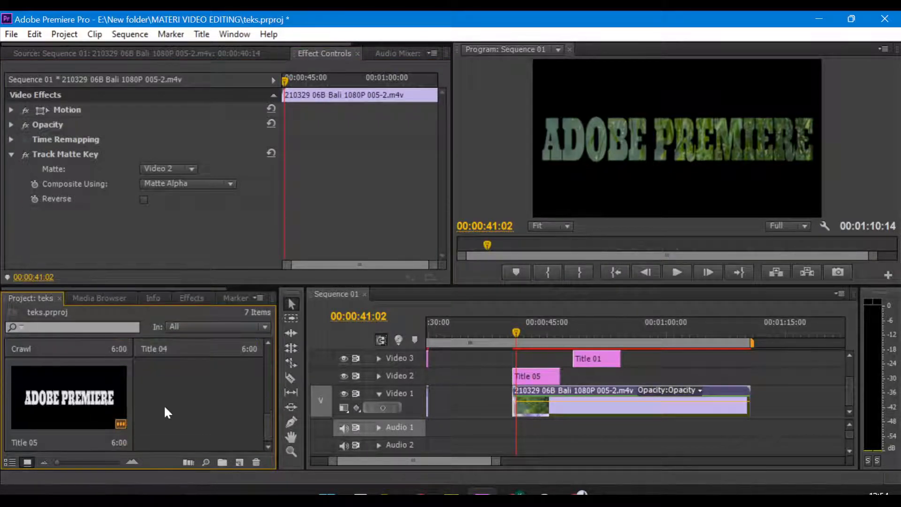
{"action": "double_click", "coordinate": [170, 408]}
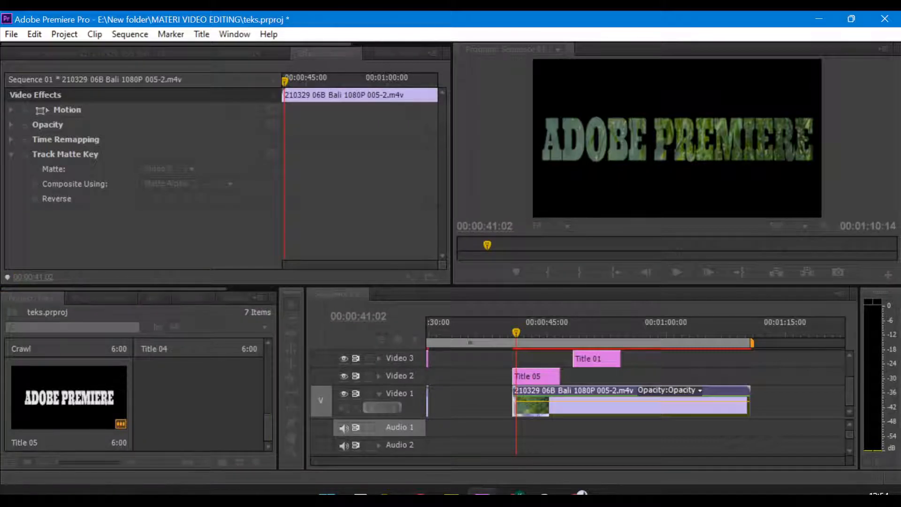
{"action": "right_click", "coordinate": [151, 399]}
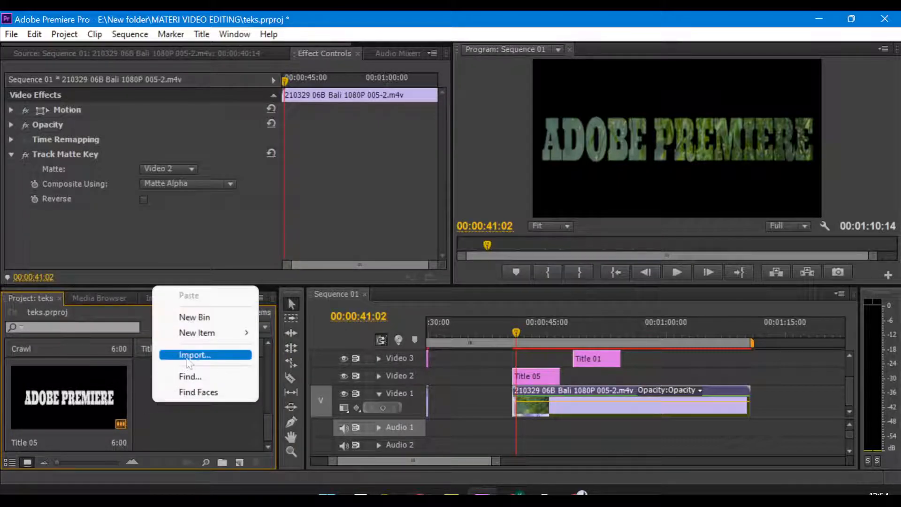
{"action": "mouse_move", "coordinate": [241, 334]}
{"action": "left_click", "coordinate": [309, 379]}
{"action": "left_click", "coordinate": [486, 317]}
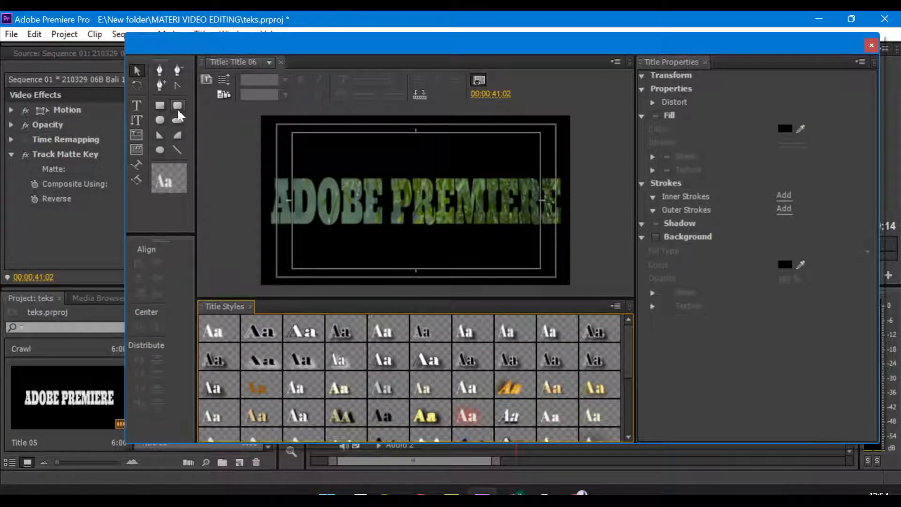
{"action": "left_click", "coordinate": [481, 87]}
{"action": "left_click", "coordinate": [480, 84]}
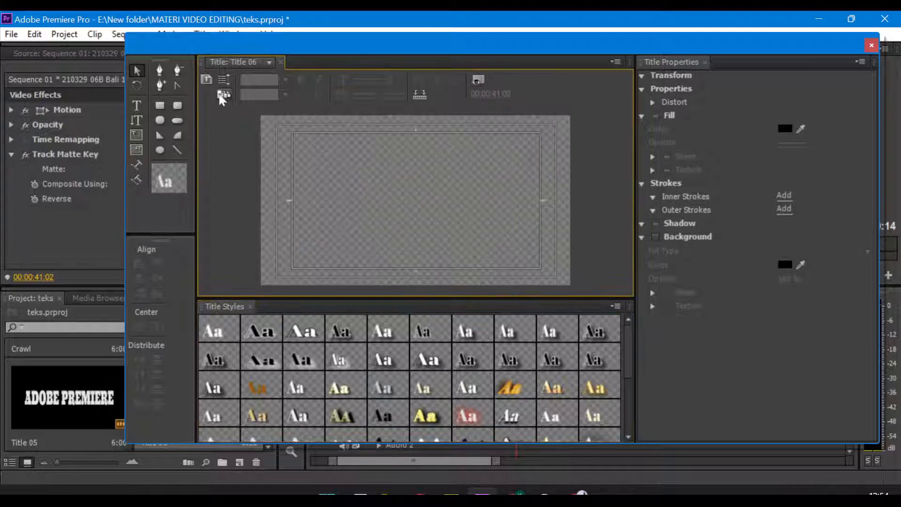
Draw a wide, fully rounded rectangle about 999 by 140 across the lower half of the title.
{"action": "left_click", "coordinate": [177, 120]}
{"action": "mouse_move", "coordinate": [270, 176]}
{"action": "left_mouse_down"}
{"action": "mouse_move", "coordinate": [387, 218]}
{"action": "mouse_move", "coordinate": [566, 219]}
{"action": "left_mouse_up"}
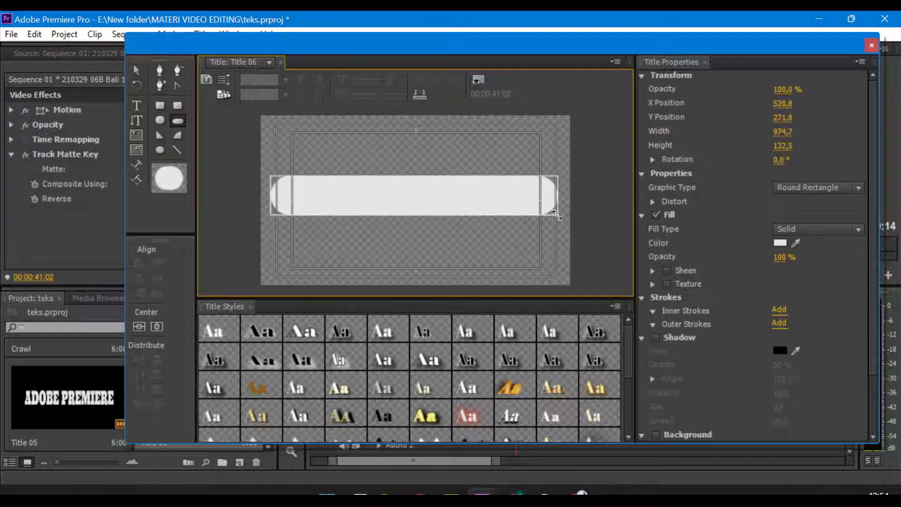
{"action": "left_click_drag", "start_coordinate": [462, 196], "coordinate": [464, 240]}
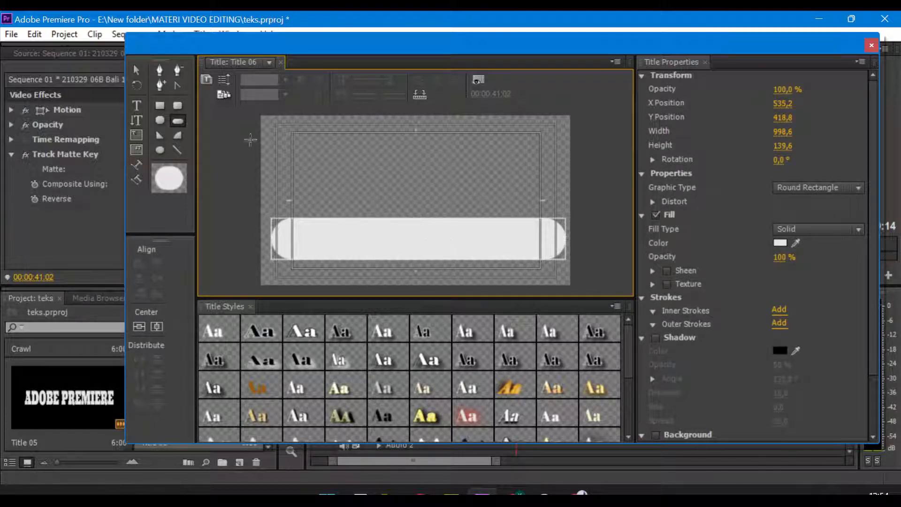
Add a rectangle about 398 by 187 overlapping the middle of the rounded bar, and close the title designer.
{"action": "left_click", "coordinate": [160, 105]}
{"action": "left_click_drag", "start_coordinate": [365, 176], "coordinate": [479, 231]}
{"action": "left_click_drag", "start_coordinate": [430, 195], "coordinate": [421, 194]}
{"action": "left_click", "coordinate": [446, 146]}
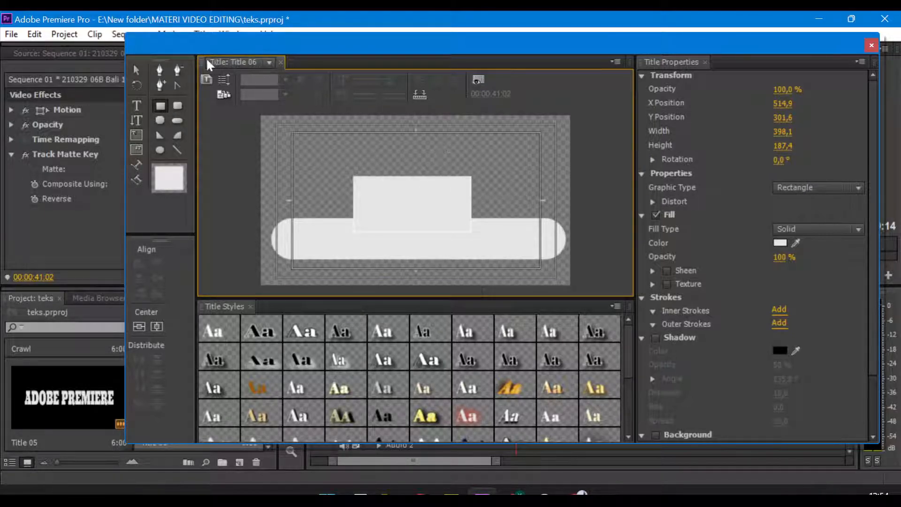
{"action": "left_click", "coordinate": [871, 45]}
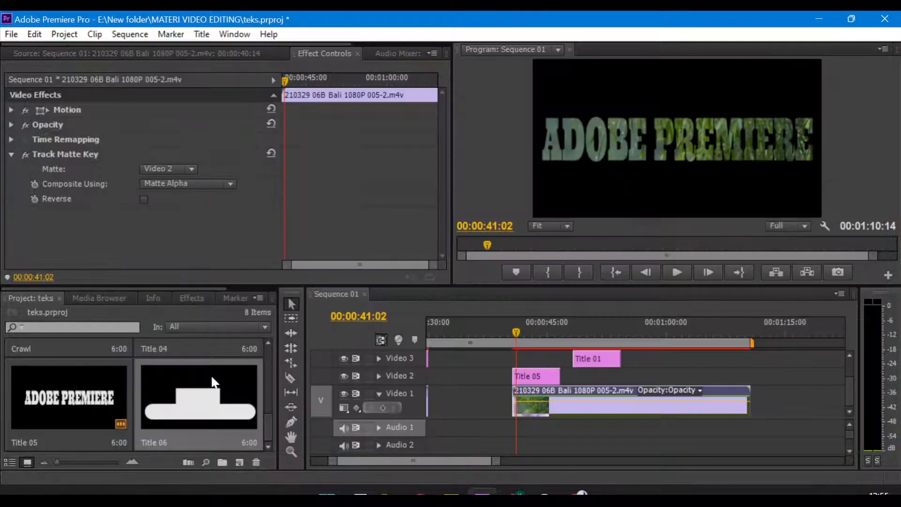
Place Title 06 on Video 3 after Title 01, and delete Title 01 from the track.
{"action": "left_click_drag", "start_coordinate": [191, 394], "coordinate": [653, 364]}
{"action": "scroll", "coordinate": [638, 368], "scroll_direction": "up", "scroll_amount": 2}
{"action": "scroll", "coordinate": [625, 371], "scroll_direction": "down", "scroll_amount": 4}
{"action": "left_click", "coordinate": [575, 360]}
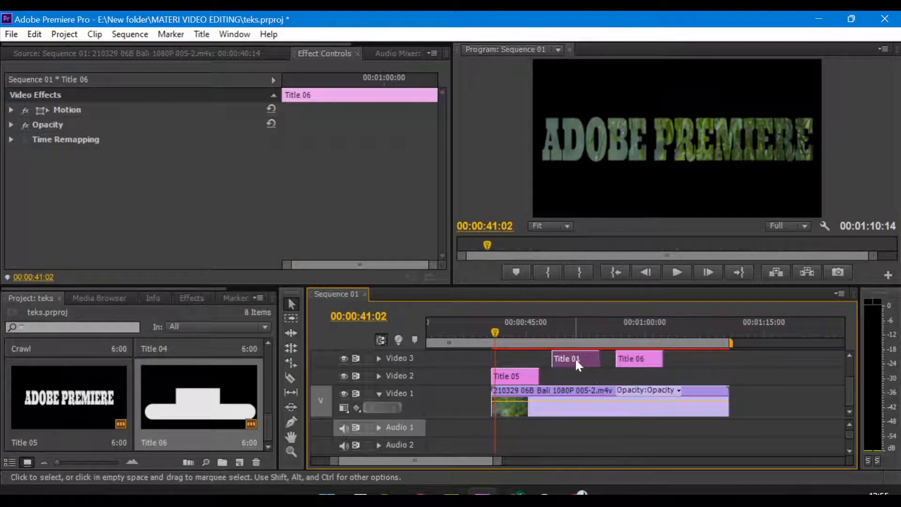
{"action": "key", "text": "Delete"}
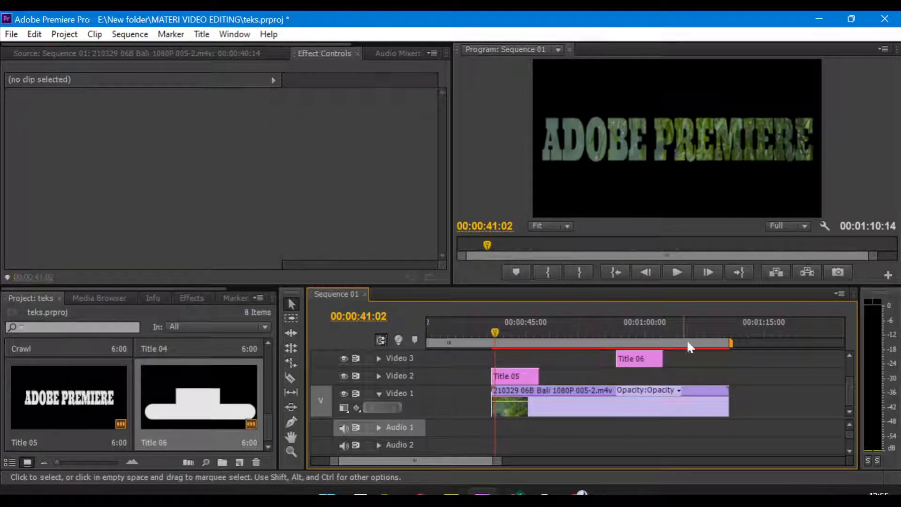
Delete the Roll title from Video 4 and move Title 06 earlier along Video 3, shortly after the end of Title 05.
{"action": "left_click", "coordinate": [849, 354]}
{"action": "left_click", "coordinate": [847, 354]}
{"action": "left_click", "coordinate": [625, 361]}
{"action": "key", "text": "Delete"}
{"action": "left_click_drag", "start_coordinate": [649, 380], "coordinate": [588, 378]}
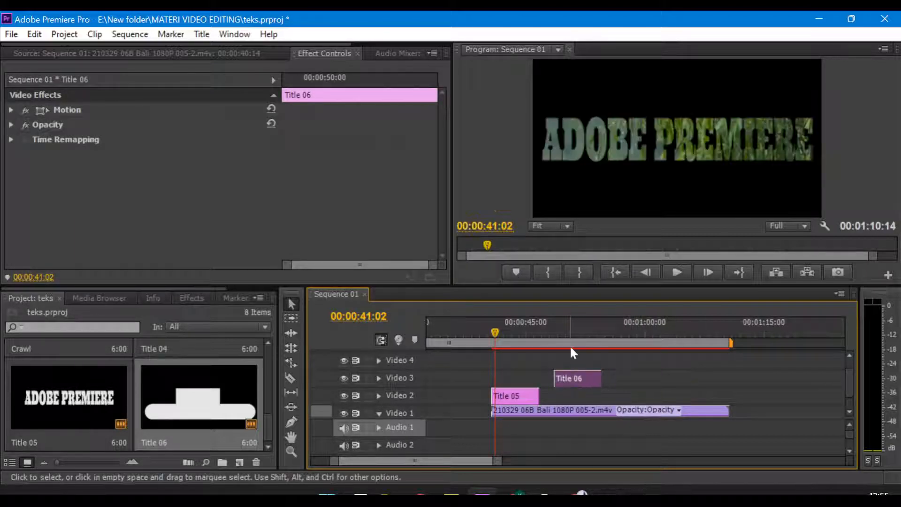
Set the Matte of the second Bali clip's Track Matte Key to Video 3.
{"action": "left_click", "coordinate": [549, 408]}
{"action": "left_click", "coordinate": [148, 169]}
{"action": "left_click", "coordinate": [175, 221]}
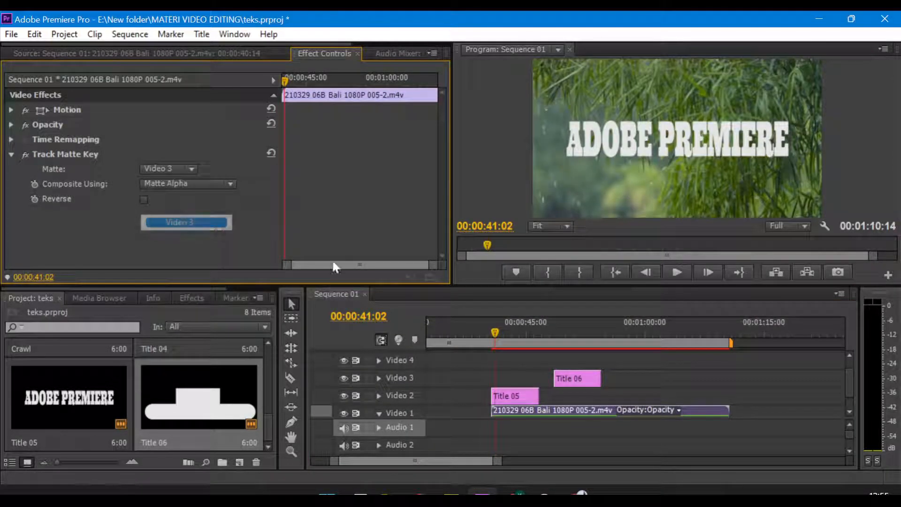
Play the Title 06 section, compare it with the Title 05 section, and return to 00:00:48:12.
{"action": "left_click", "coordinate": [552, 330]}
{"action": "left_click", "coordinate": [562, 334]}
{"action": "key", "text": "space"}
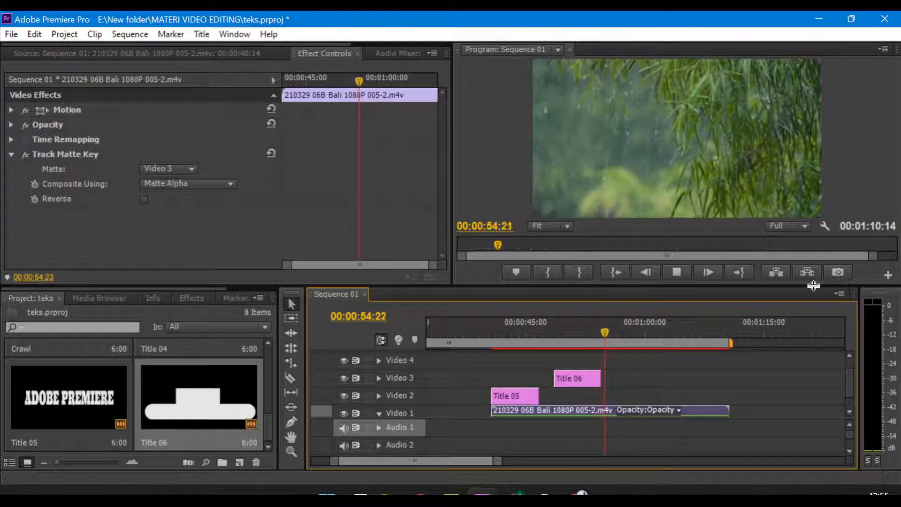
{"action": "left_click_drag", "start_coordinate": [554, 325], "coordinate": [525, 334]}
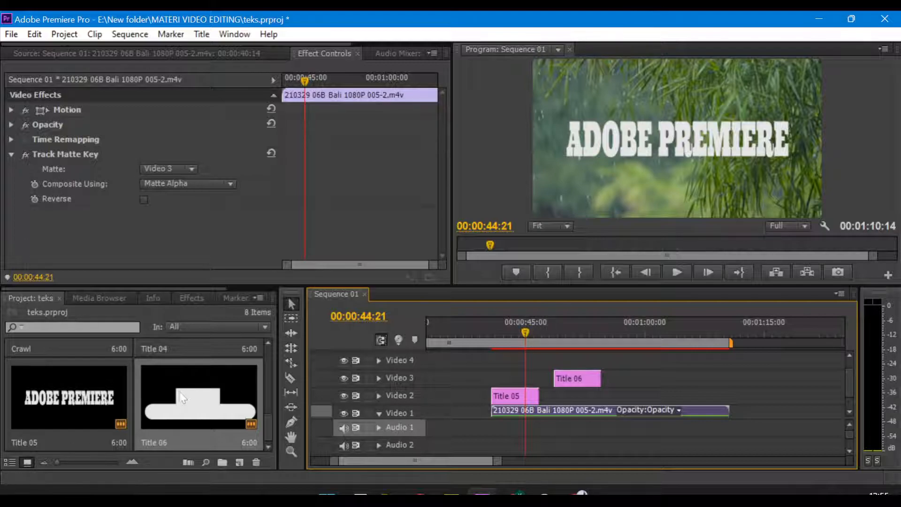
{"action": "left_click", "coordinate": [555, 342]}
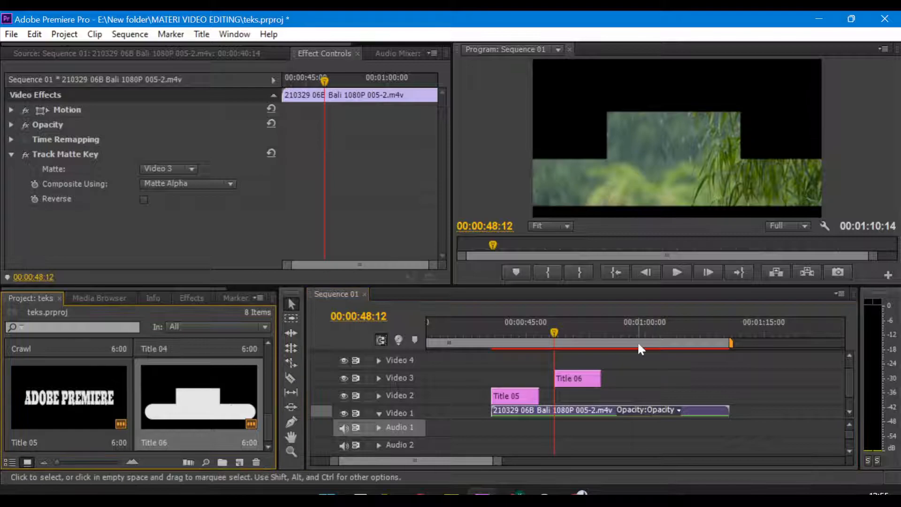
Select Title 06 on Video 3 and move the playhead to 00:00:49:07 within it to preview the matte shape.
{"action": "left_click", "coordinate": [628, 373]}
{"action": "left_click", "coordinate": [568, 374]}
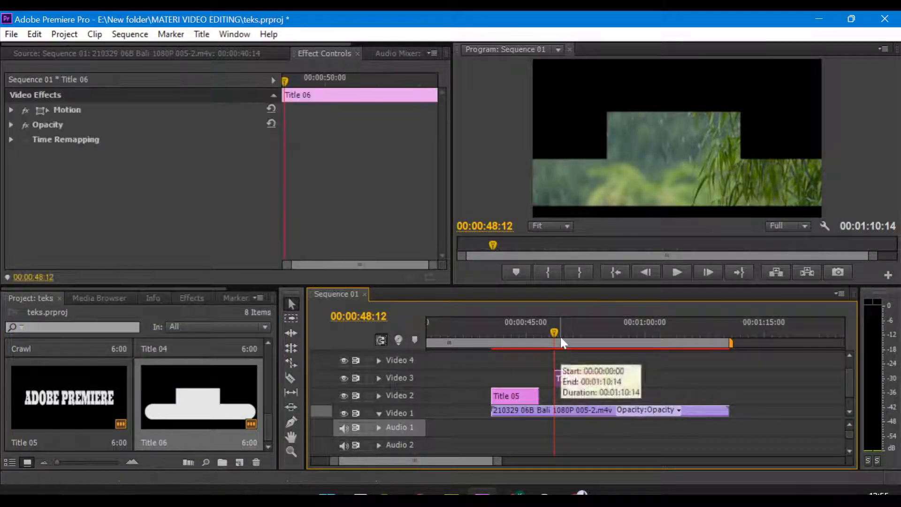
{"action": "left_click_drag", "start_coordinate": [552, 325], "coordinate": [568, 328]}
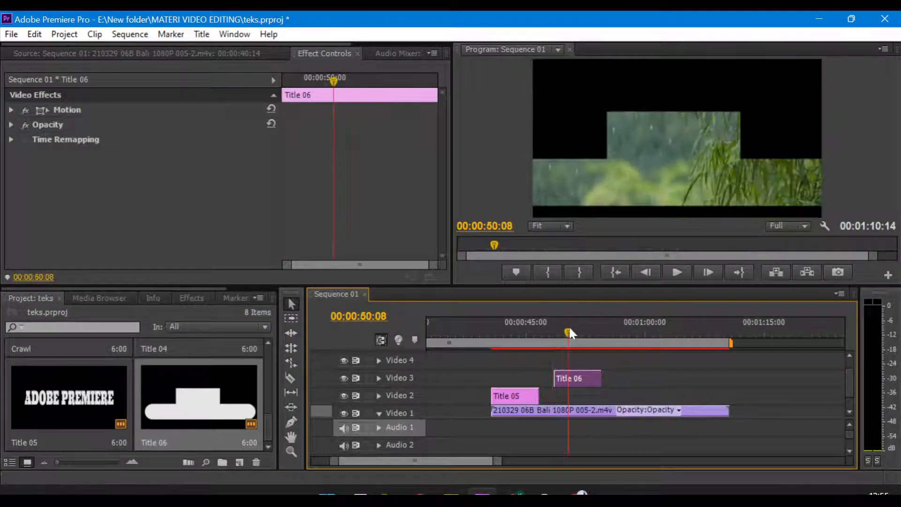
{"action": "left_click", "coordinate": [179, 411]}
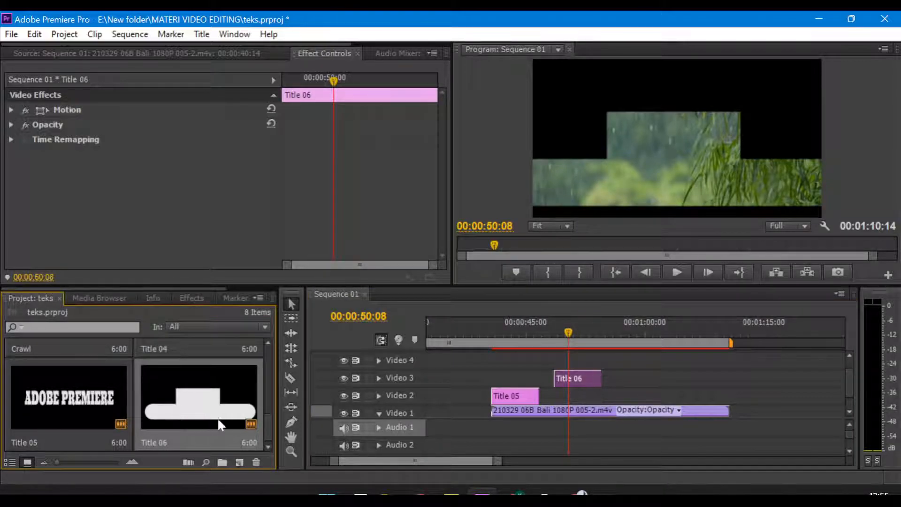
{"action": "mouse_move", "coordinate": [565, 323]}
{"action": "left_mouse_down"}
{"action": "mouse_move", "coordinate": [554, 327]}
{"action": "mouse_move", "coordinate": [583, 328]}
{"action": "mouse_move", "coordinate": [562, 332]}
{"action": "left_mouse_up"}
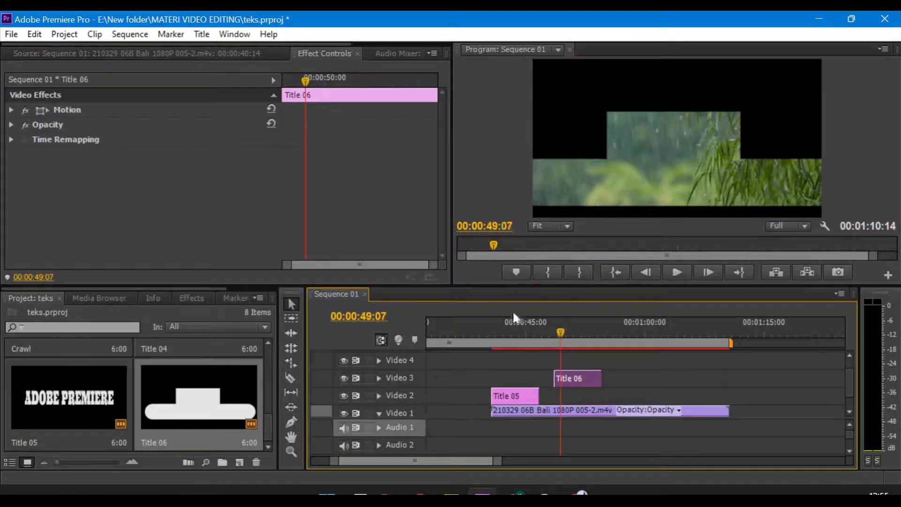
Examine the Motion, Opacity and Time Remapping properties of Title 06, and collapse them again.
{"action": "left_click", "coordinate": [12, 123]}
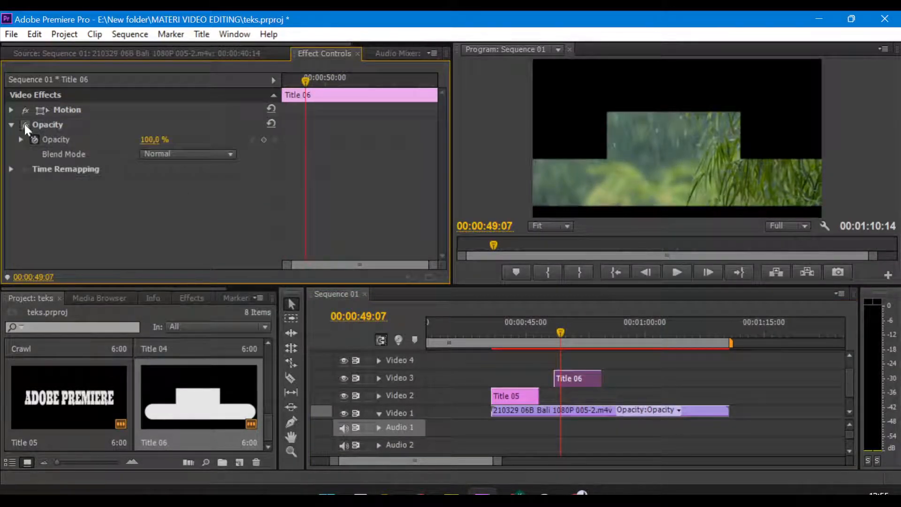
{"action": "left_click", "coordinate": [21, 137]}
{"action": "left_click", "coordinate": [22, 137]}
{"action": "left_click", "coordinate": [10, 110]}
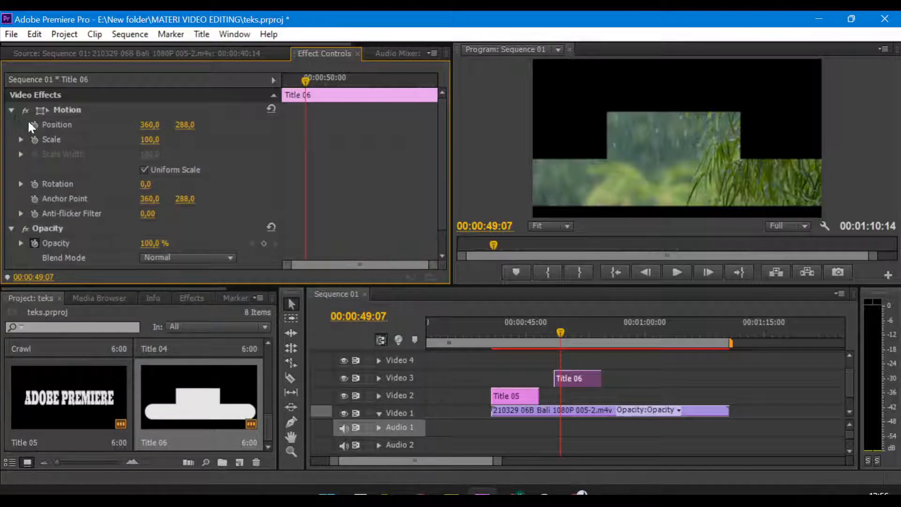
{"action": "scroll", "coordinate": [72, 157], "scroll_direction": "down", "scroll_amount": 1}
{"action": "left_click", "coordinate": [41, 92]}
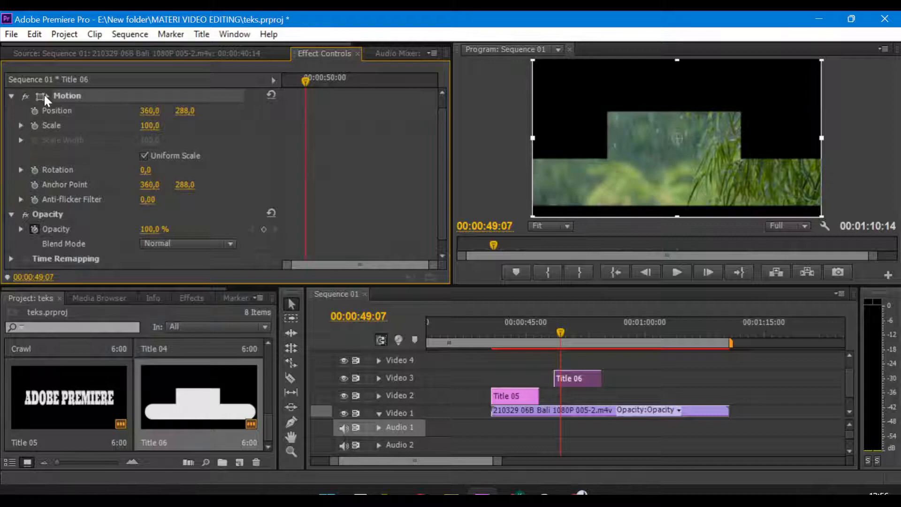
{"action": "scroll", "coordinate": [44, 95], "scroll_direction": "up", "scroll_amount": 1}
{"action": "scroll", "coordinate": [58, 196], "scroll_direction": "down", "scroll_amount": 1}
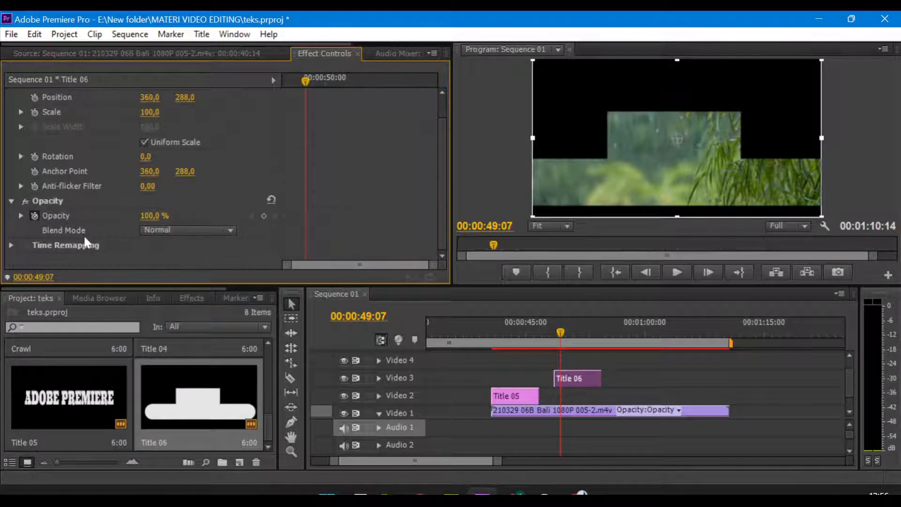
{"action": "left_click", "coordinate": [18, 243]}
{"action": "left_click", "coordinate": [11, 244]}
{"action": "left_click", "coordinate": [11, 244]}
{"action": "left_click", "coordinate": [12, 200]}
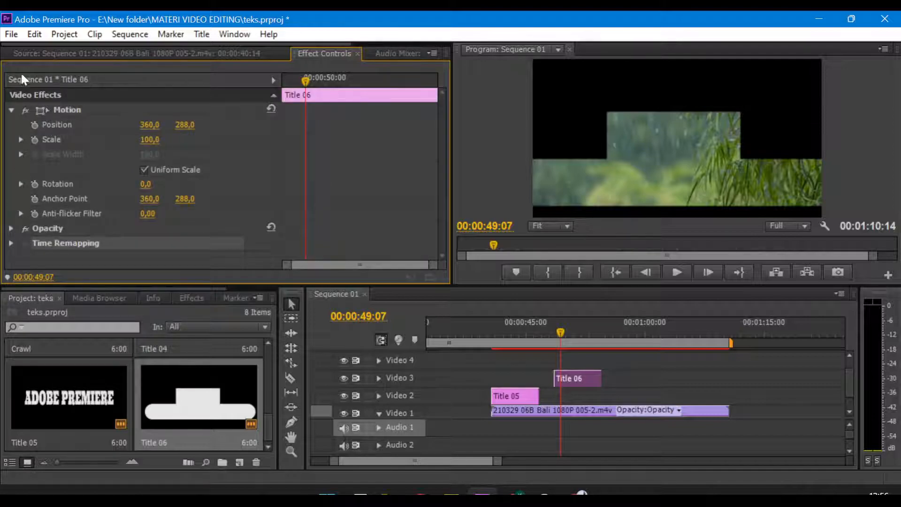
{"action": "left_click", "coordinate": [10, 109]}
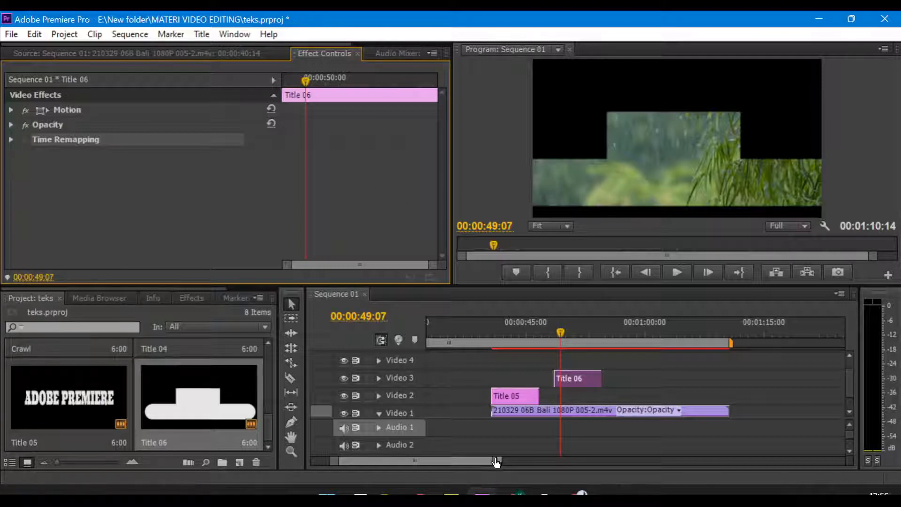
Switch to Google Drive in the browser and open the Latihan folder inside the VIDEO folder.
{"action": "left_click_drag", "start_coordinate": [486, 457], "coordinate": [468, 472]}
{"action": "mouse_move", "coordinate": [519, 497]}
{"action": "left_click", "coordinate": [541, 459]}
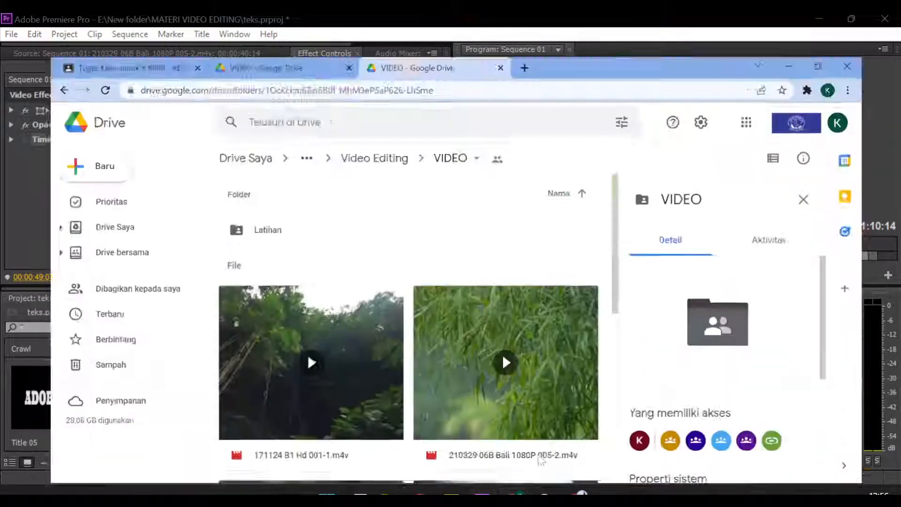
{"action": "left_click", "coordinate": [301, 195]}
{"action": "scroll", "coordinate": [379, 205], "scroll_direction": "down", "scroll_amount": 3}
{"action": "scroll", "coordinate": [380, 205], "scroll_direction": "up", "scroll_amount": 3}
{"action": "left_click", "coordinate": [407, 193]}
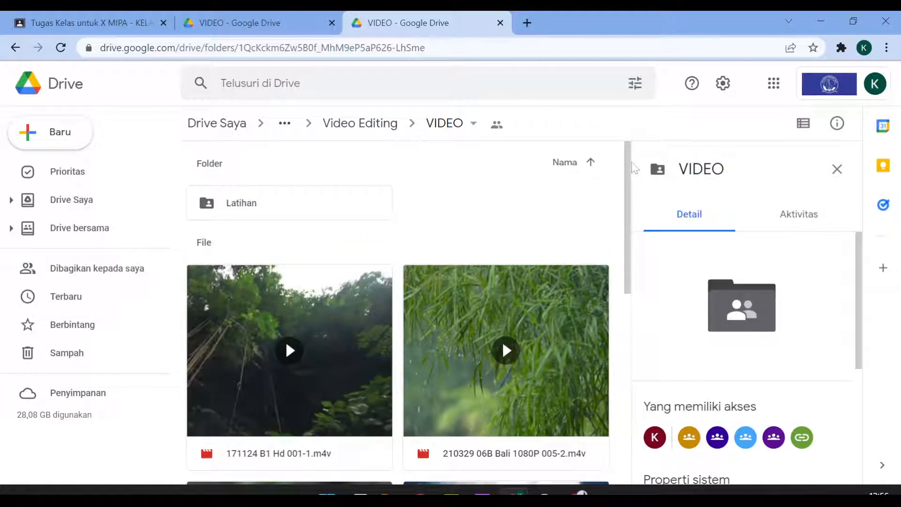
{"action": "right_click", "coordinate": [310, 202]}
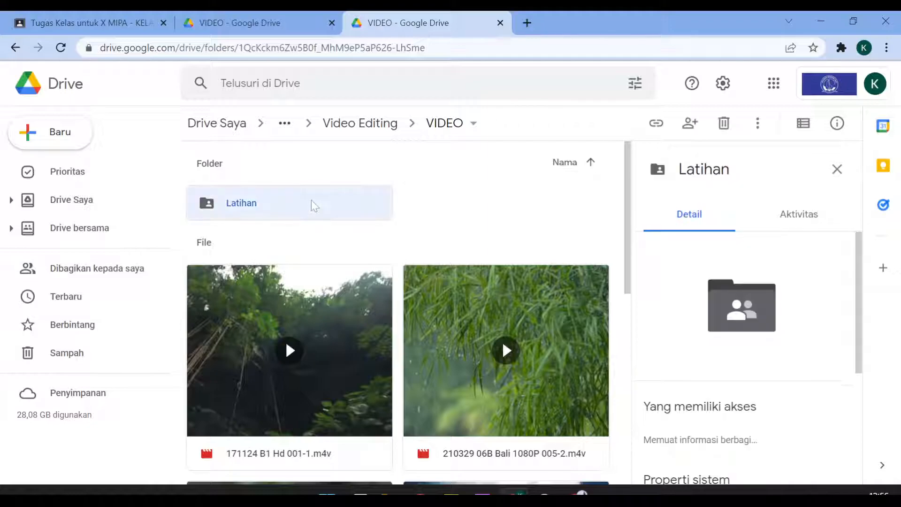
{"action": "left_click", "coordinate": [242, 207]}
{"action": "double_click", "coordinate": [241, 207]}
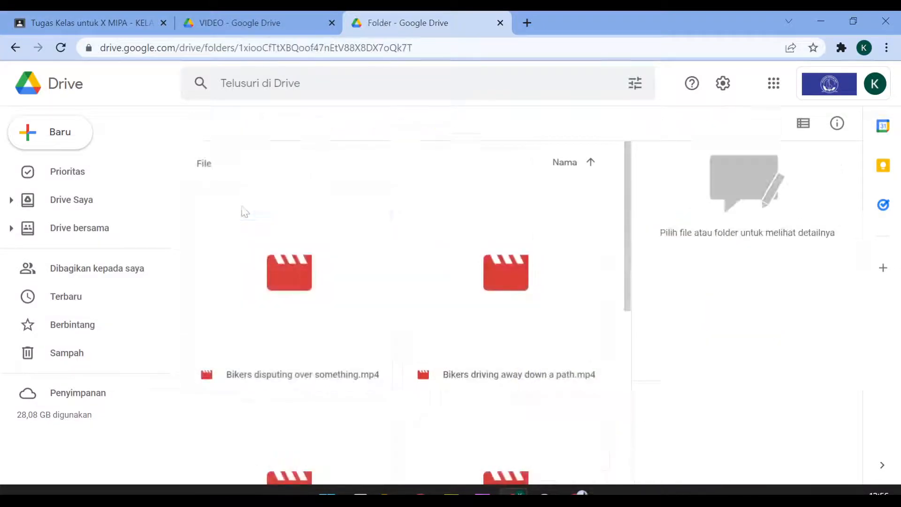
Look through the motorcycle practice clips in the Latihan folder, selecting individual videos to view their details.
{"action": "scroll", "coordinate": [502, 149], "scroll_direction": "down", "scroll_amount": 5}
{"action": "left_click", "coordinate": [335, 380]}
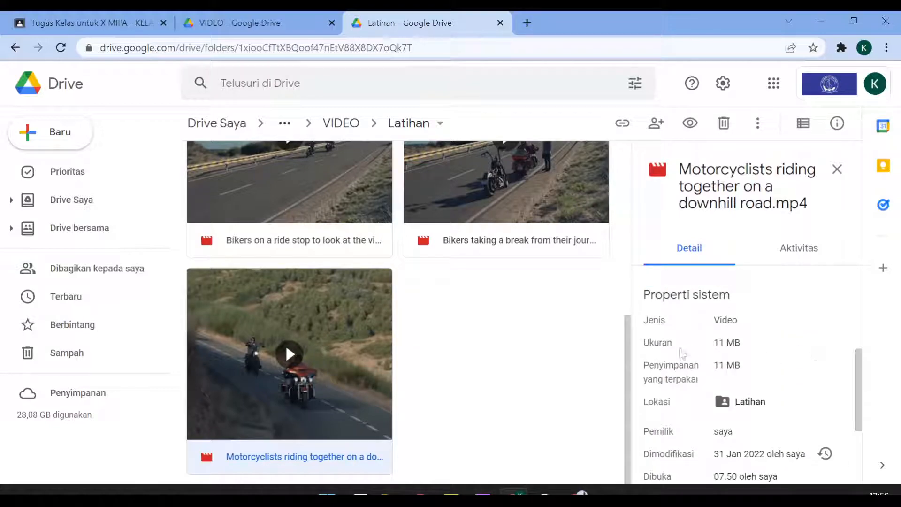
{"action": "left_click", "coordinate": [501, 197]}
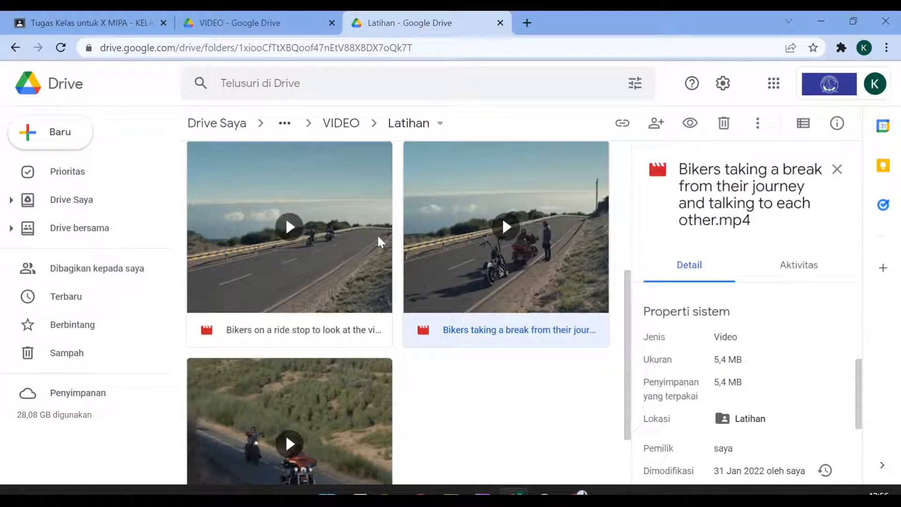
{"action": "left_click", "coordinate": [307, 243]}
{"action": "scroll", "coordinate": [317, 265], "scroll_direction": "up", "scroll_amount": 3}
{"action": "left_click", "coordinate": [350, 235]}
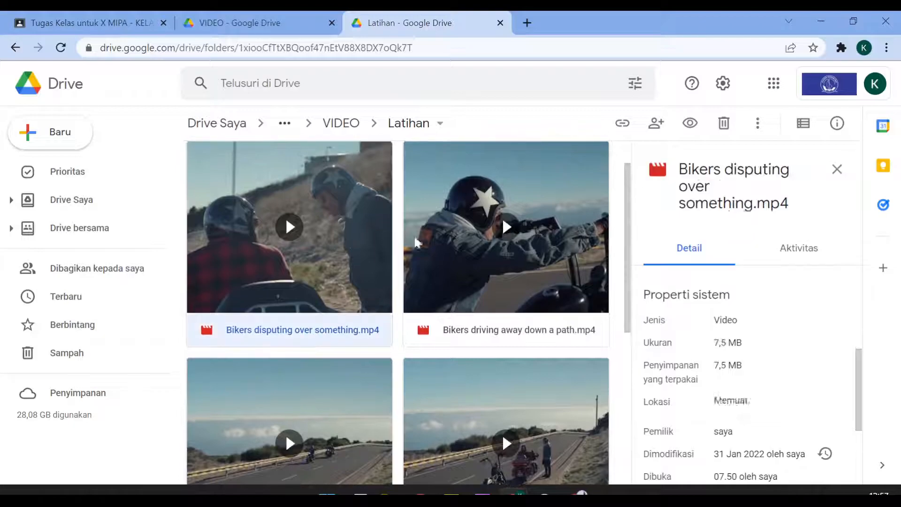
{"action": "left_click", "coordinate": [506, 237]}
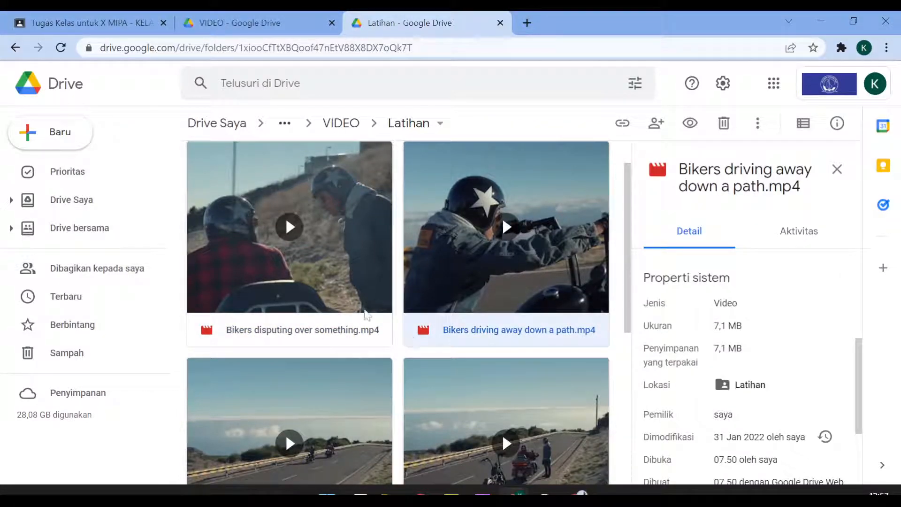
Return to the VIDEO folder and select the Latihan folder to view its details.
{"action": "scroll", "coordinate": [380, 272], "scroll_direction": "up", "scroll_amount": 2}
{"action": "left_click", "coordinate": [353, 128]}
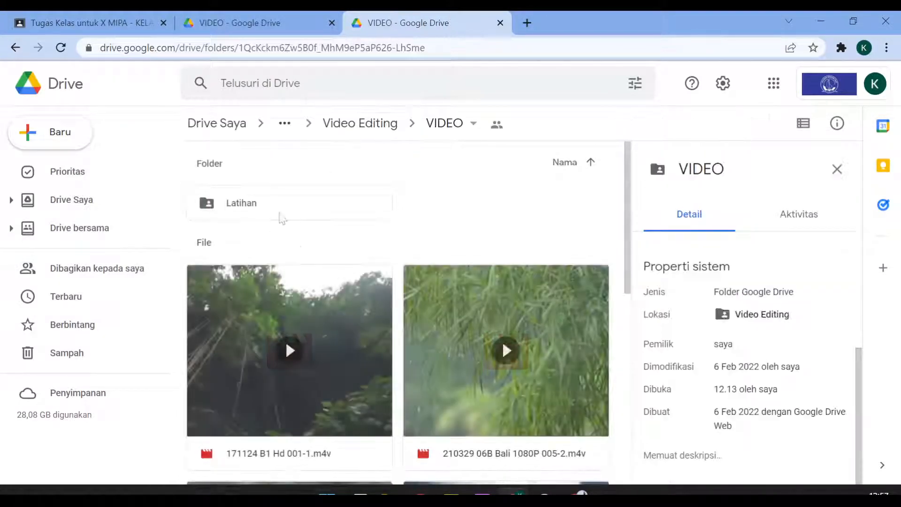
{"action": "left_click", "coordinate": [281, 218]}
{"action": "right_click", "coordinate": [280, 218]}
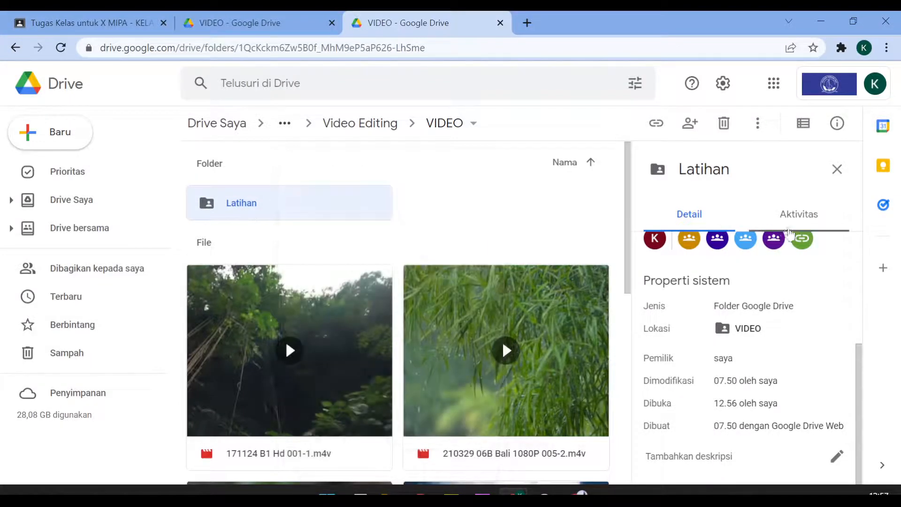
{"action": "scroll", "coordinate": [802, 315], "scroll_direction": "up", "scroll_amount": 4}
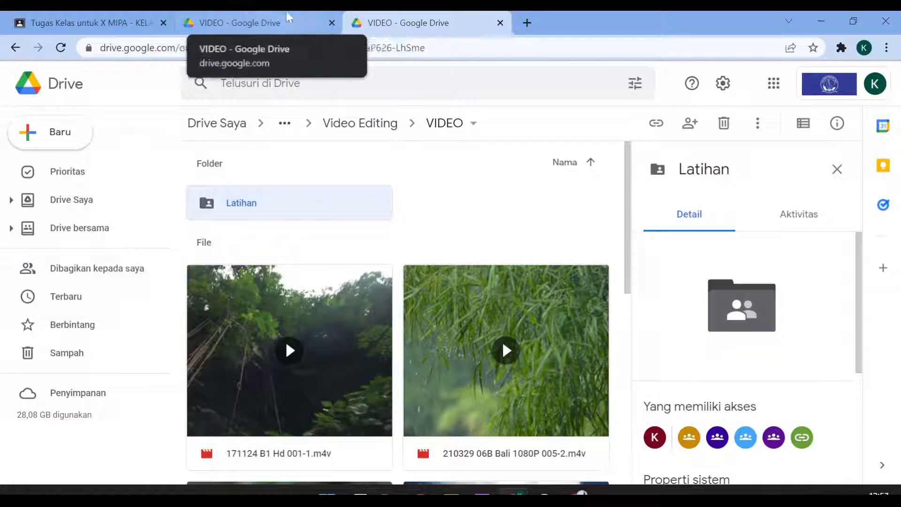
Switch back to Adobe Premiere Pro and save the teks.prproj project.
{"action": "left_click", "coordinate": [821, 21]}
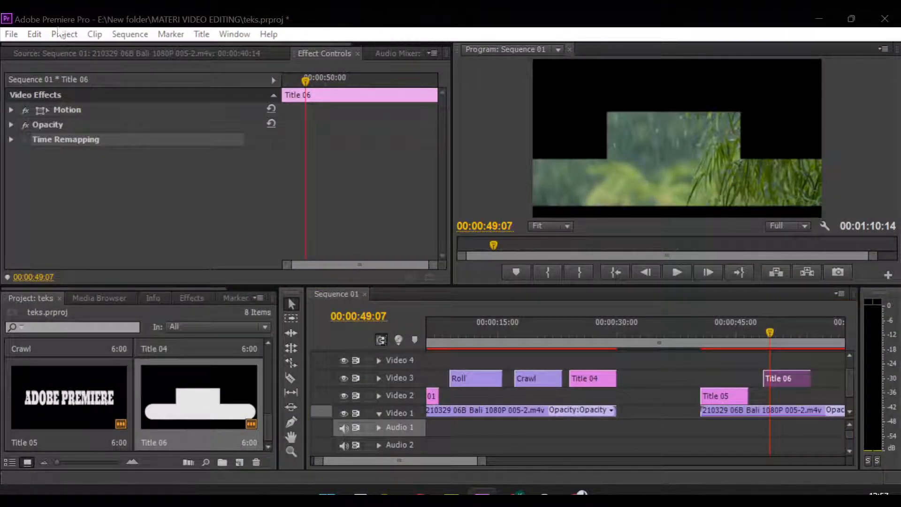
{"action": "left_click", "coordinate": [12, 34]}
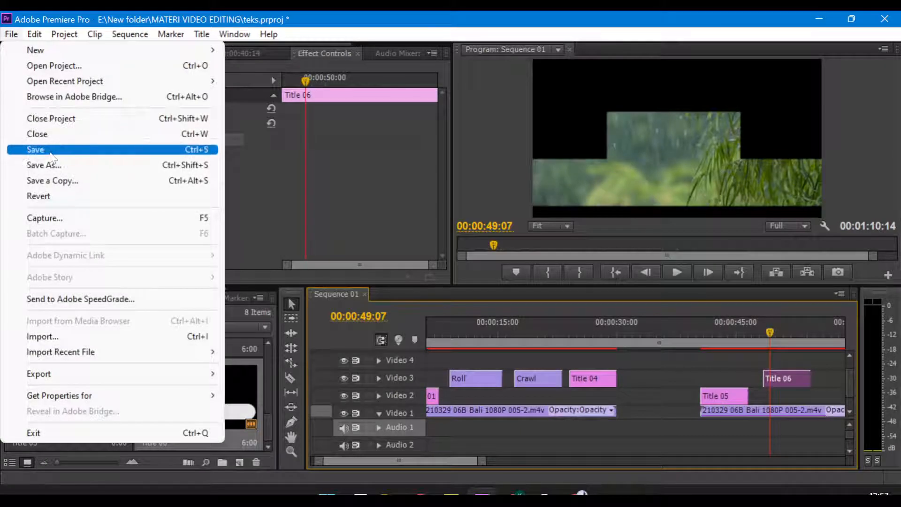
{"action": "left_click", "coordinate": [51, 152]}
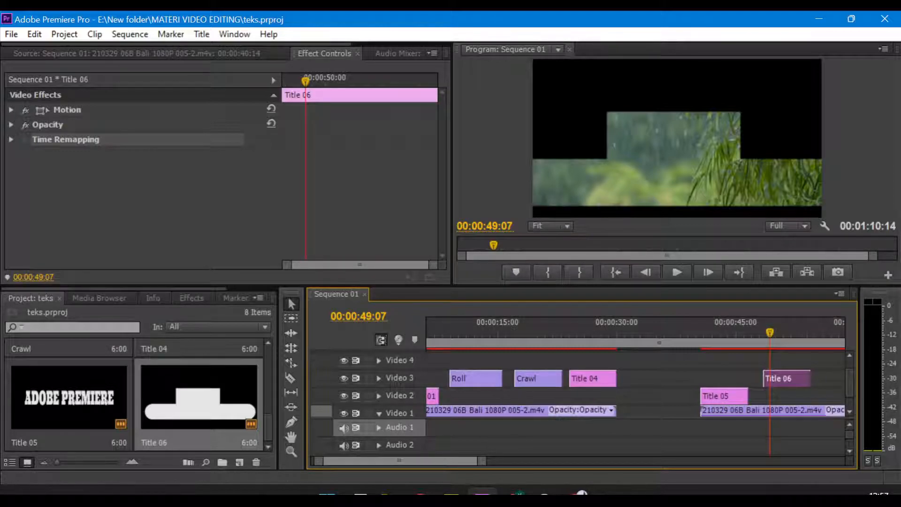
Reveal the lower video tracks in the timeline and minimize Premiere Pro to show the desktop.
{"action": "key", "text": "alt+Tab"}
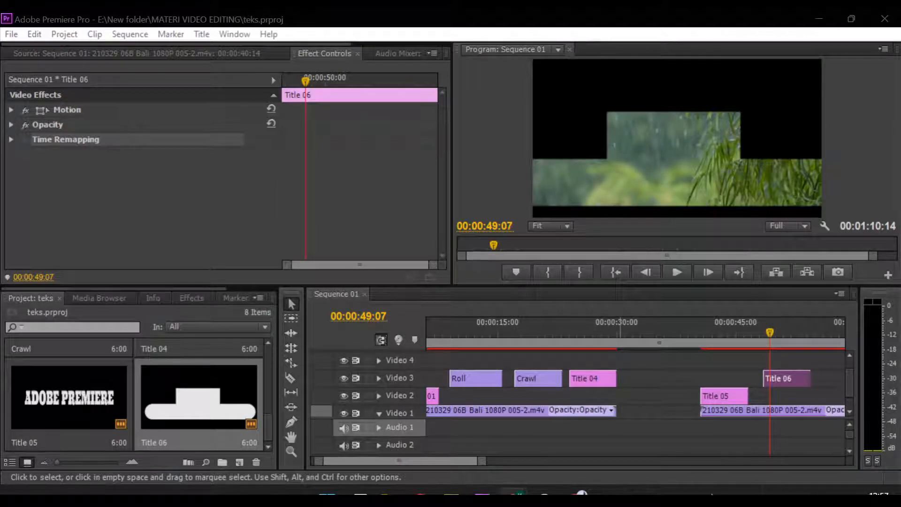
{"action": "mouse_move", "coordinate": [852, 379]}
{"action": "left_mouse_down"}
{"action": "mouse_move", "coordinate": [846, 363]}
{"action": "mouse_move", "coordinate": [843, 401]}
{"action": "mouse_move", "coordinate": [859, 369]}
{"action": "mouse_move", "coordinate": [851, 409]}
{"action": "mouse_move", "coordinate": [846, 362]}
{"action": "mouse_move", "coordinate": [845, 412]}
{"action": "mouse_move", "coordinate": [846, 346]}
{"action": "mouse_move", "coordinate": [848, 391]}
{"action": "left_mouse_up"}
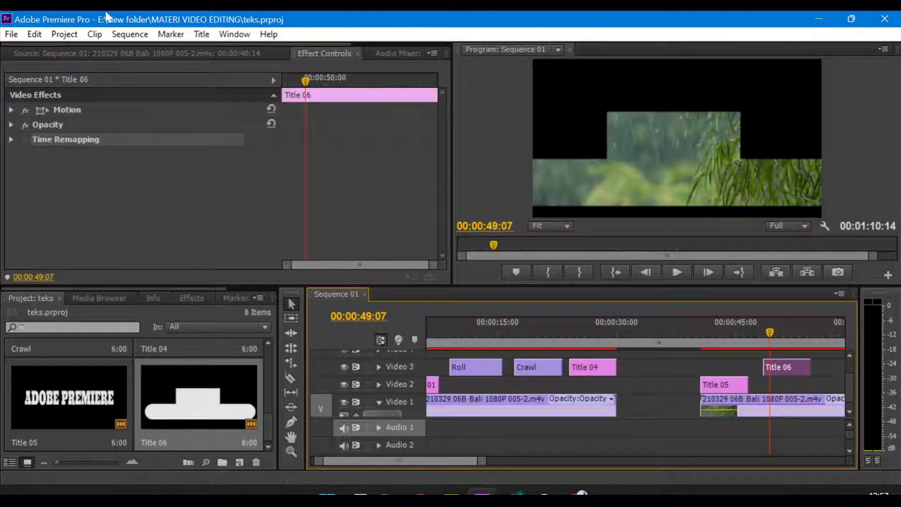
{"action": "left_click", "coordinate": [819, 19]}
{"action": "right_click", "coordinate": [602, 172]}
{"action": "left_click", "coordinate": [619, 230]}
{"action": "right_click", "coordinate": [479, 146]}
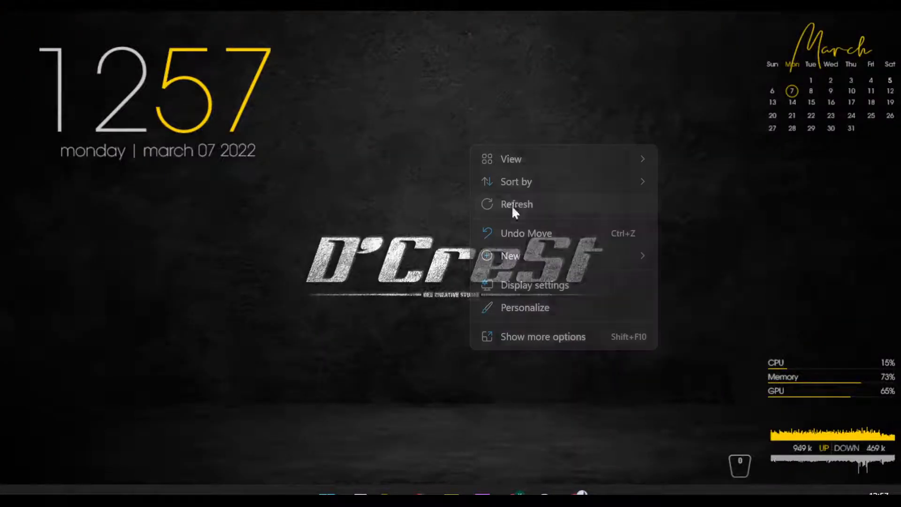
{"action": "left_click", "coordinate": [514, 205]}
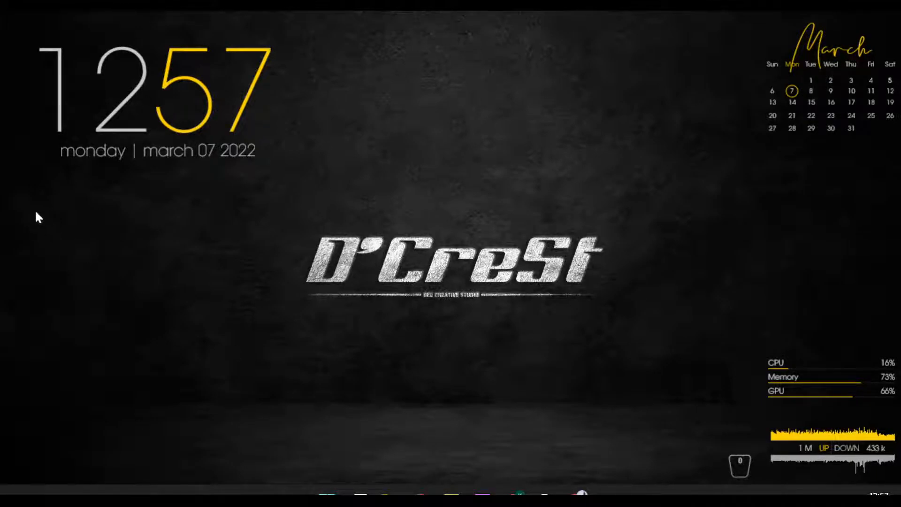
{"action": "right_click", "coordinate": [110, 240]}
{"action": "left_click", "coordinate": [169, 301]}
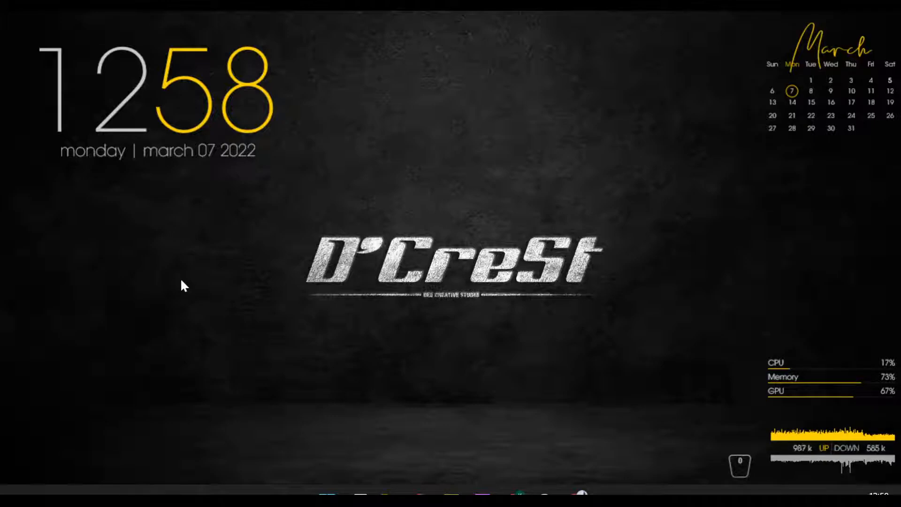
{"action": "right_click", "coordinate": [136, 289]}
{"action": "left_click", "coordinate": [97, 290]}
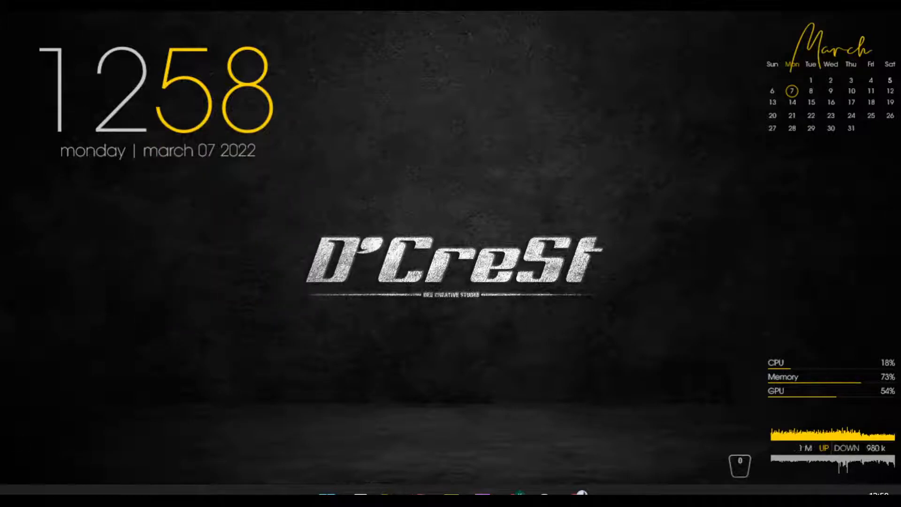